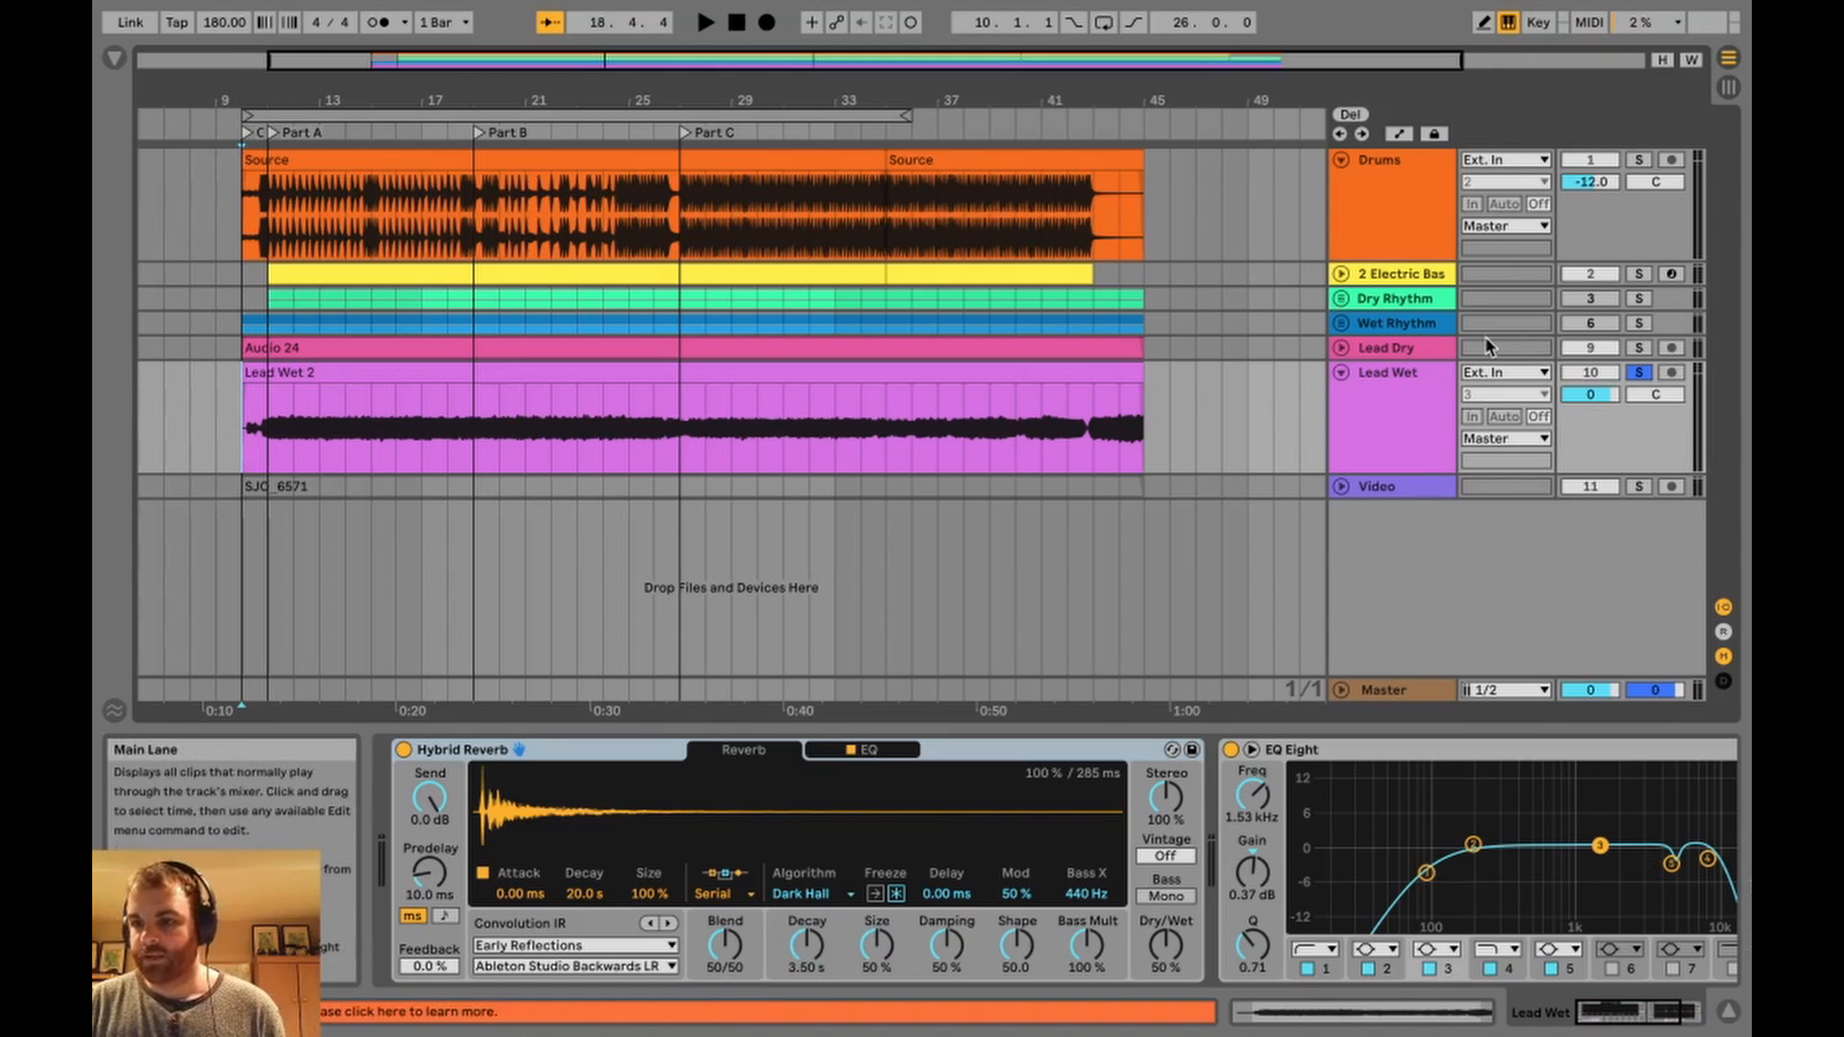
Solo the Lead Dry track, expand it in place of Lead Wet, and play it from bar 10.
click(1638, 347)
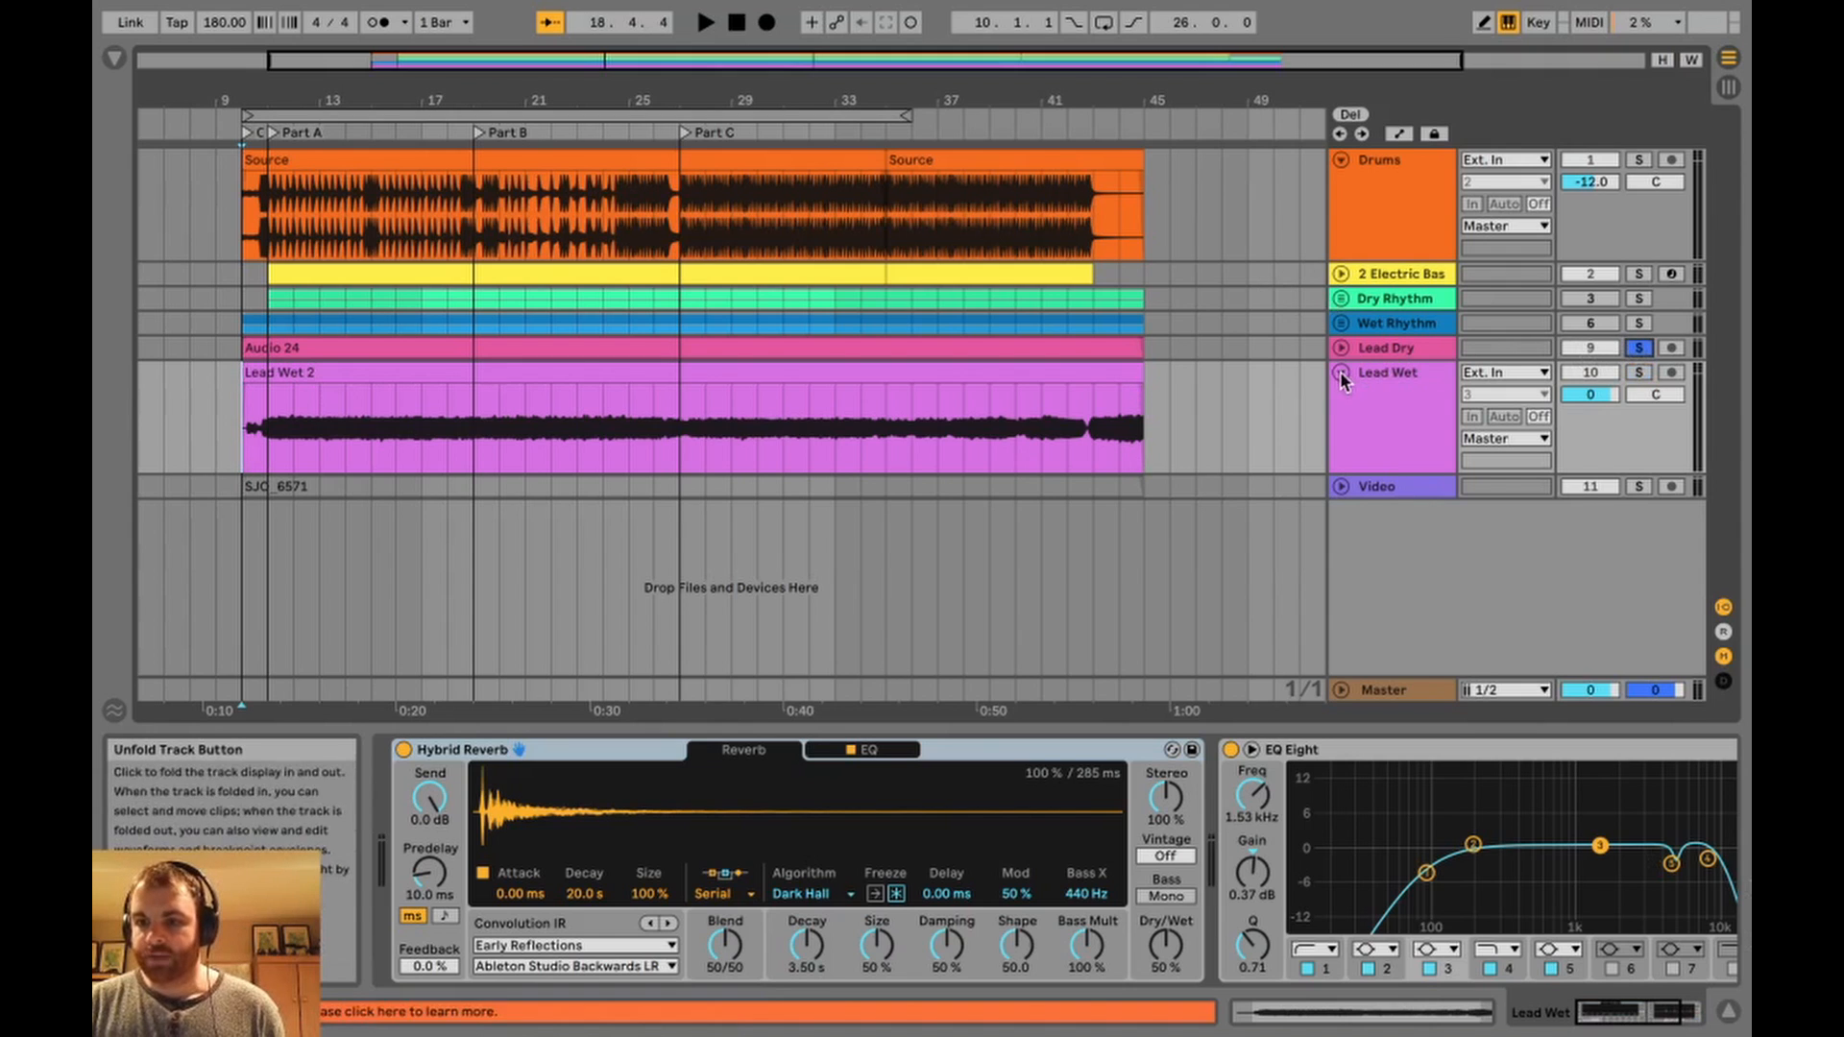
click(1339, 371)
click(1340, 349)
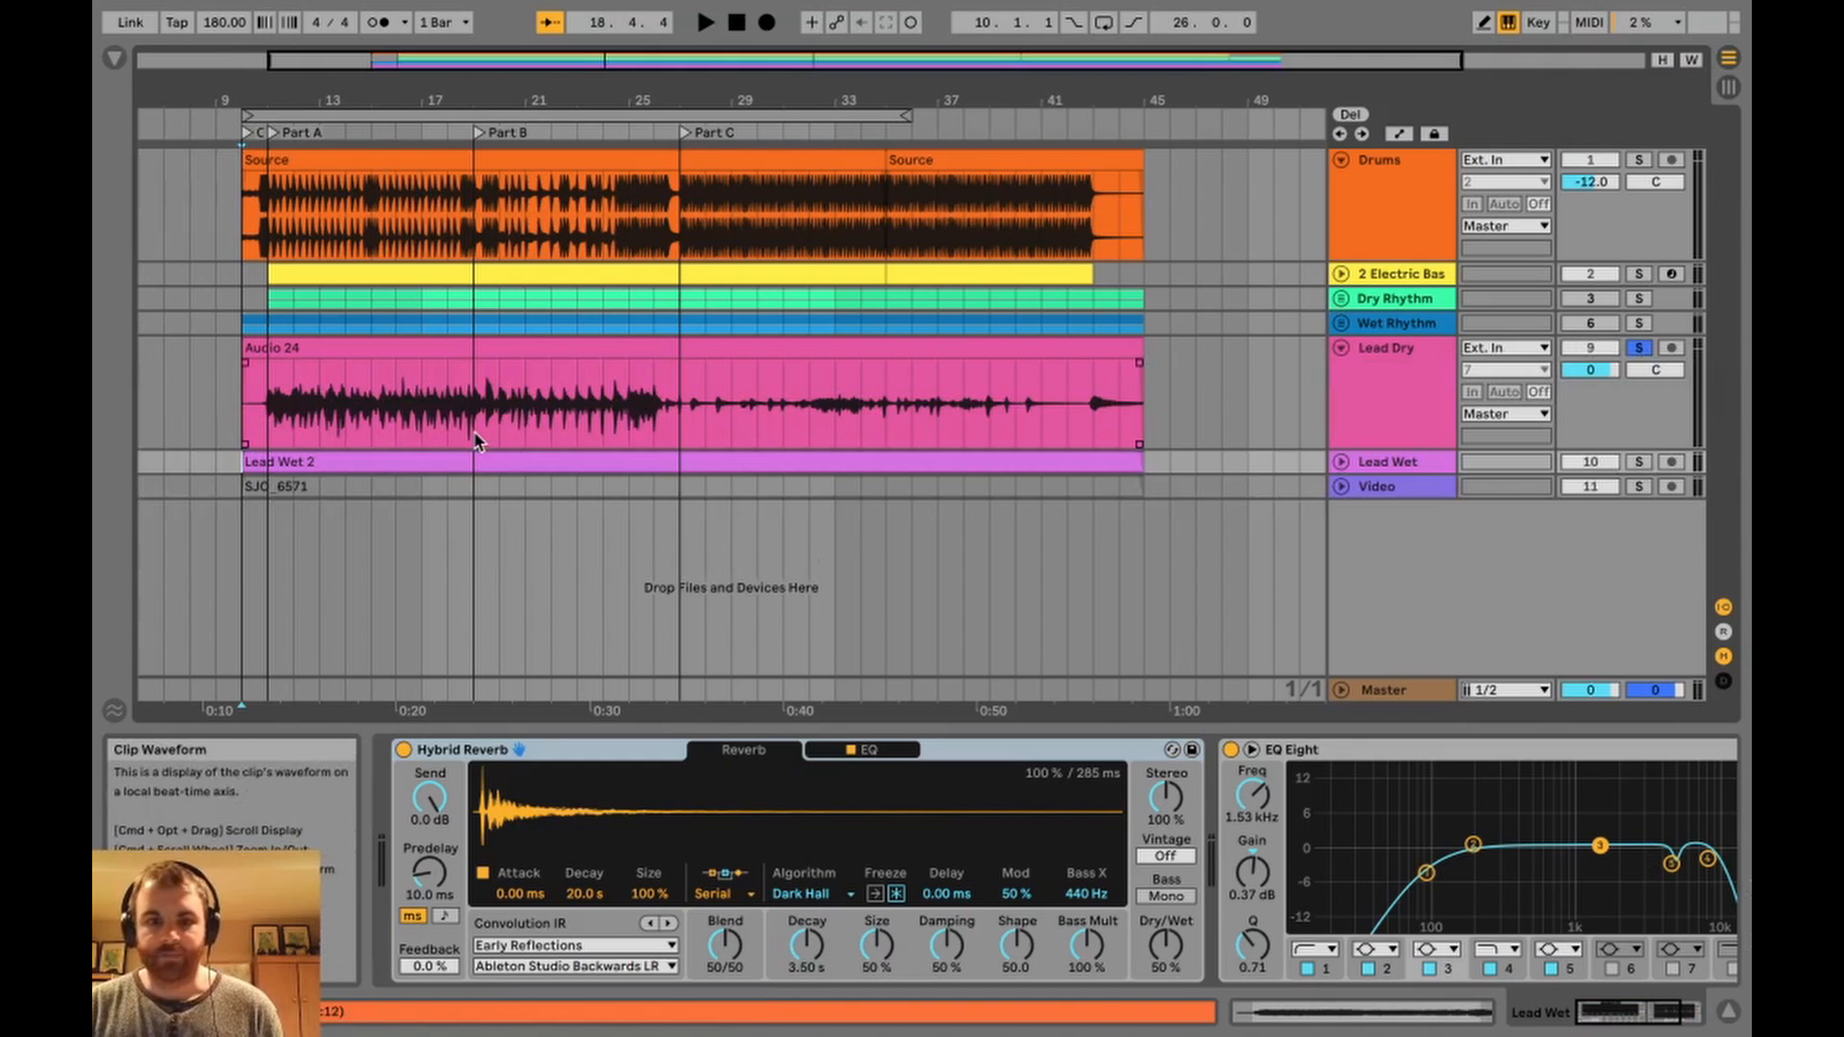
click(229, 384)
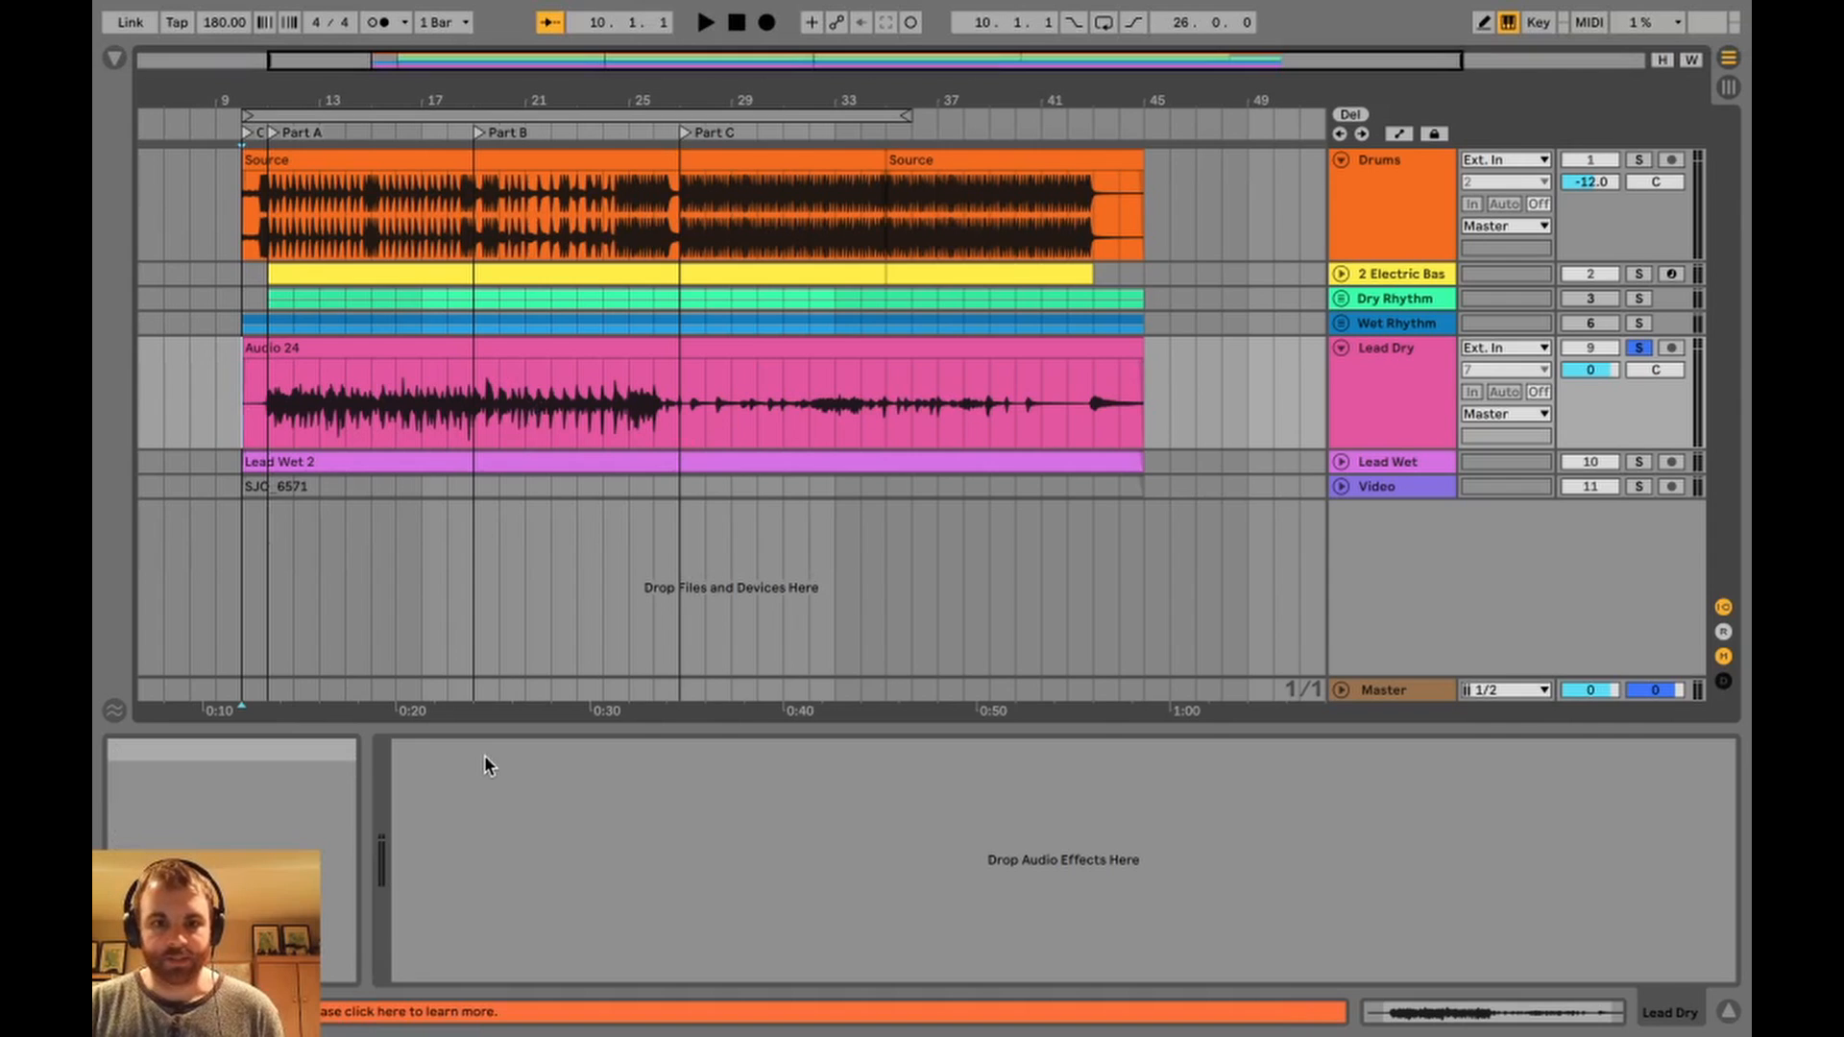
key(space)
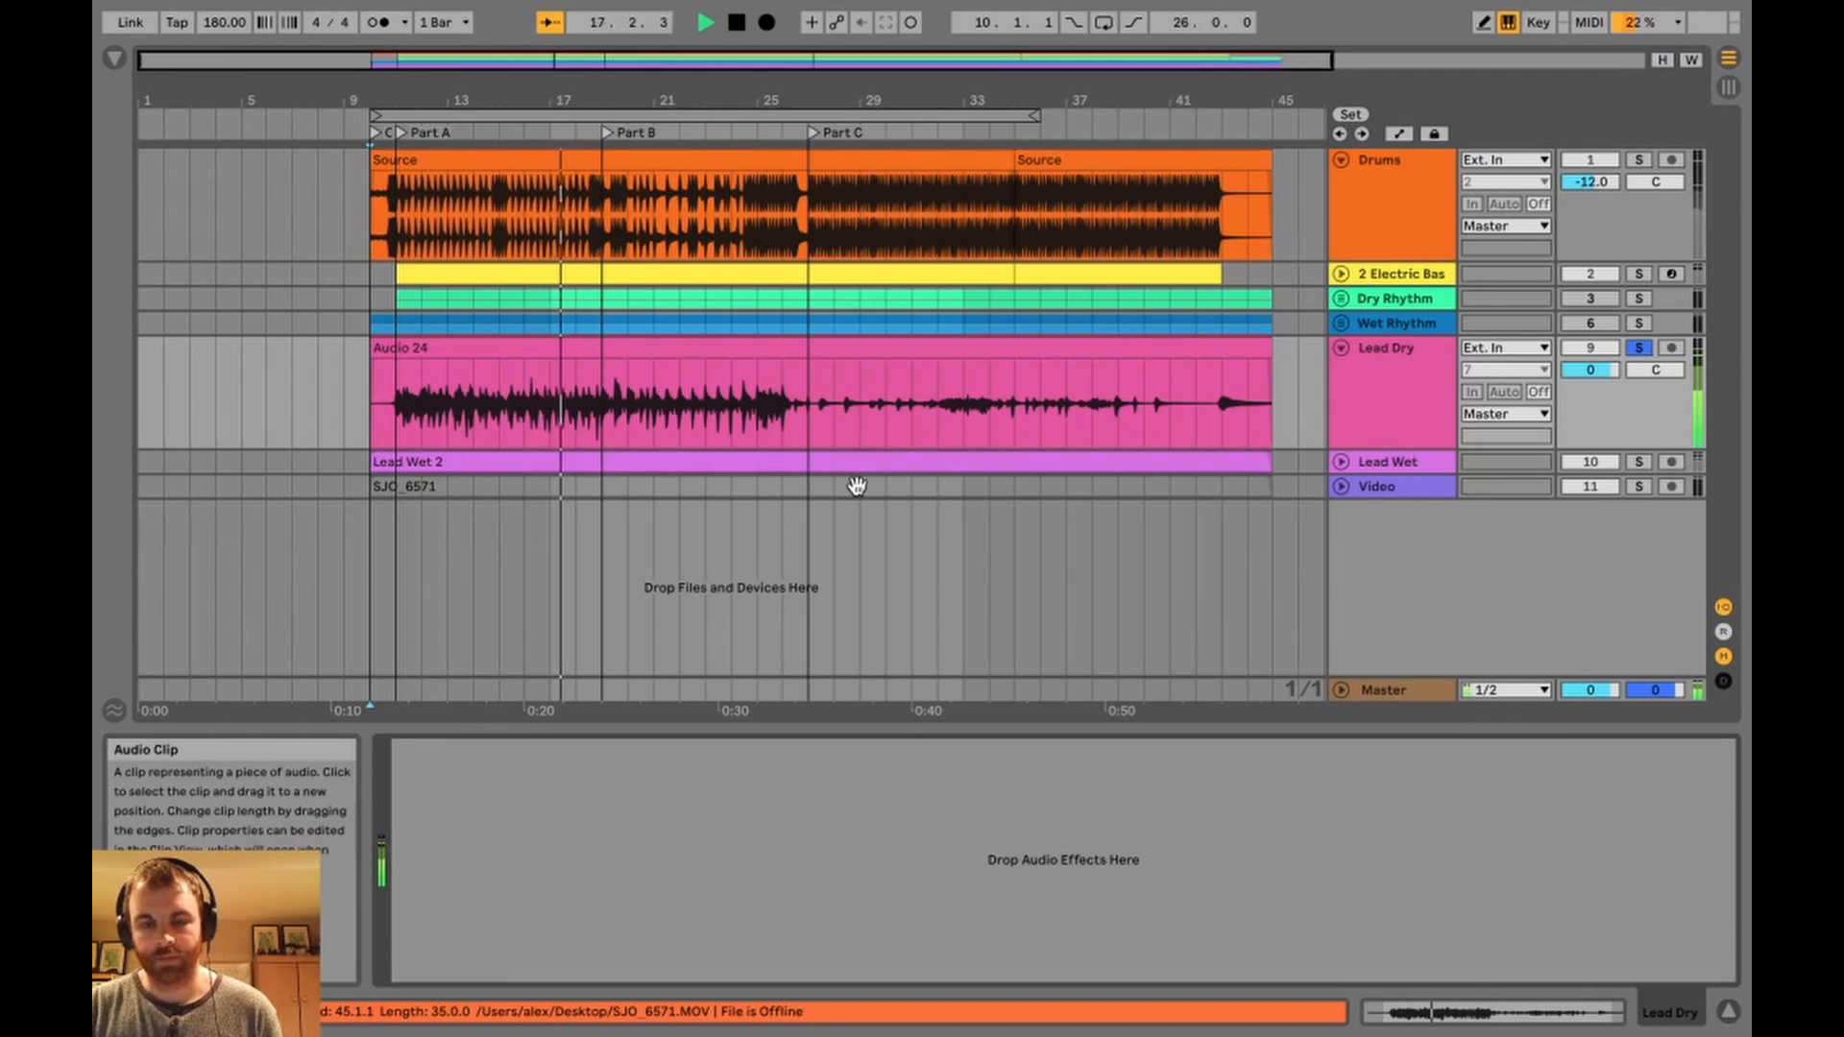
key(space)
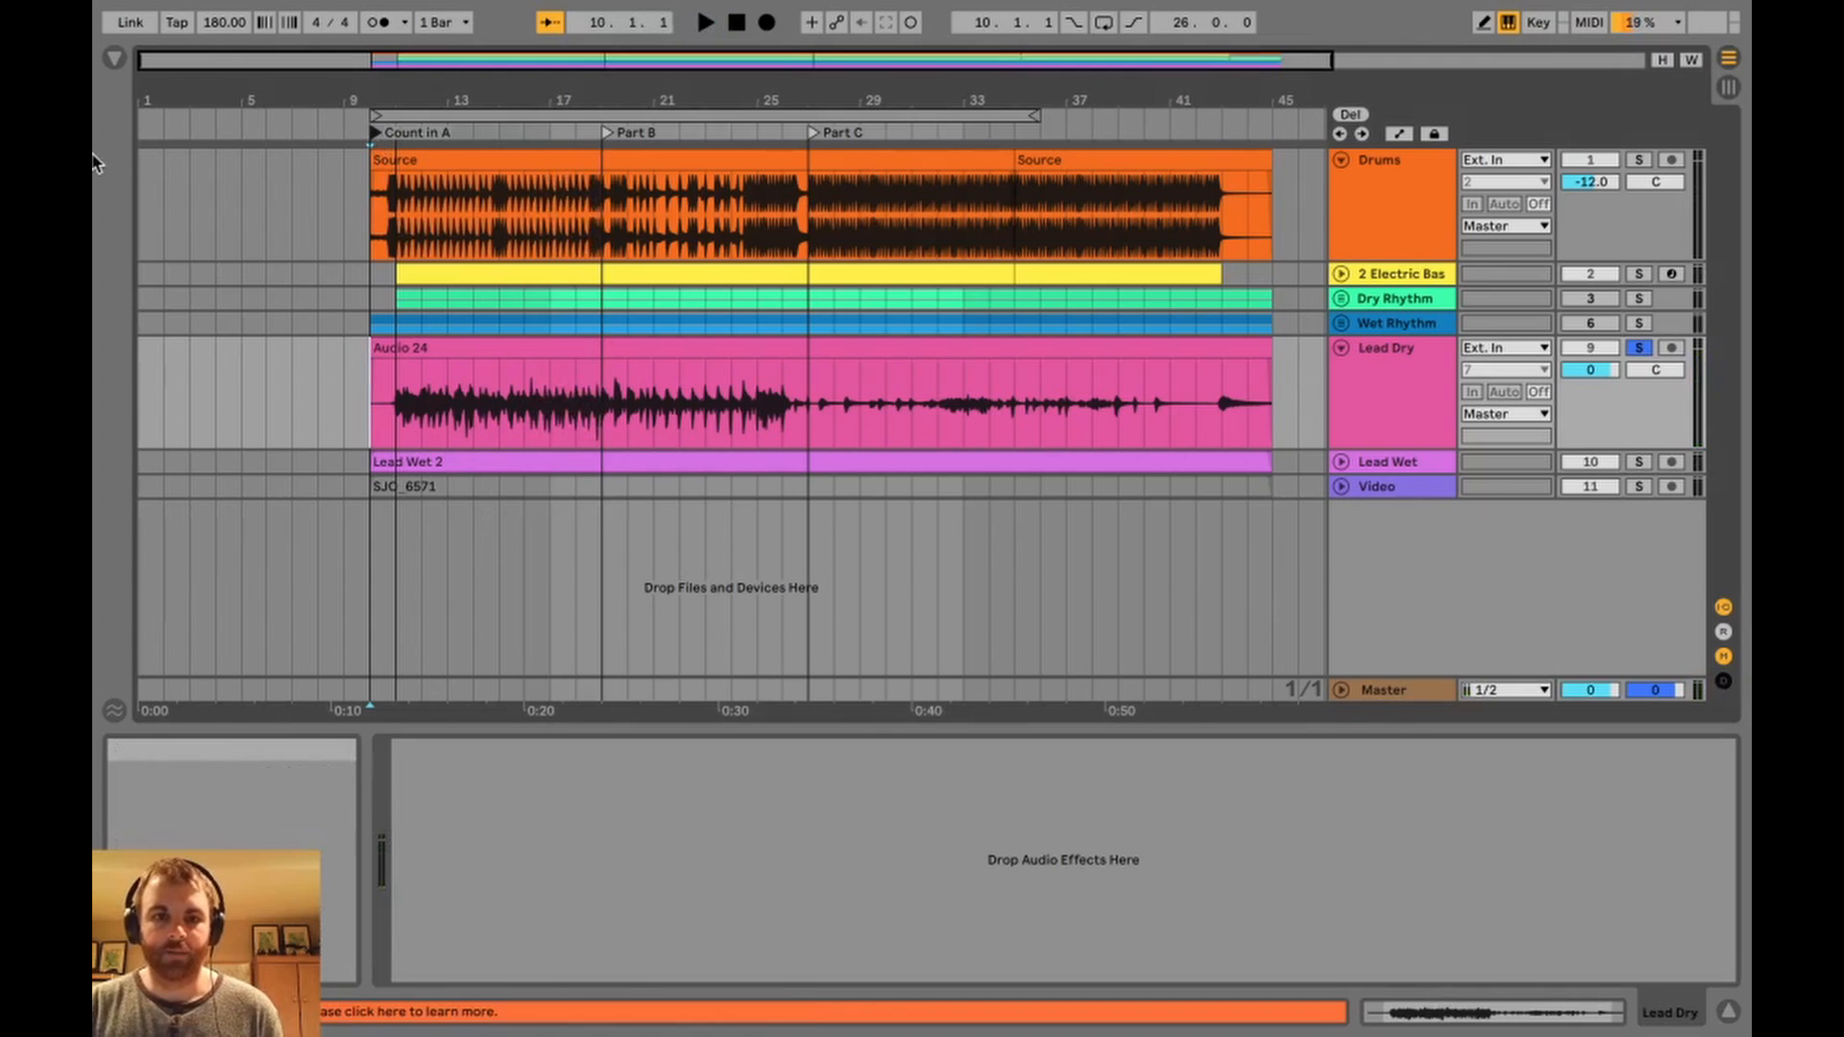
Load Neural DSP's Archetype Nolly VST3 plug-in onto the Lead Dry track.
click(112, 65)
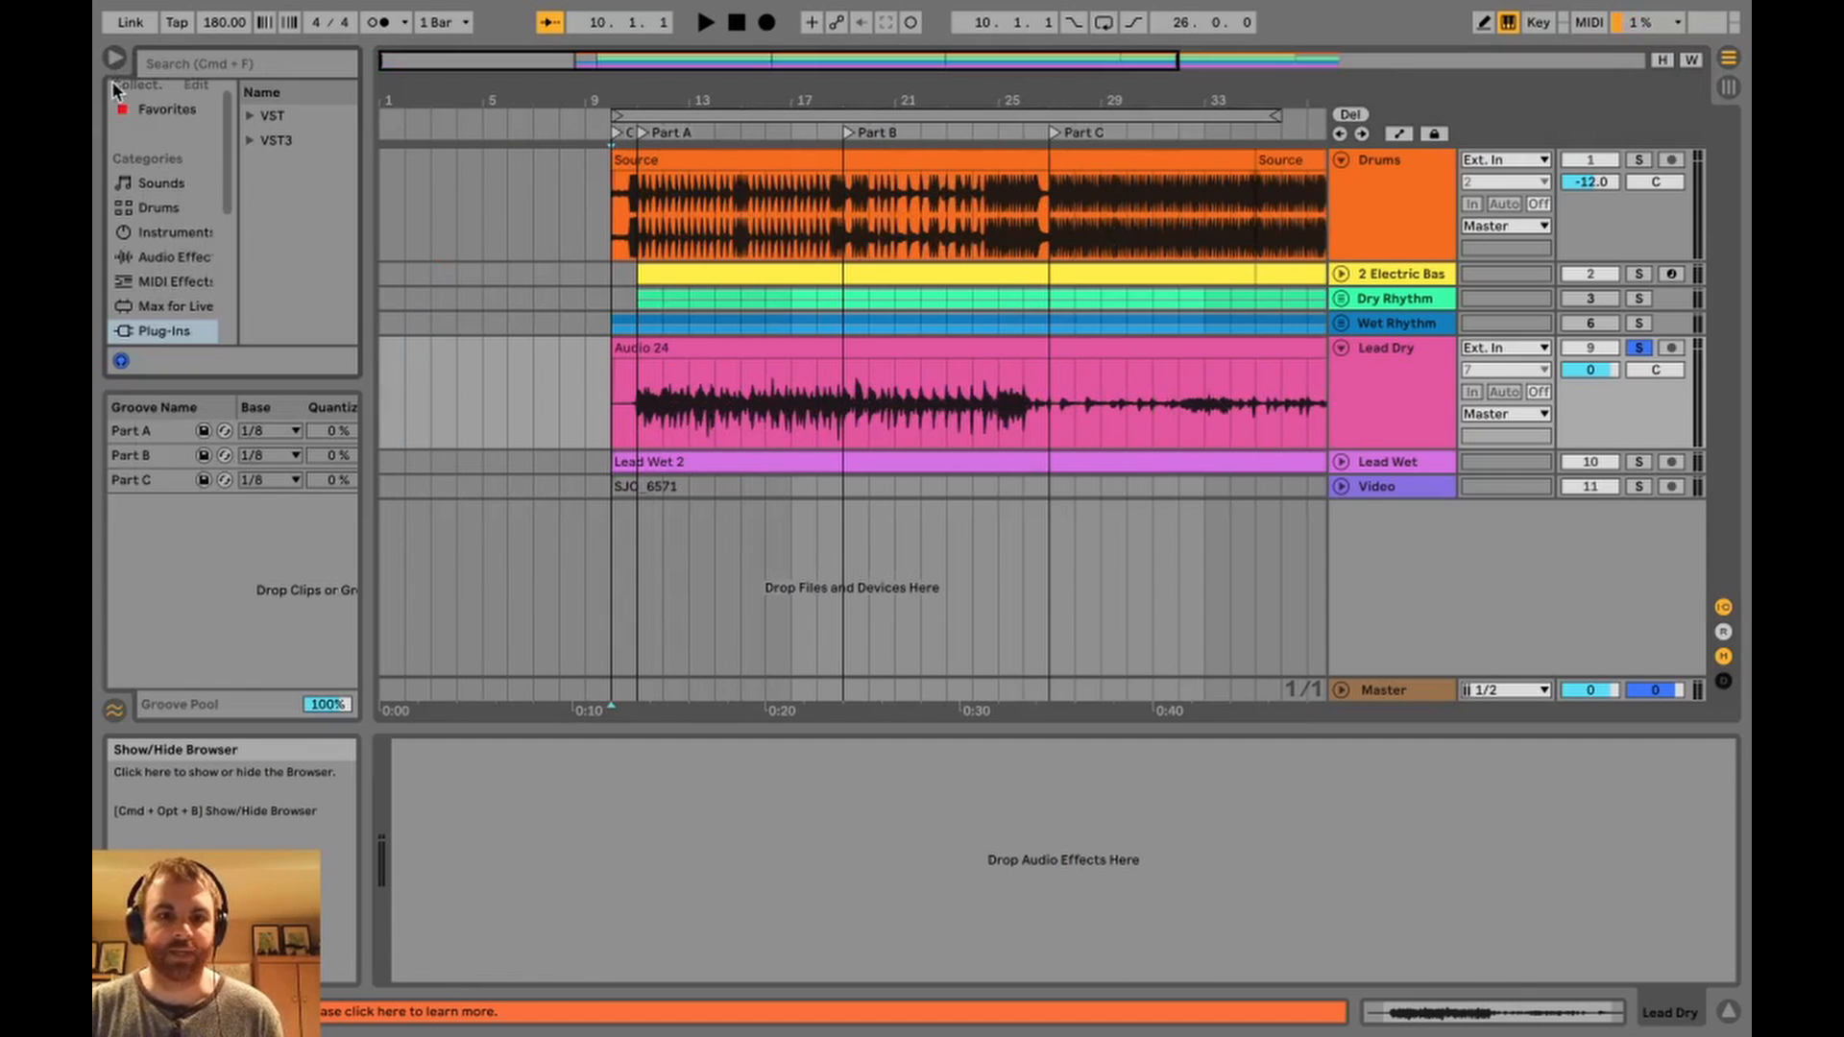
click(250, 140)
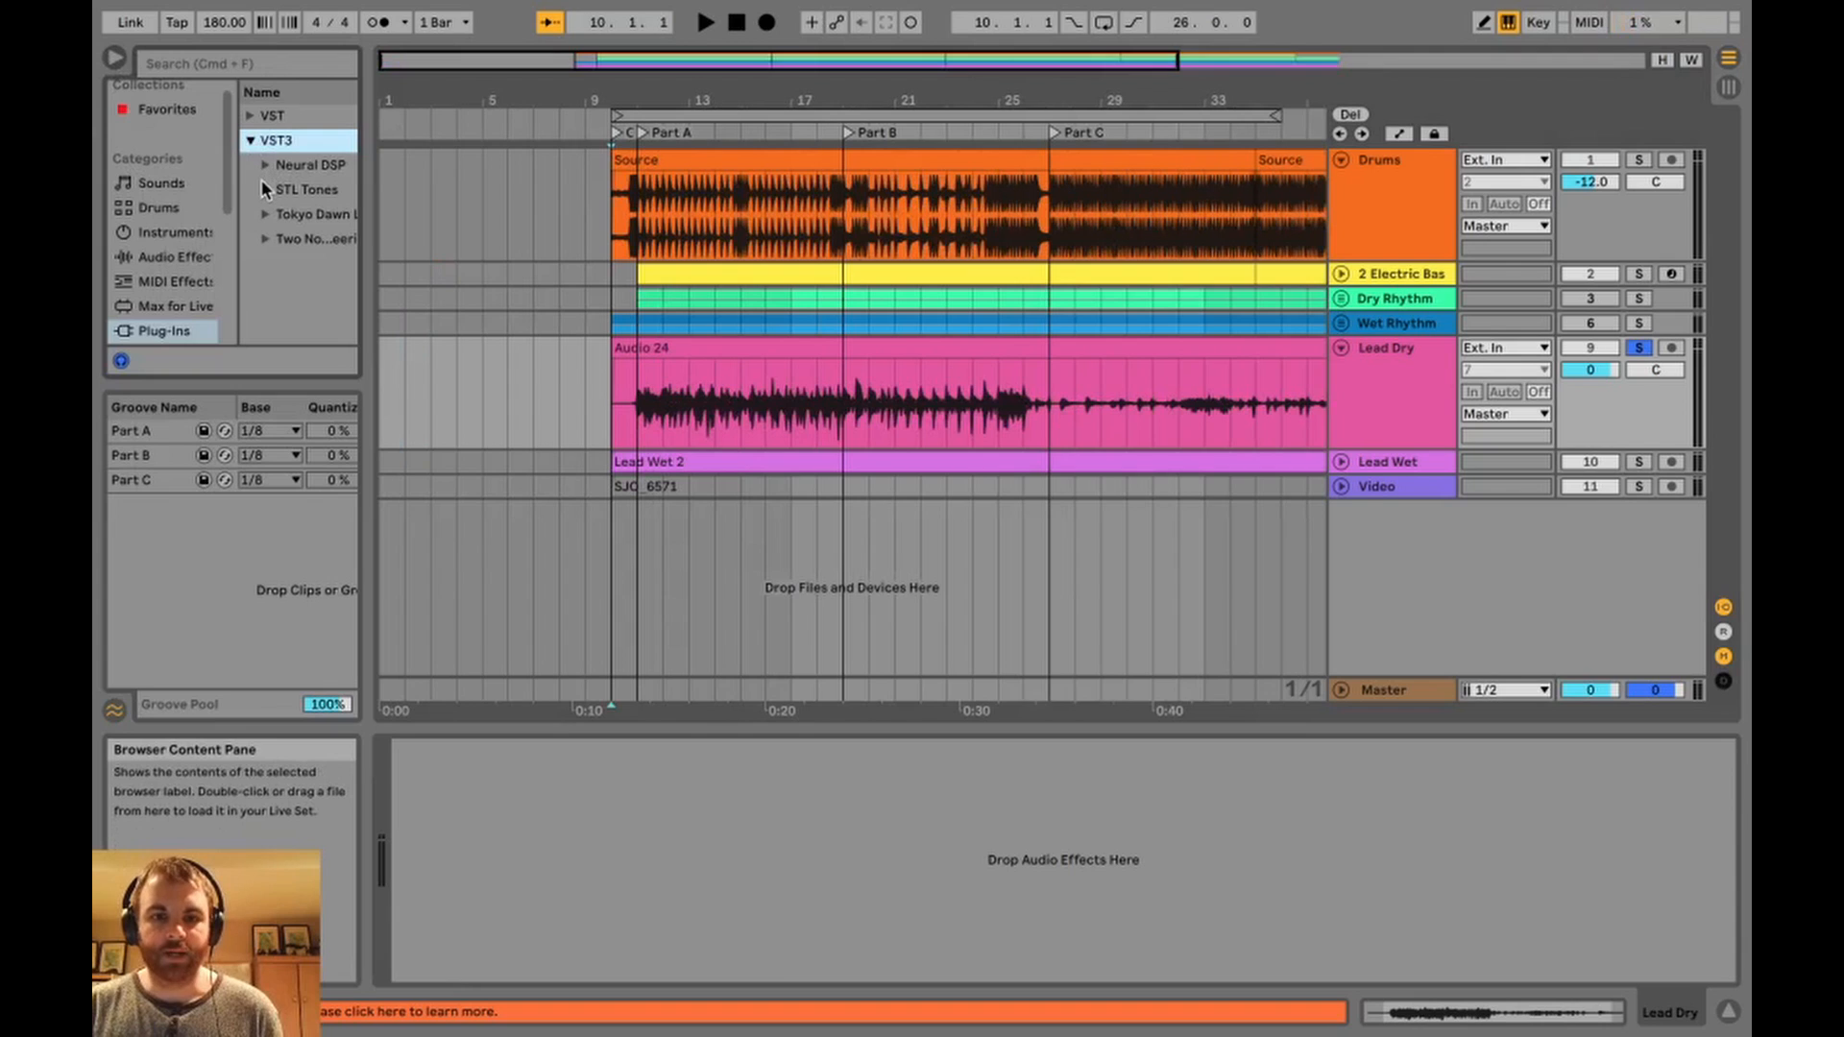
click(265, 165)
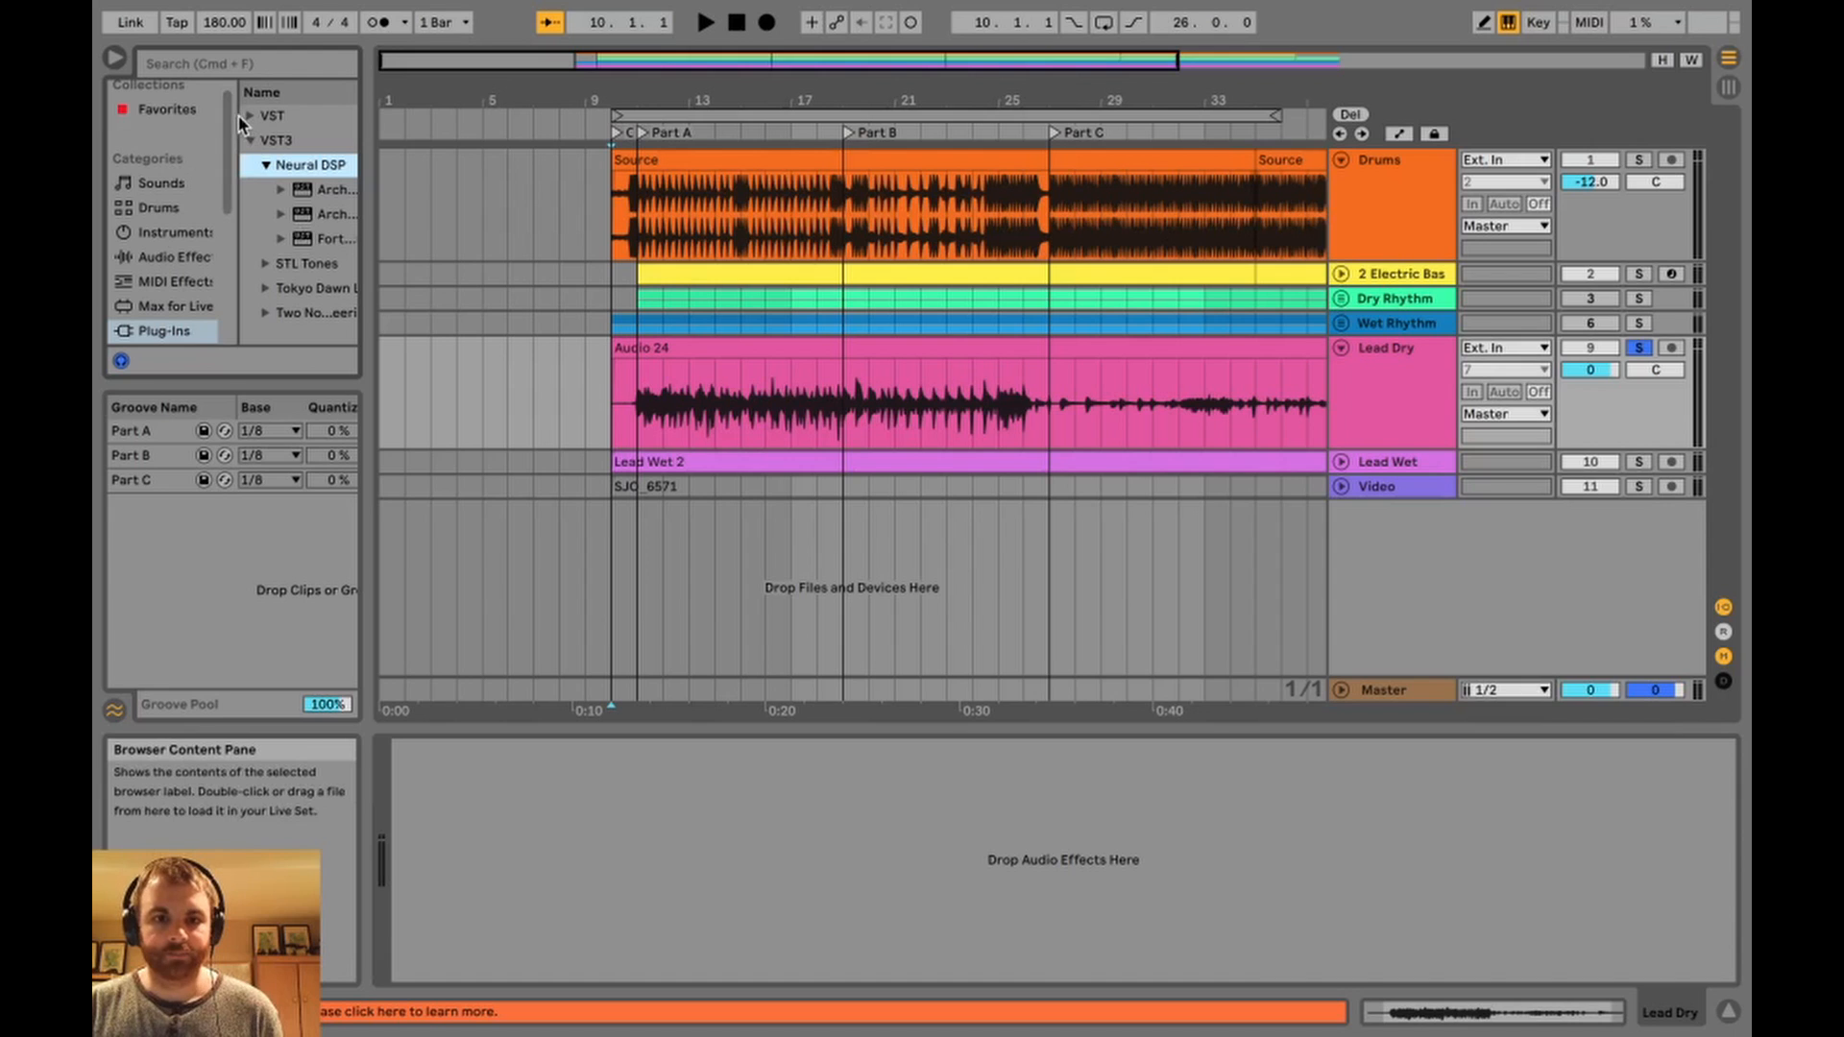
drag(363, 182, 625, 890)
click(408, 214)
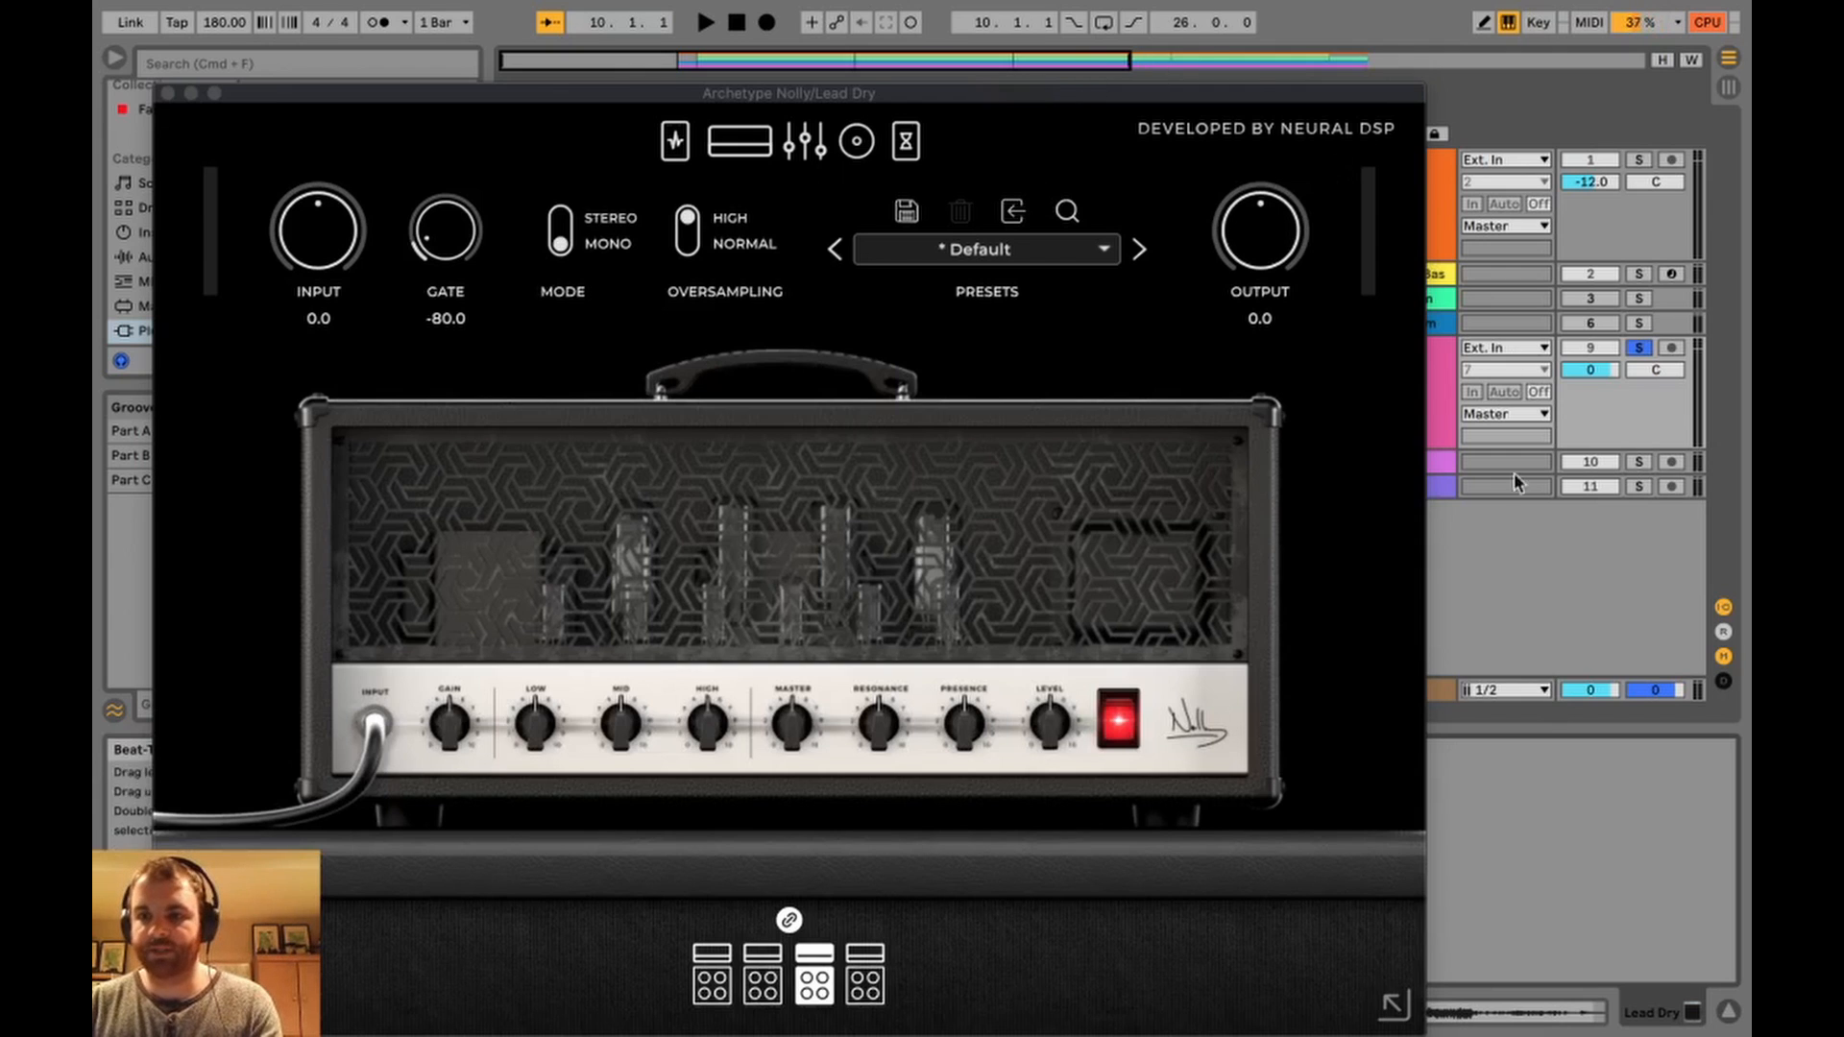
drag(1226, 98, 1344, 40)
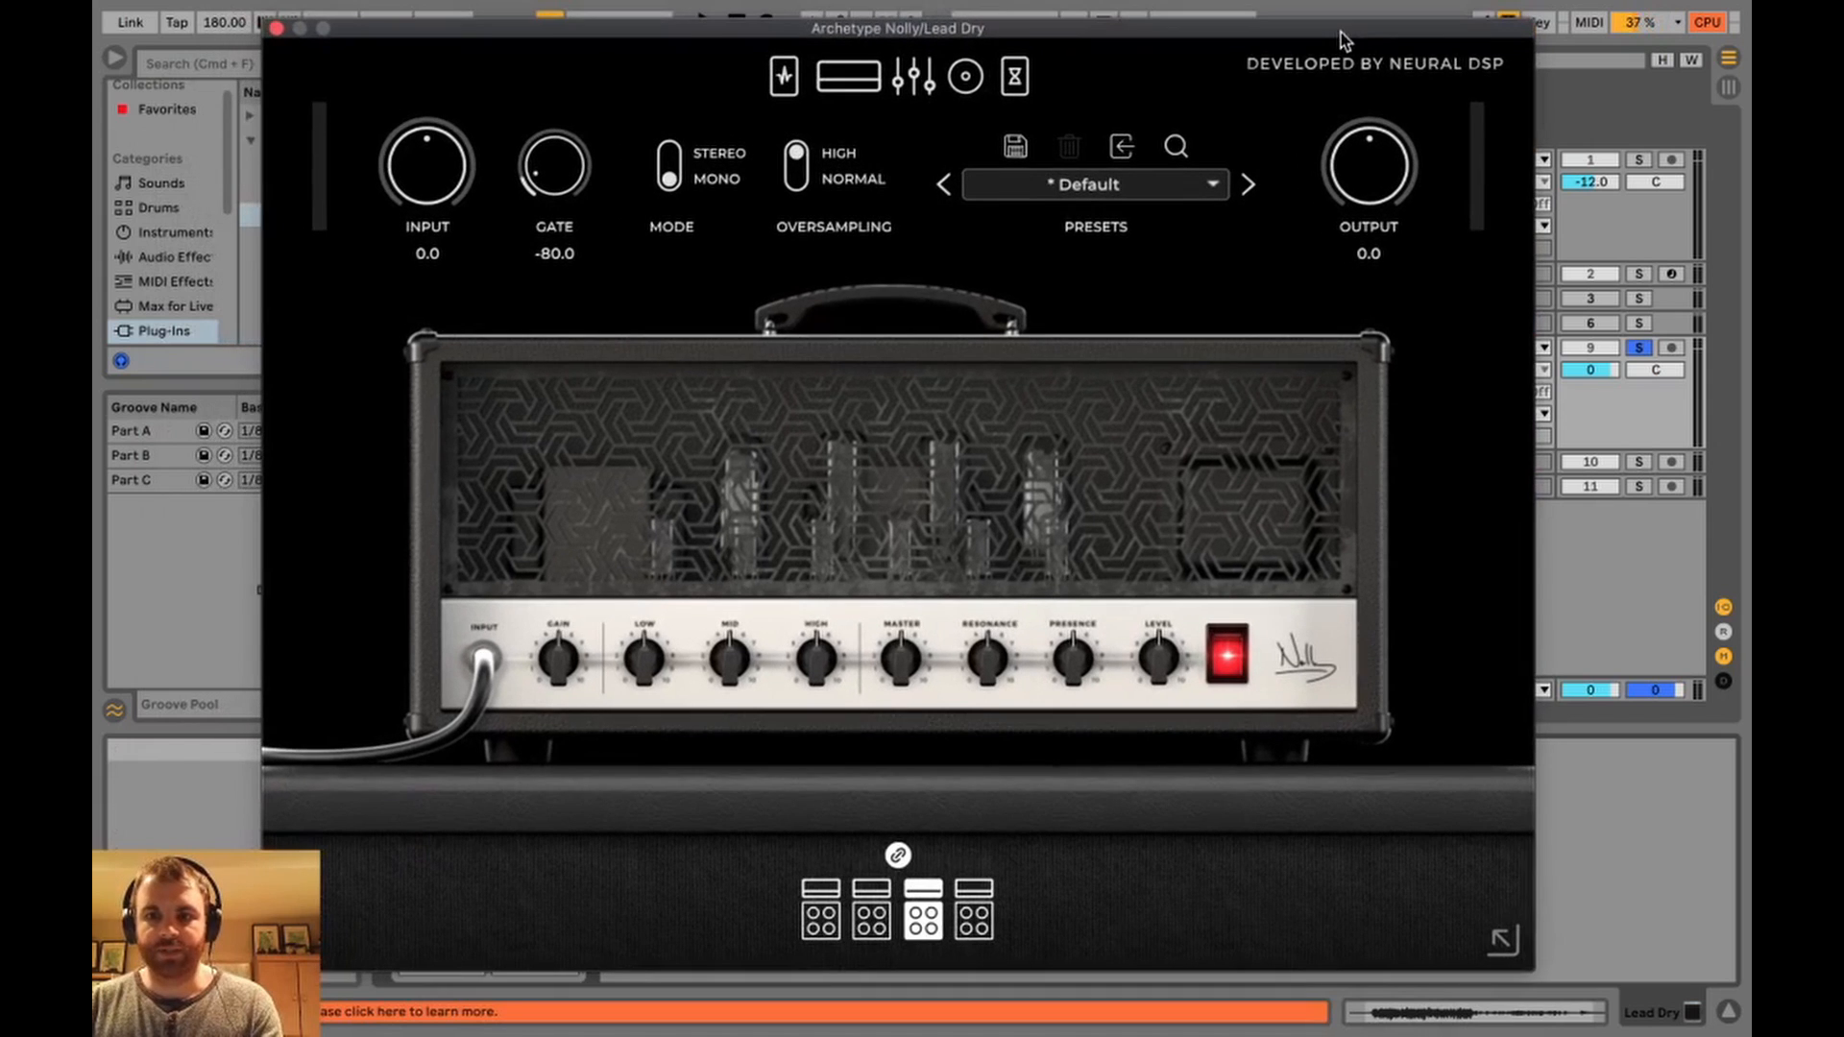
Apply the Prog Metal Rhythm preset from the Nolly factory presets and close the plug-in window.
click(1105, 184)
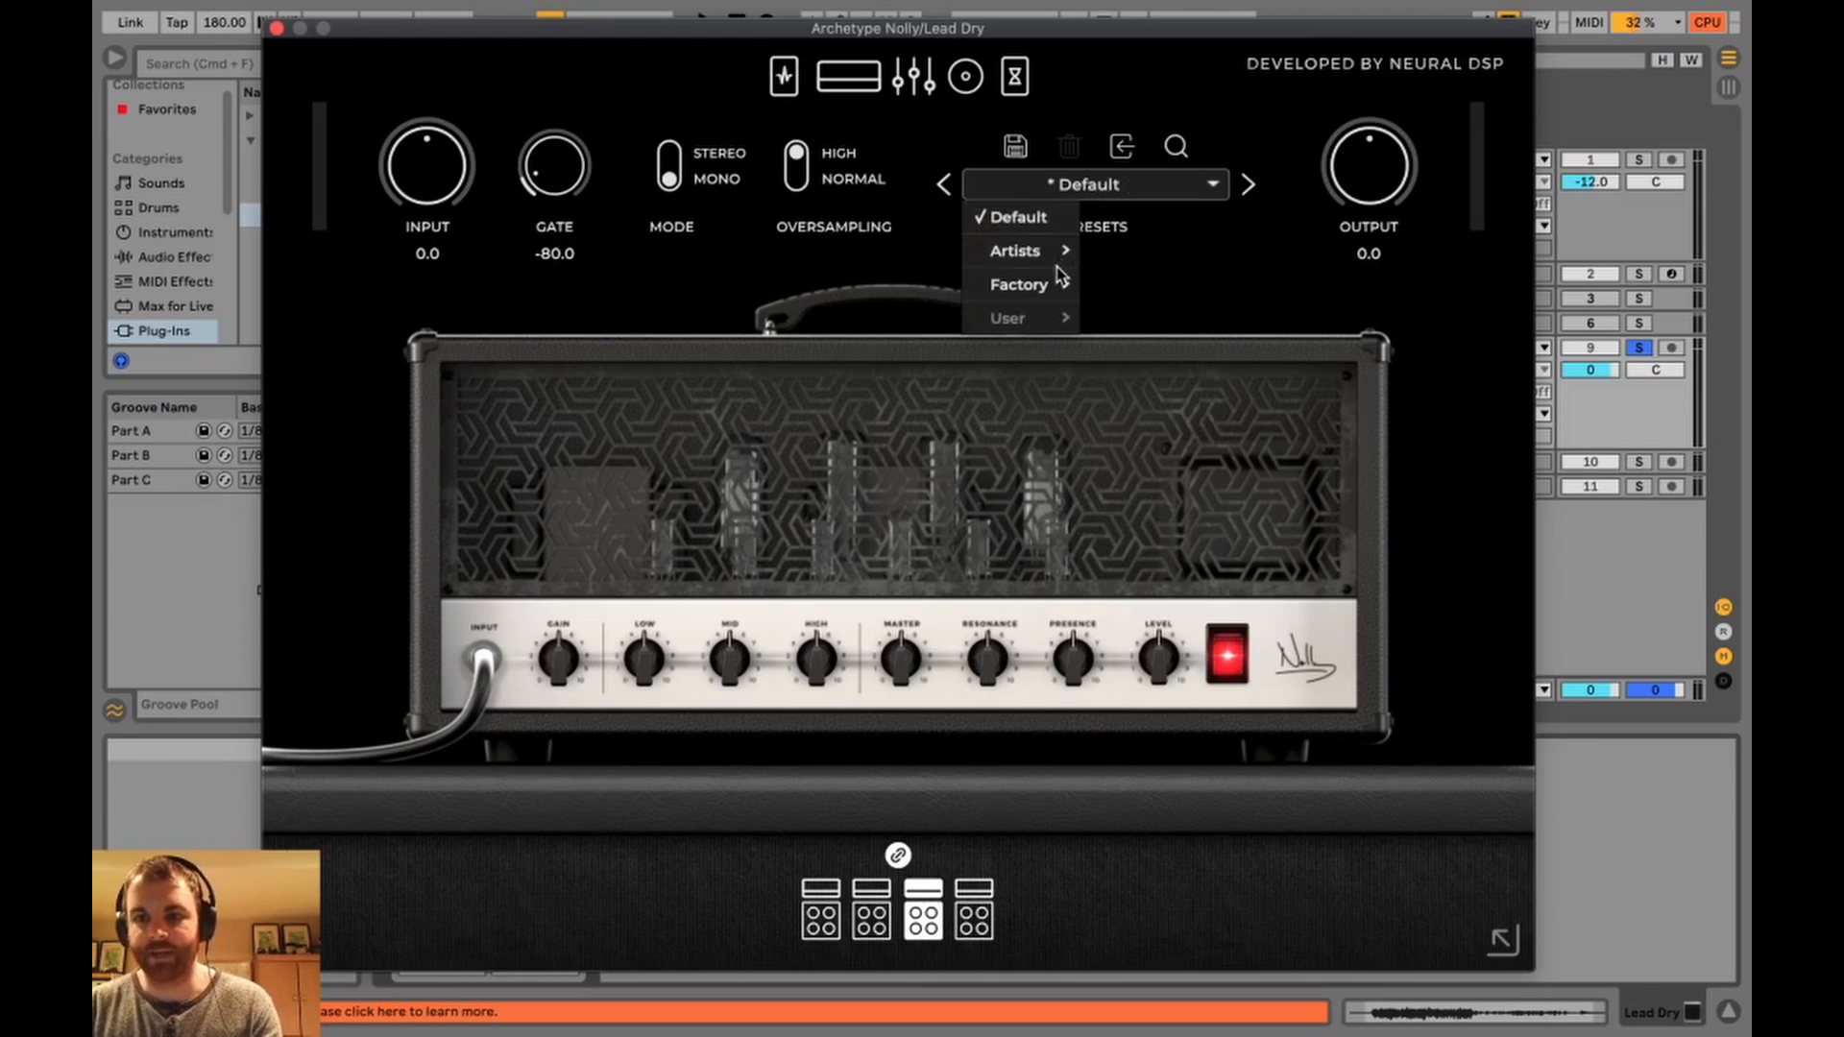
mouse_move(1056, 284)
mouse_move(1153, 329)
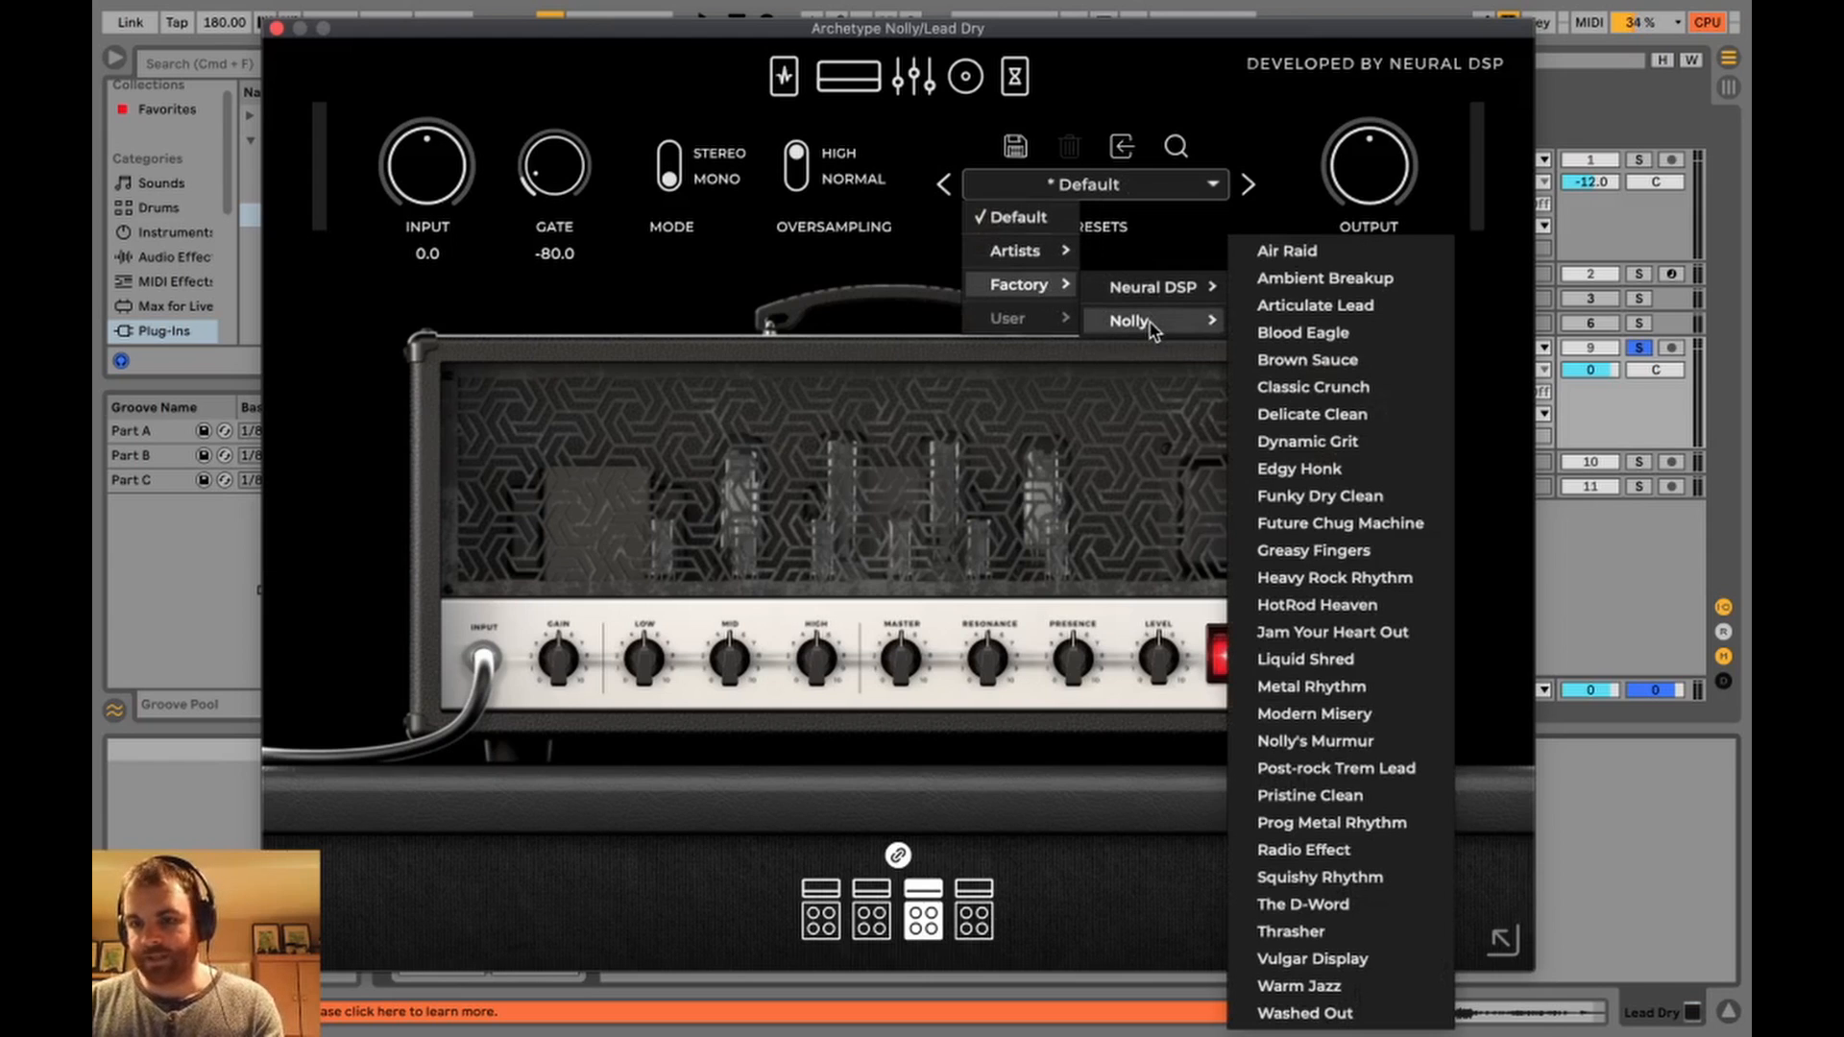
click(1291, 824)
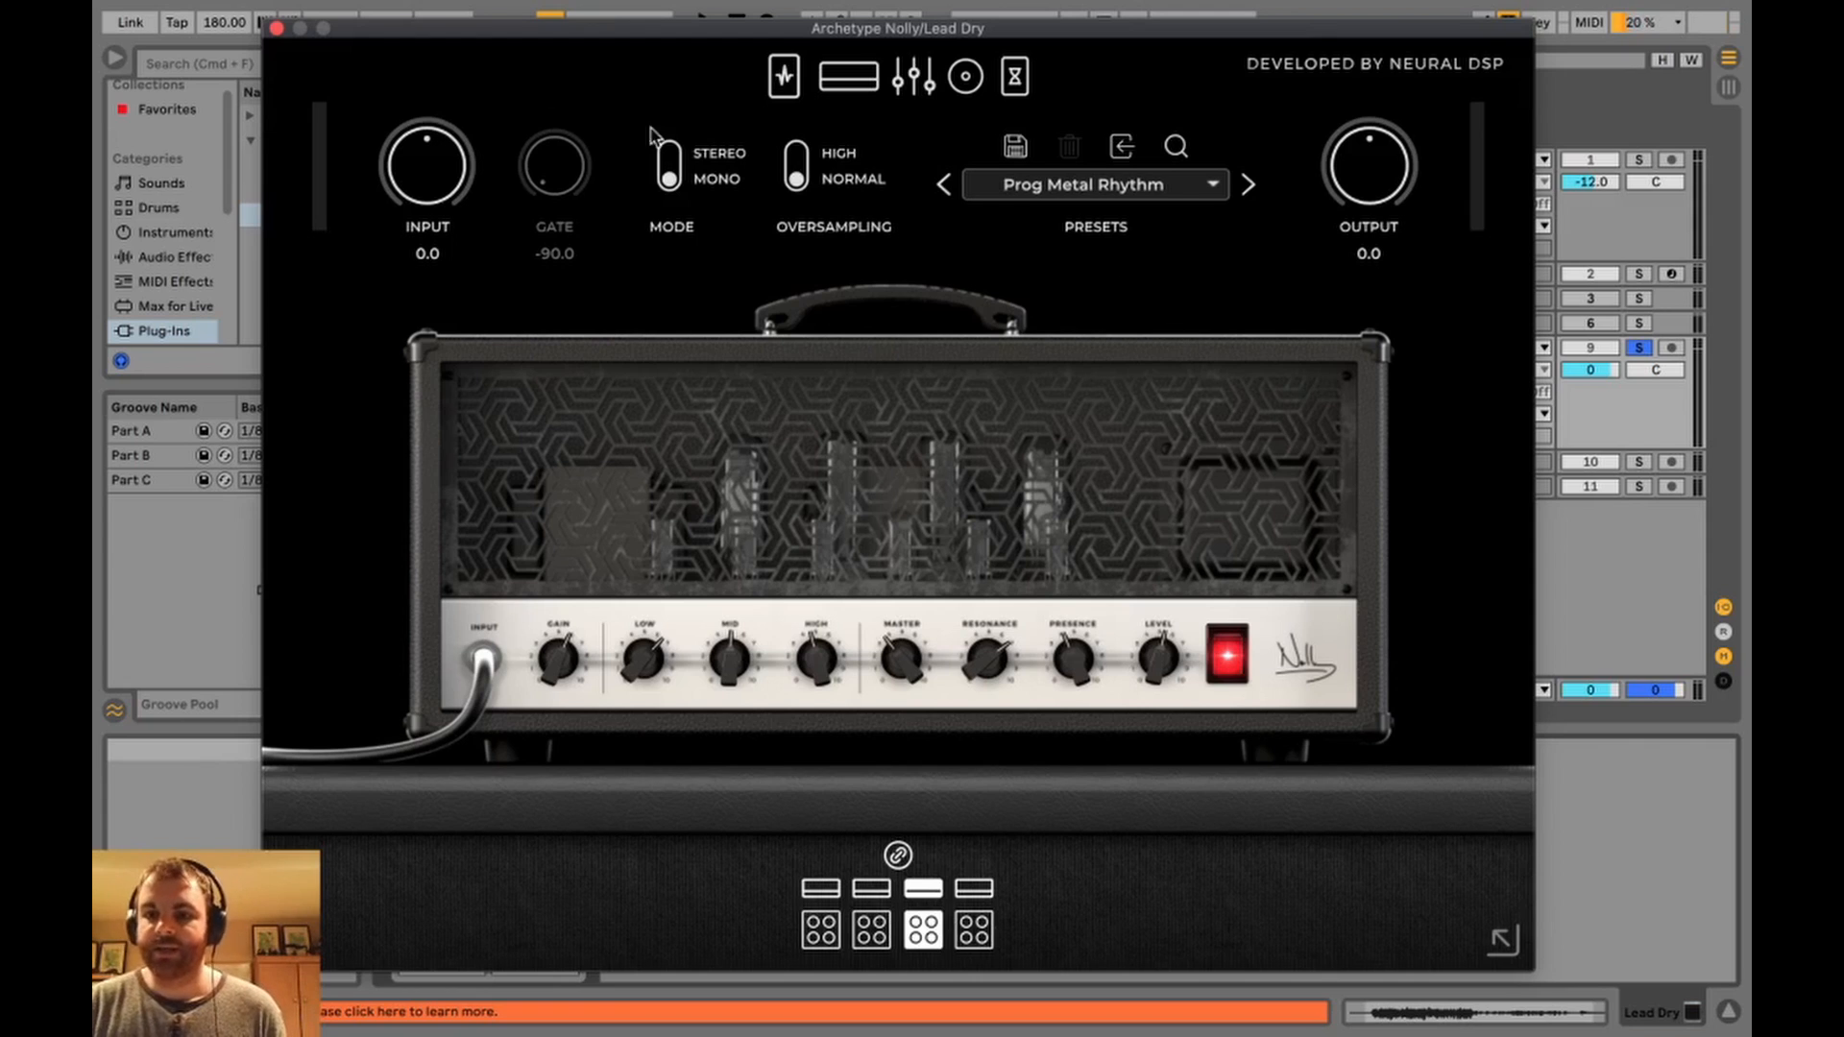
click(277, 28)
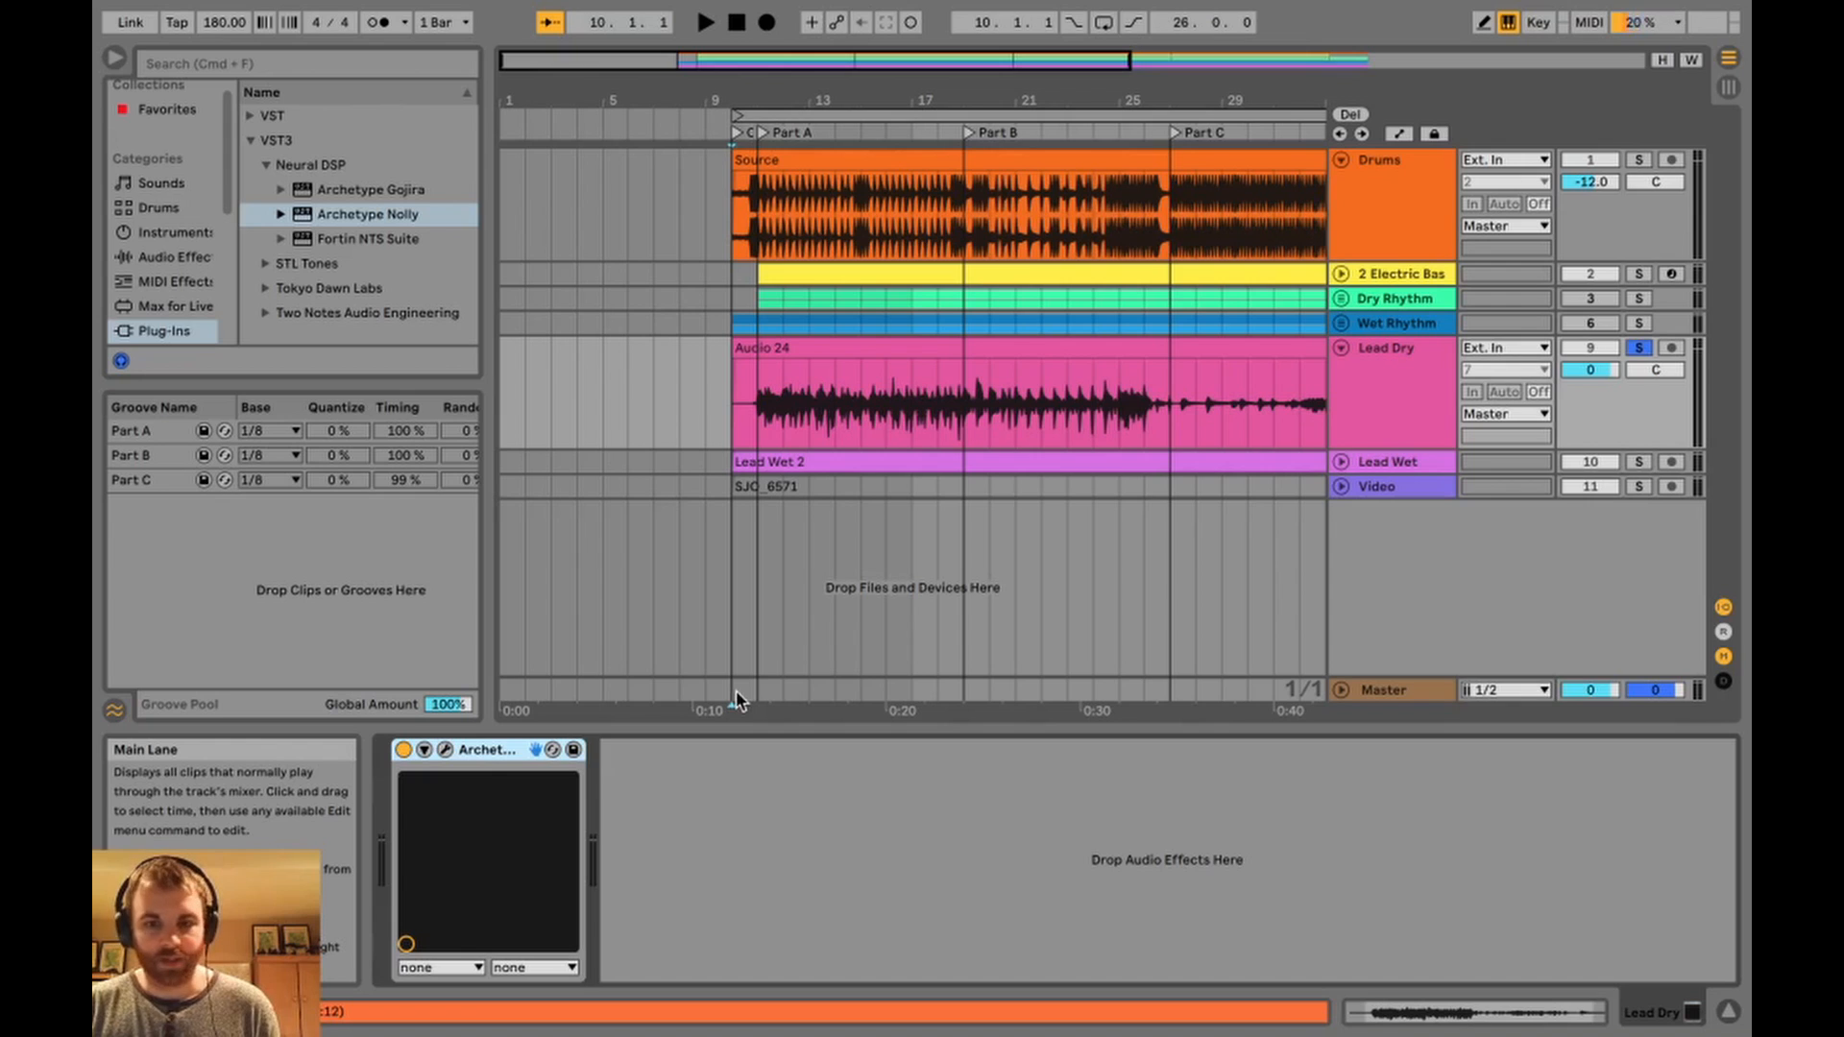
Play the Lead Dry track through the amp plug-in and return the playhead to the Count in A locator.
key(space)
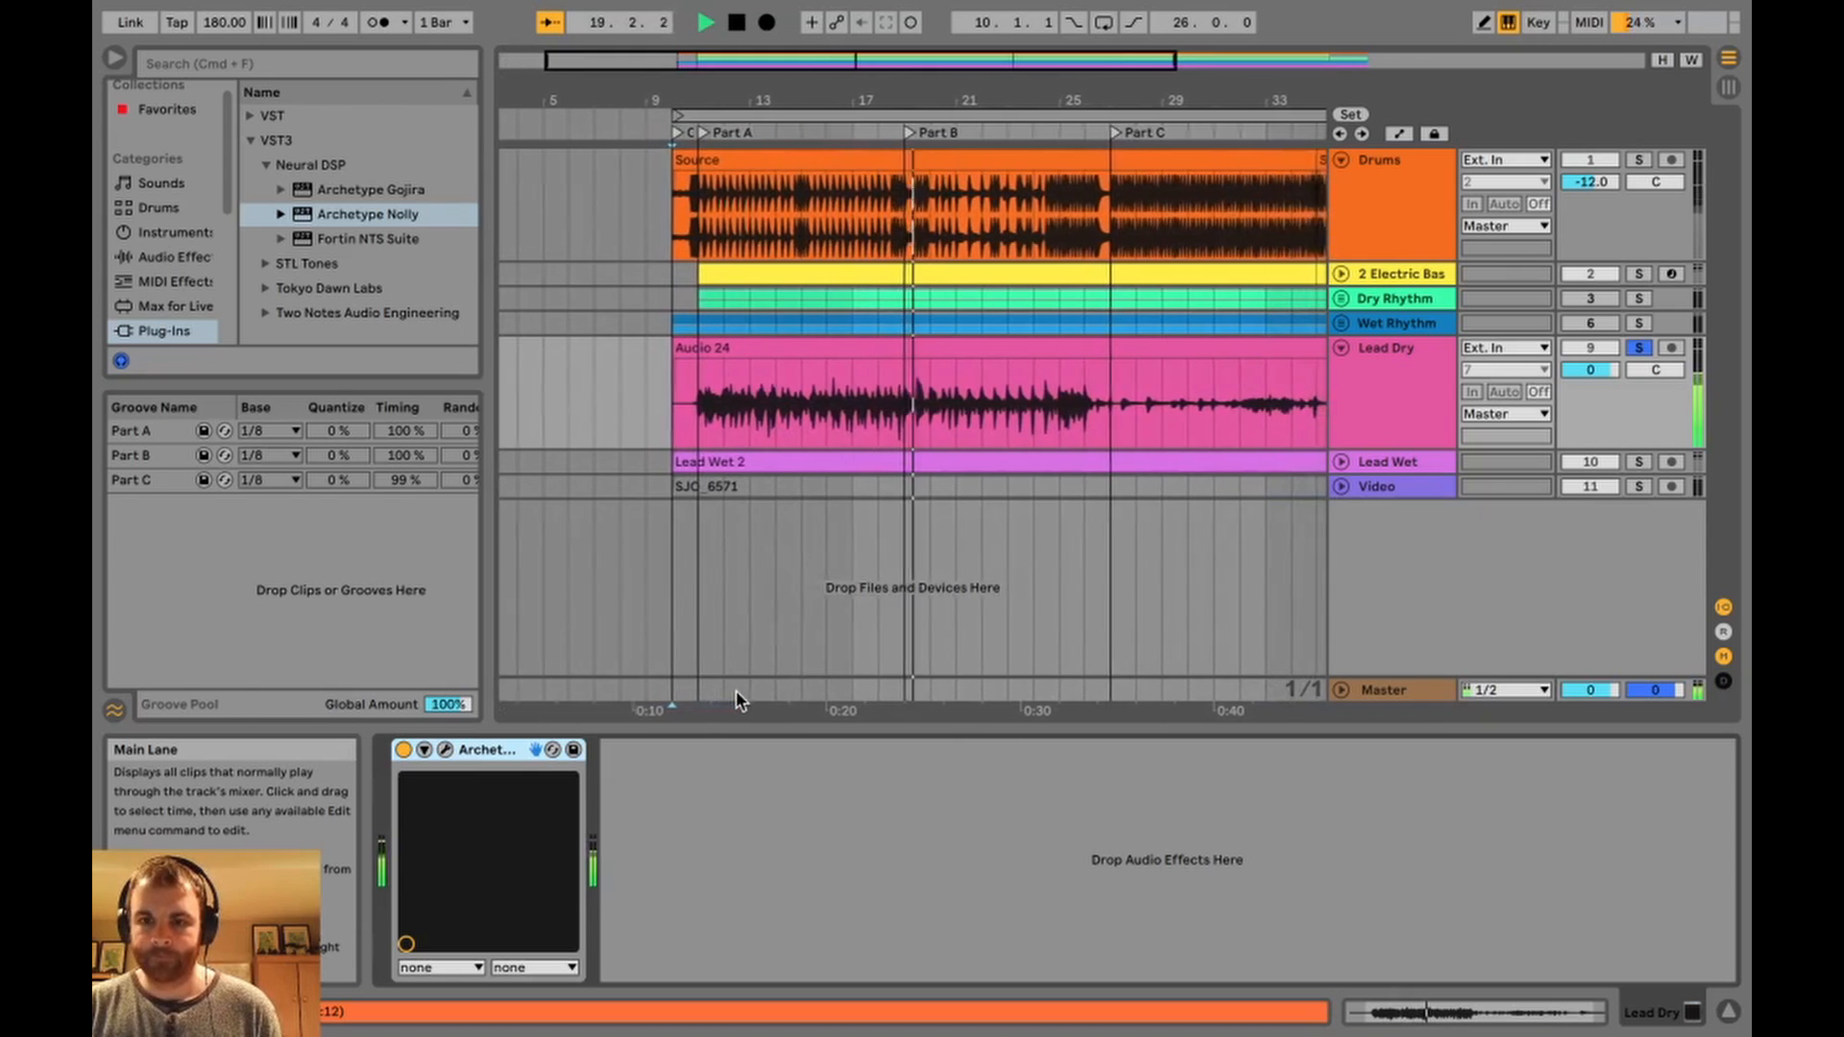
key(space)
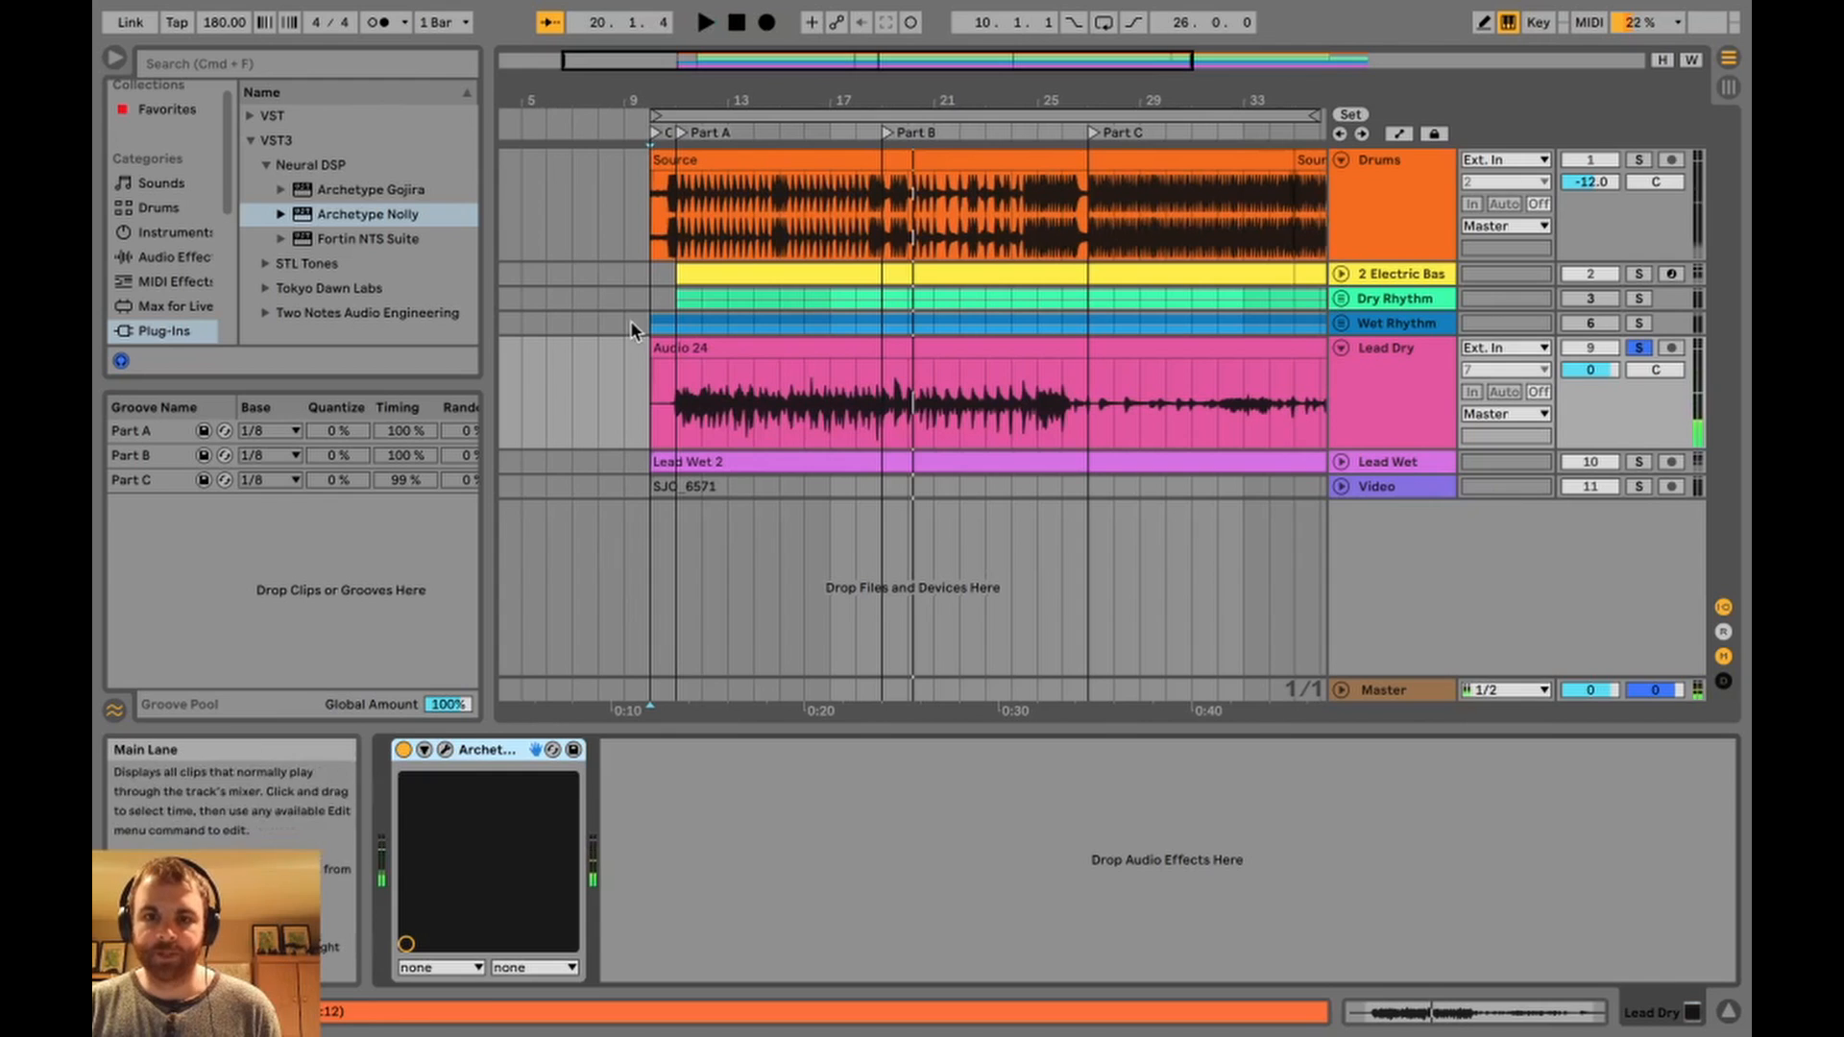
click(655, 131)
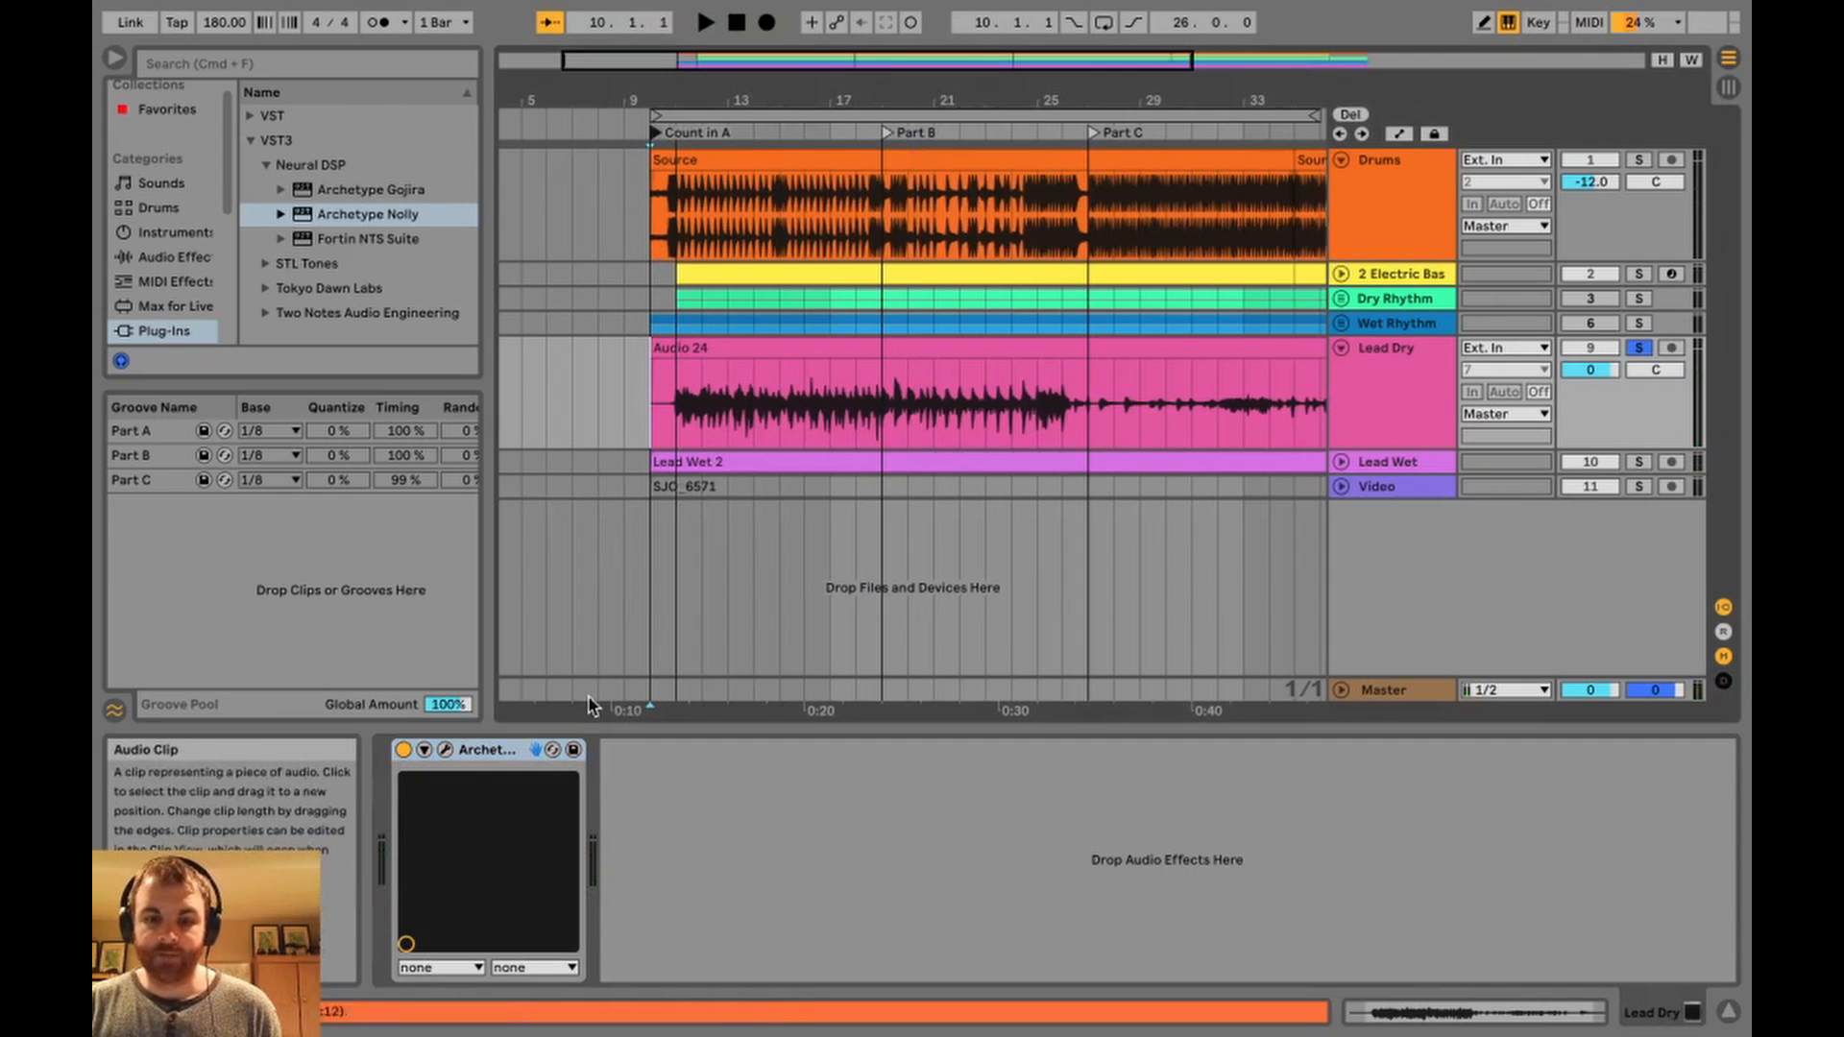
Delete the Archetype Nolly device from the Lead Dry track.
click(489, 764)
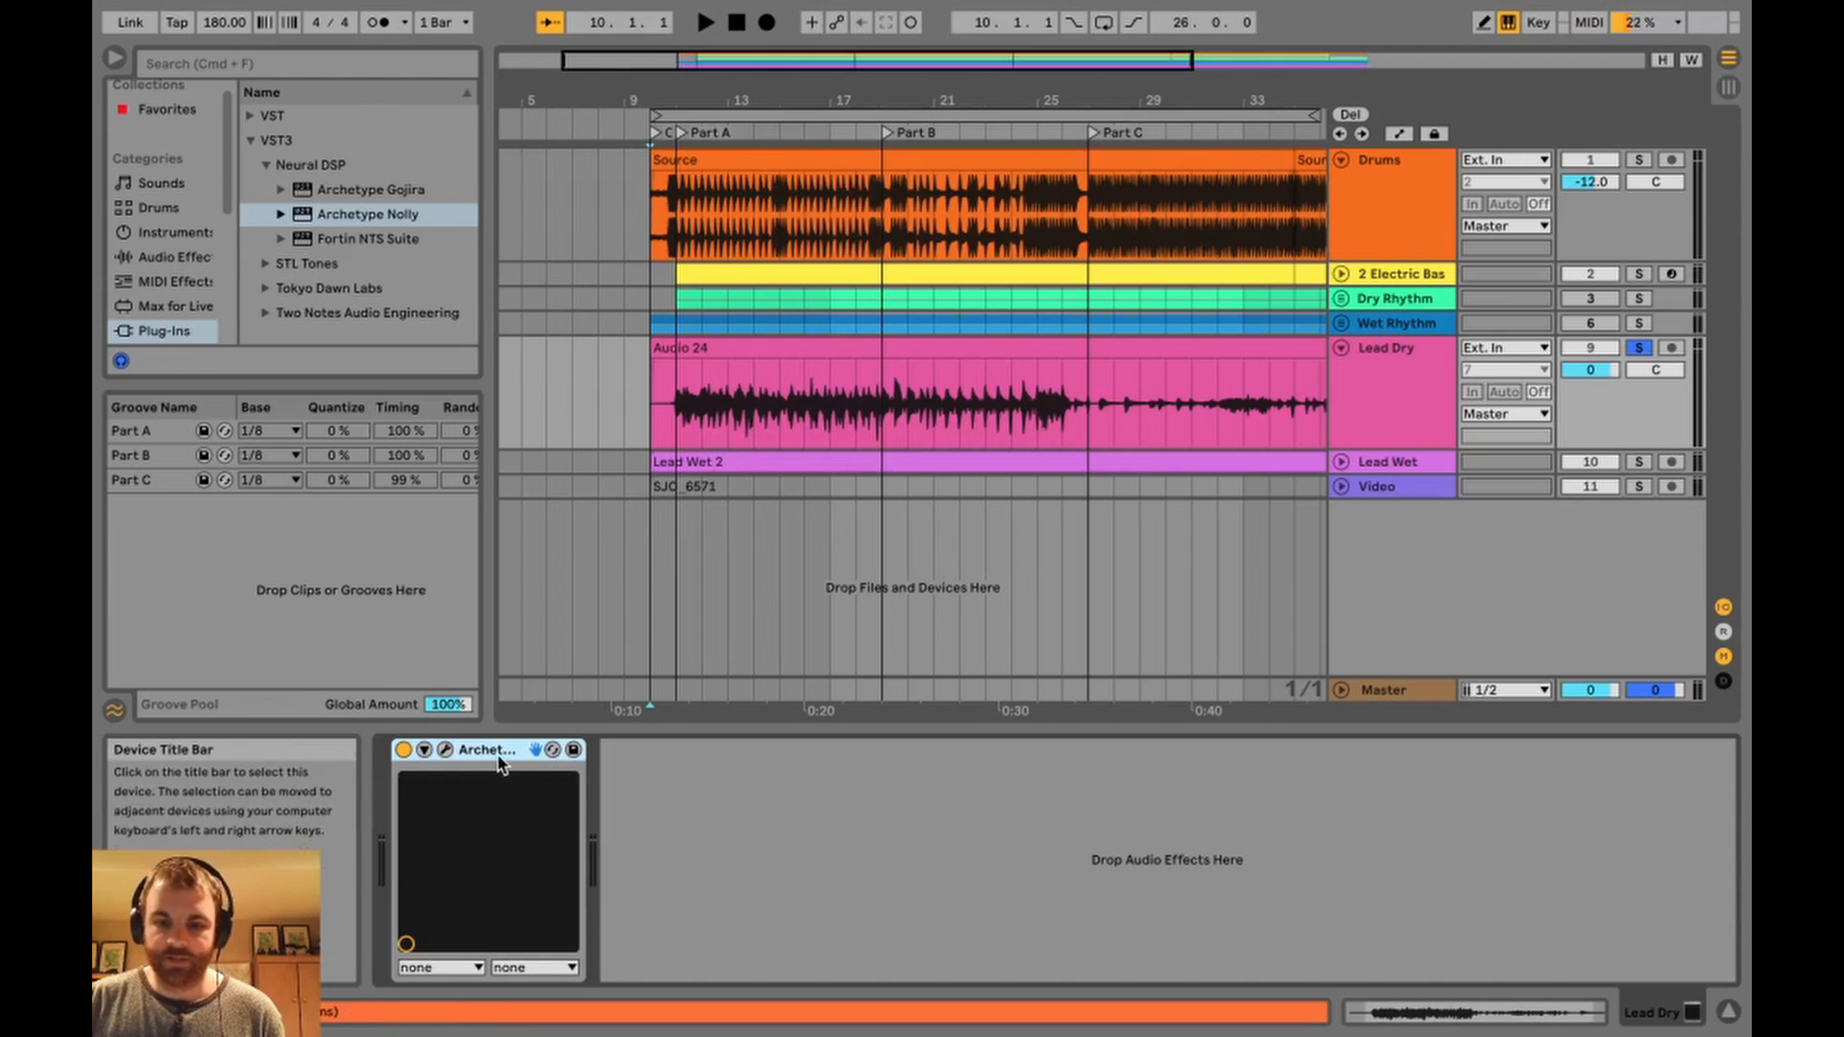
key(Delete)
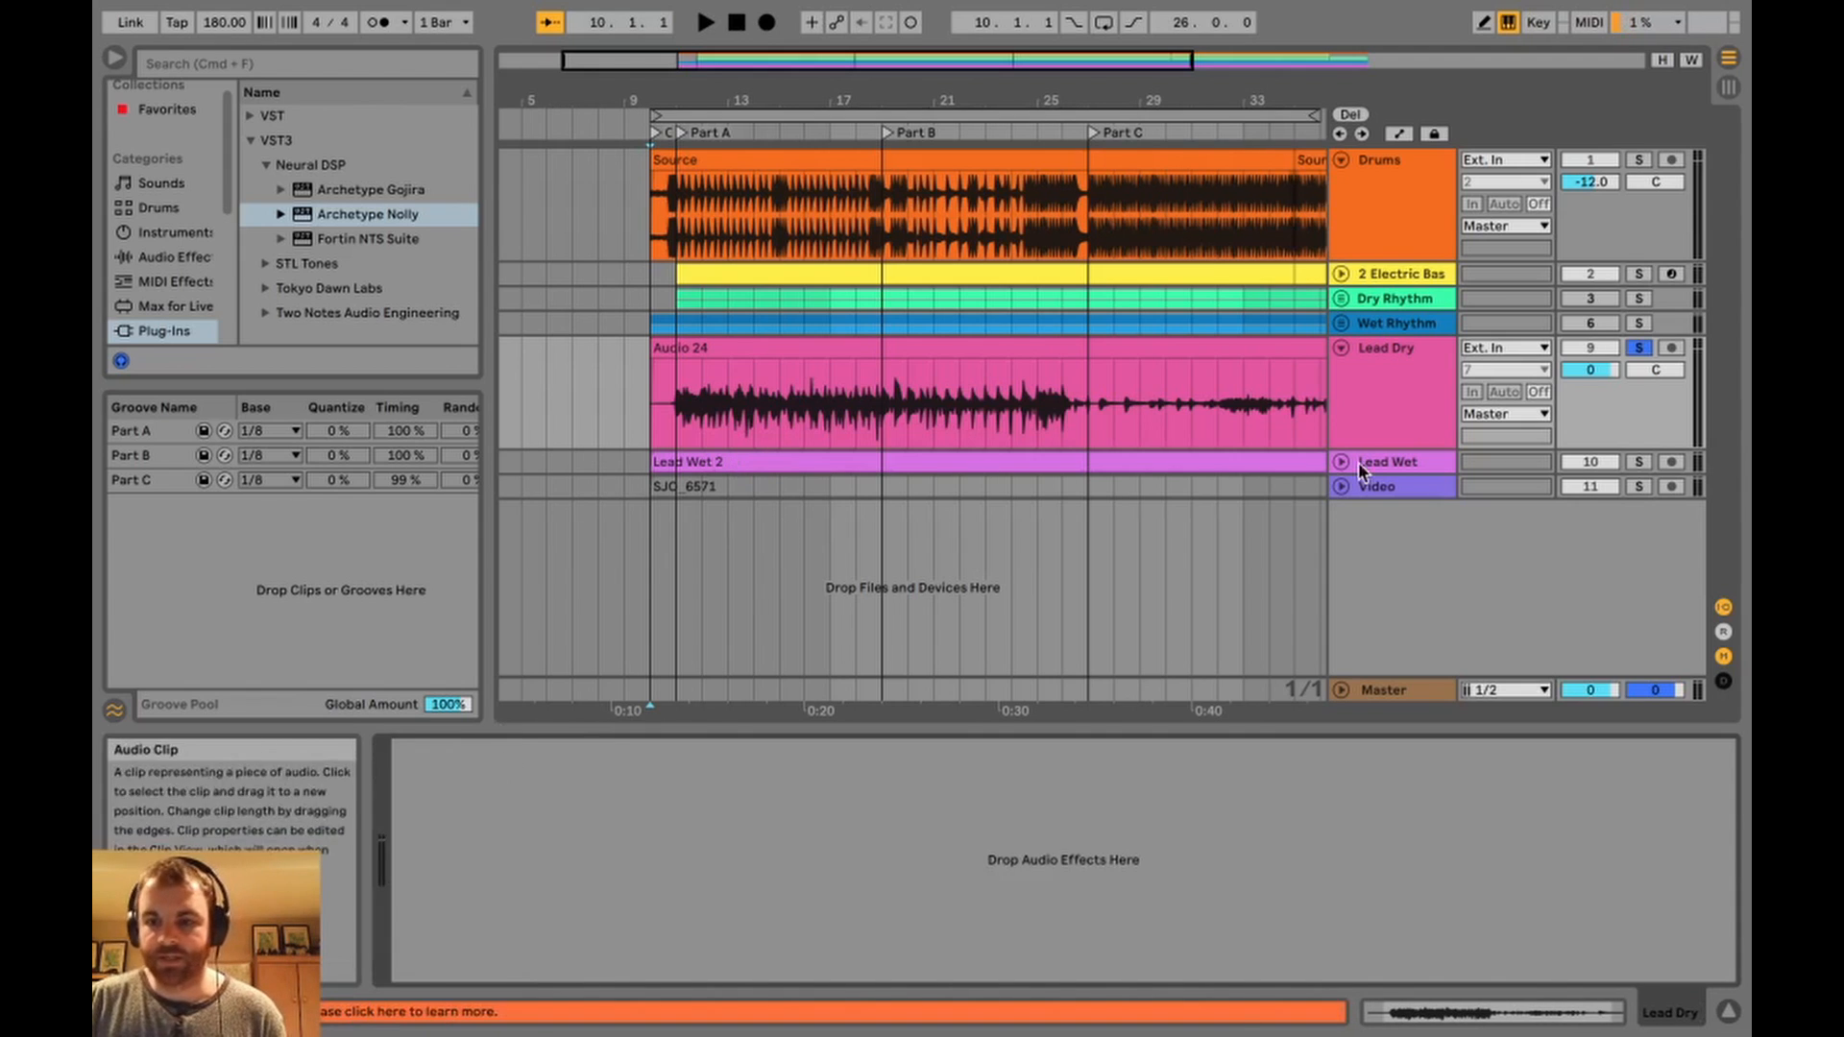
Solo and expand the Lead Wet track, and play it from bar 10.
click(1638, 462)
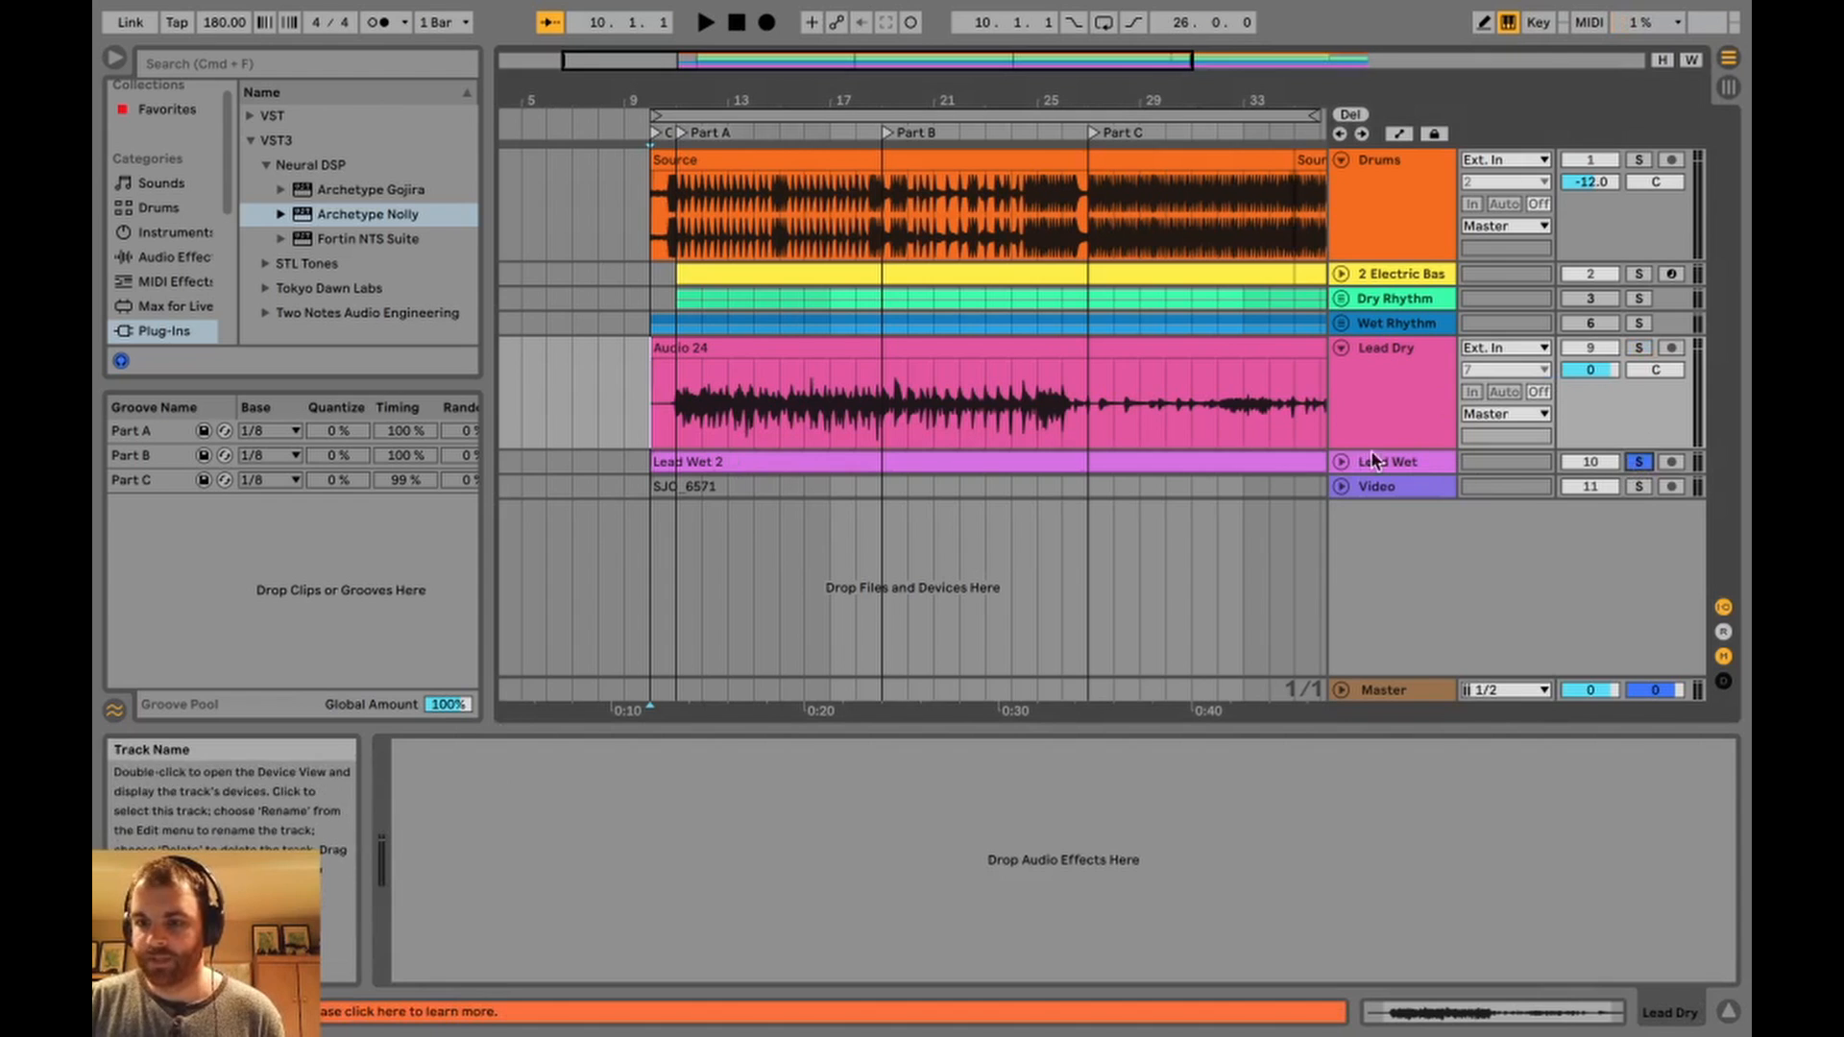
click(1340, 461)
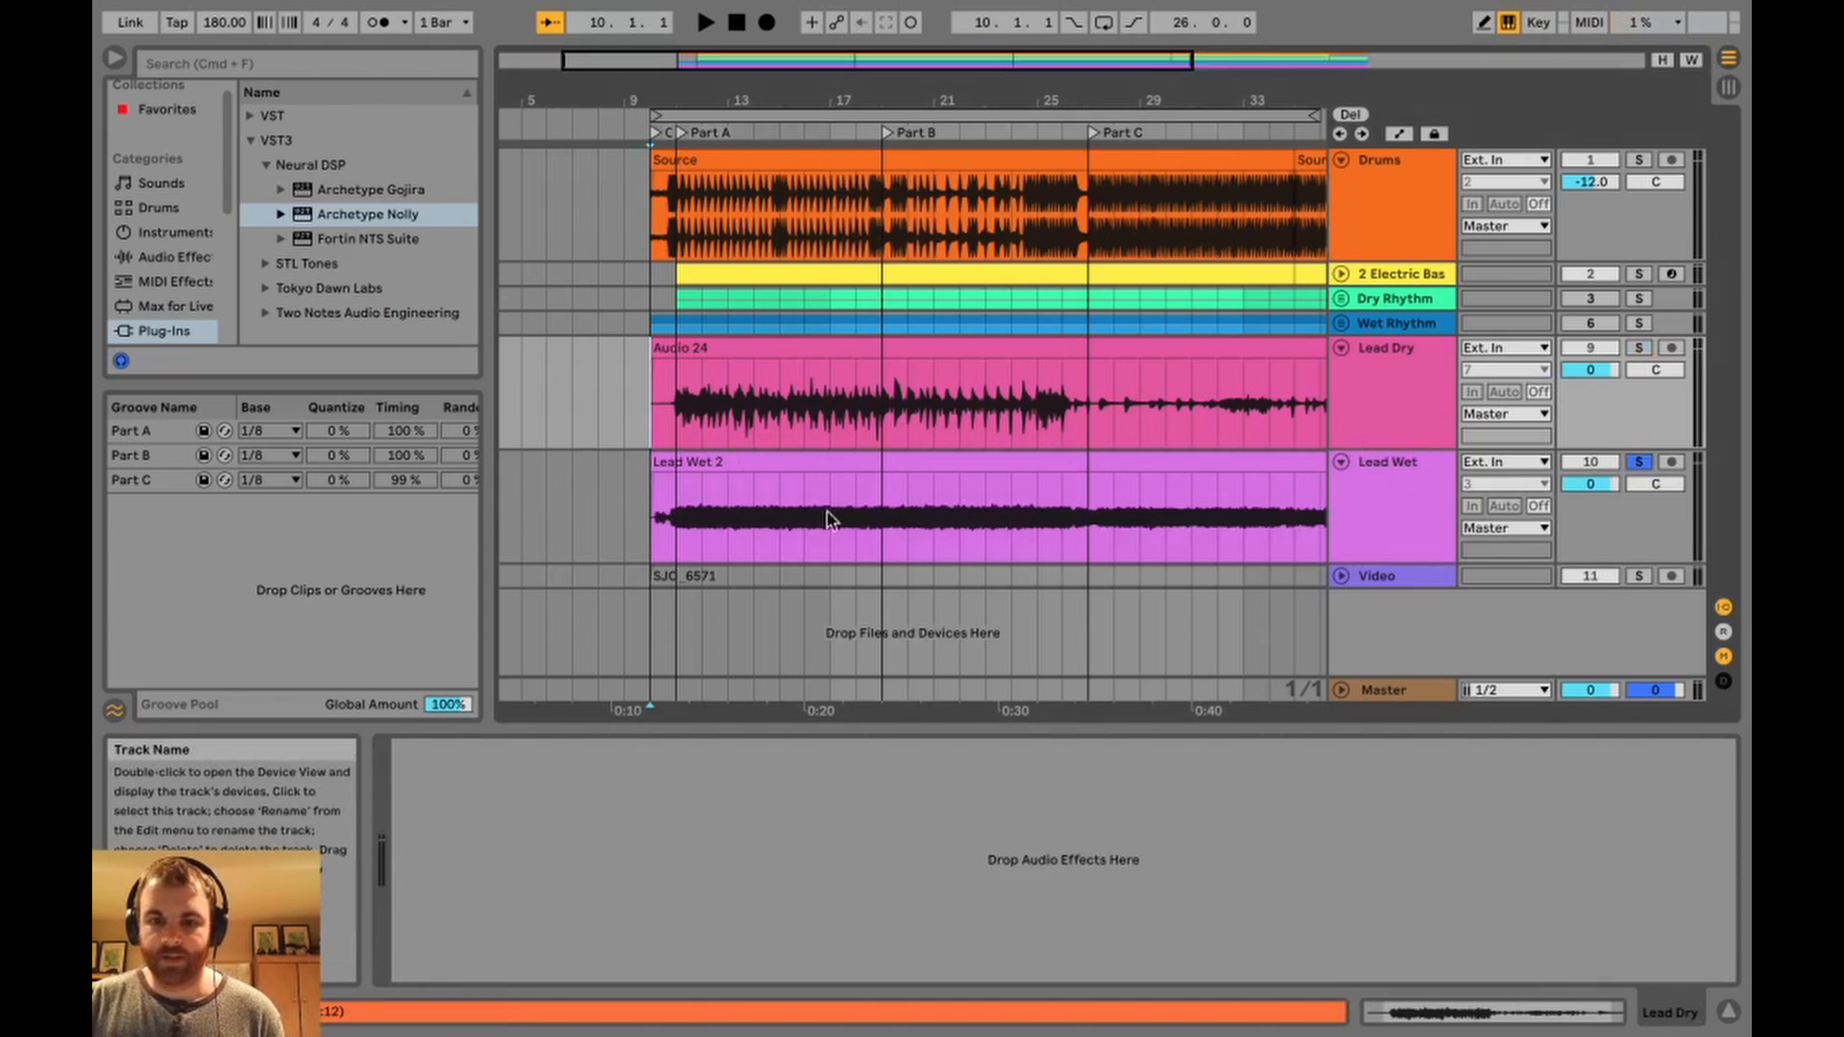
click(642, 513)
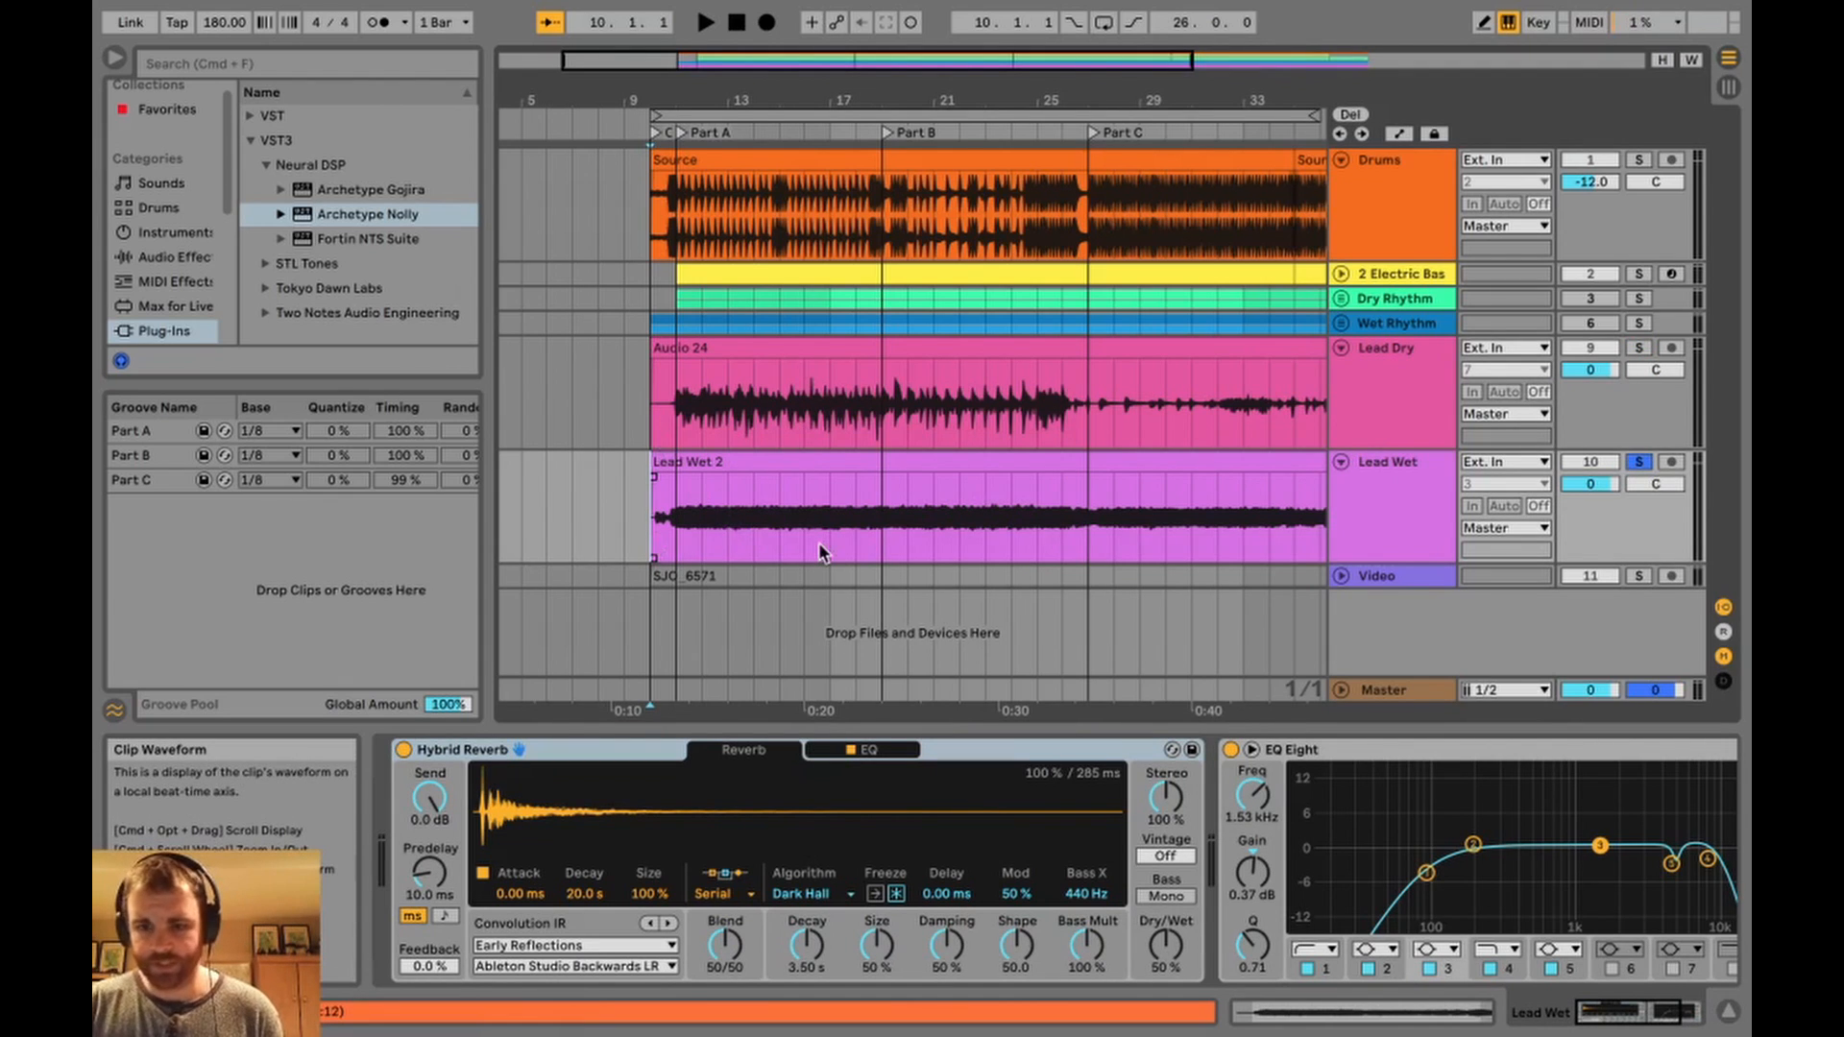
key(space)
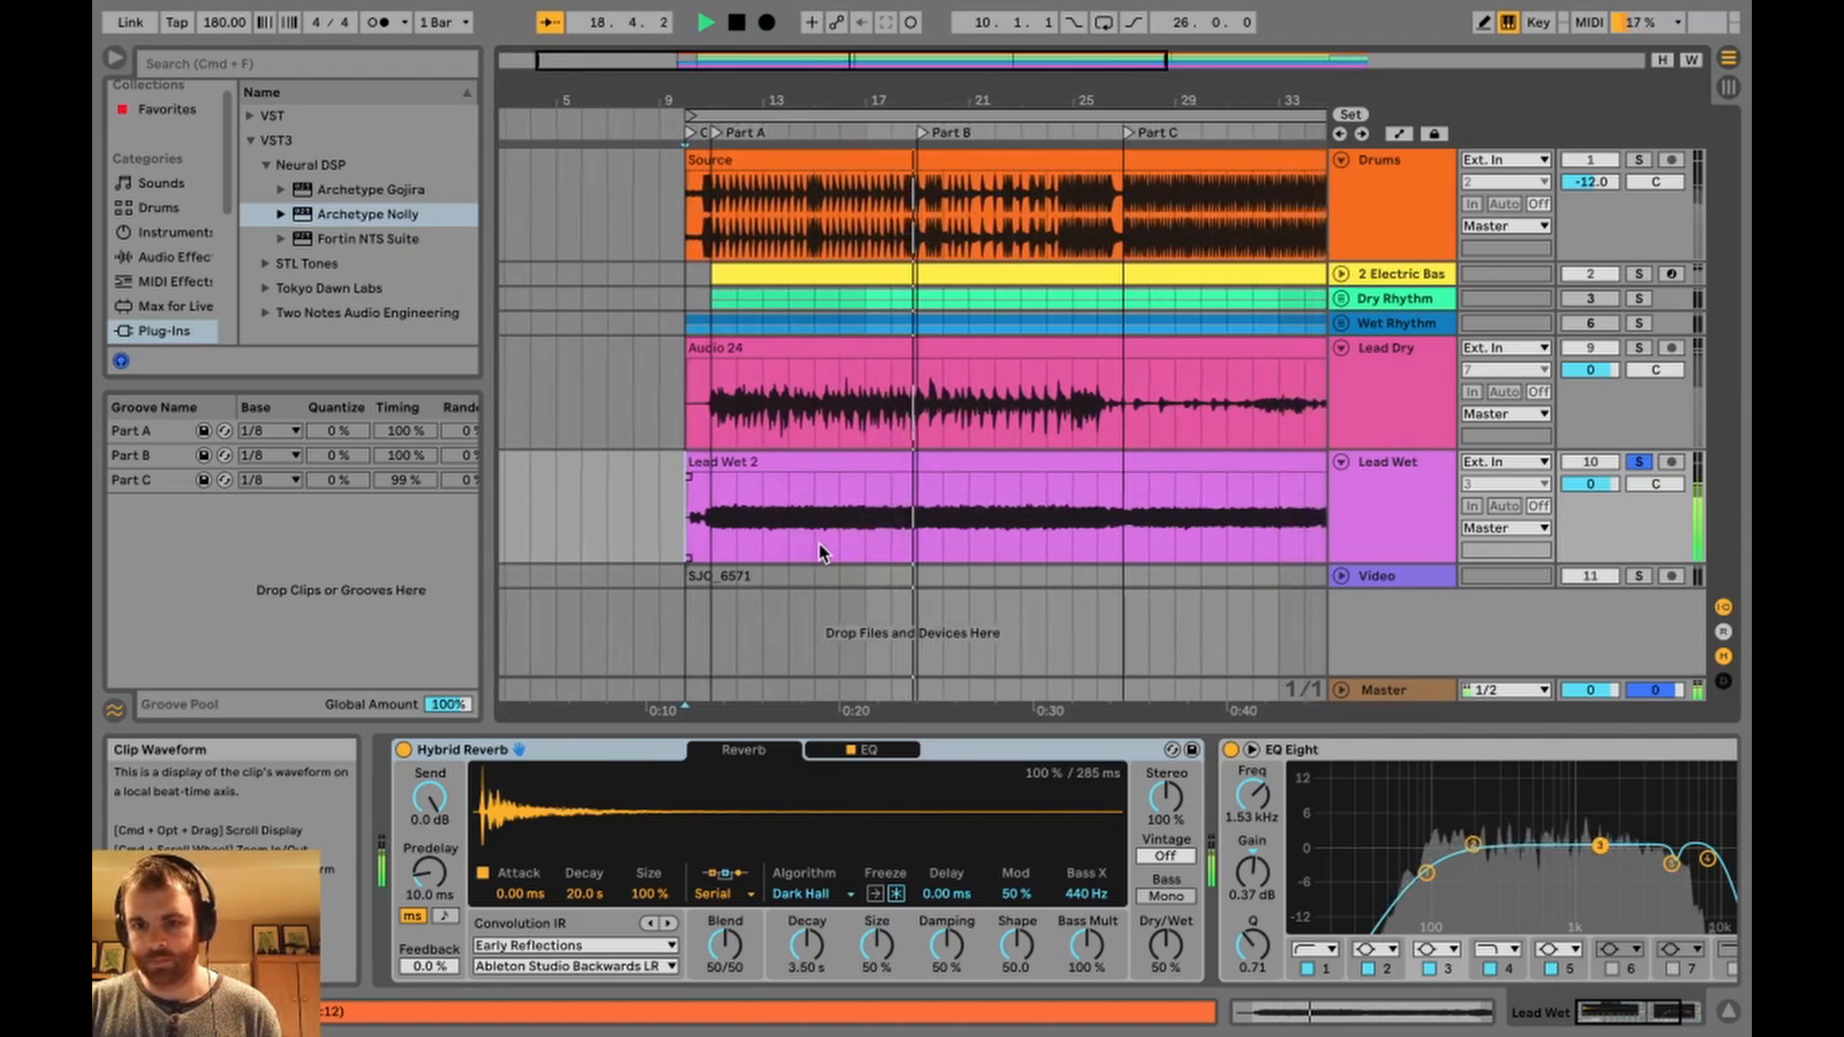
key(space)
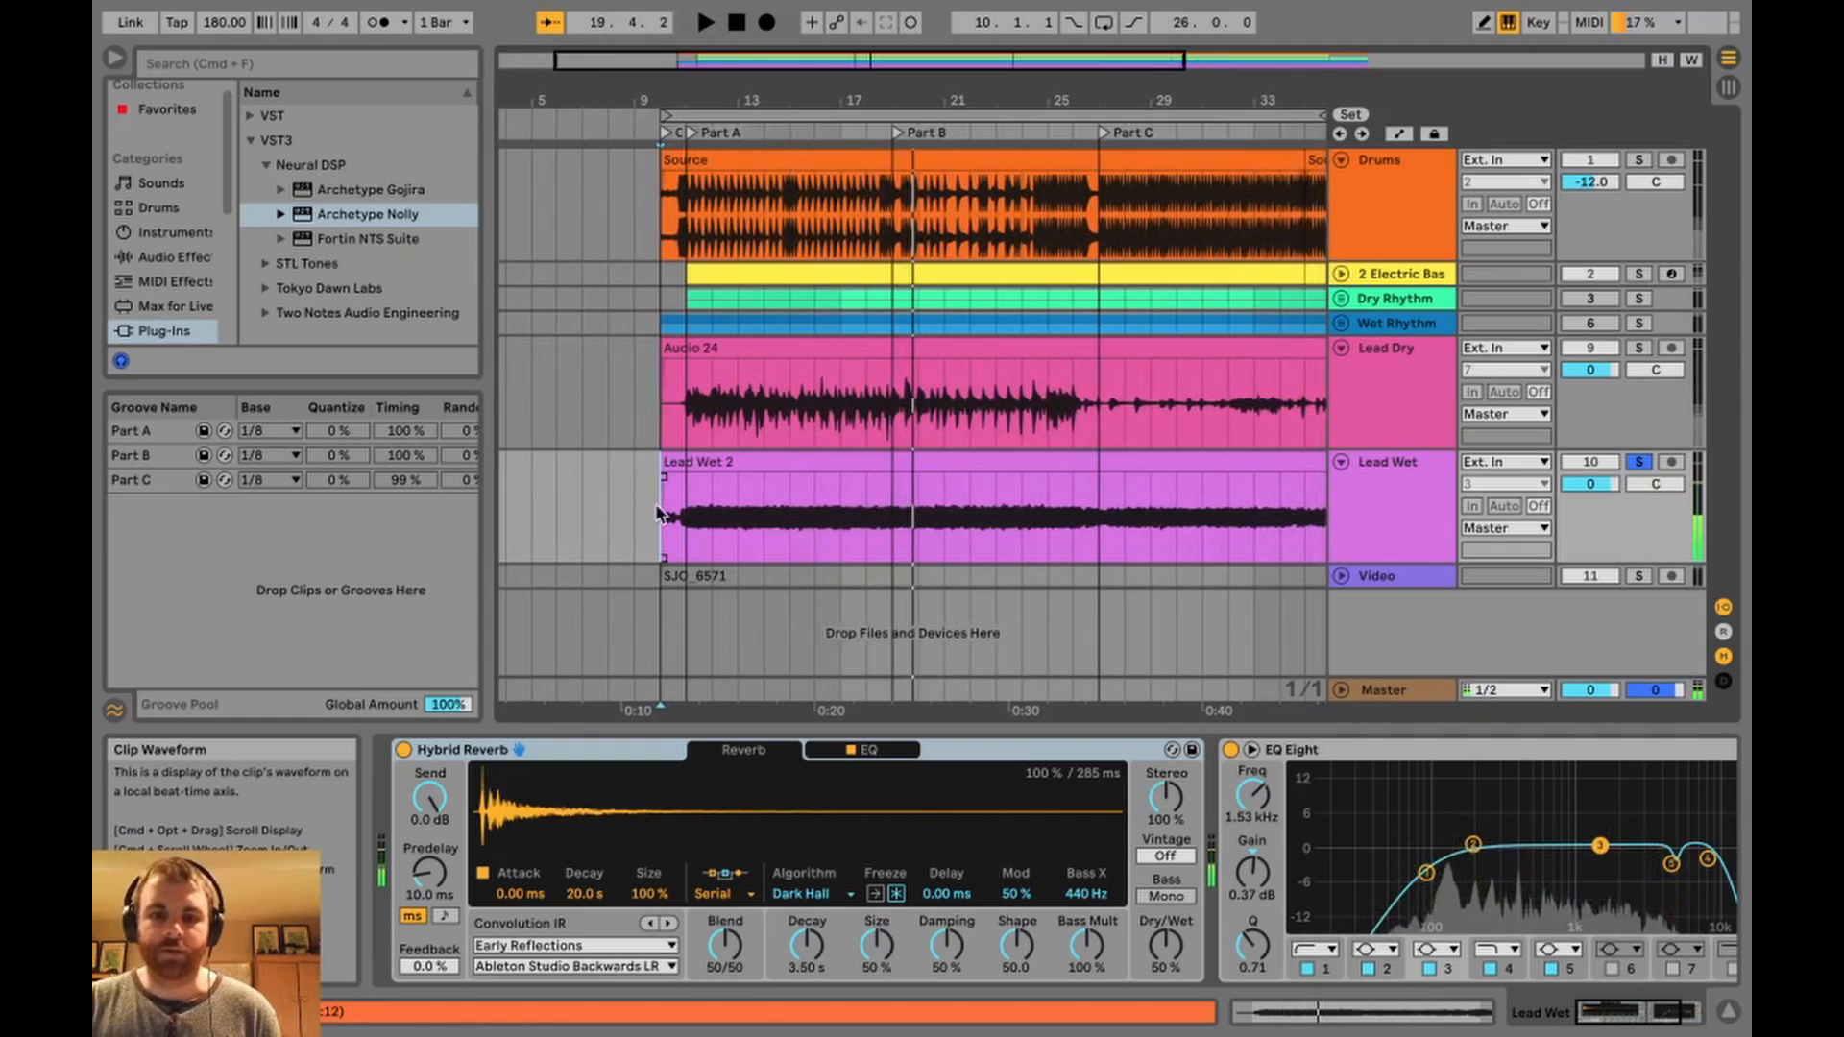
click(641, 474)
click(654, 477)
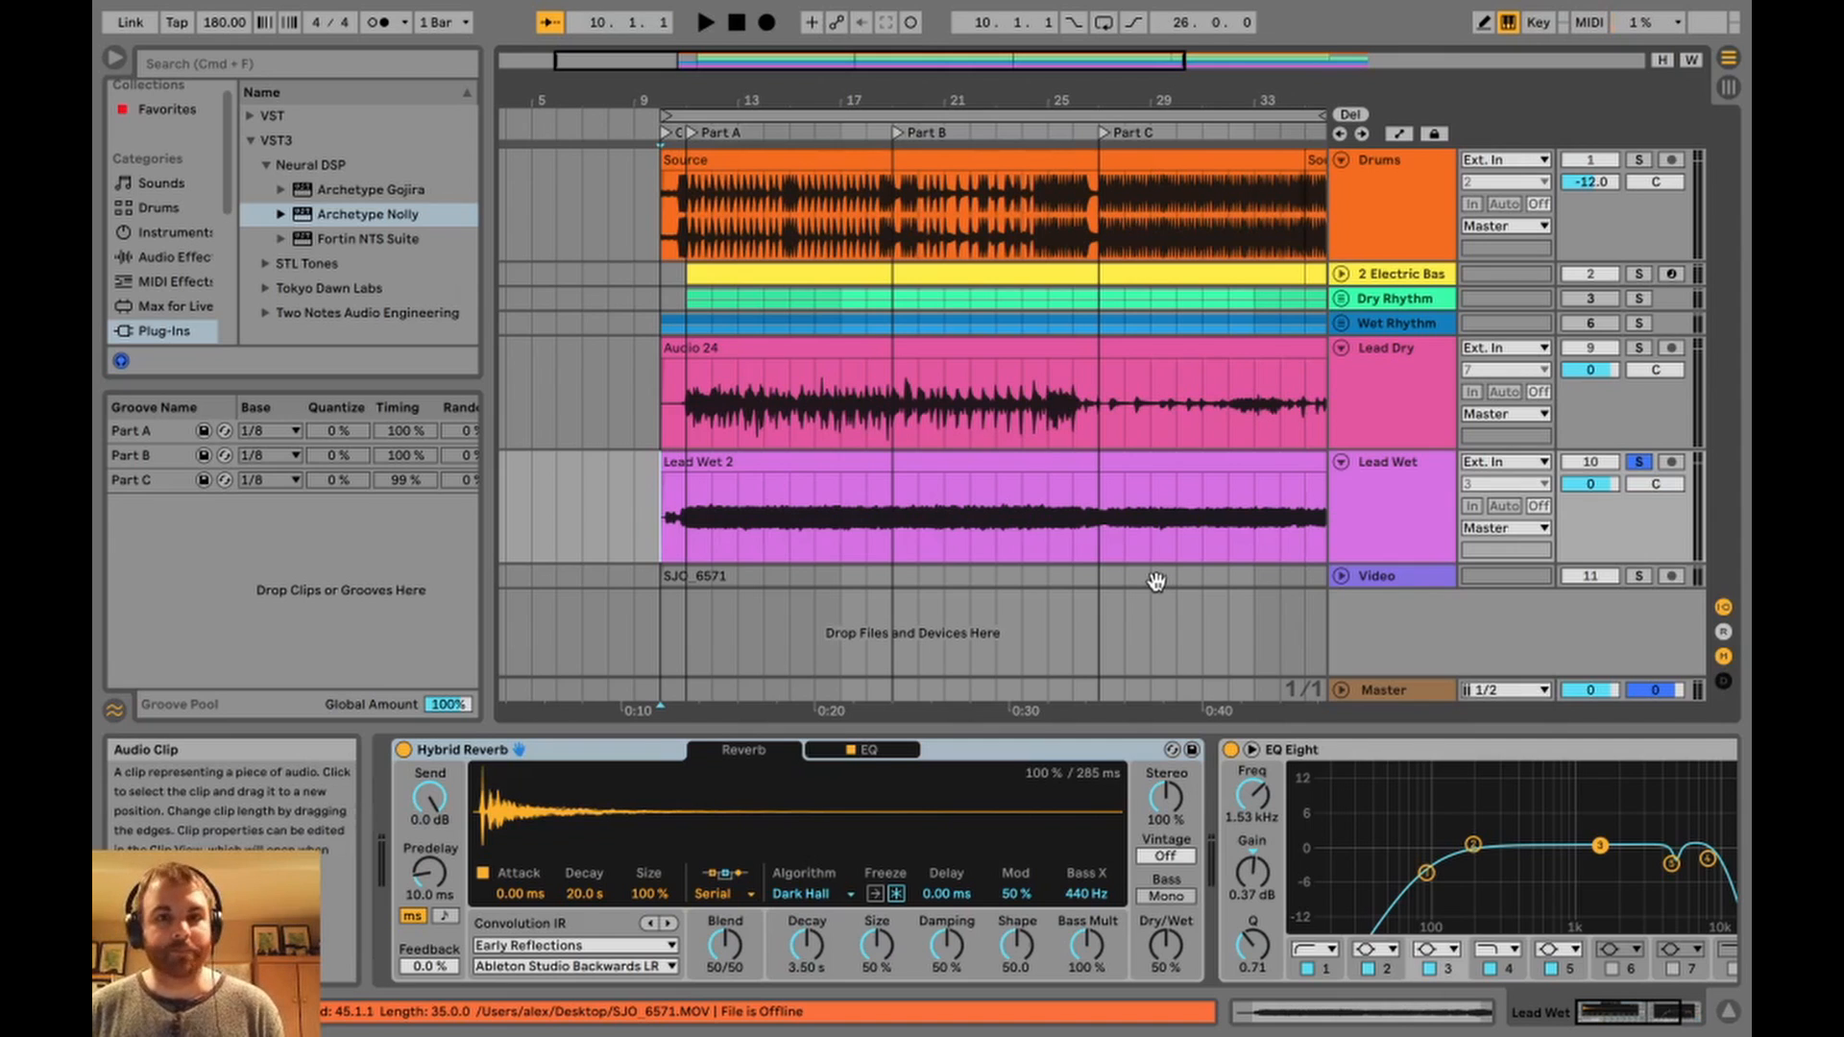
Collapse the Lead Dry and Lead Wet tracks and hide the browser to widen the arrangement.
click(1340, 348)
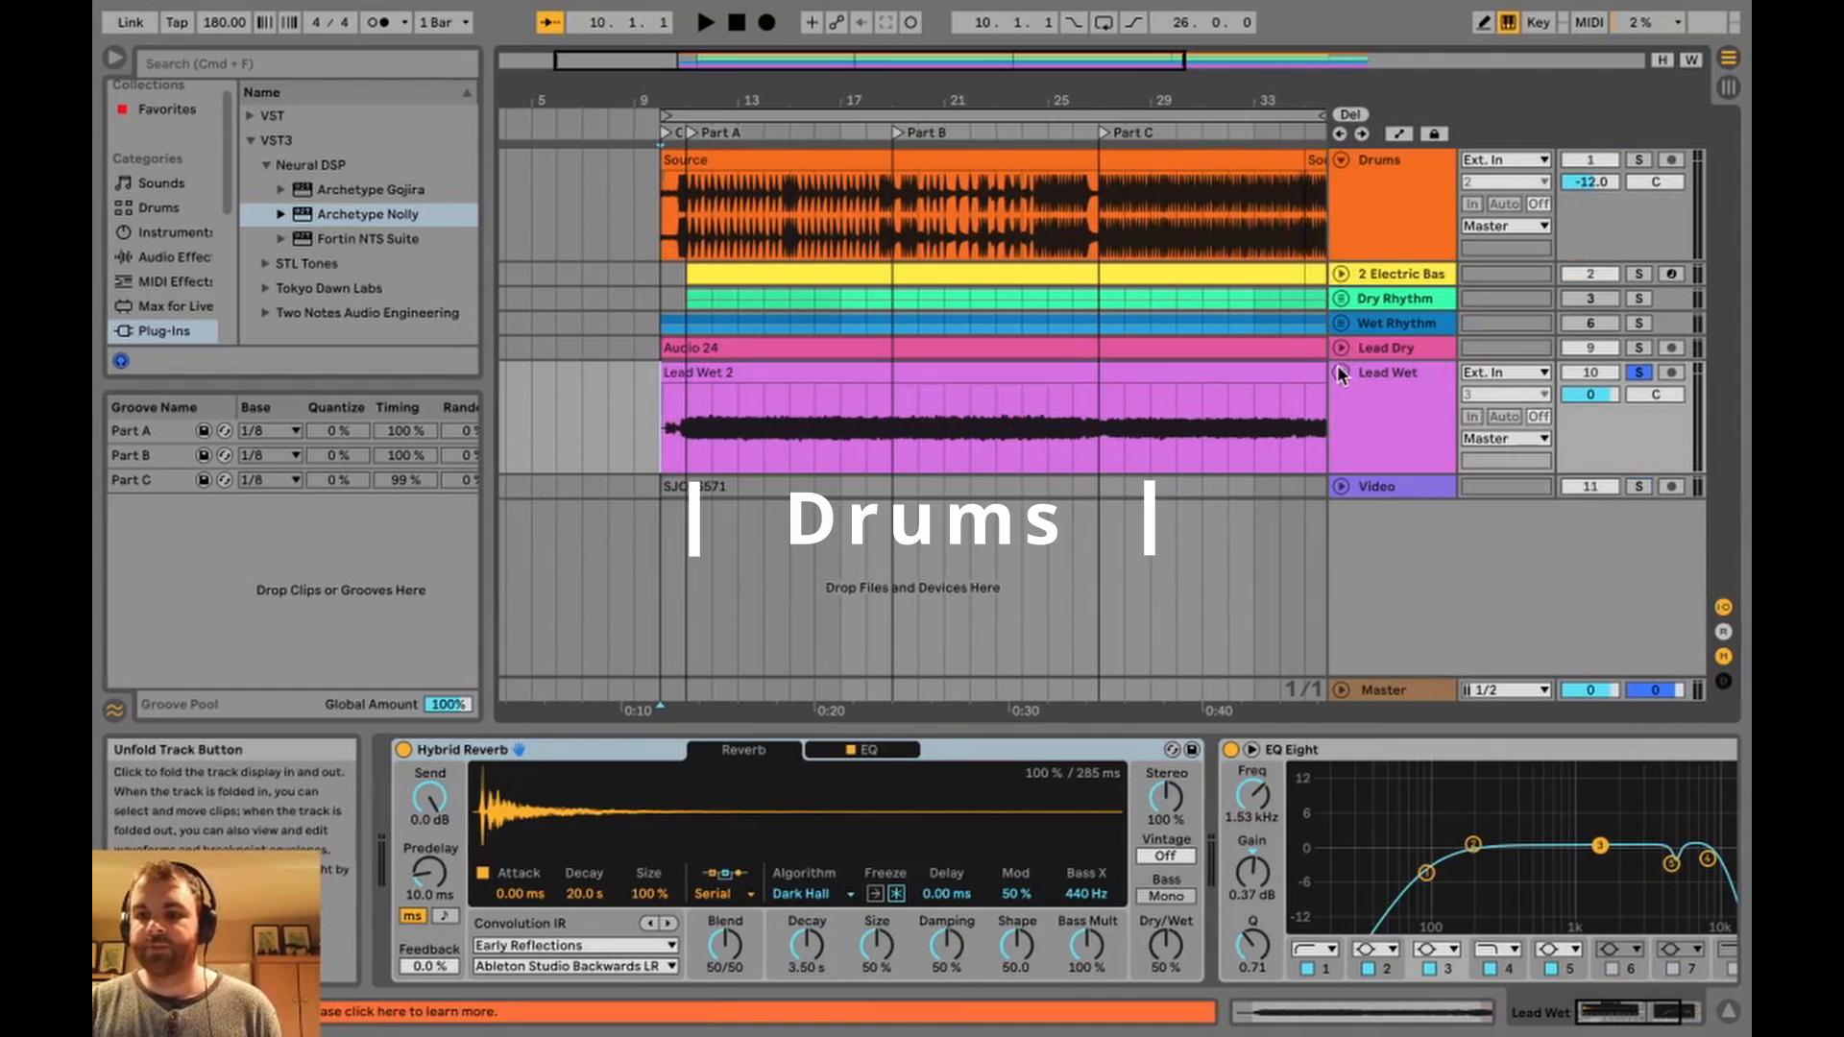
click(1339, 371)
scroll(1127, 562, right, 4)
scroll(1127, 562, left, 2)
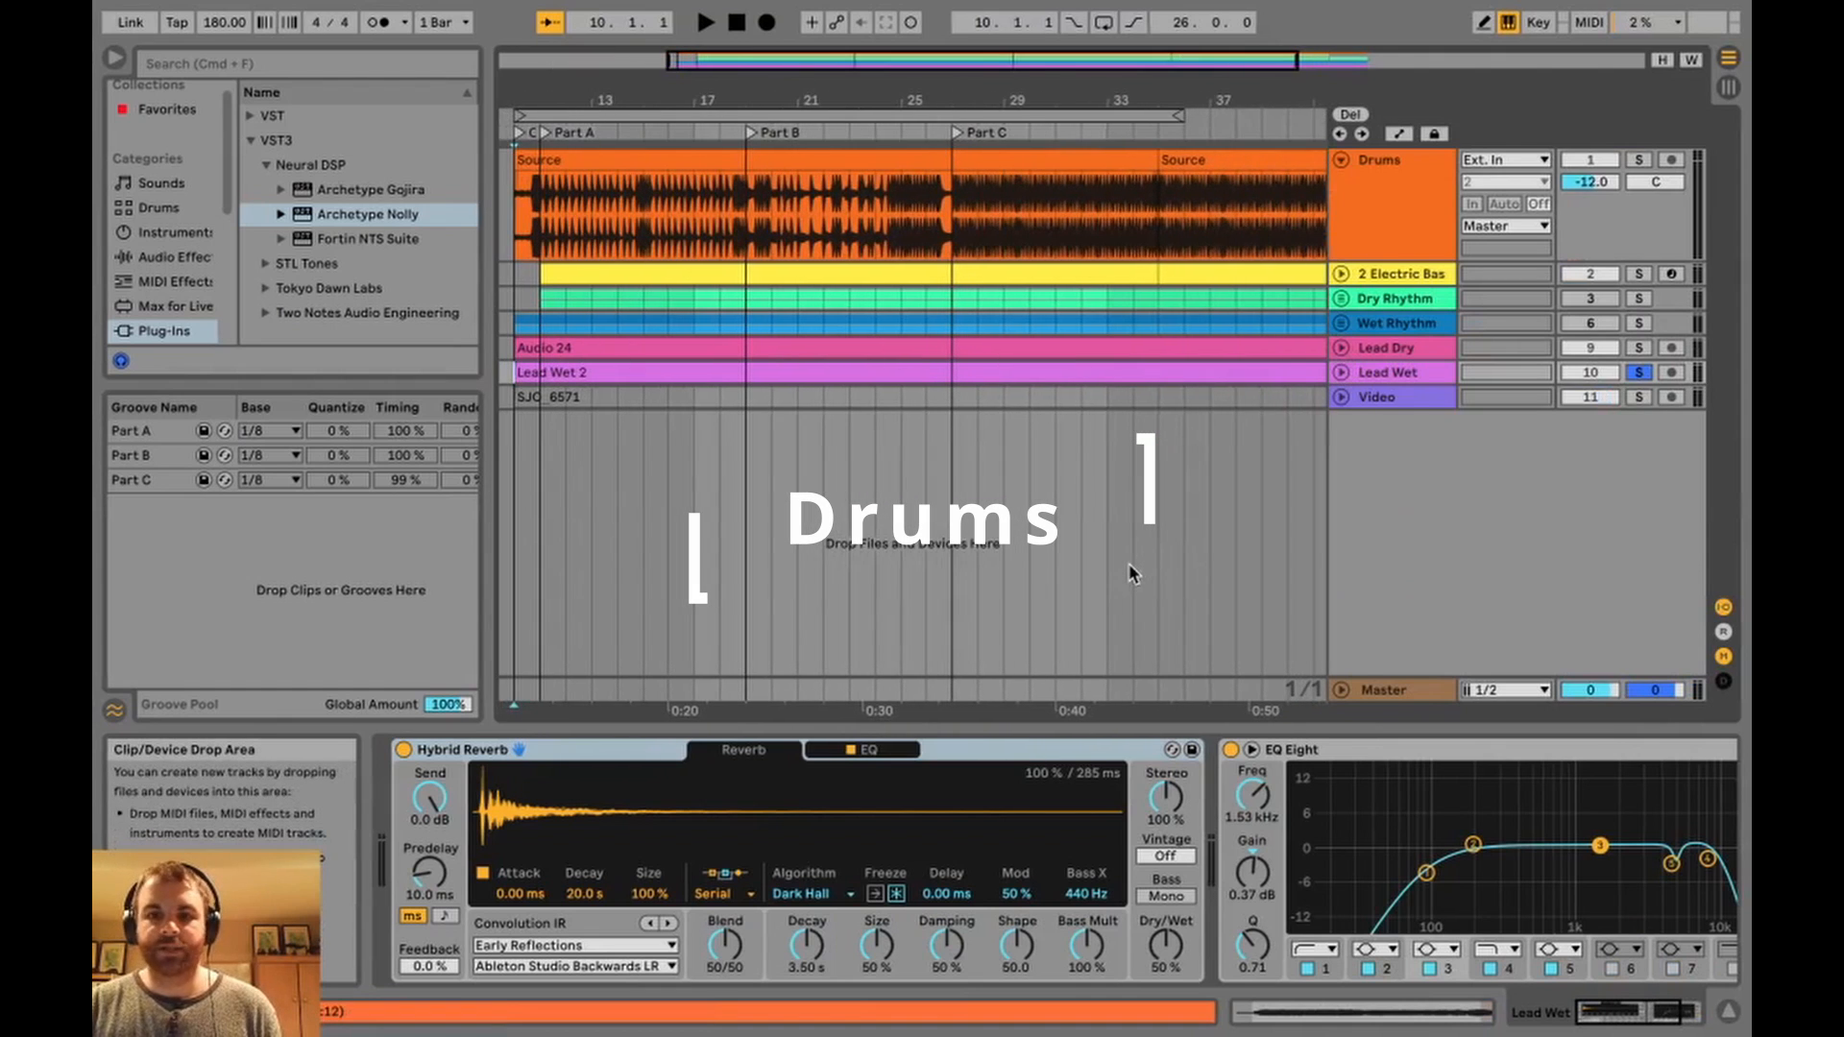
click(113, 58)
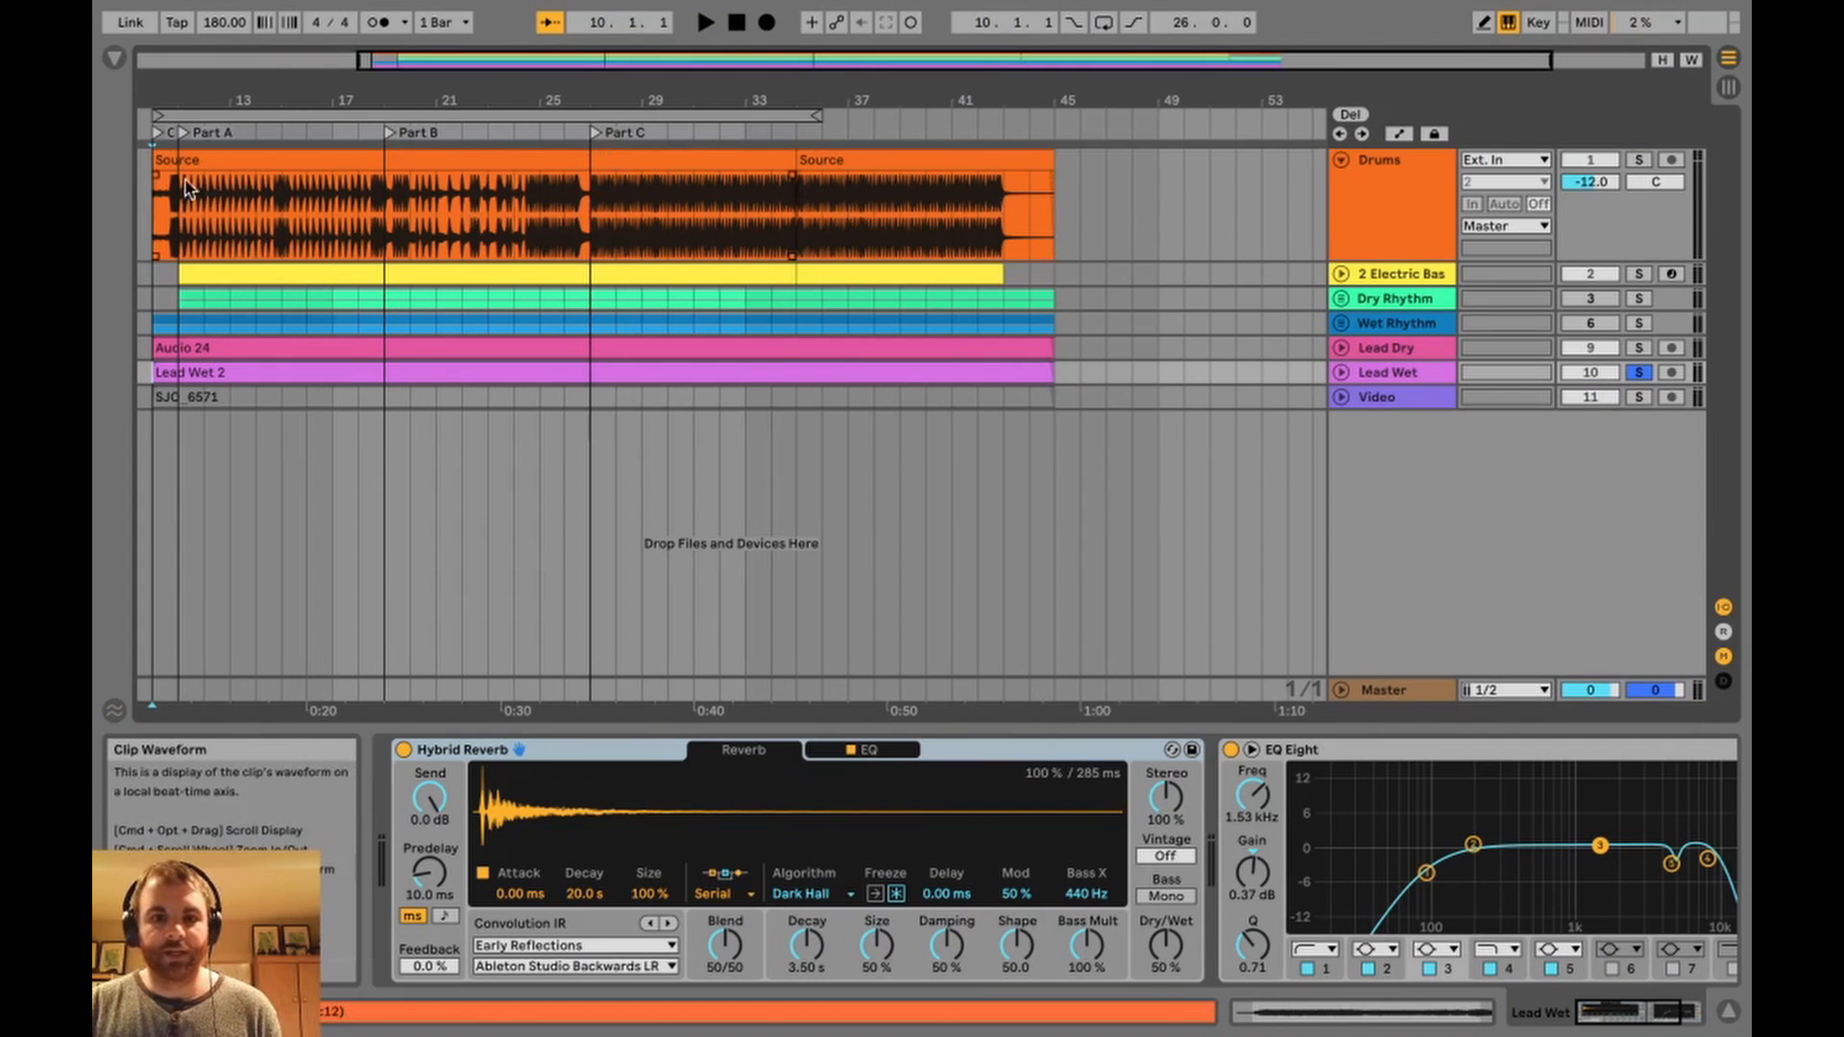
scroll(624, 257, left, 10)
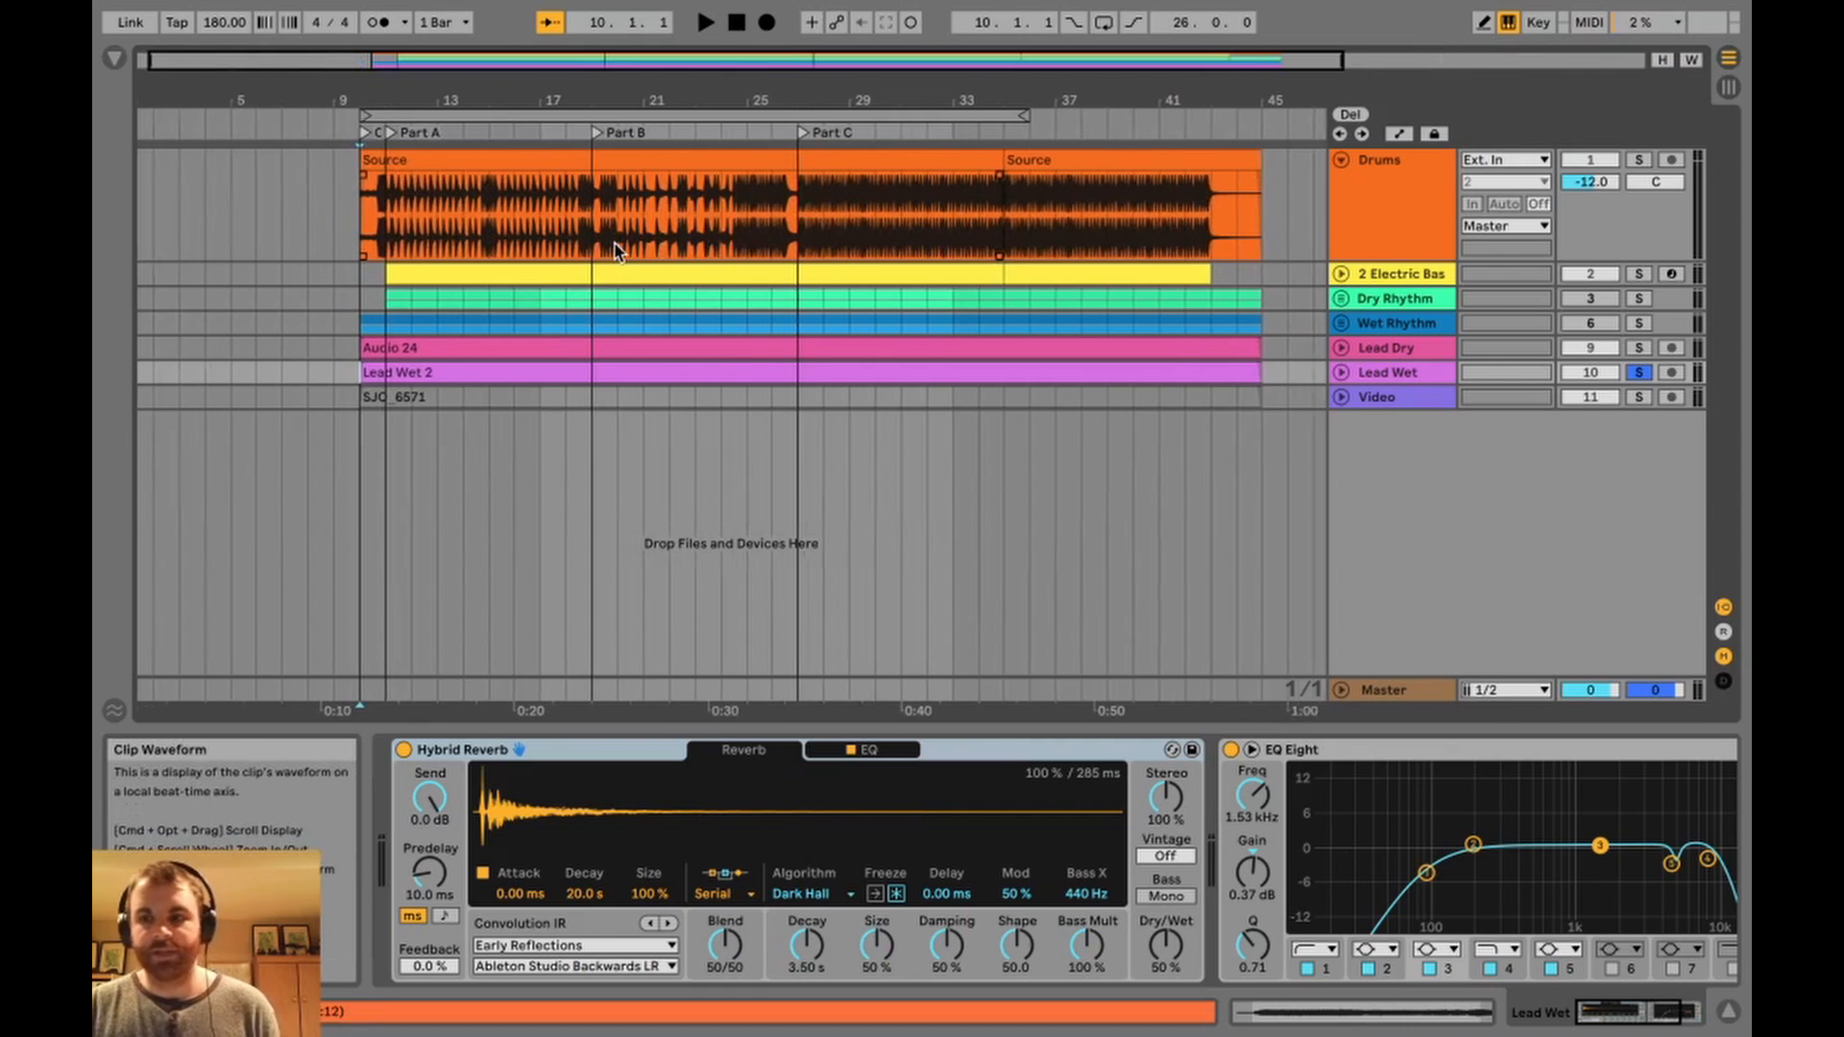
Solo the Drums track and play it from bar 10 into Part C, returning to the start of the clip.
click(364, 204)
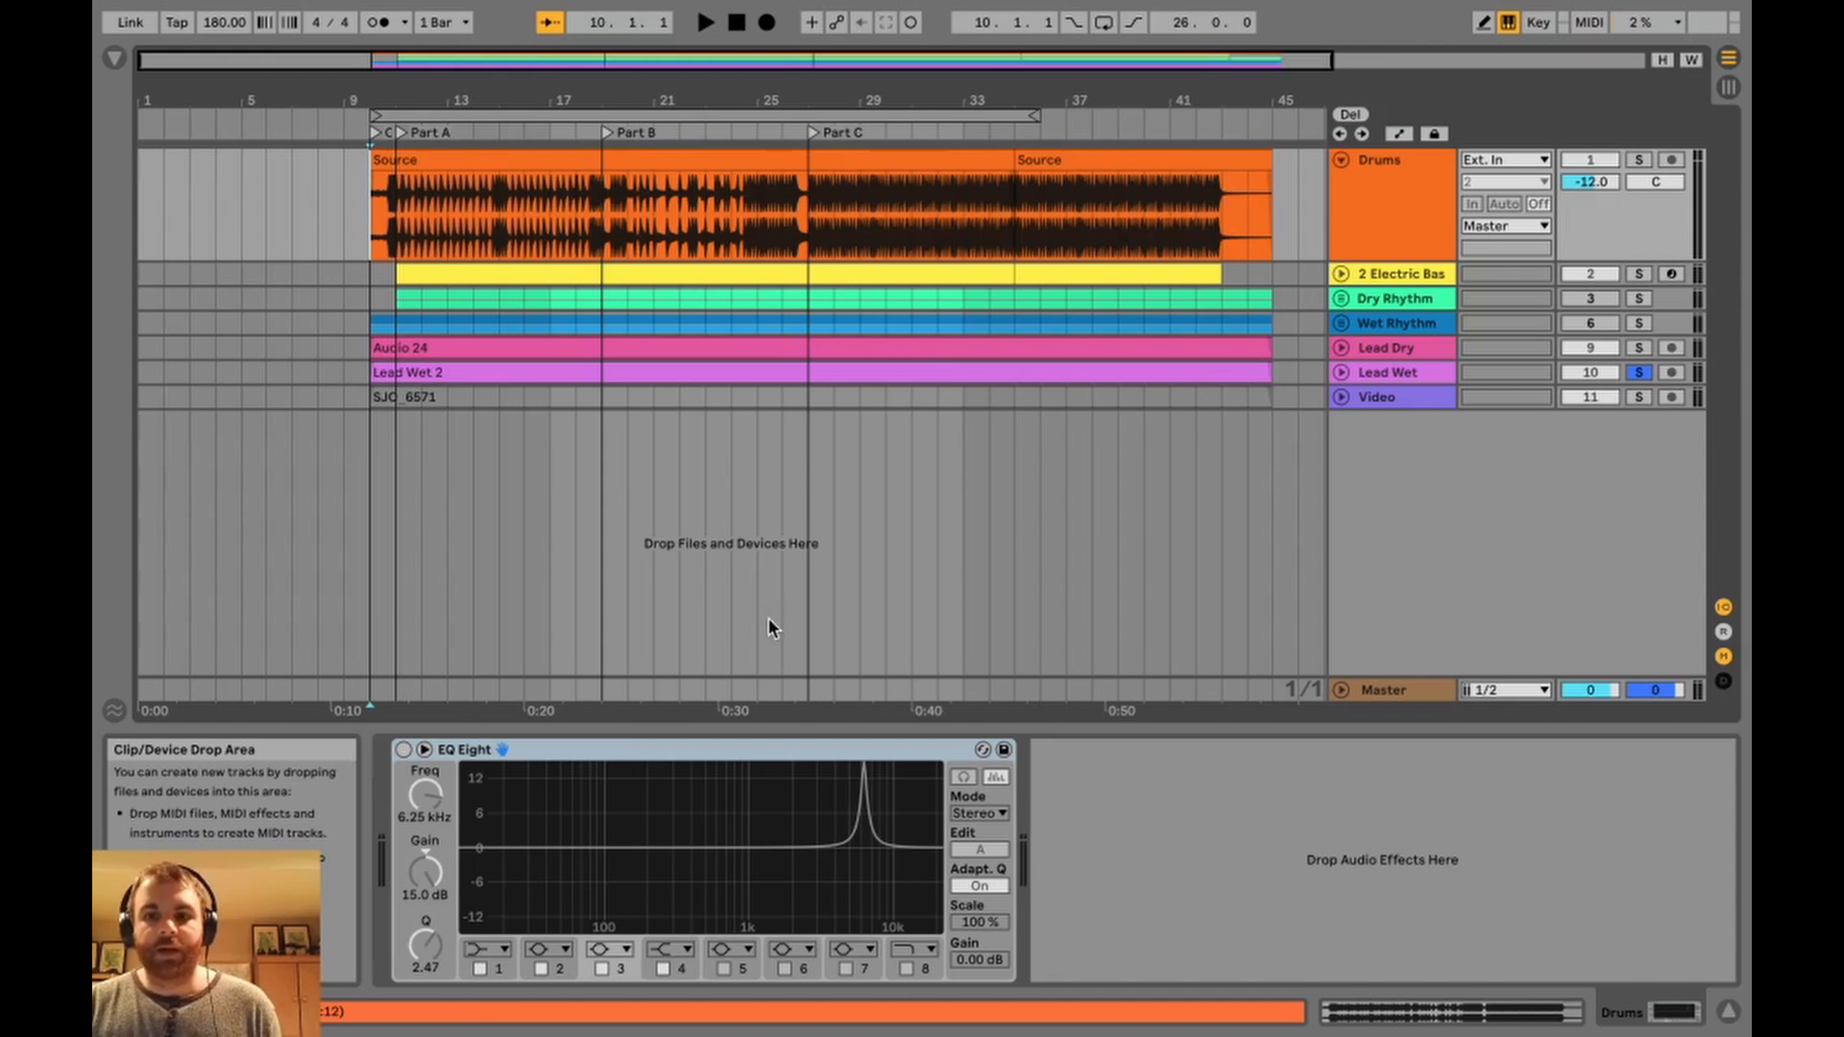
click(1638, 159)
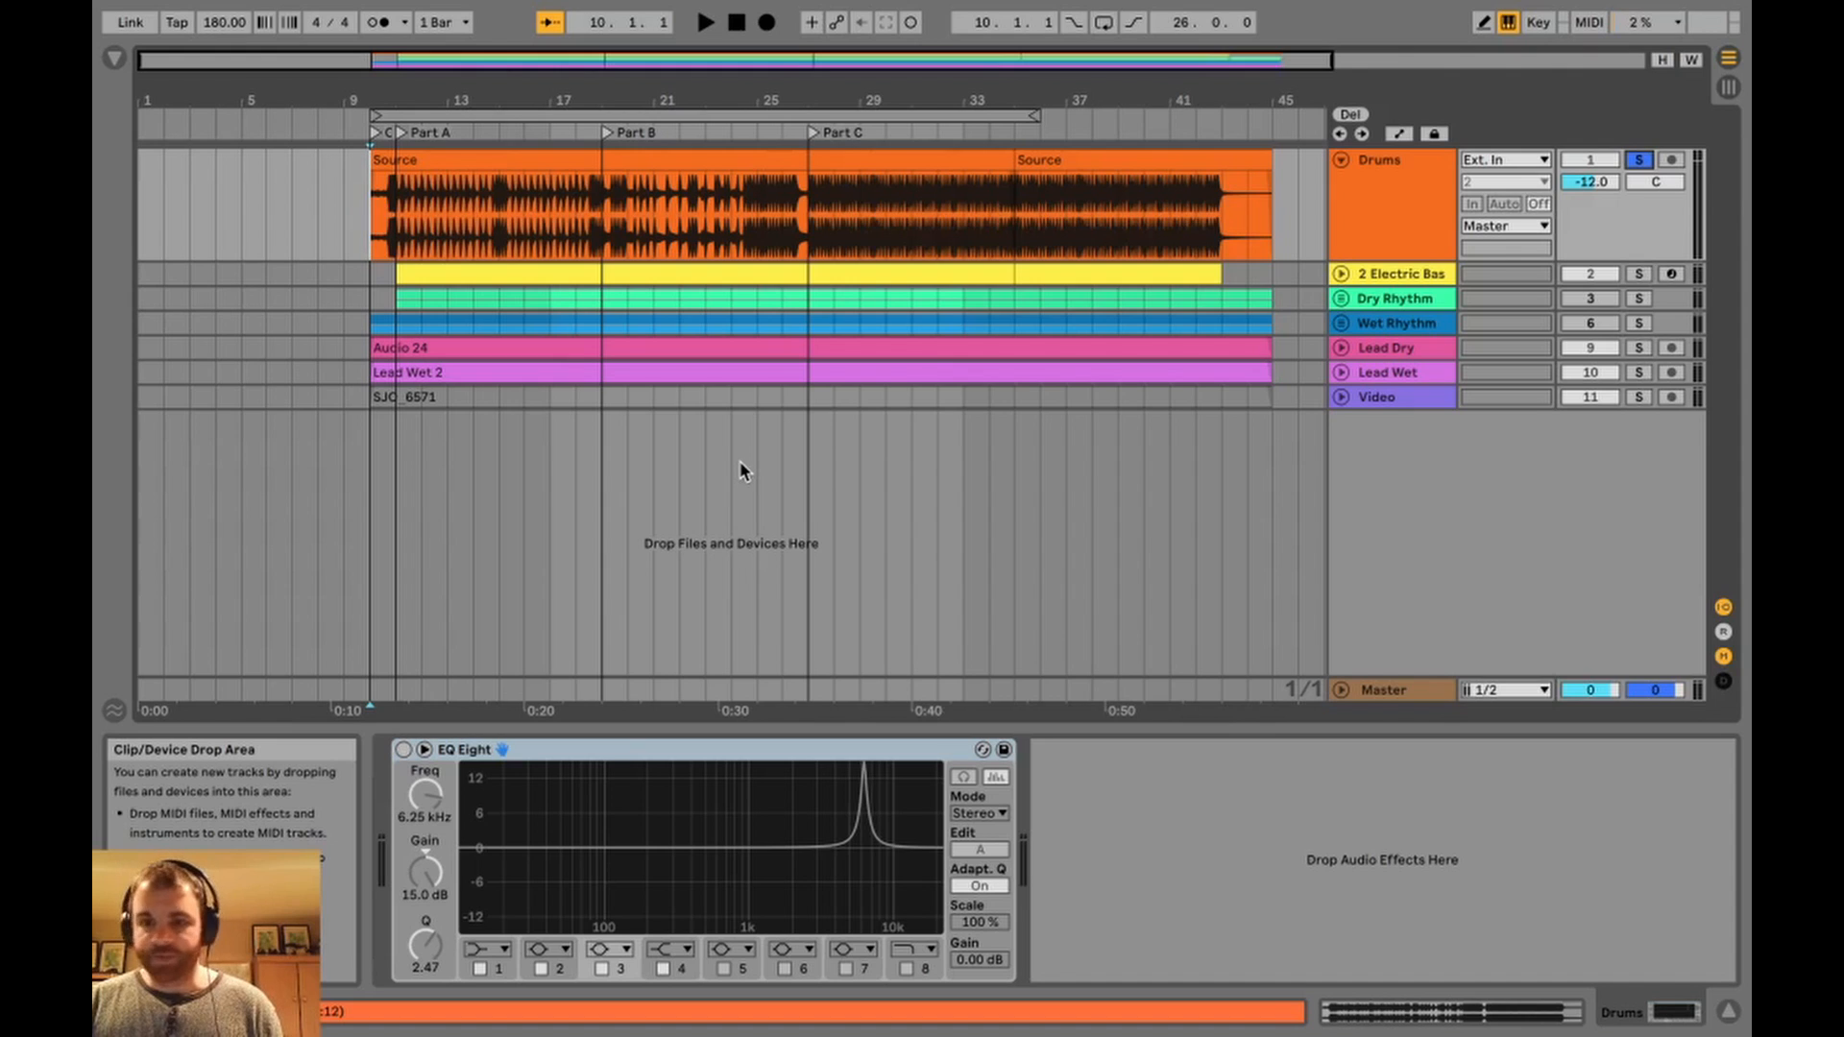
key(space)
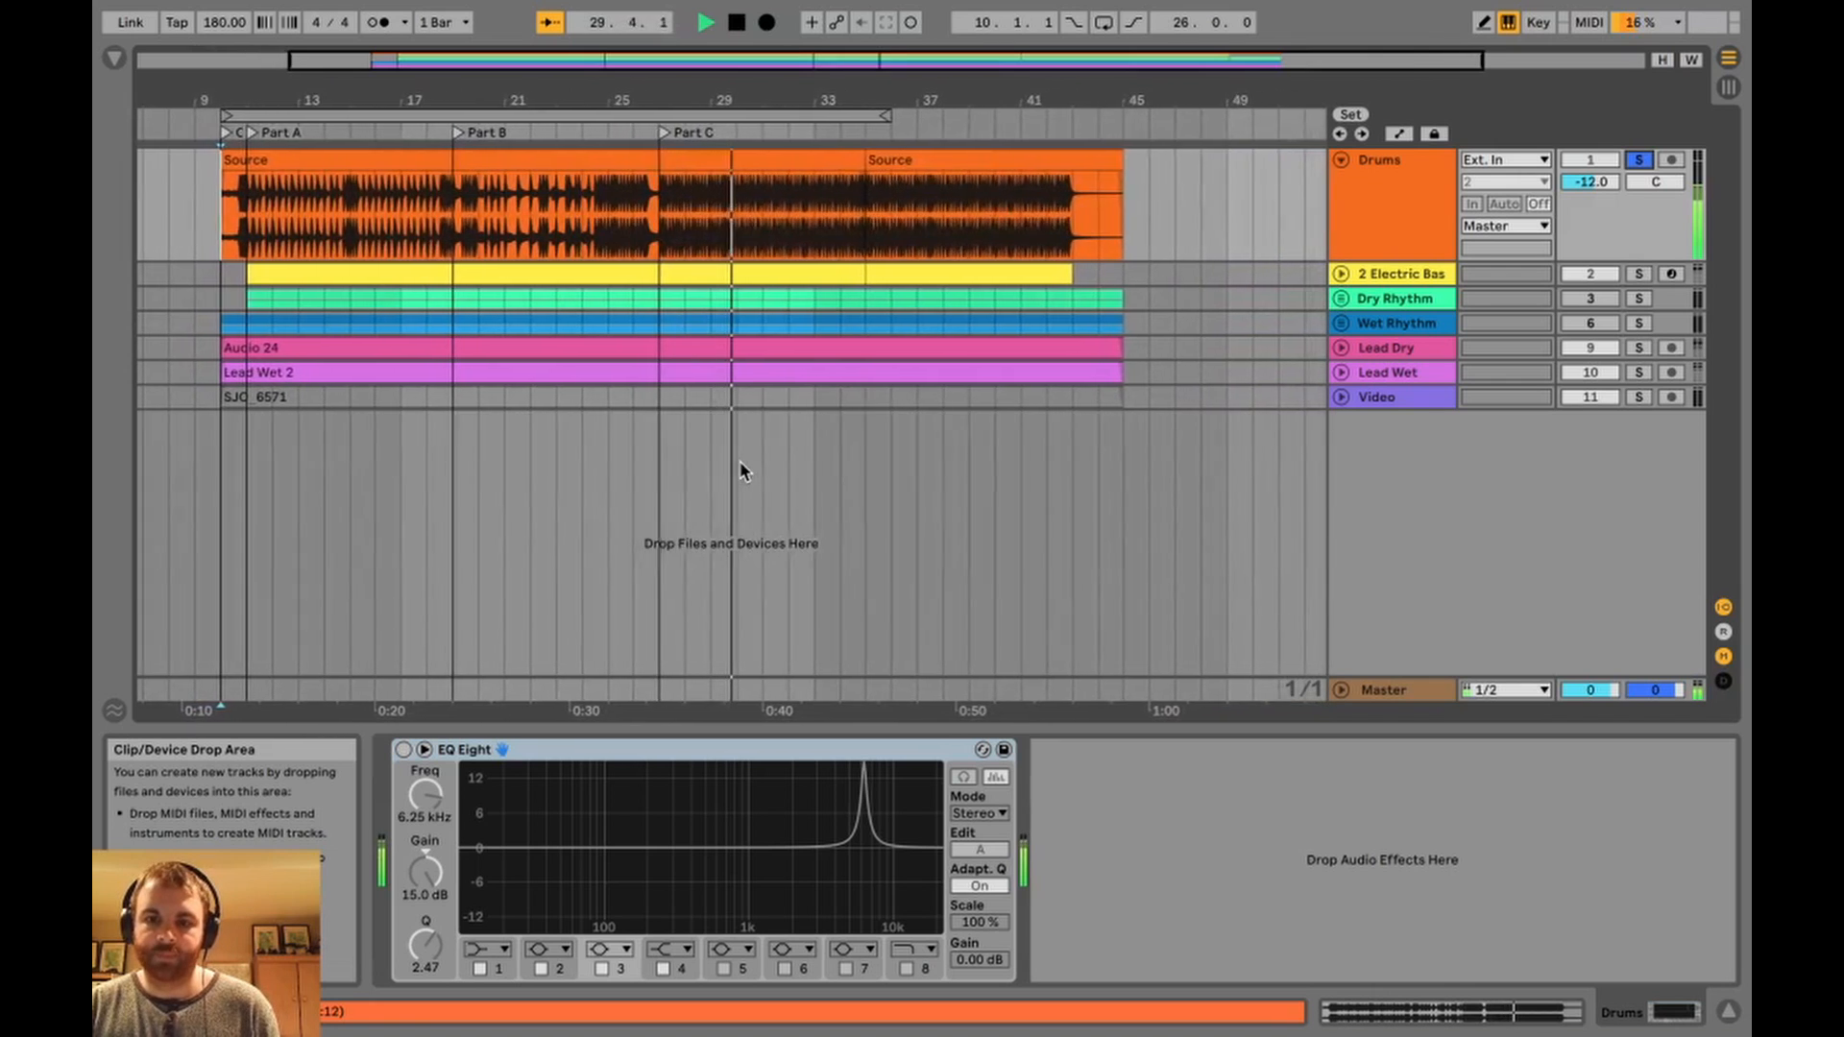
key(space)
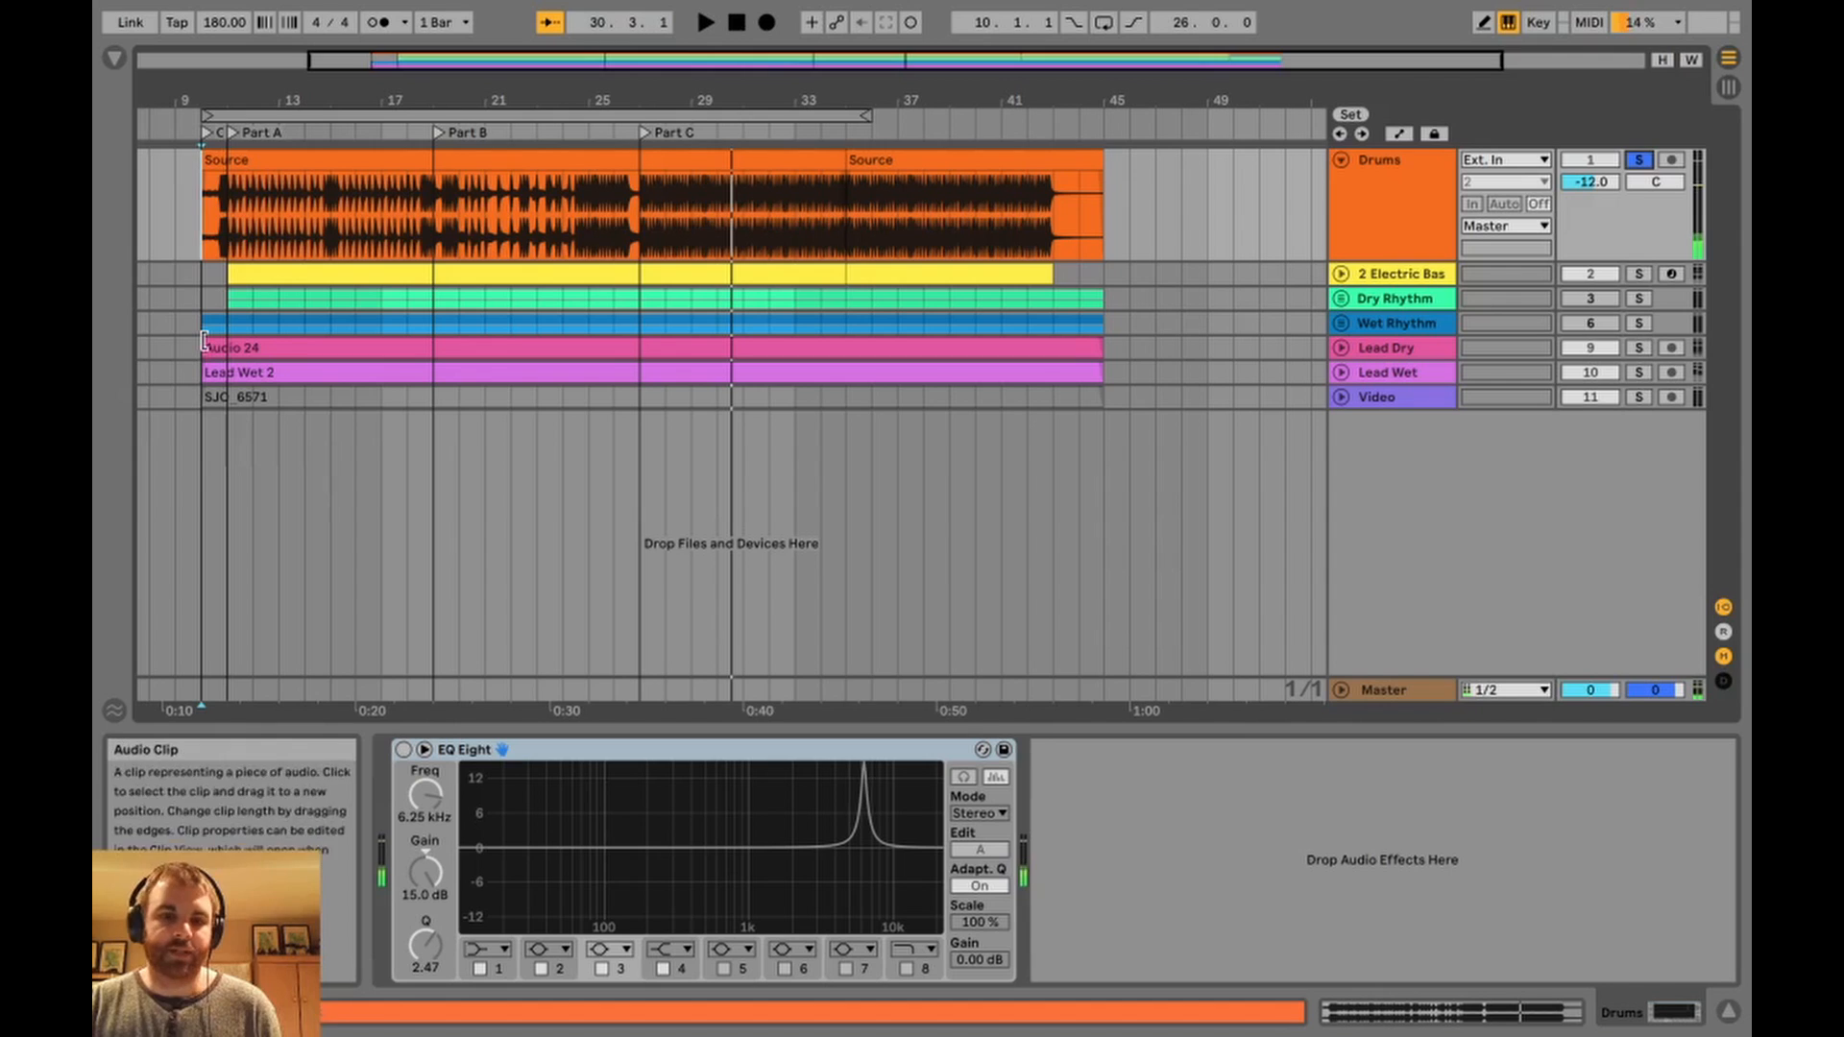
click(192, 204)
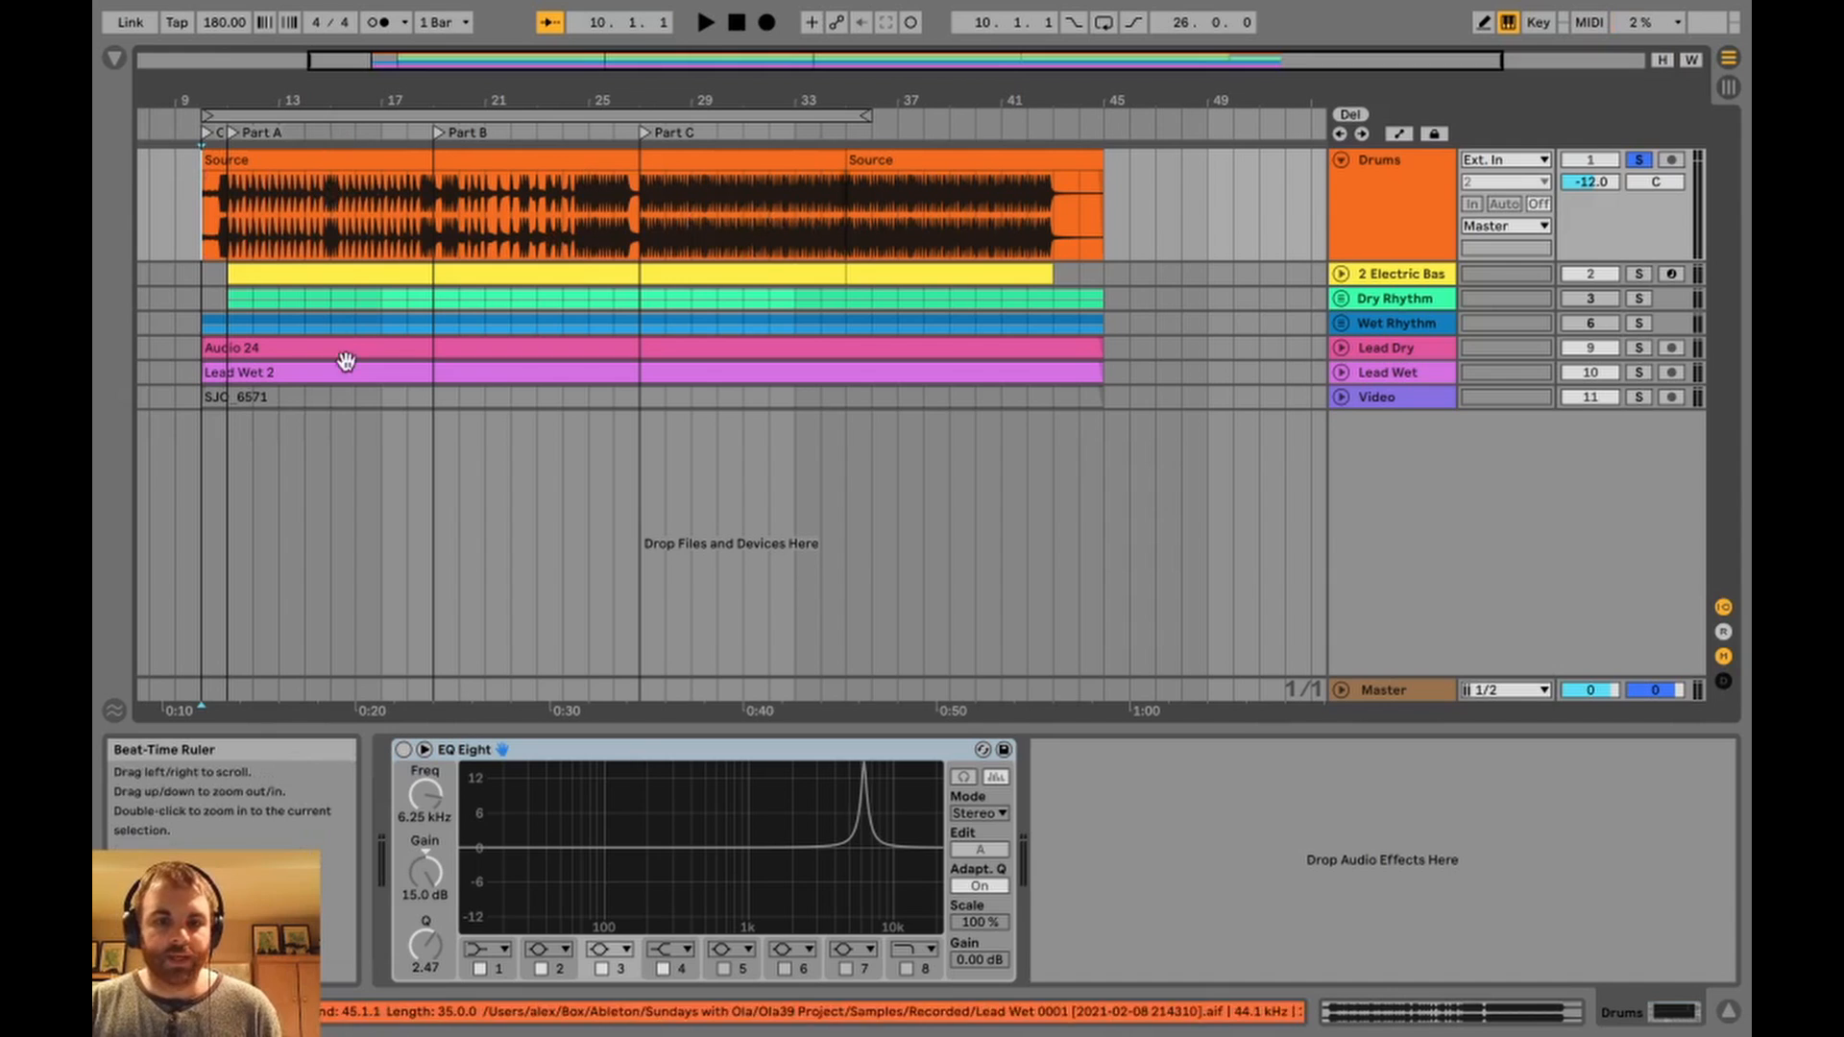
Place the insert marker at bar 15 on the Video track.
click(330, 396)
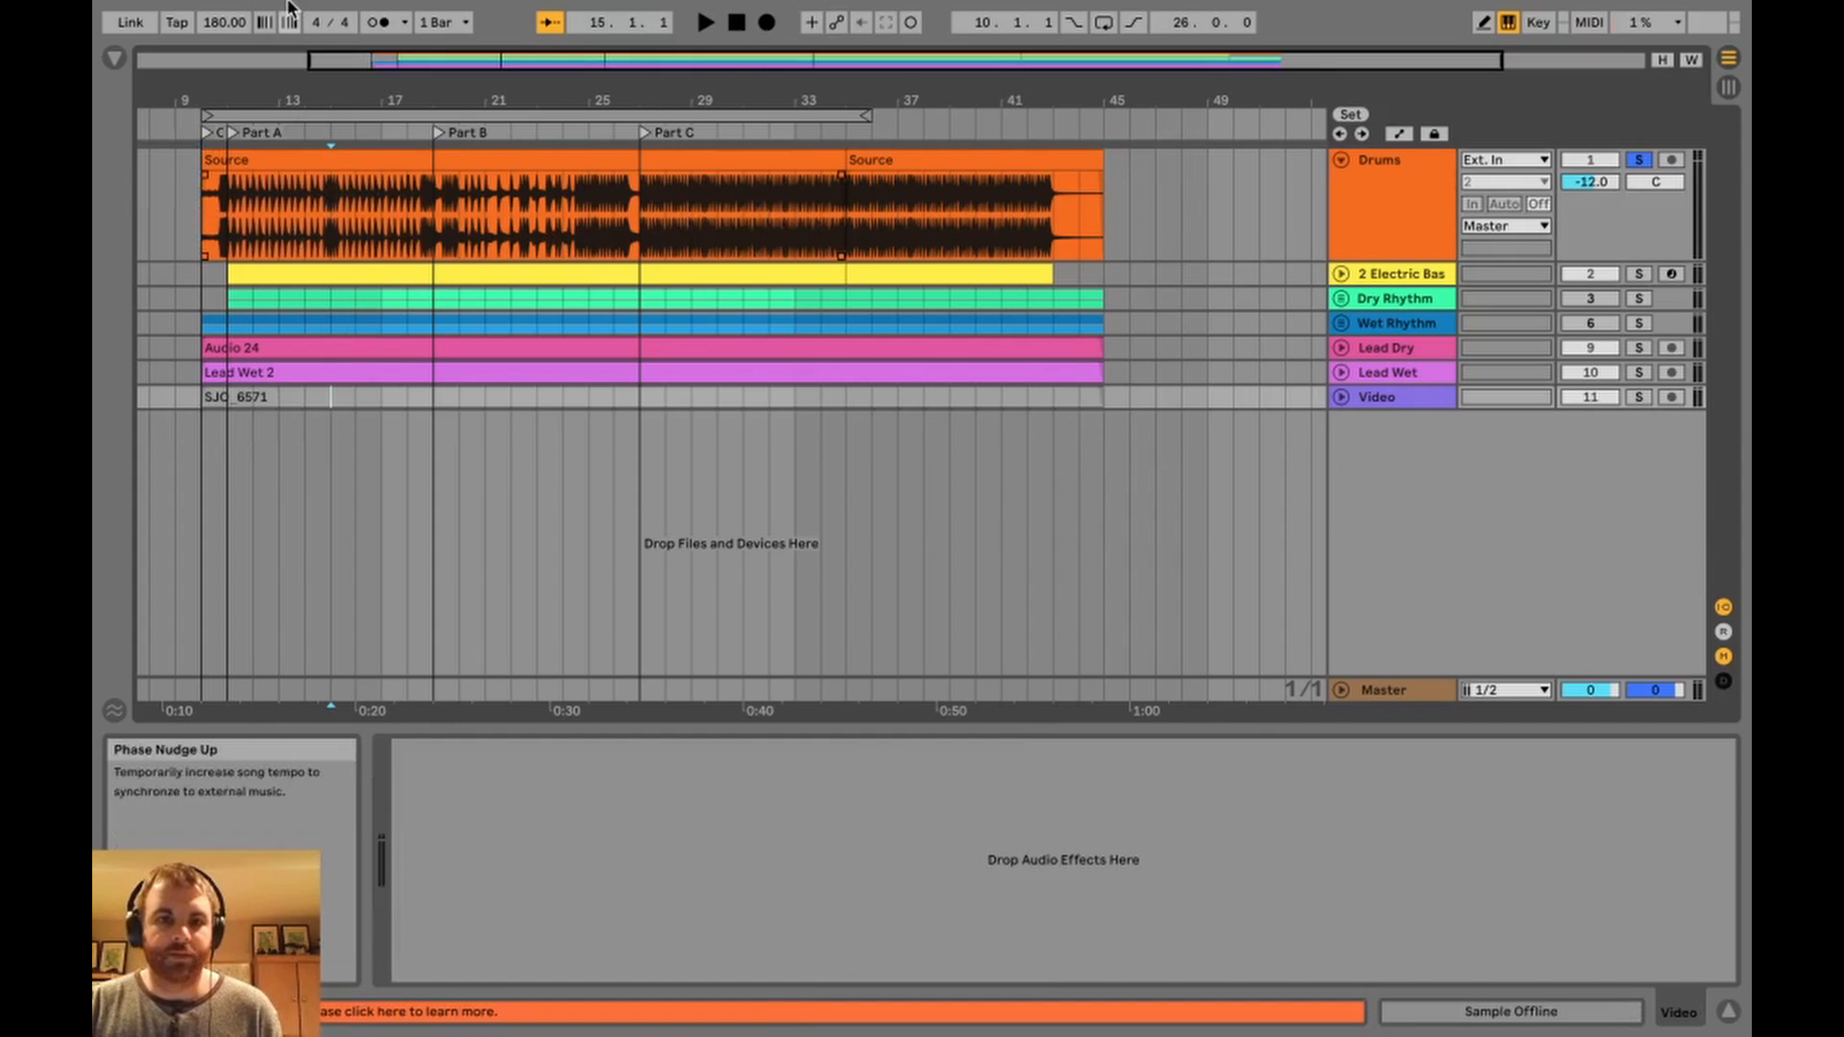
mouse_move(290, 10)
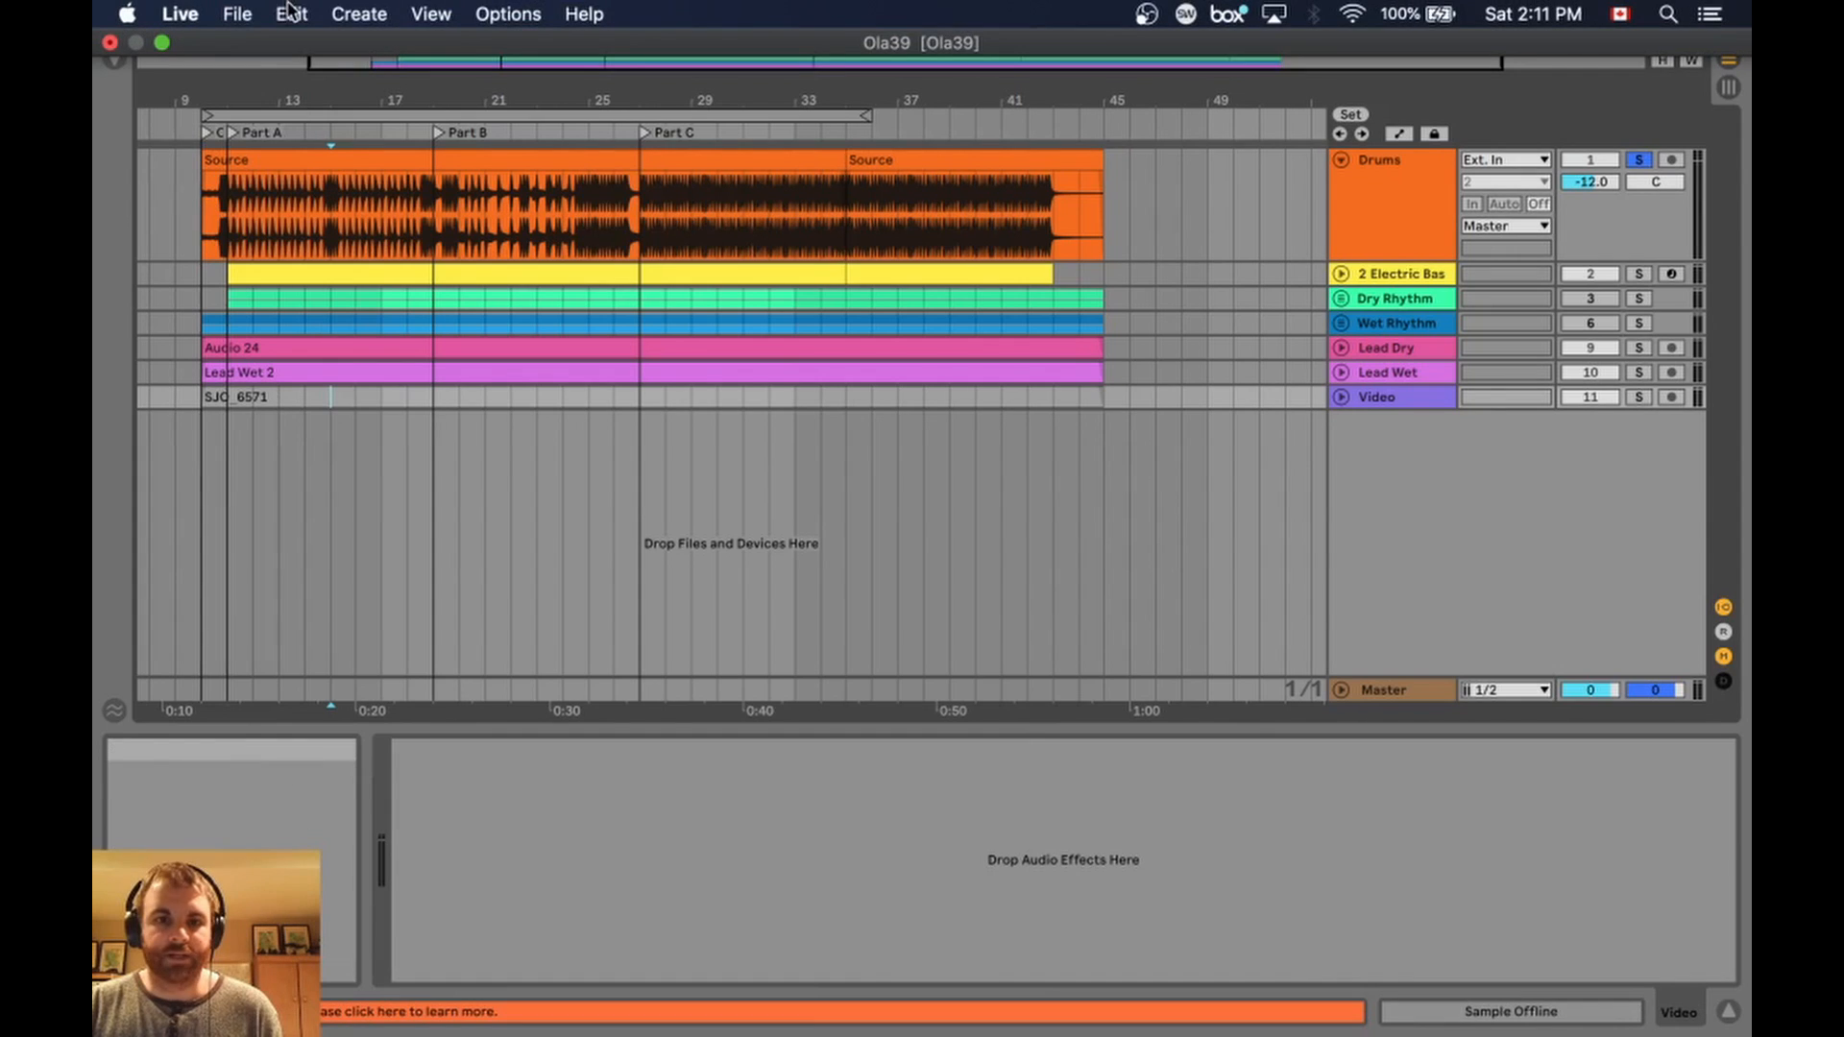
click(374, 17)
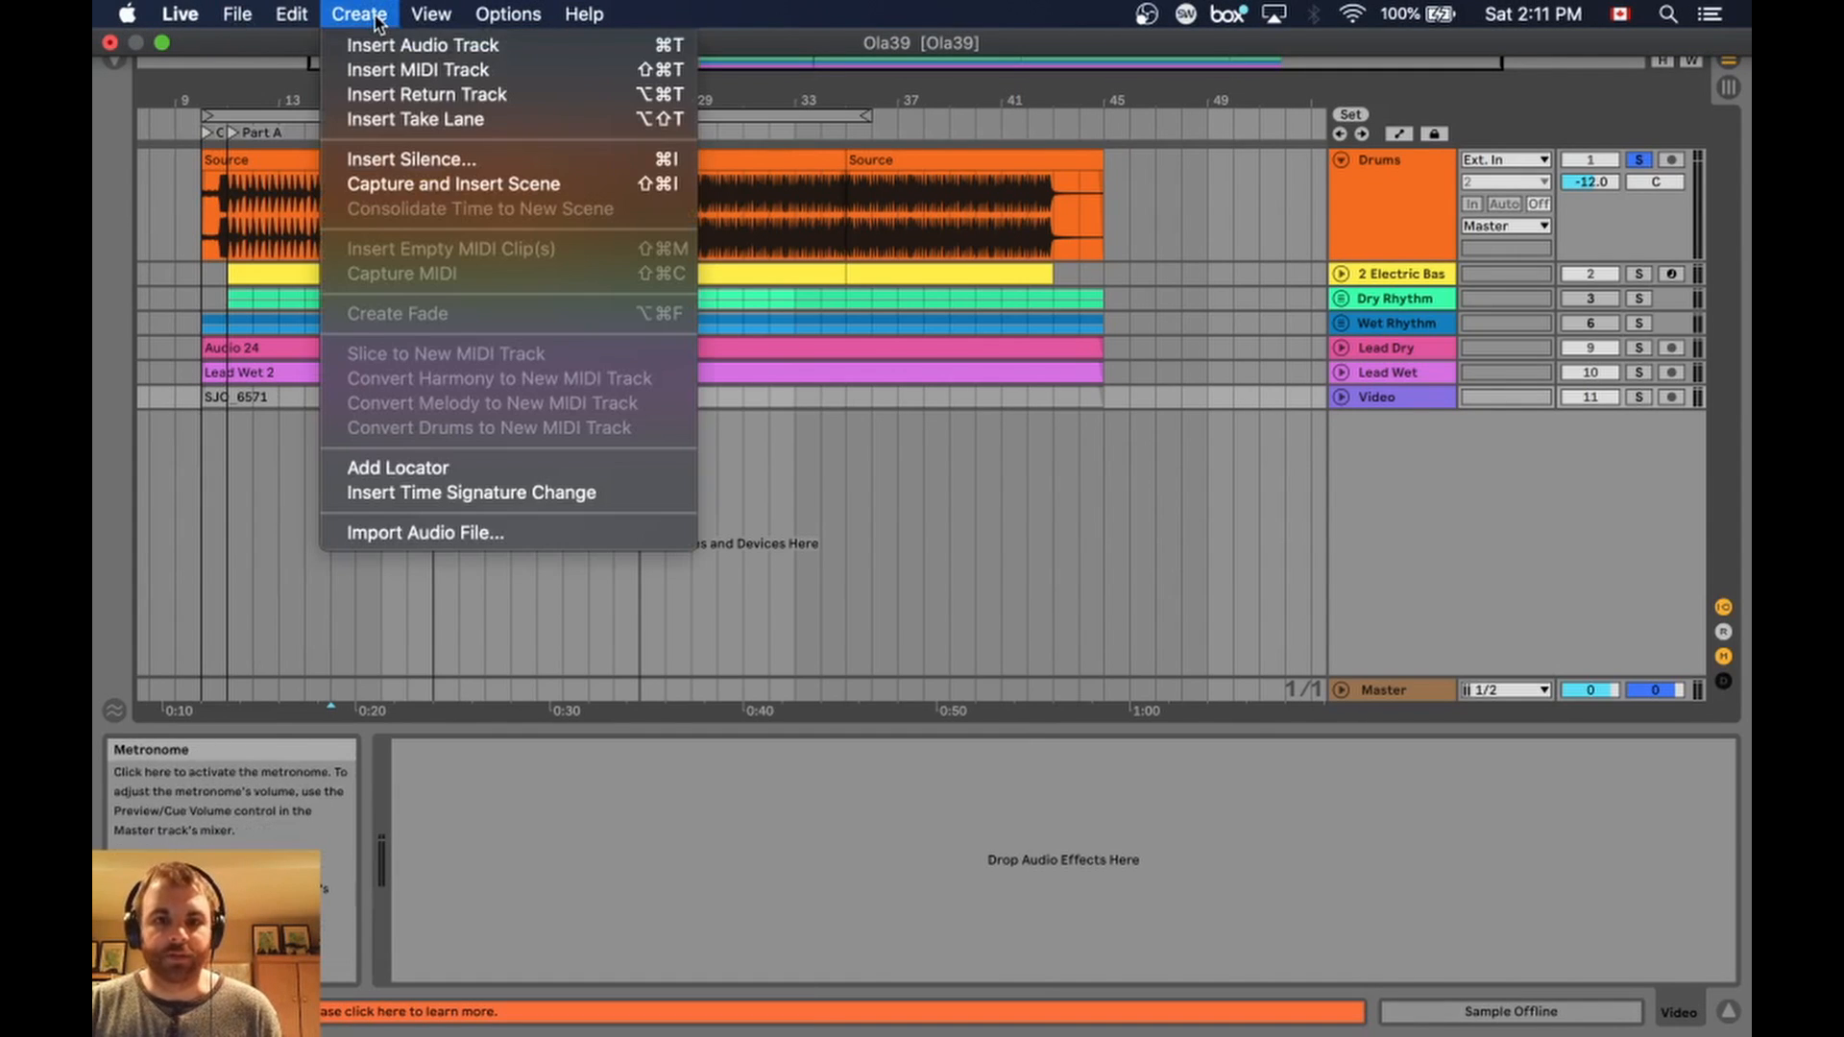
click(202, 521)
click(276, 519)
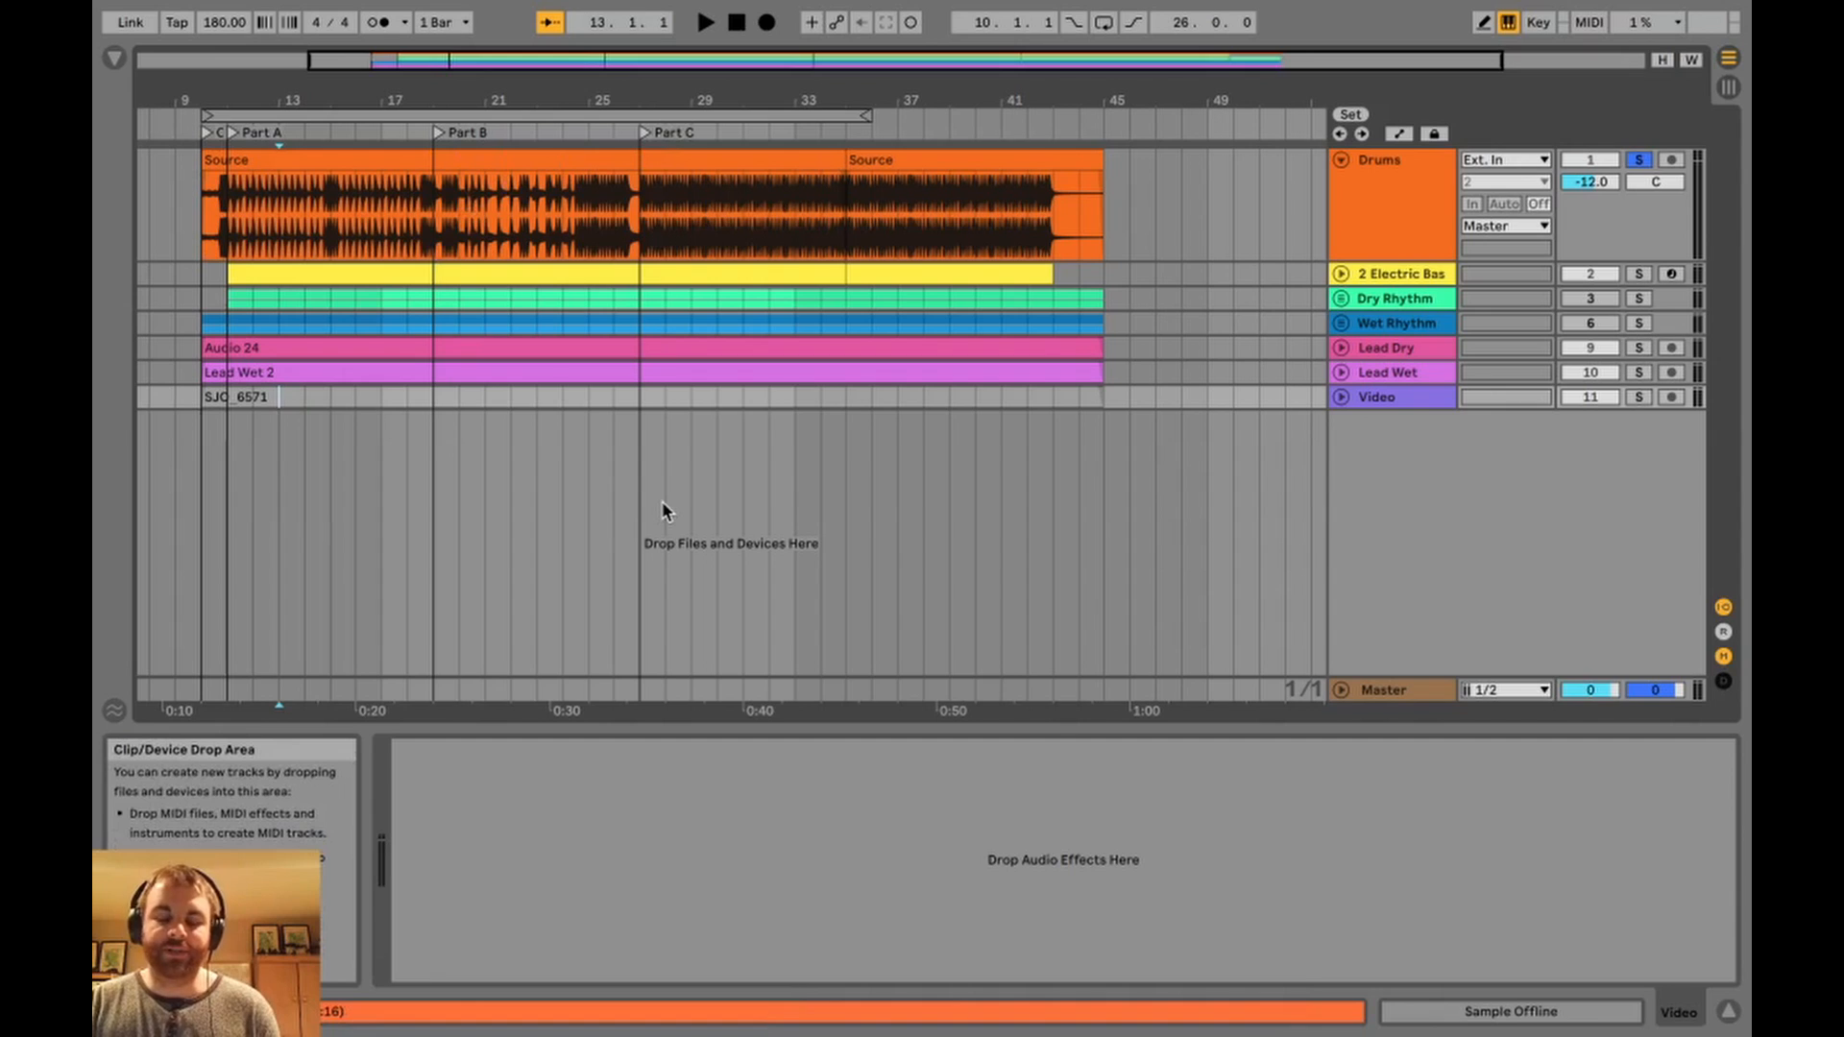
Set the loop to Part B, bars 19 to 27, then switch looping off and place the insert marker at bar 18.
drag(434, 440, 648, 434)
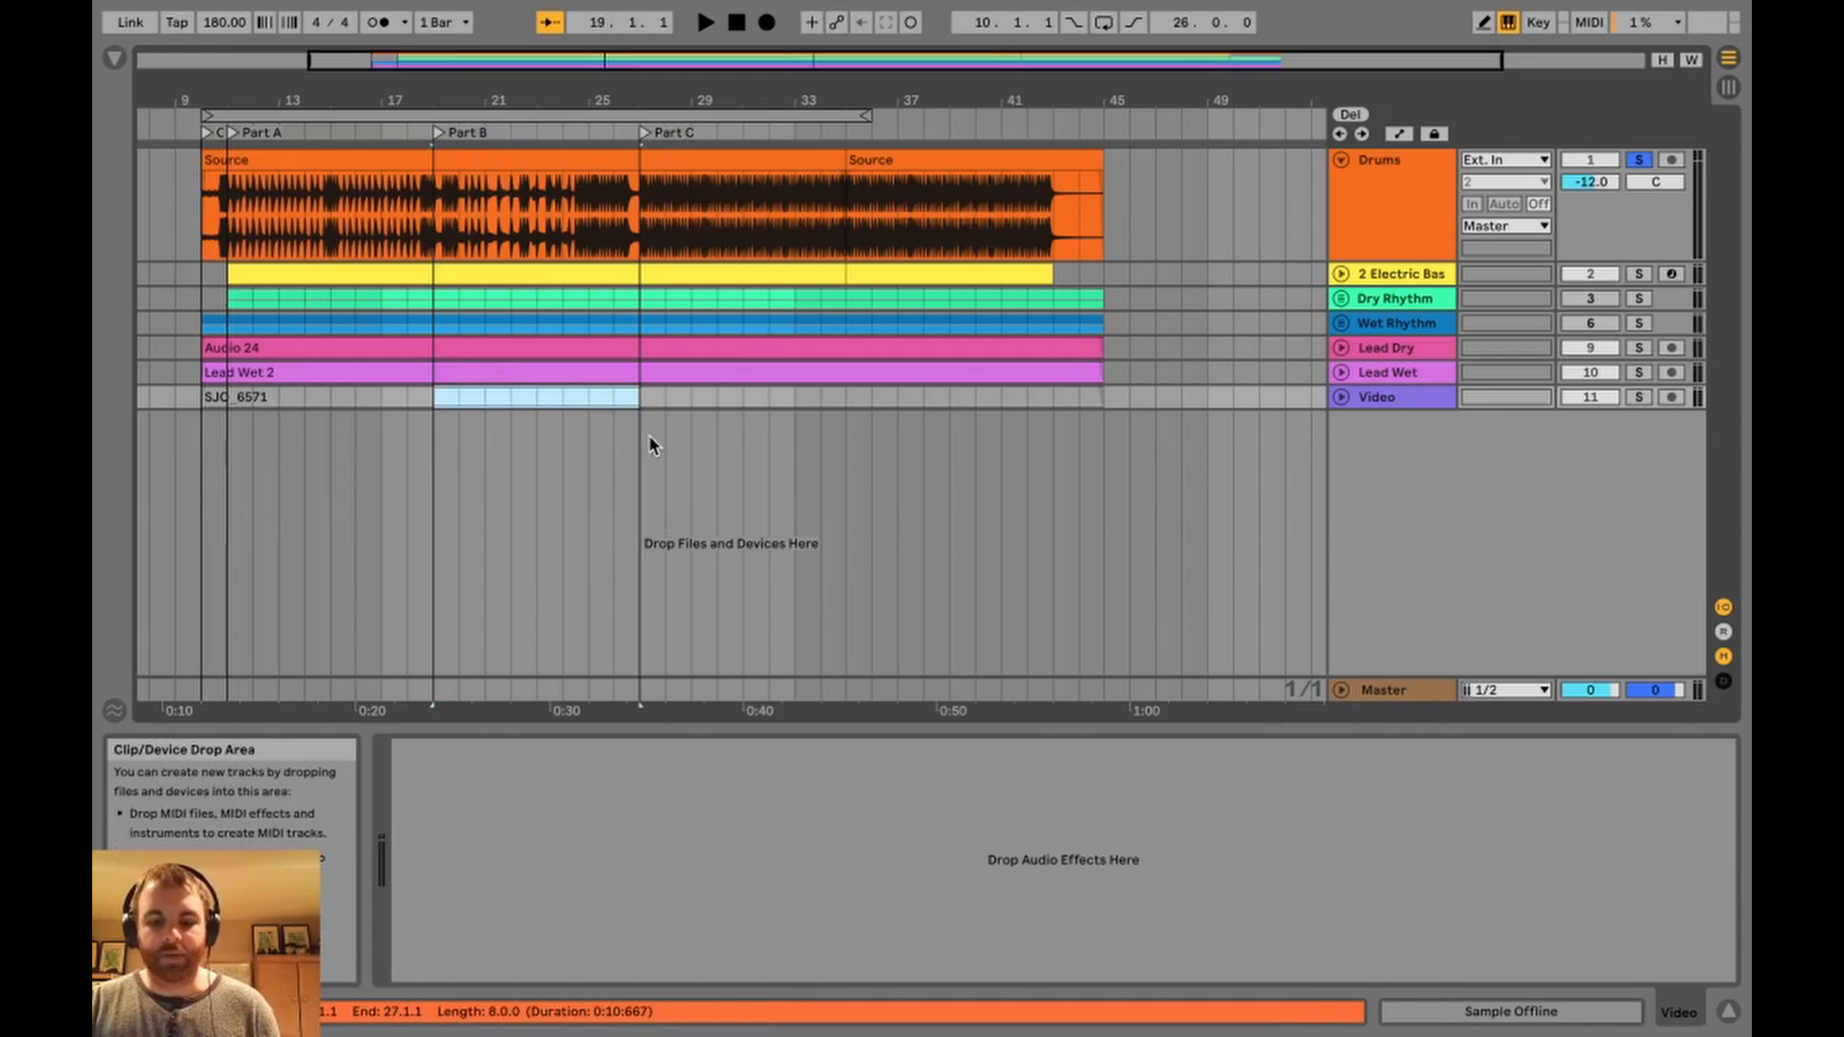
key(ctrl+l)
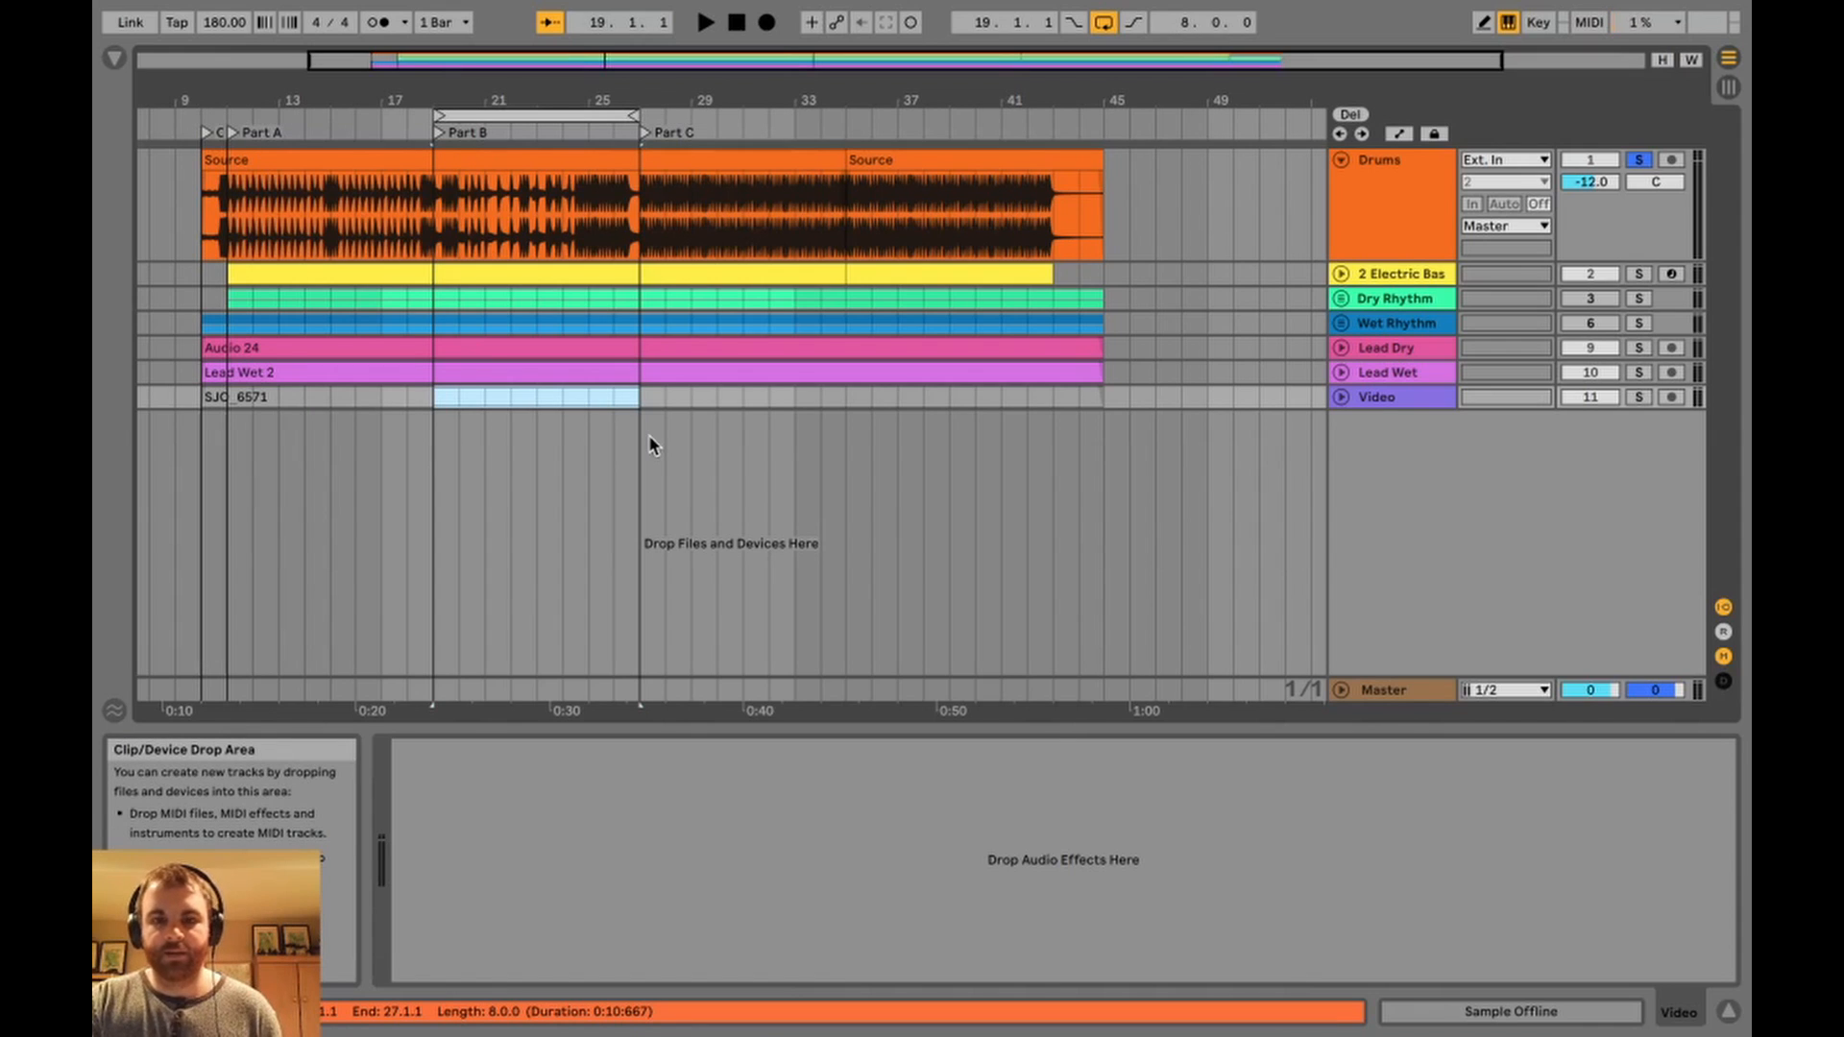
click(416, 441)
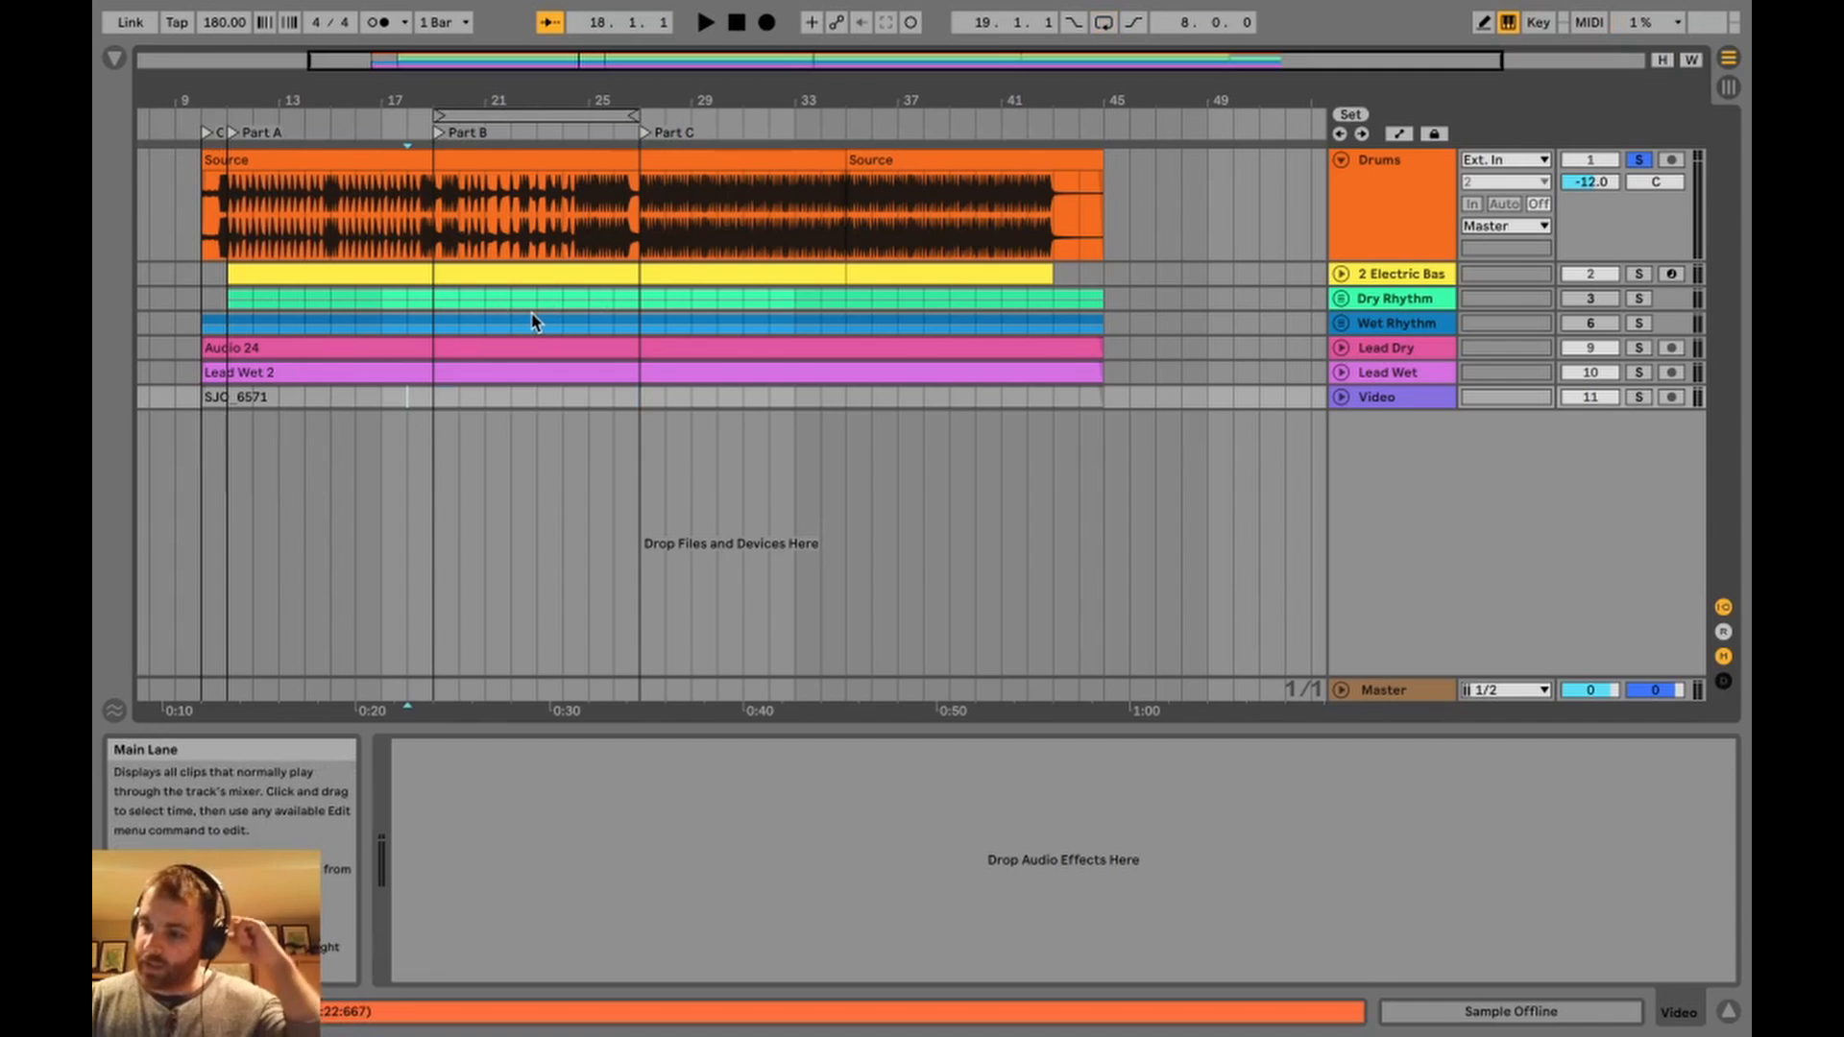
Jump between the Part B and Part C locators to audition the drums, finishing with the insert marker at bar 20.
click(438, 132)
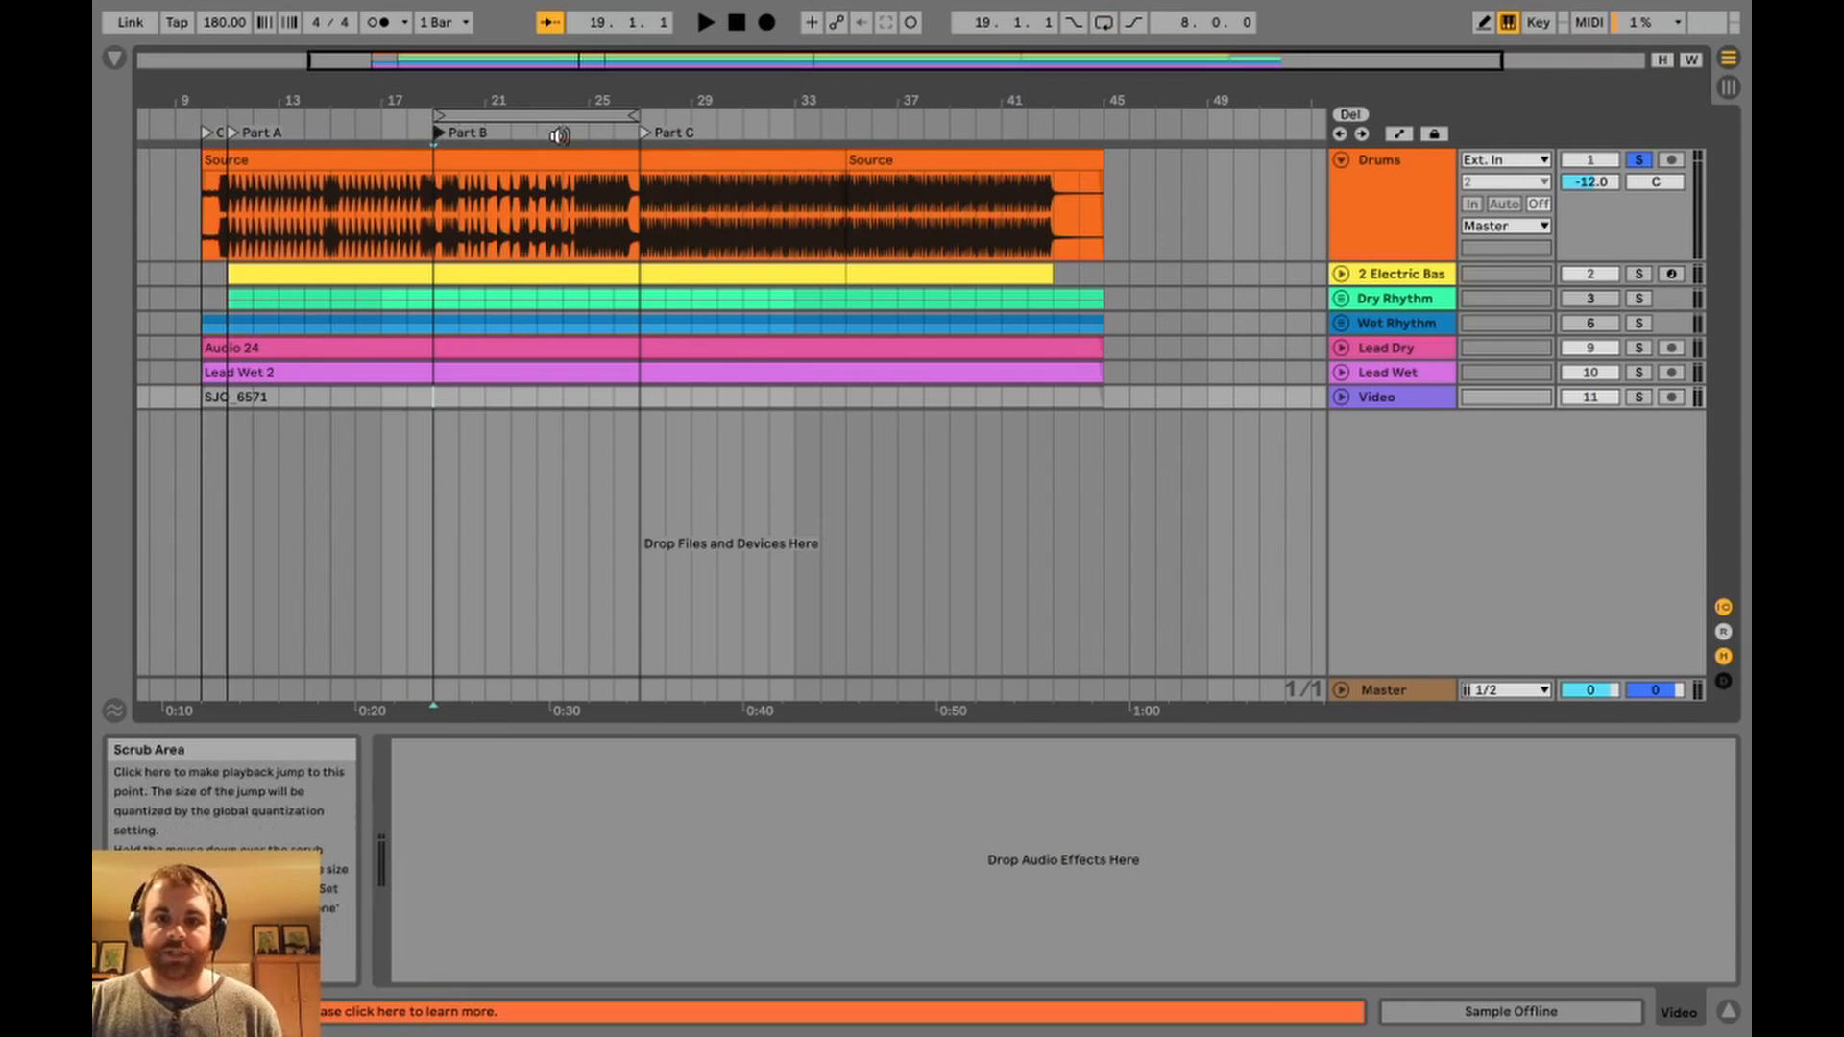
click(640, 134)
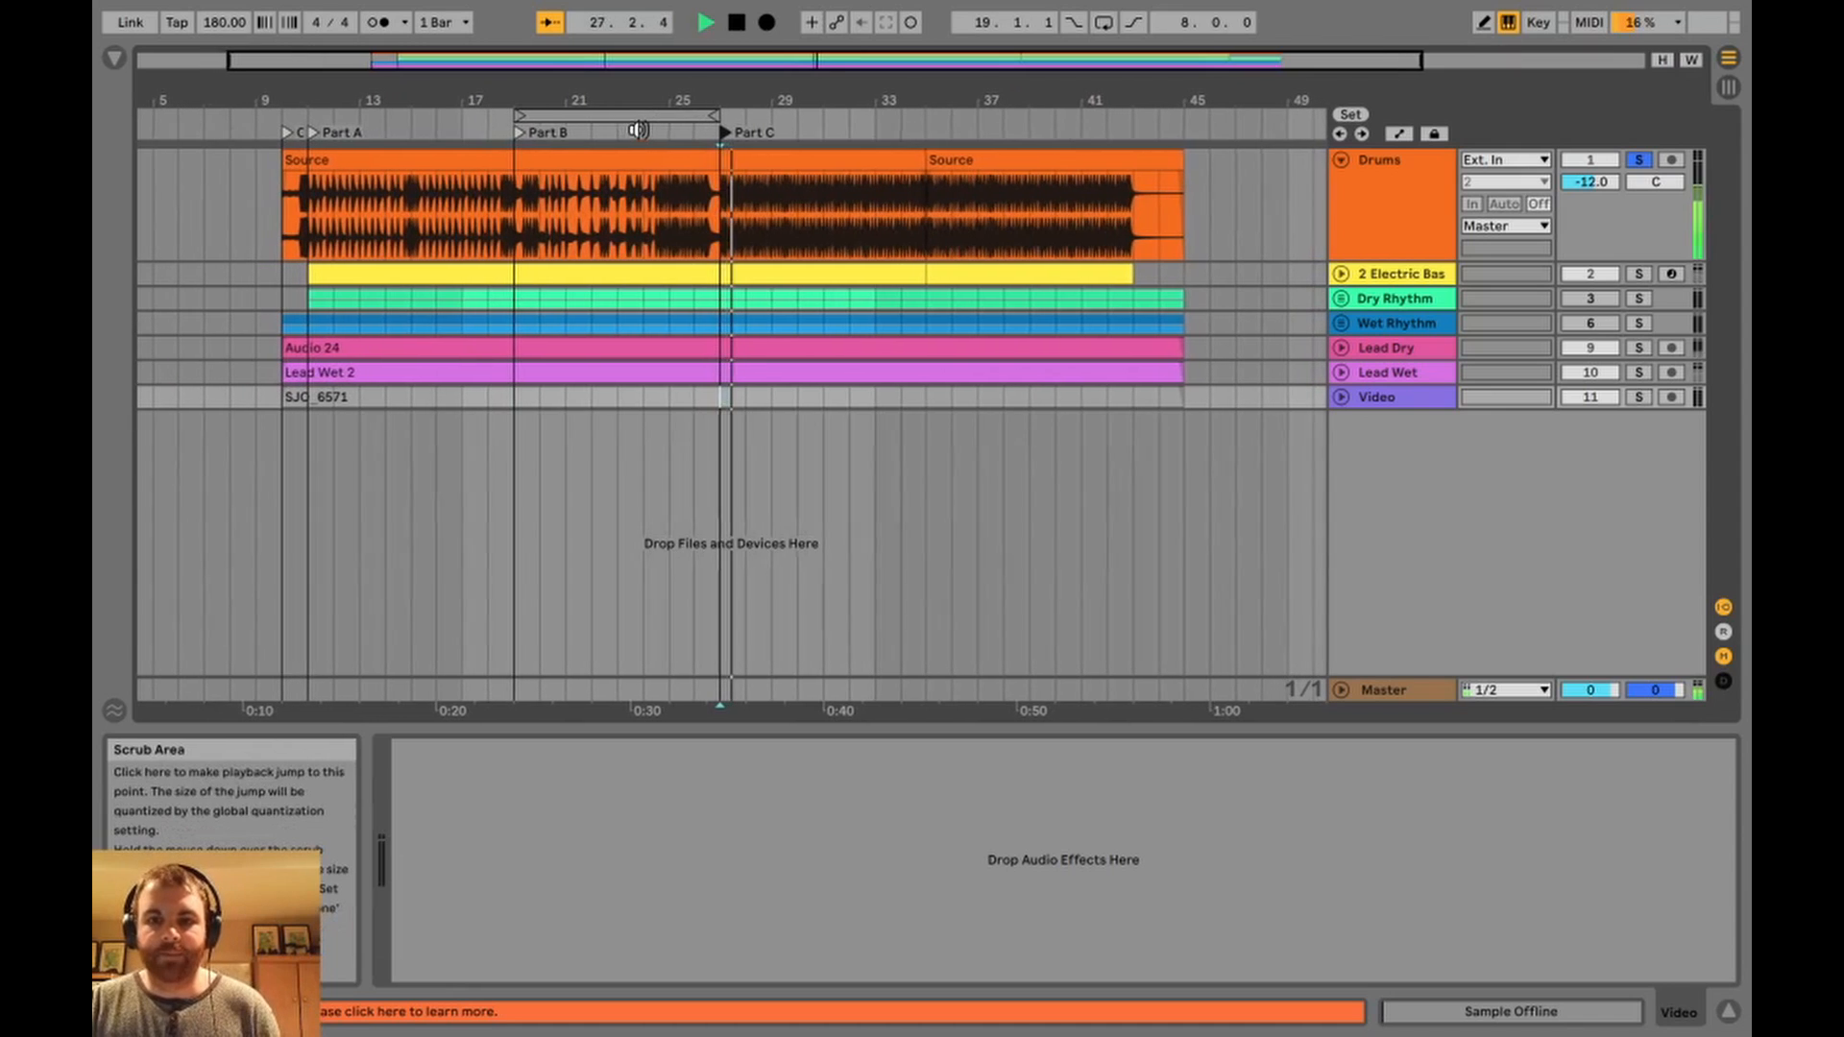
click(513, 133)
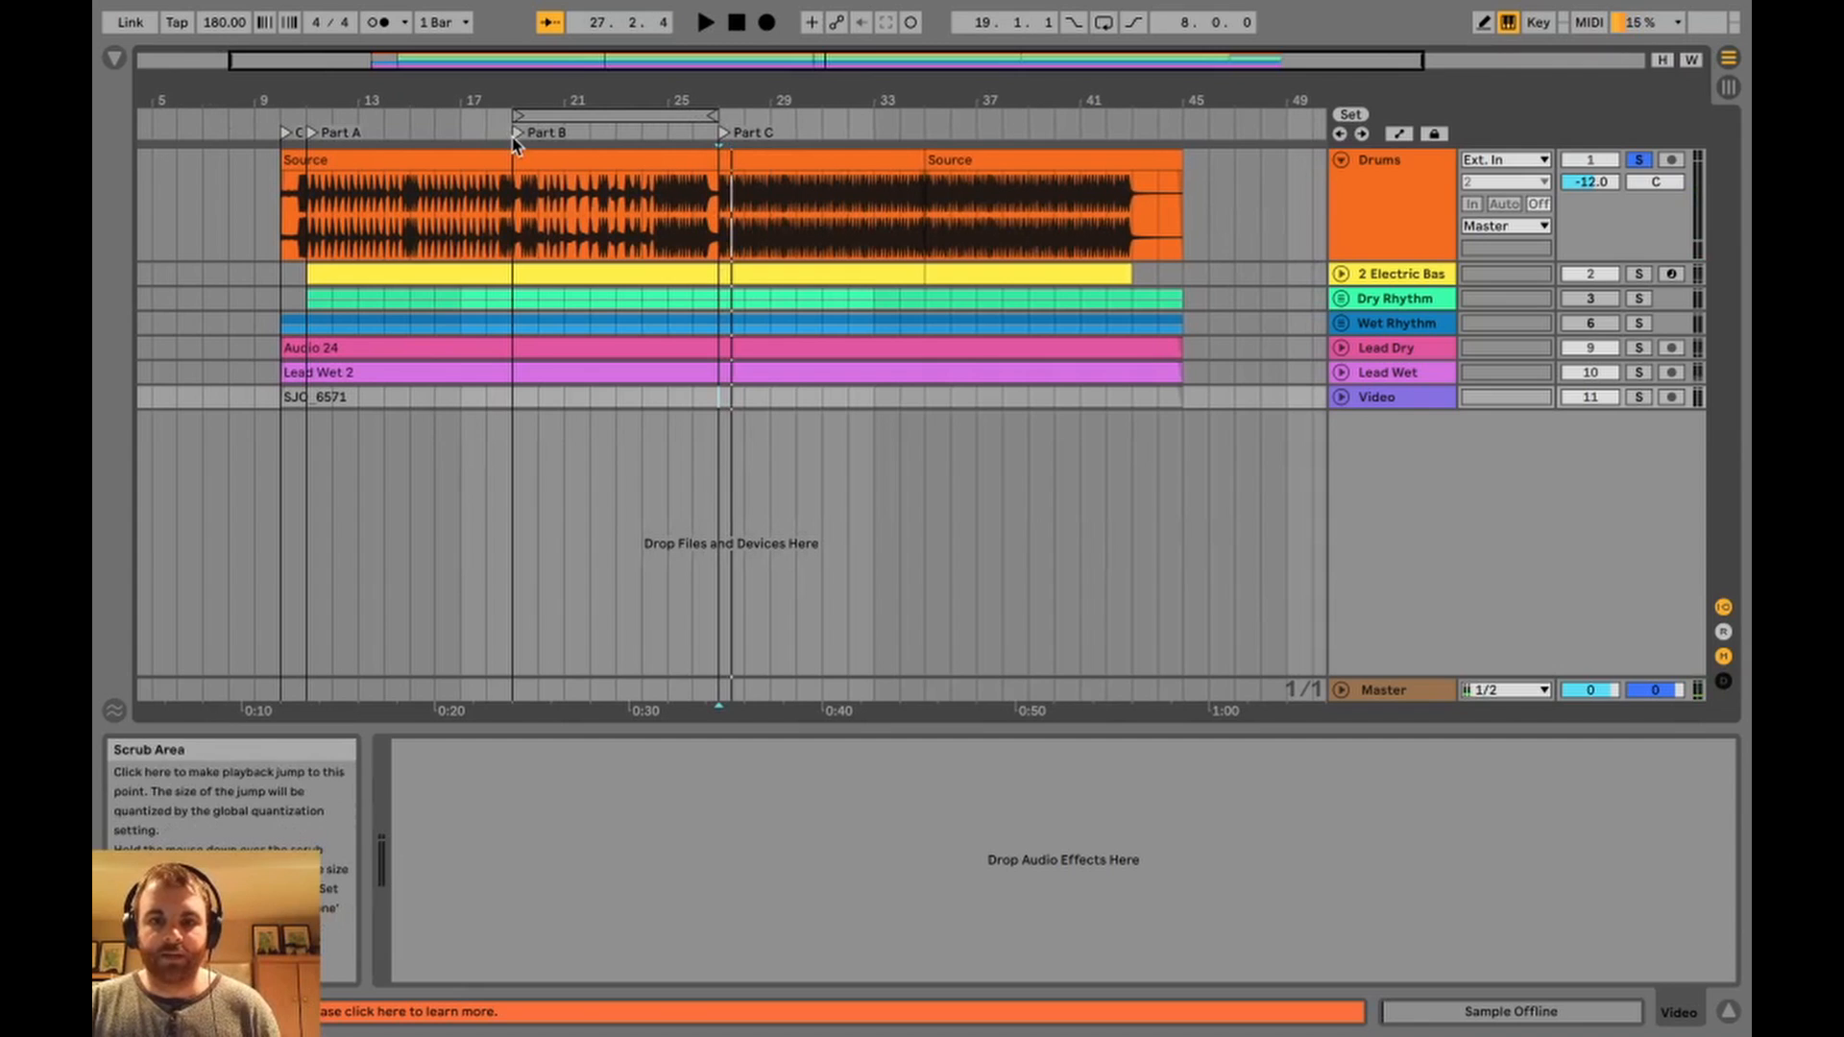
key(space)
key(space)
click(625, 469)
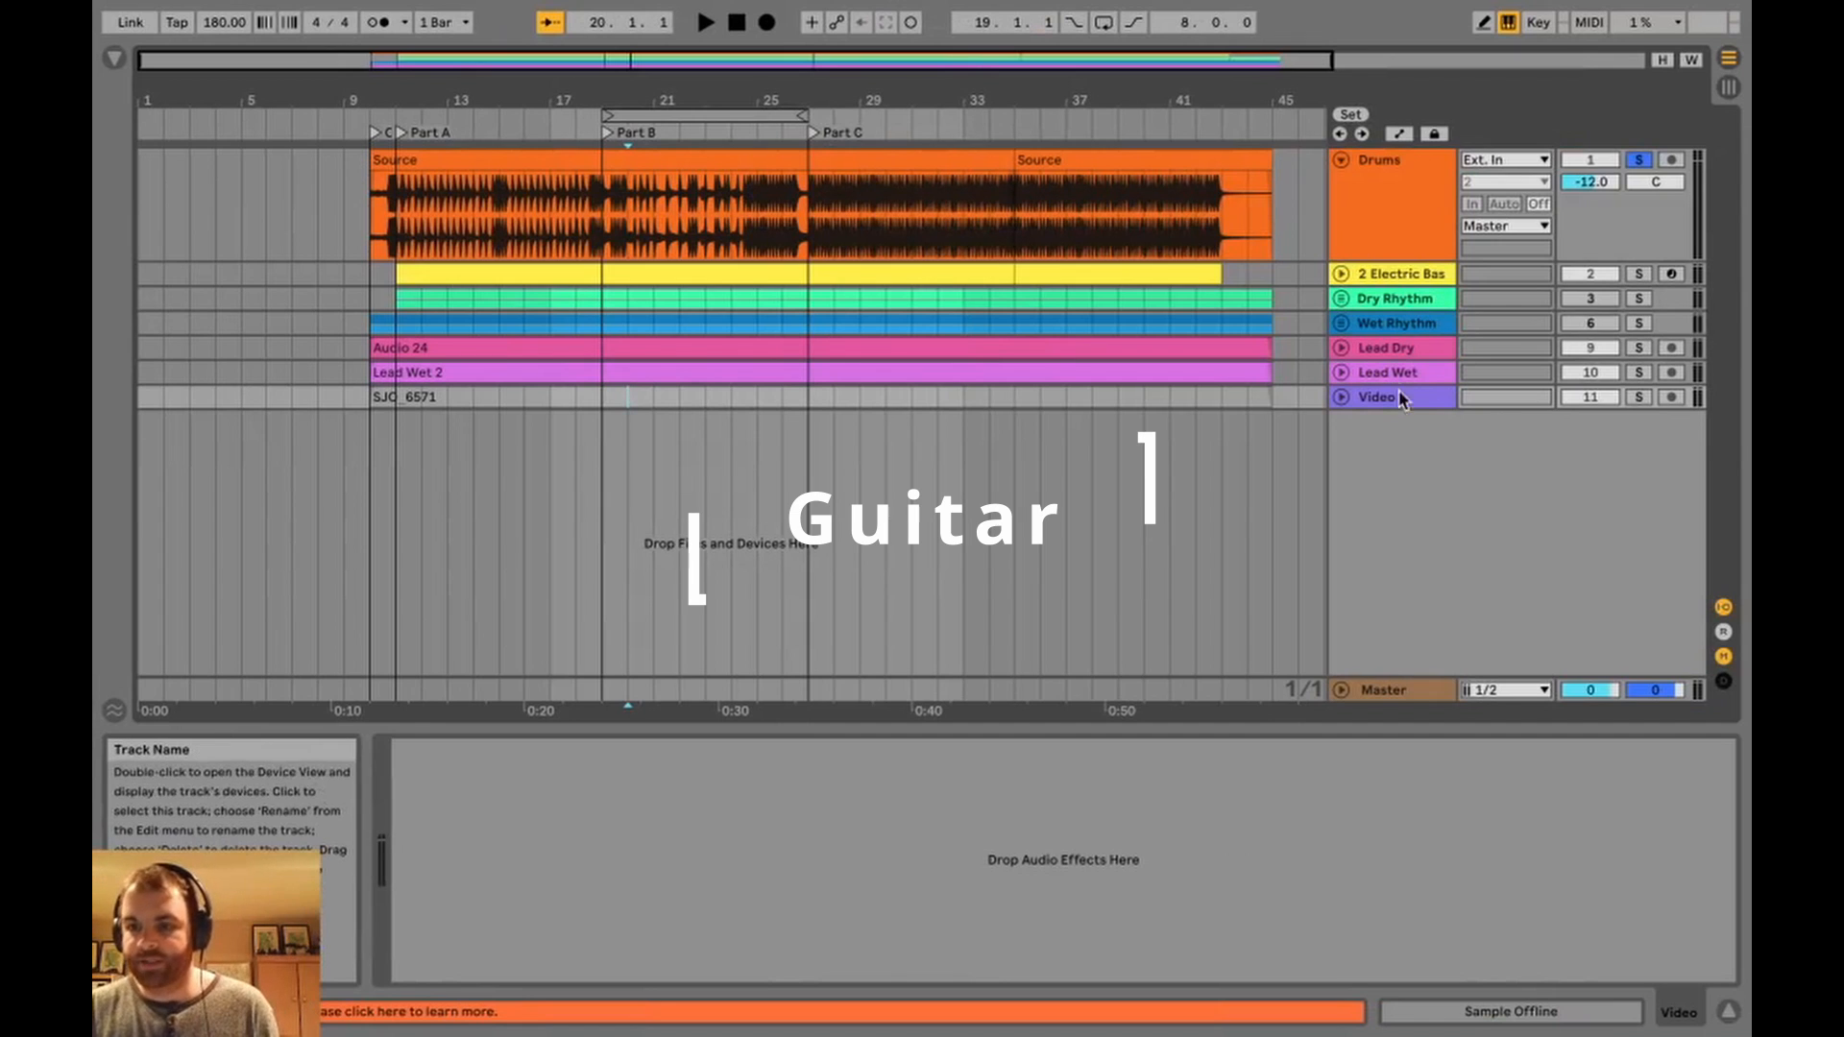
Expand the Dry Rhythm group, loop Part B from bar 19 to 27, and play the loop with Drums soloed.
click(1340, 298)
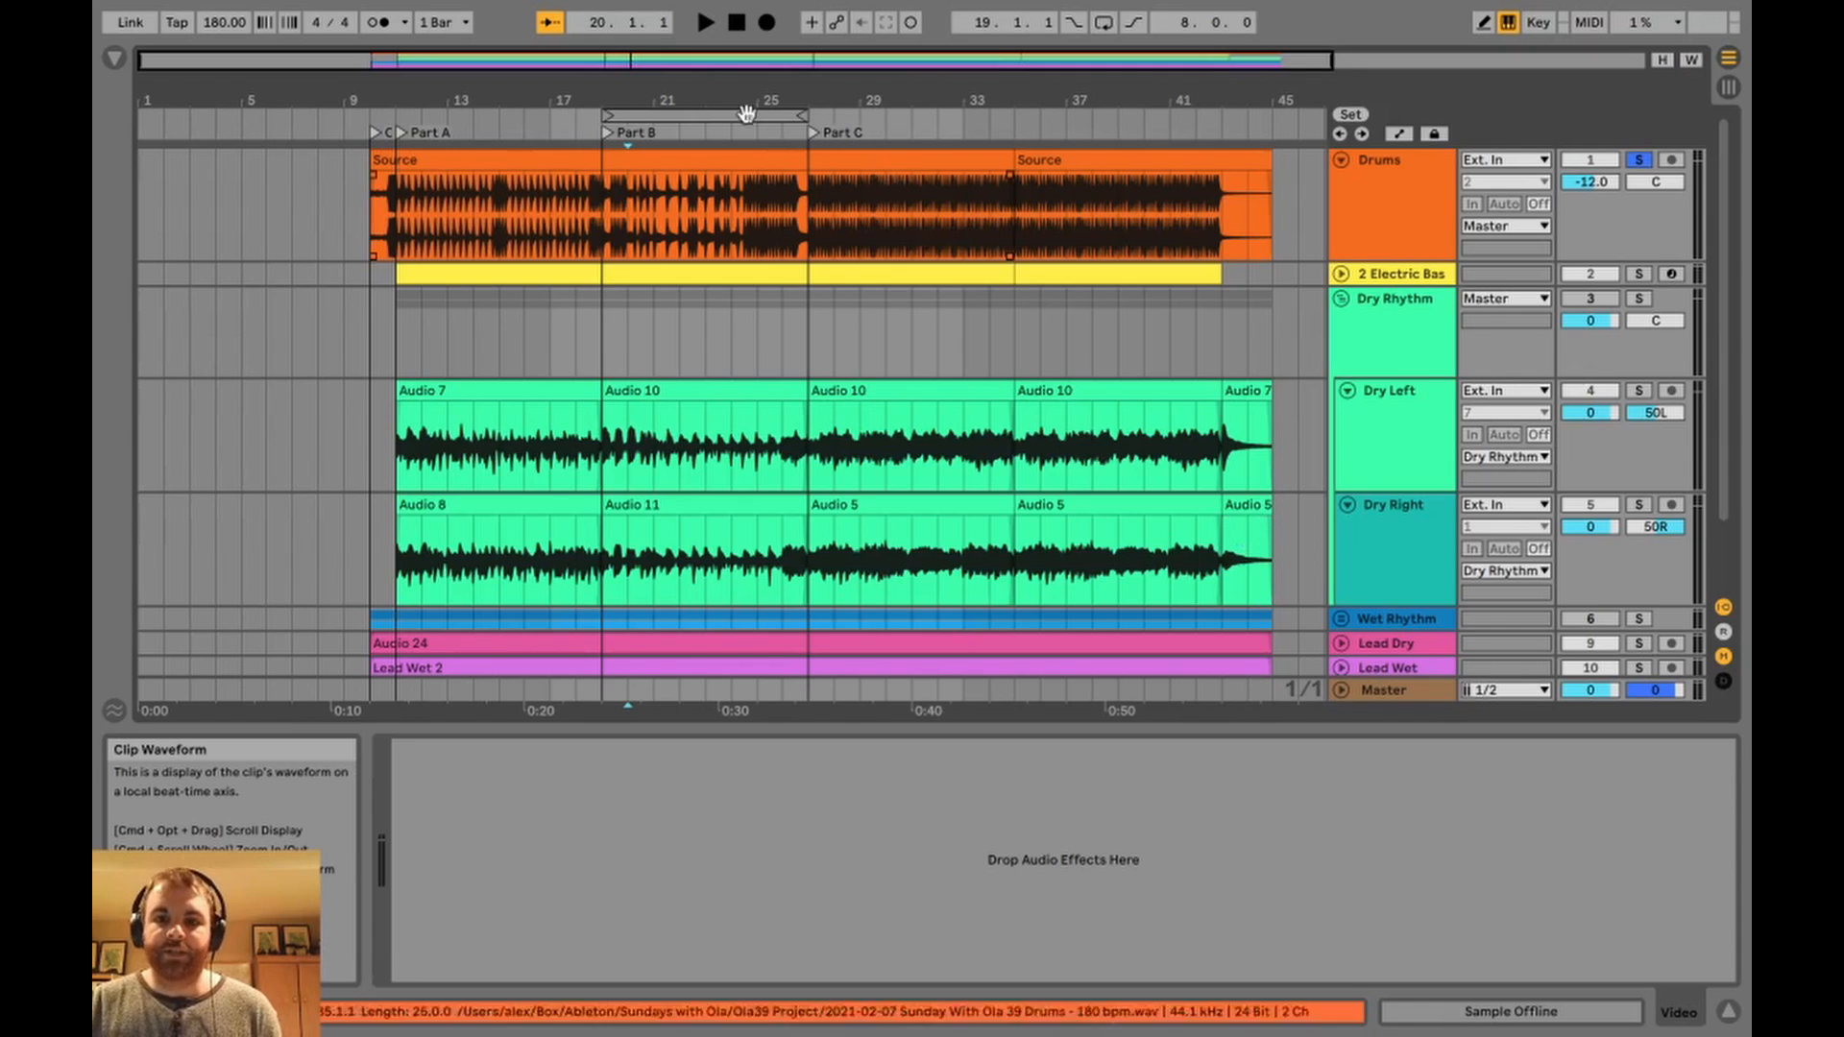
drag(606, 309, 812, 327)
key(ctrl+l)
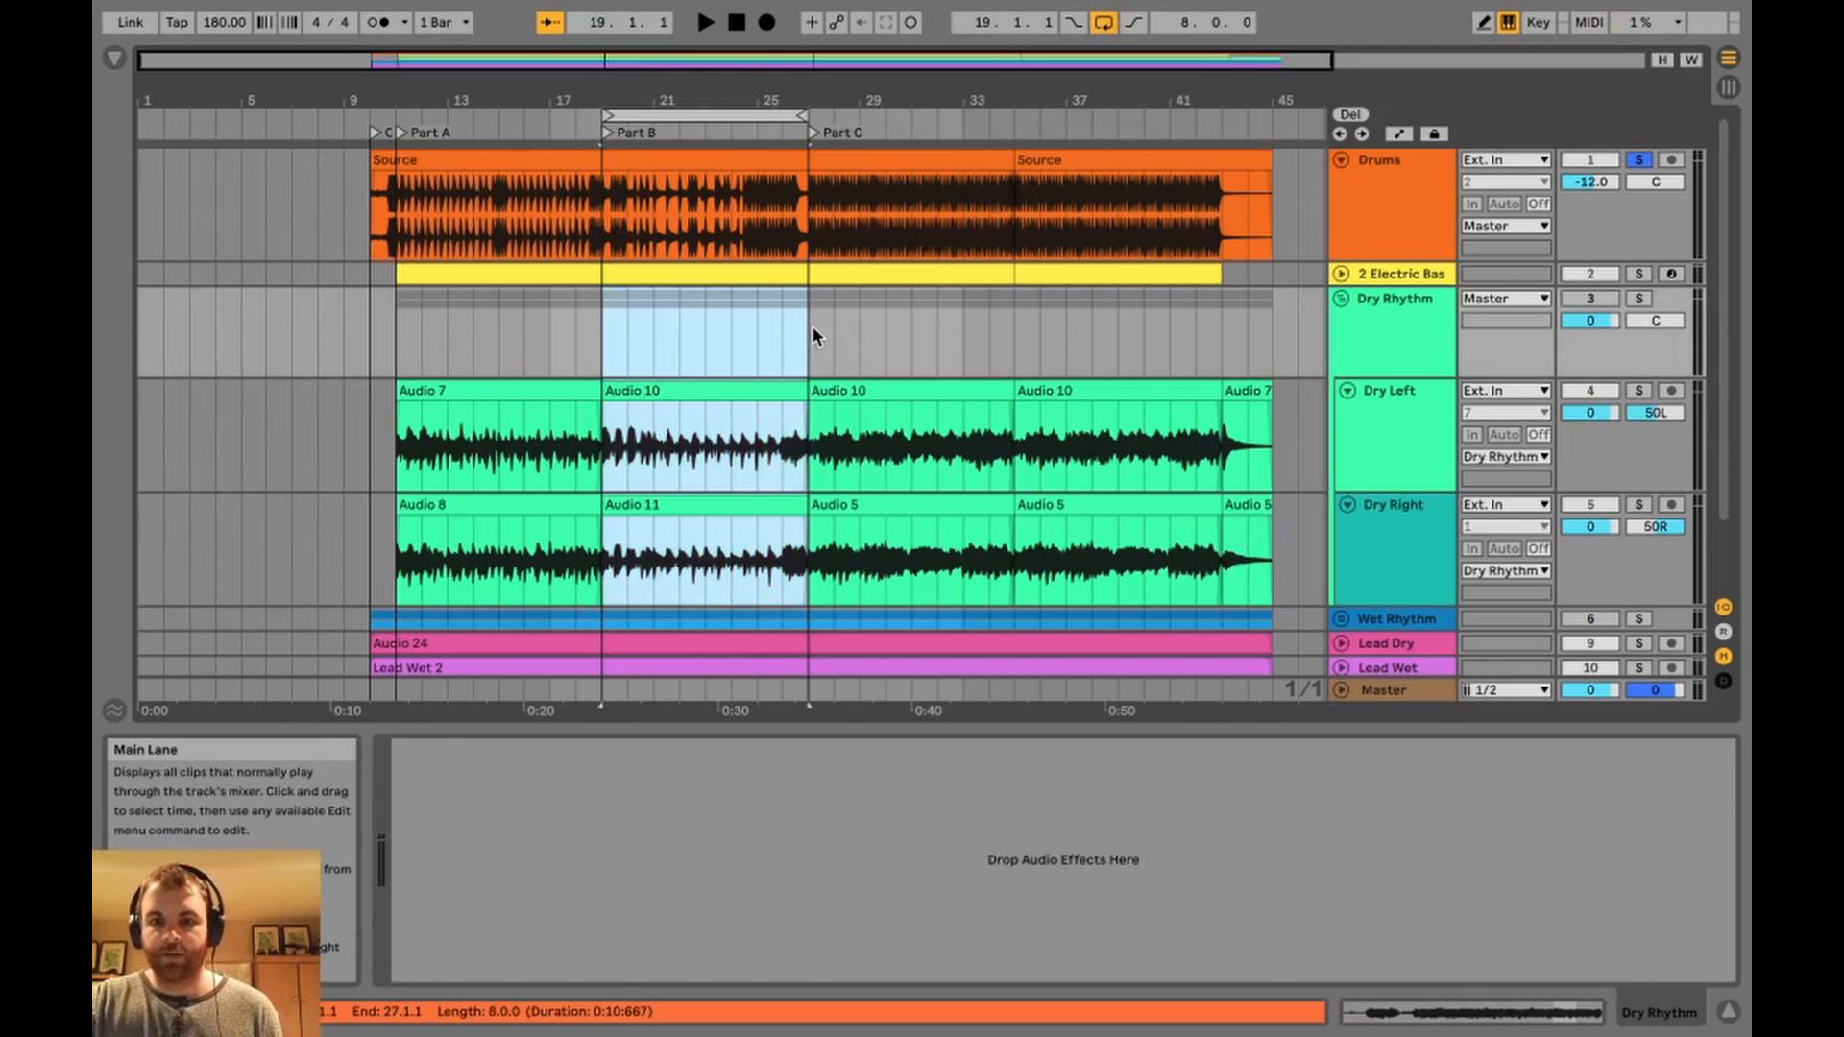
key(space)
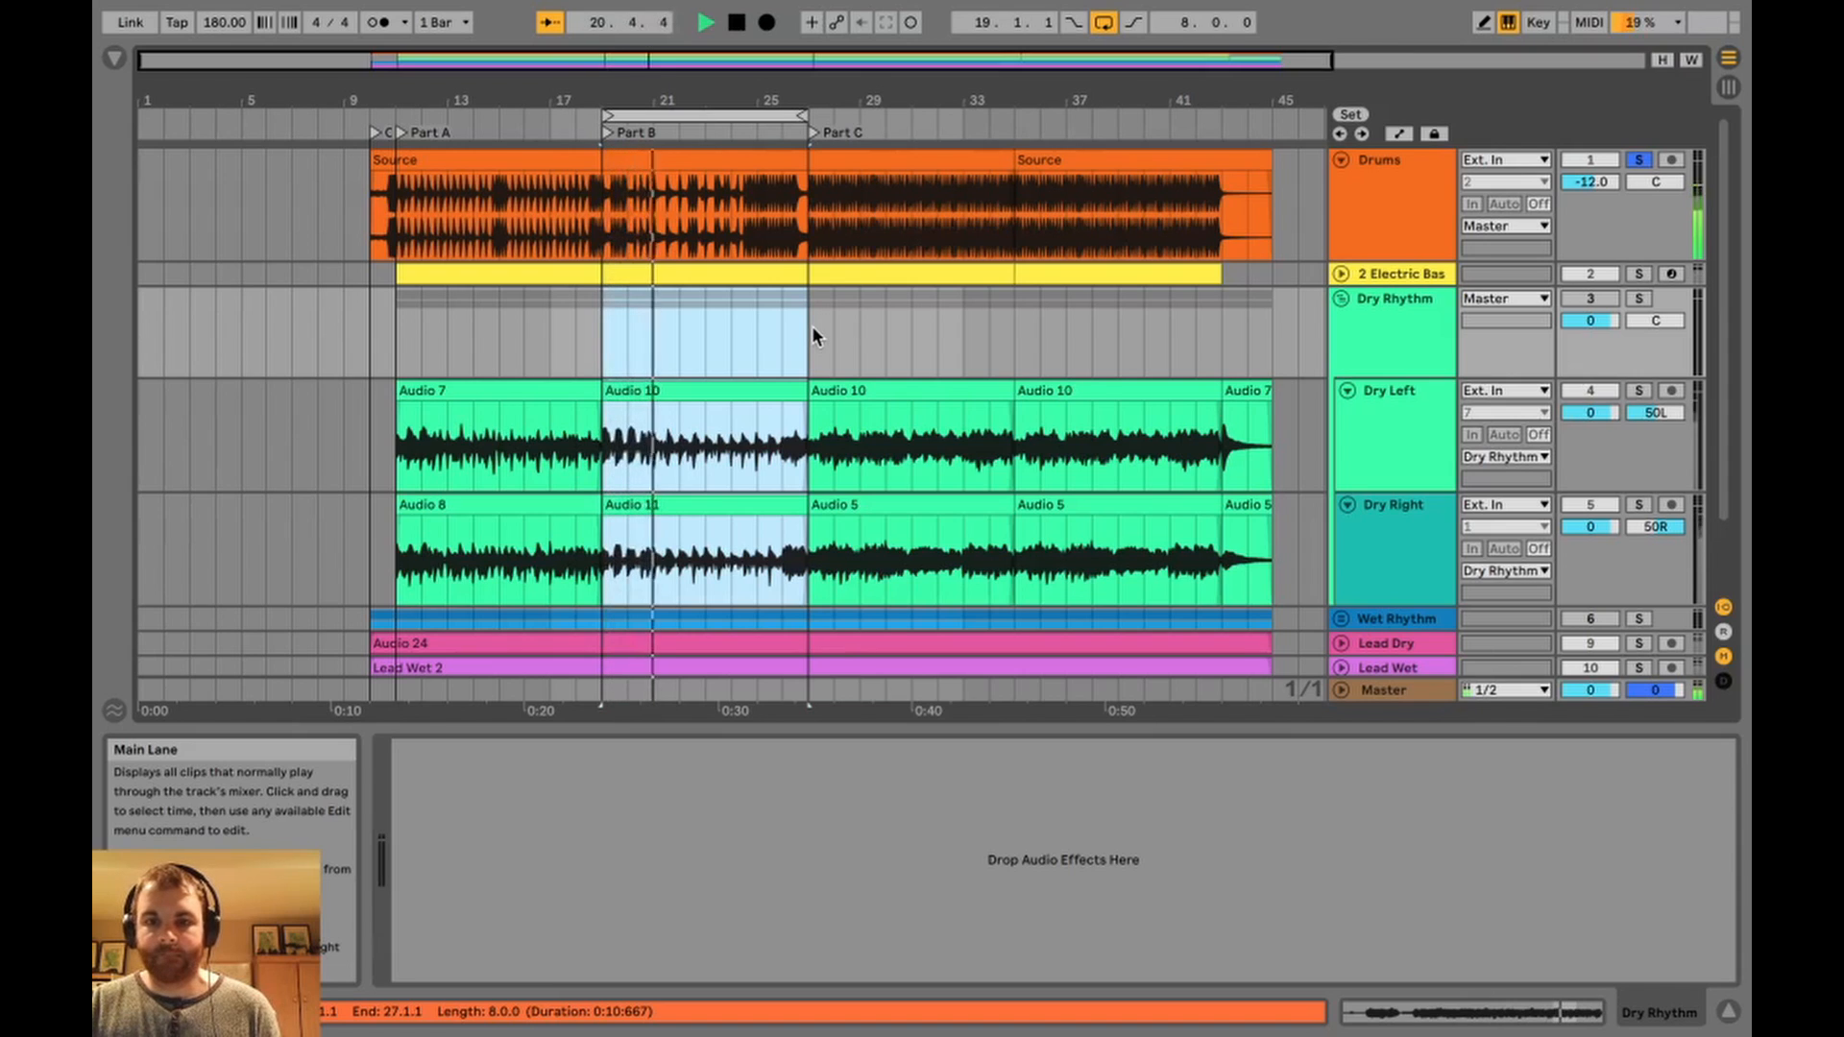
click(811, 334)
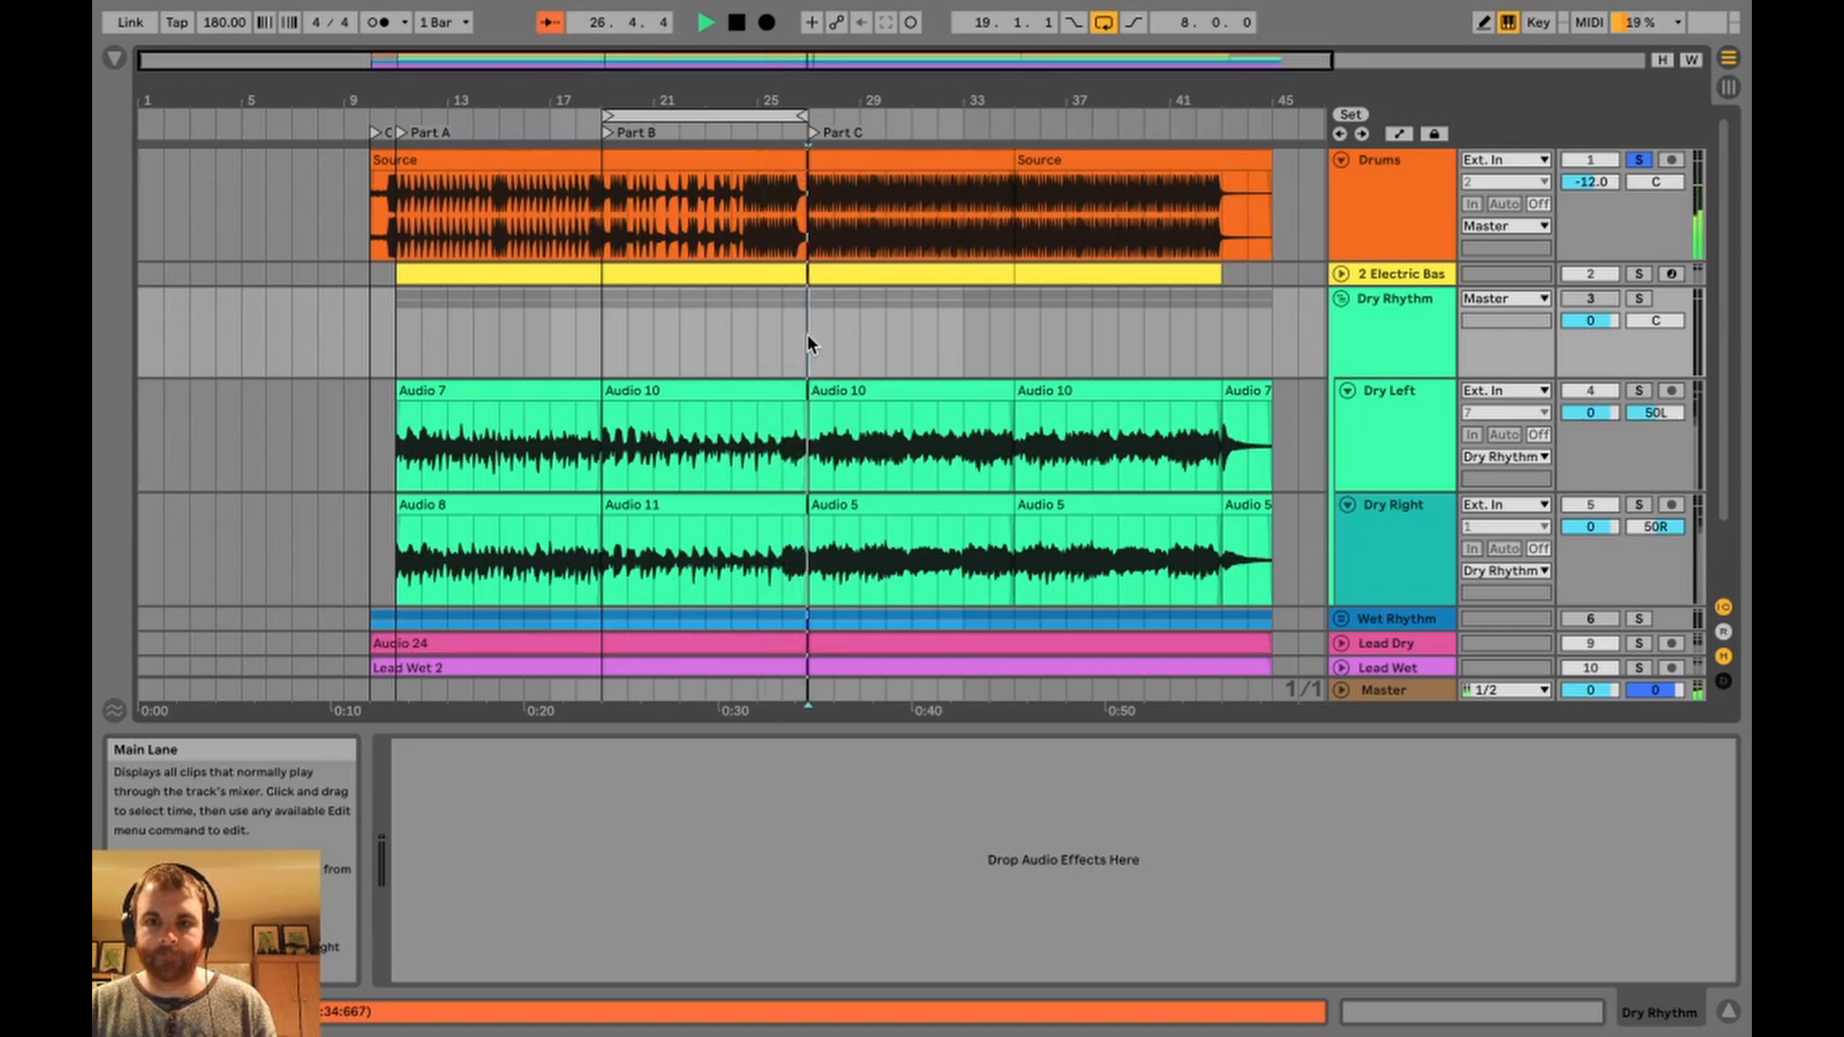
key(space)
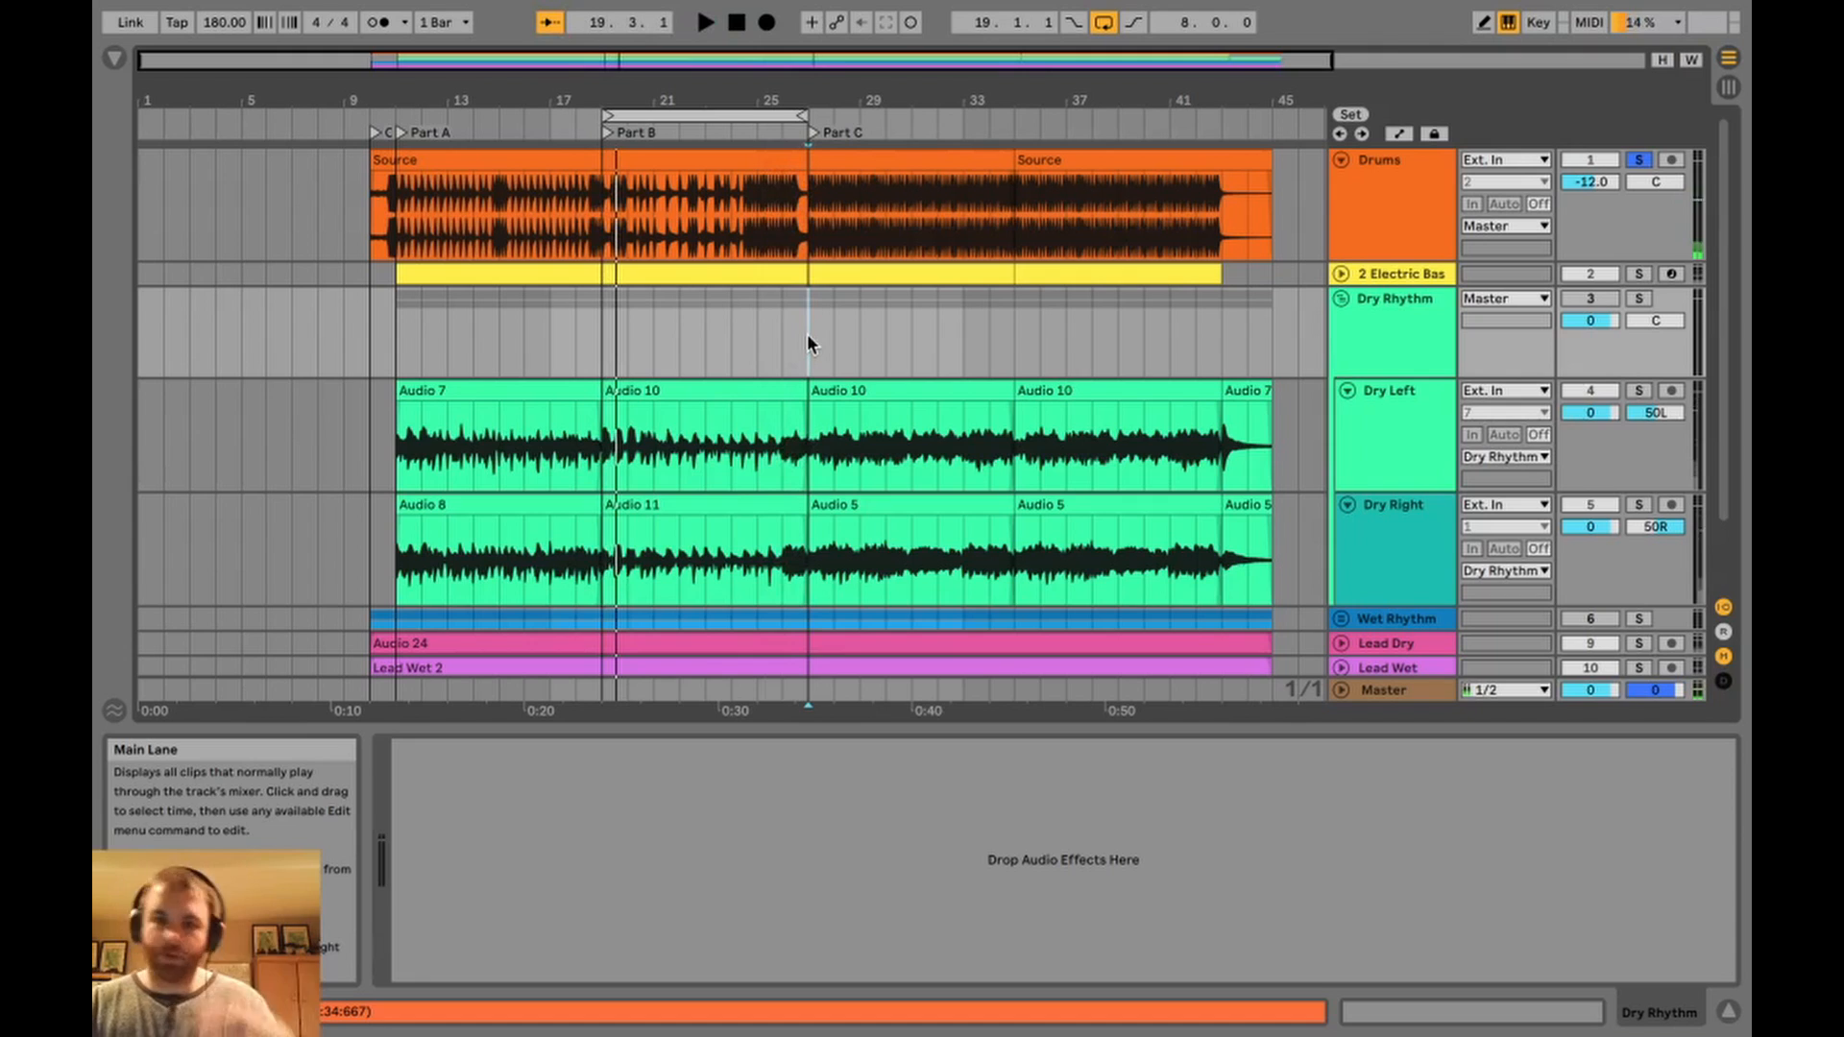
Show the Session View mixer with its browser hidden, select the Lead Dry track, and return to Arrangement View.
key(Tab)
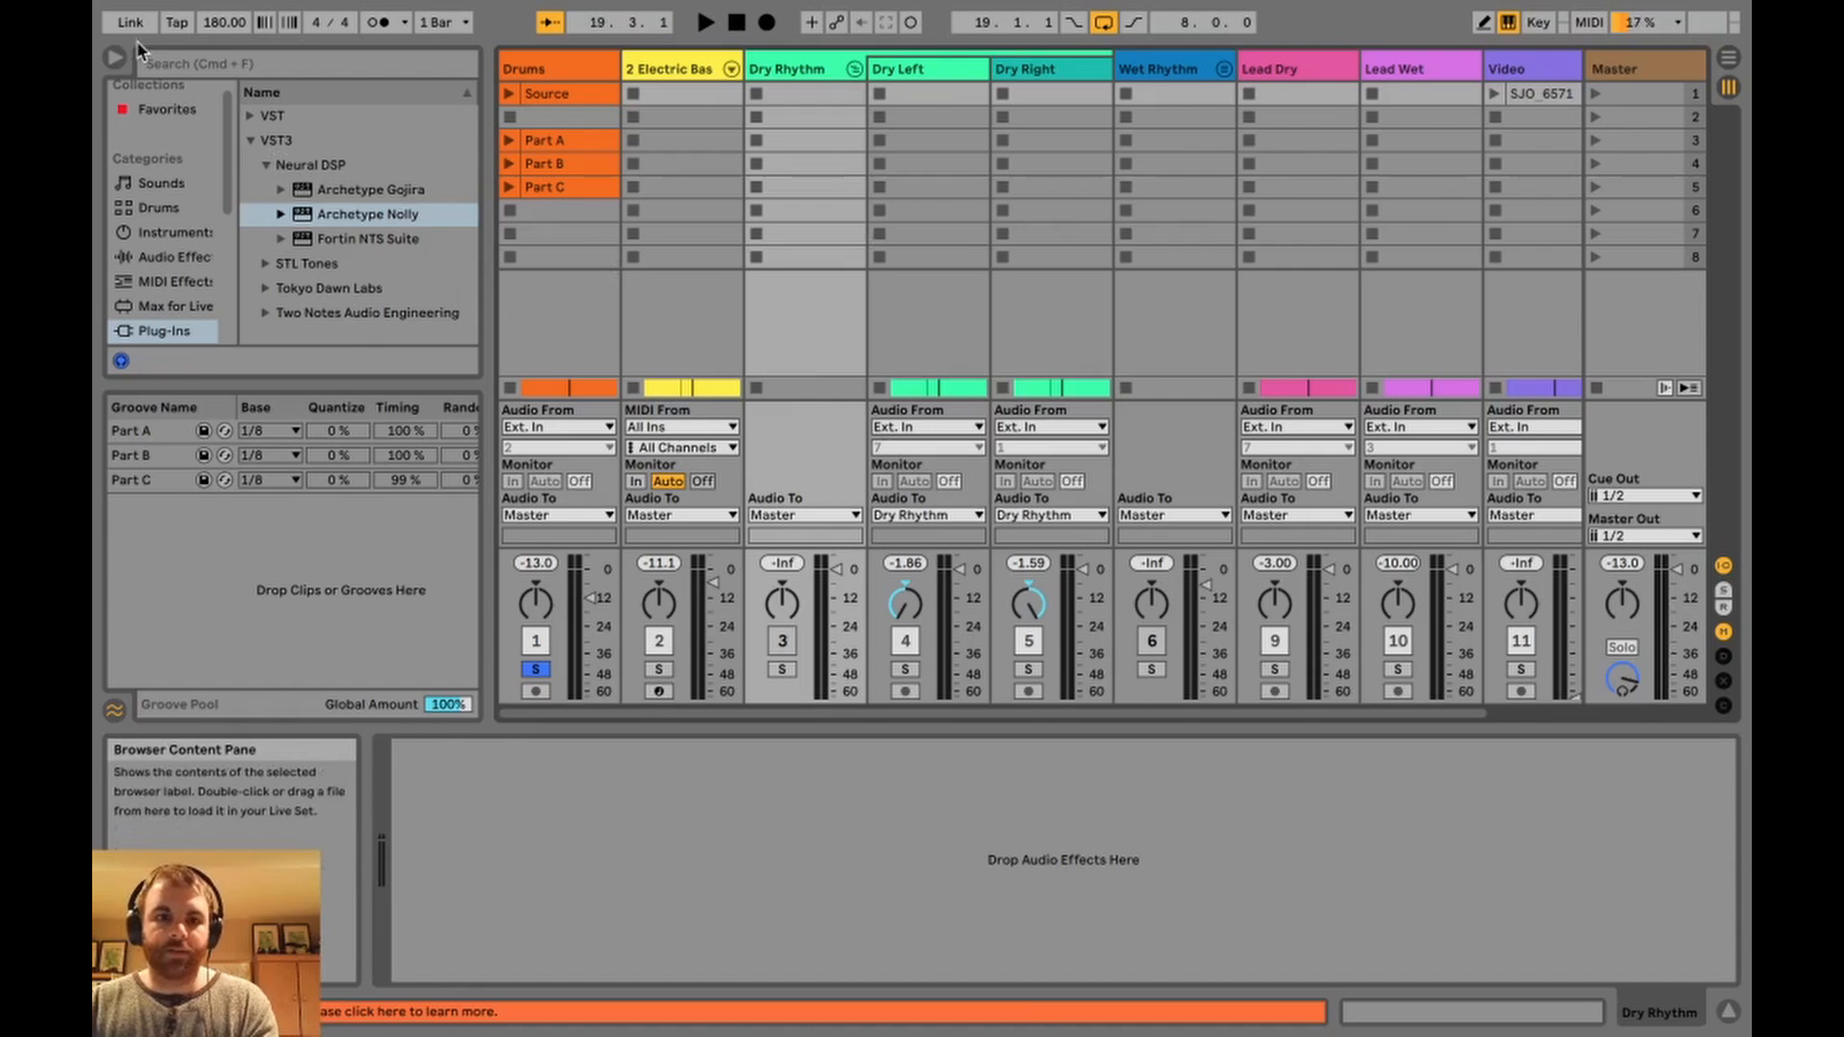
click(114, 57)
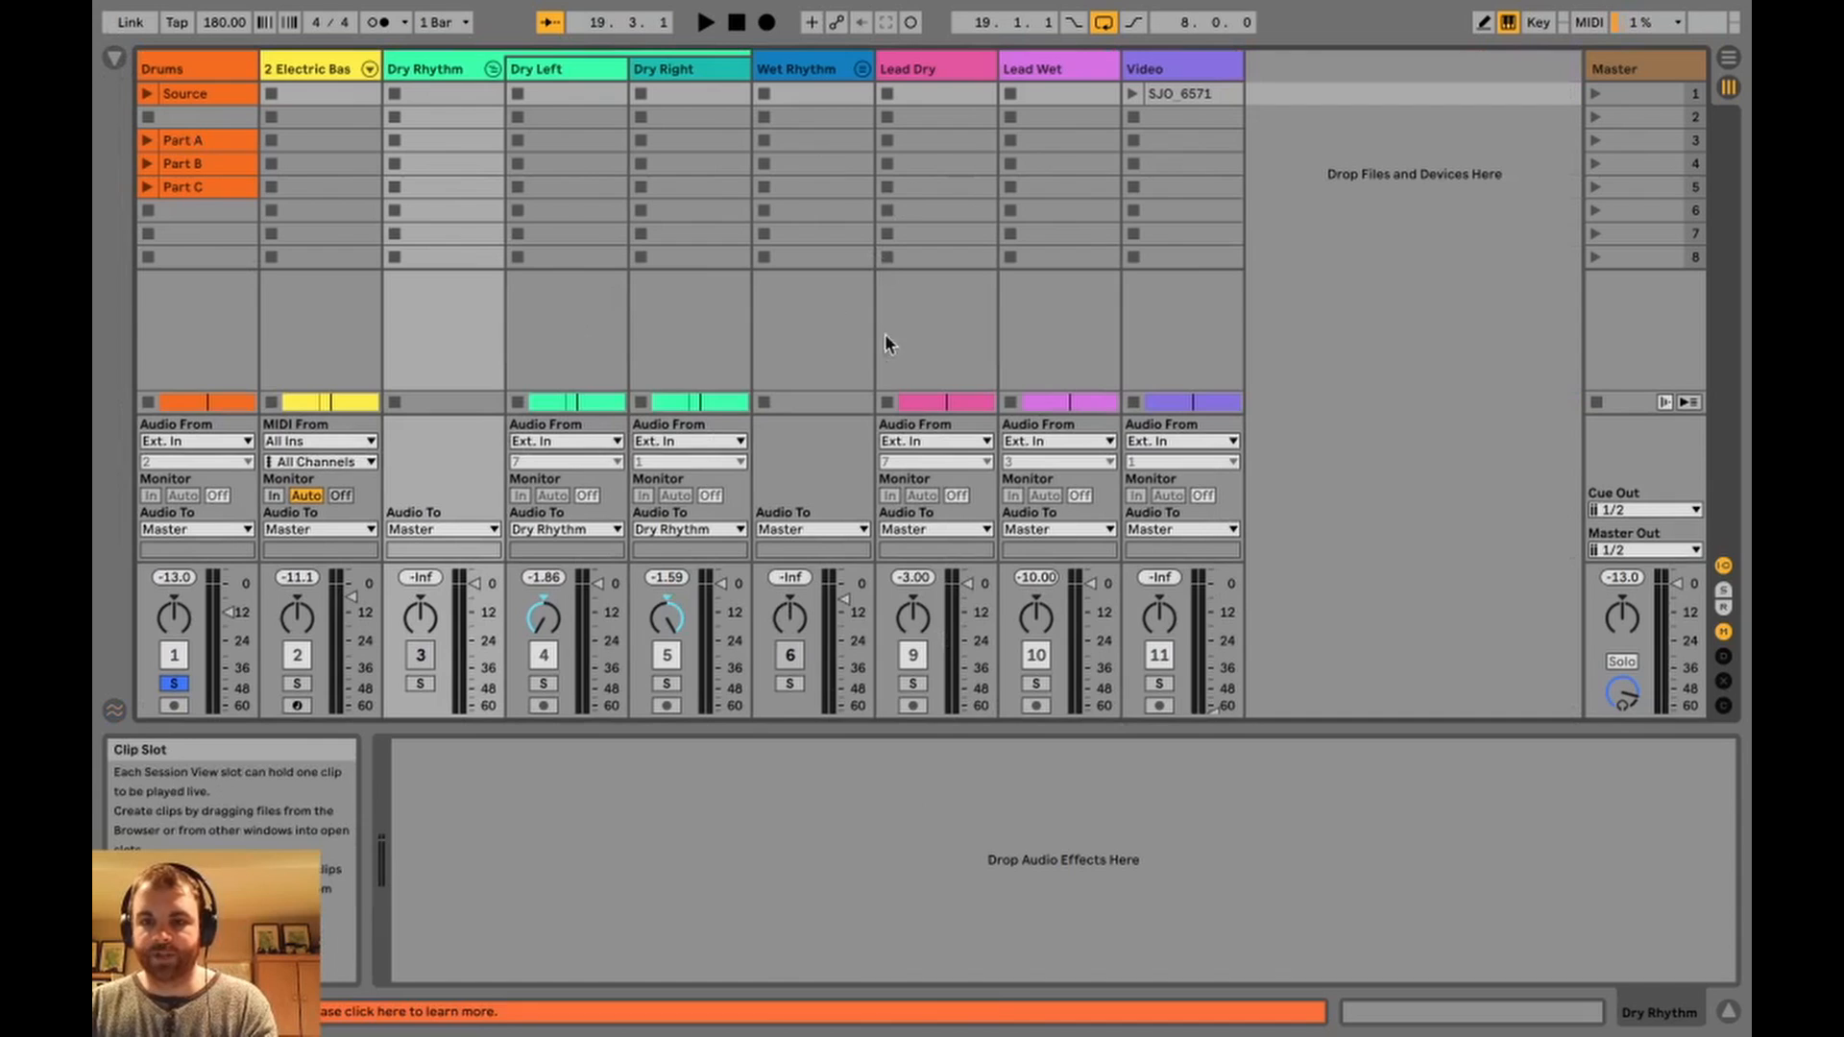
click(912, 706)
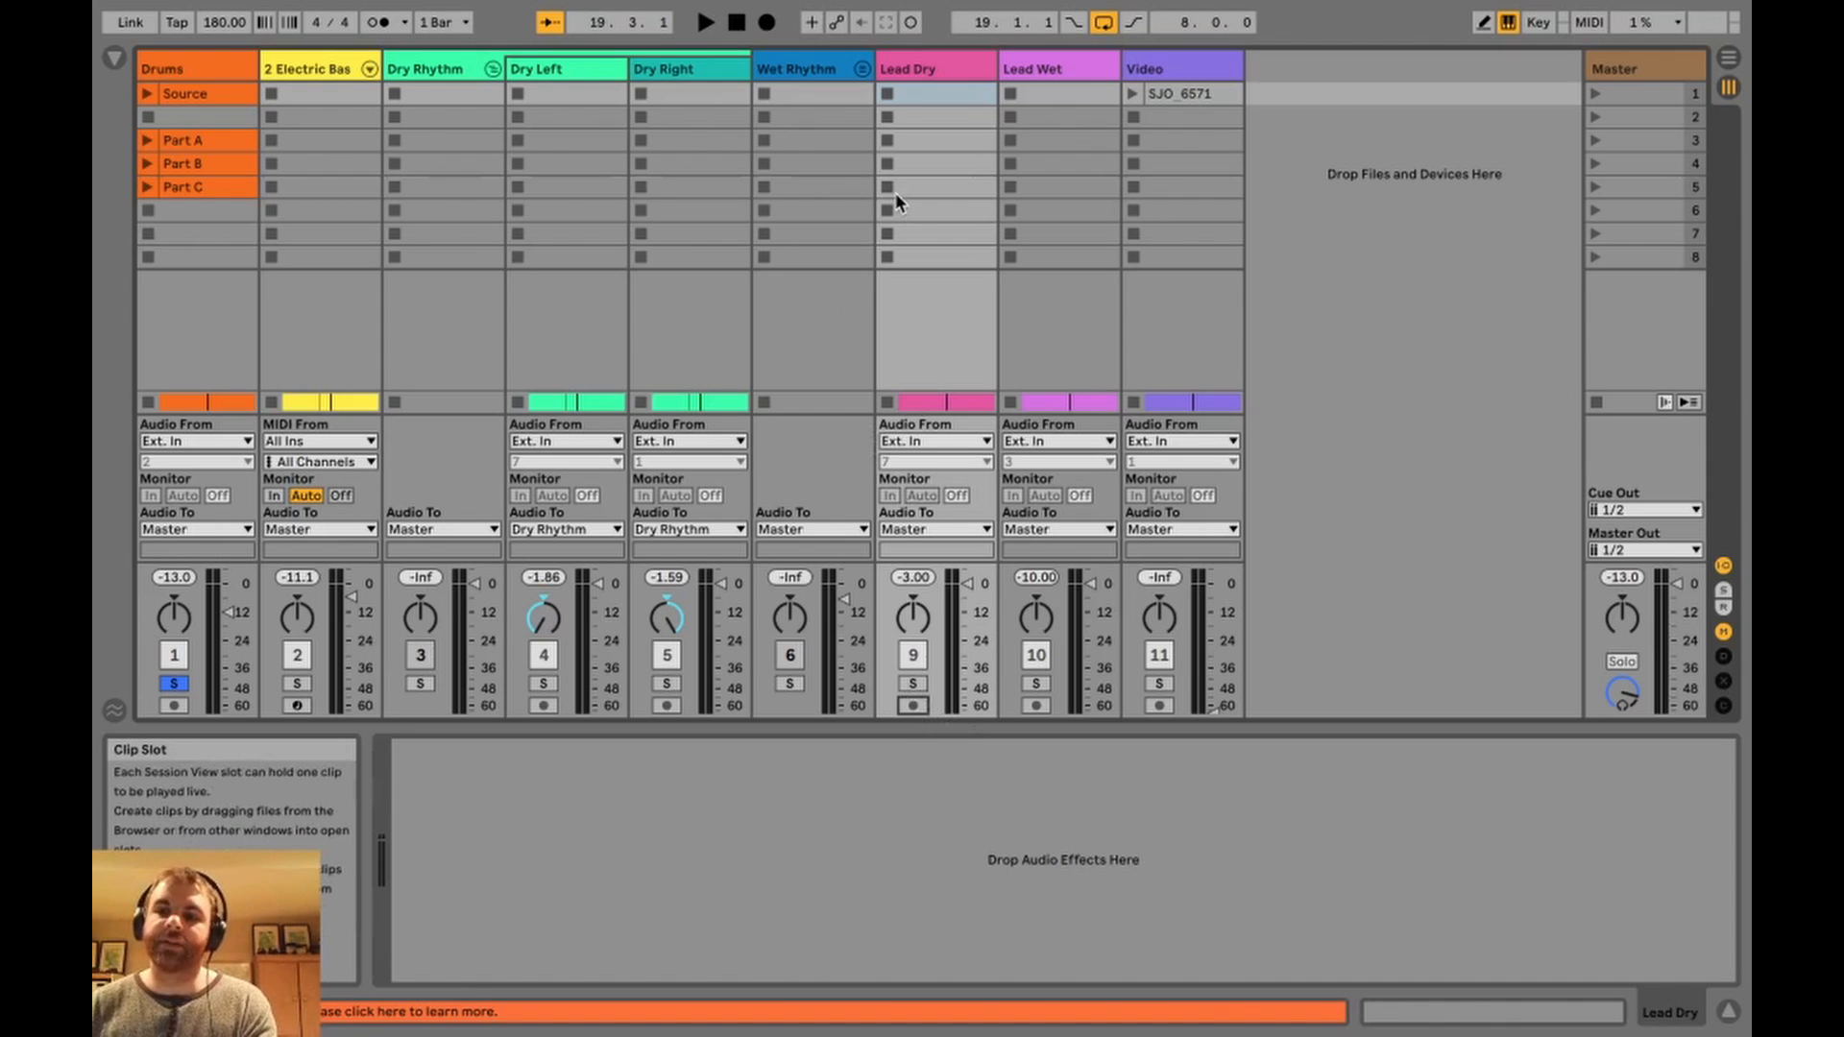
key(Tab)
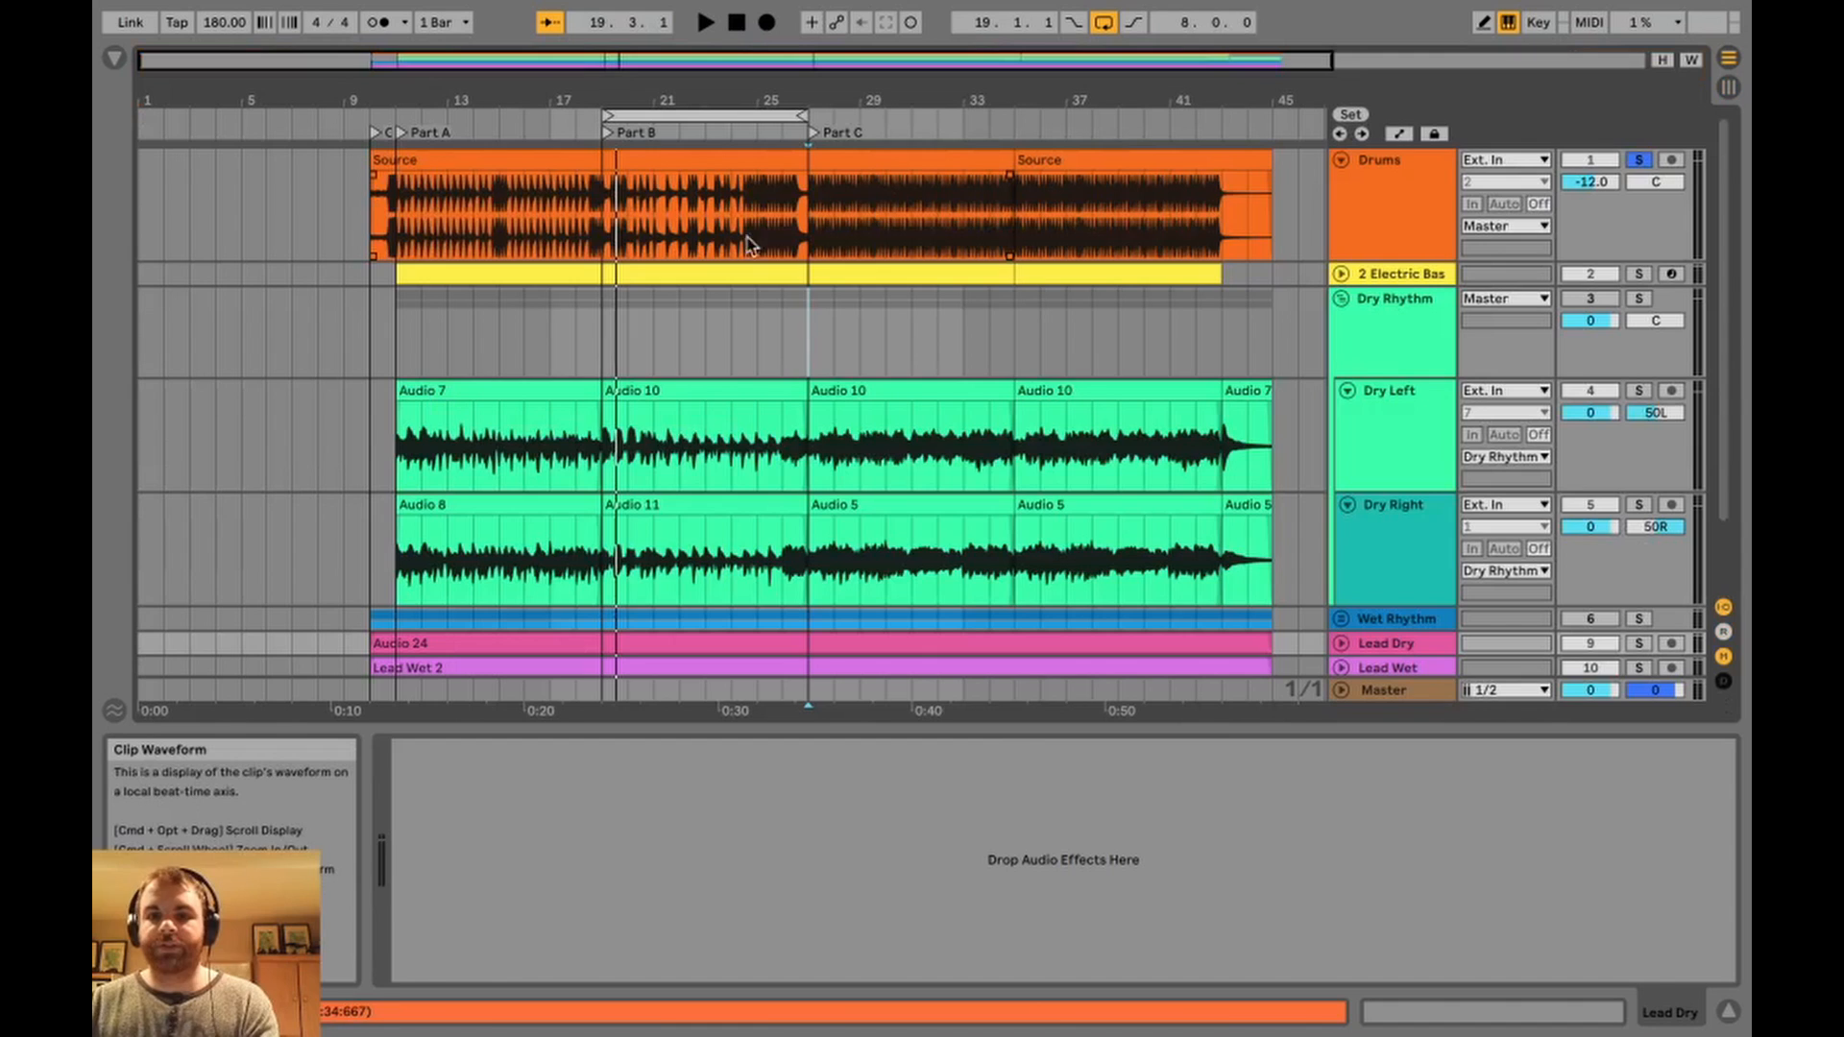
Place the insert marker at bar 19, the start of Part B, on the Dry Rhythm track.
scroll(1222, 206, right, 5)
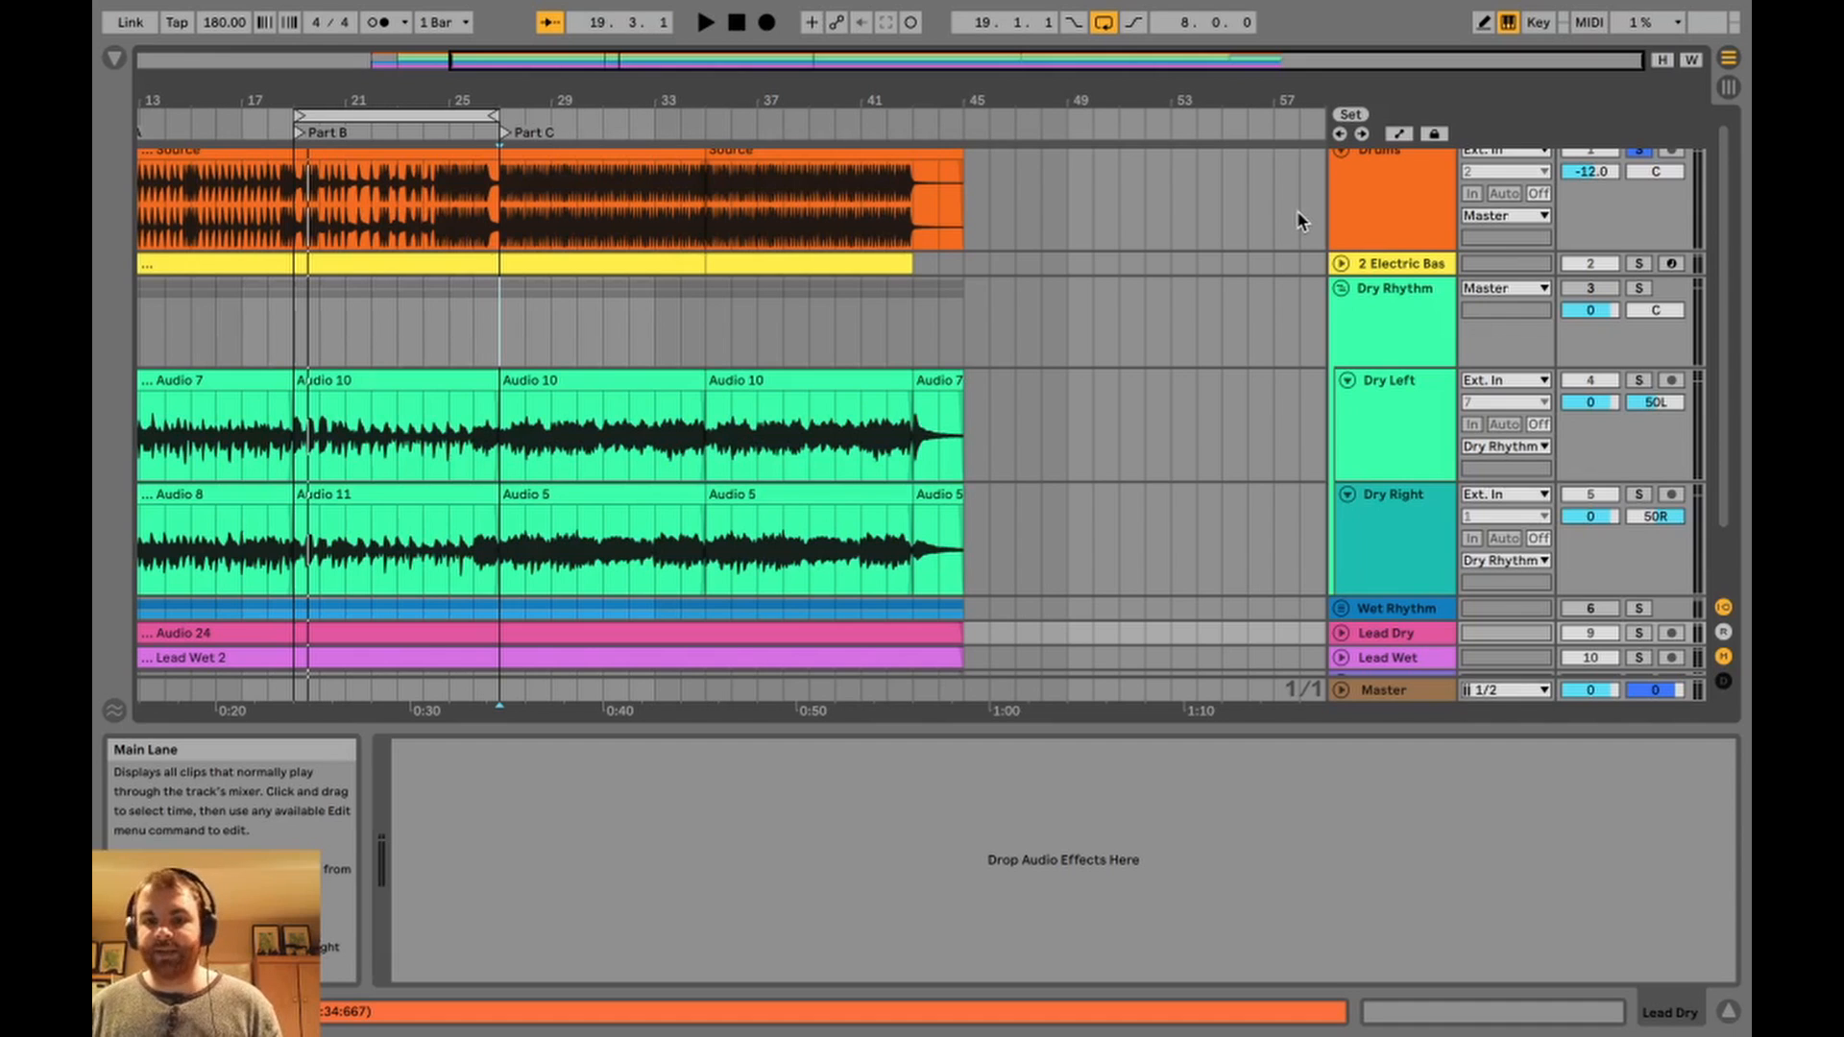
scroll(1298, 210, left, 5)
scroll(1298, 210, down, 2)
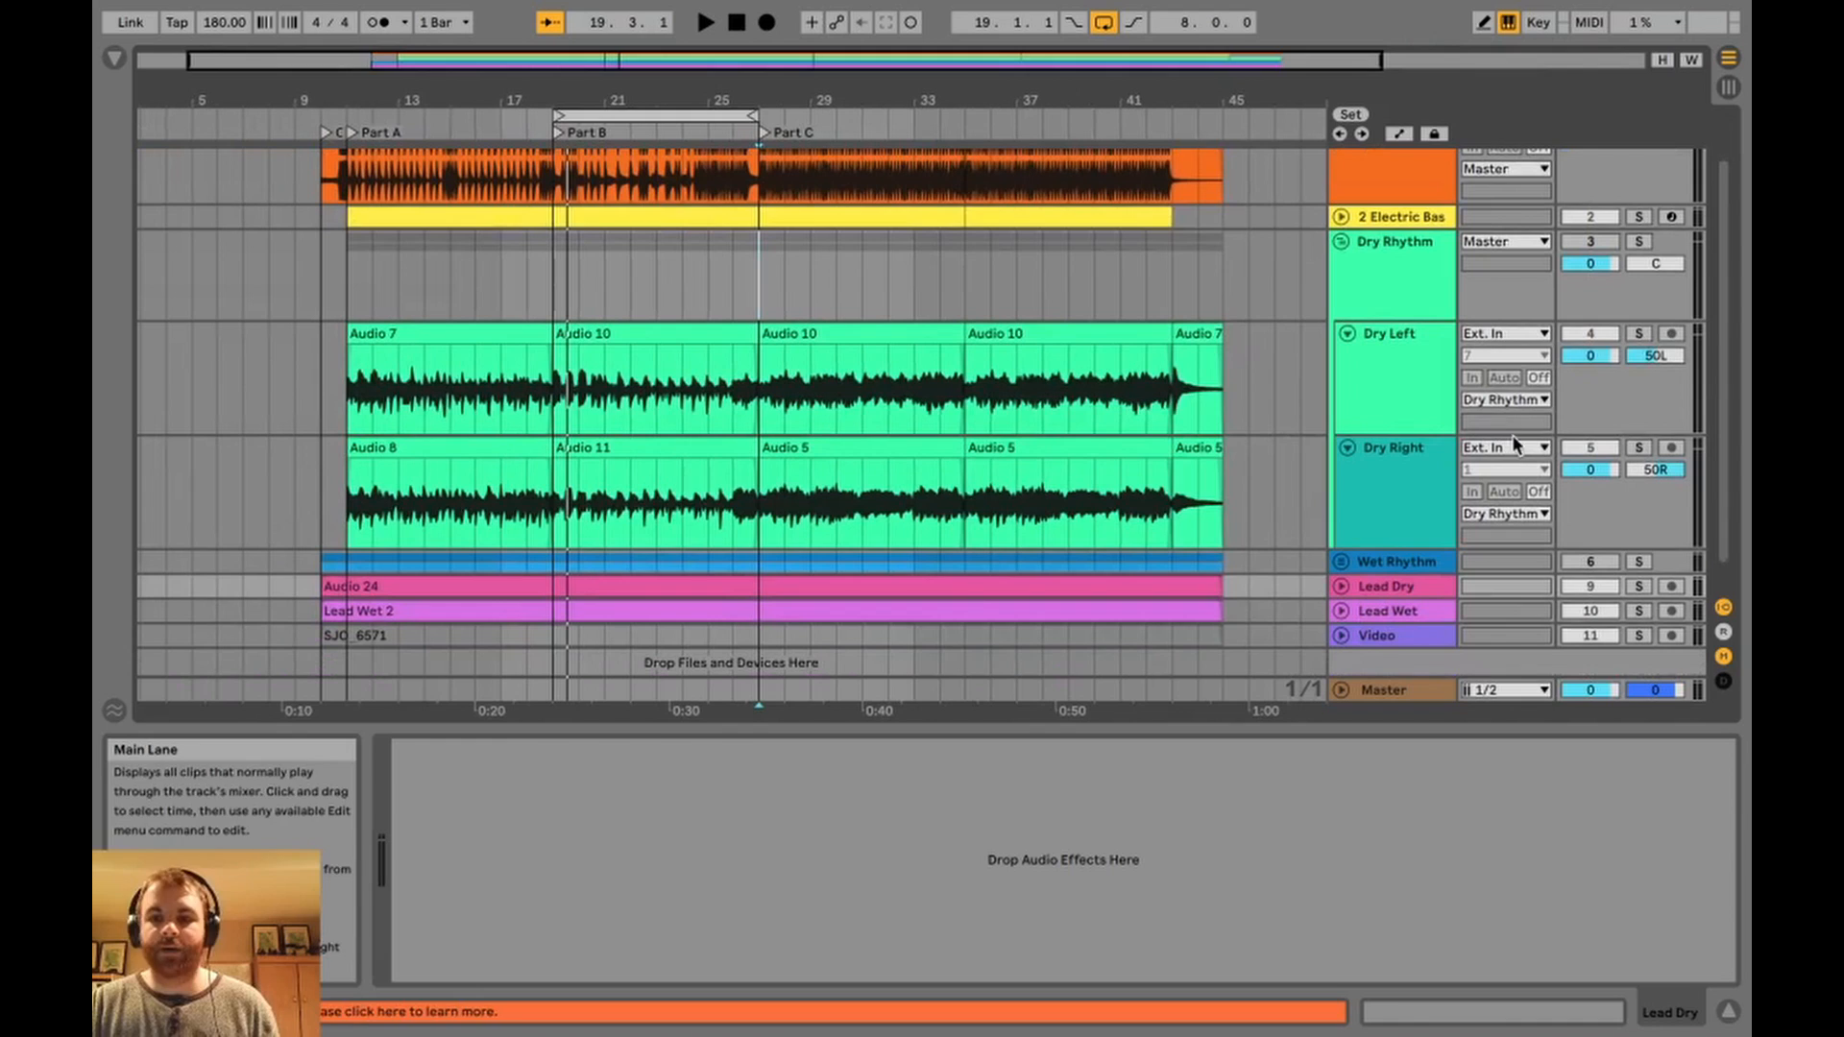
click(588, 312)
click(556, 292)
scroll(643, 292, up, 2)
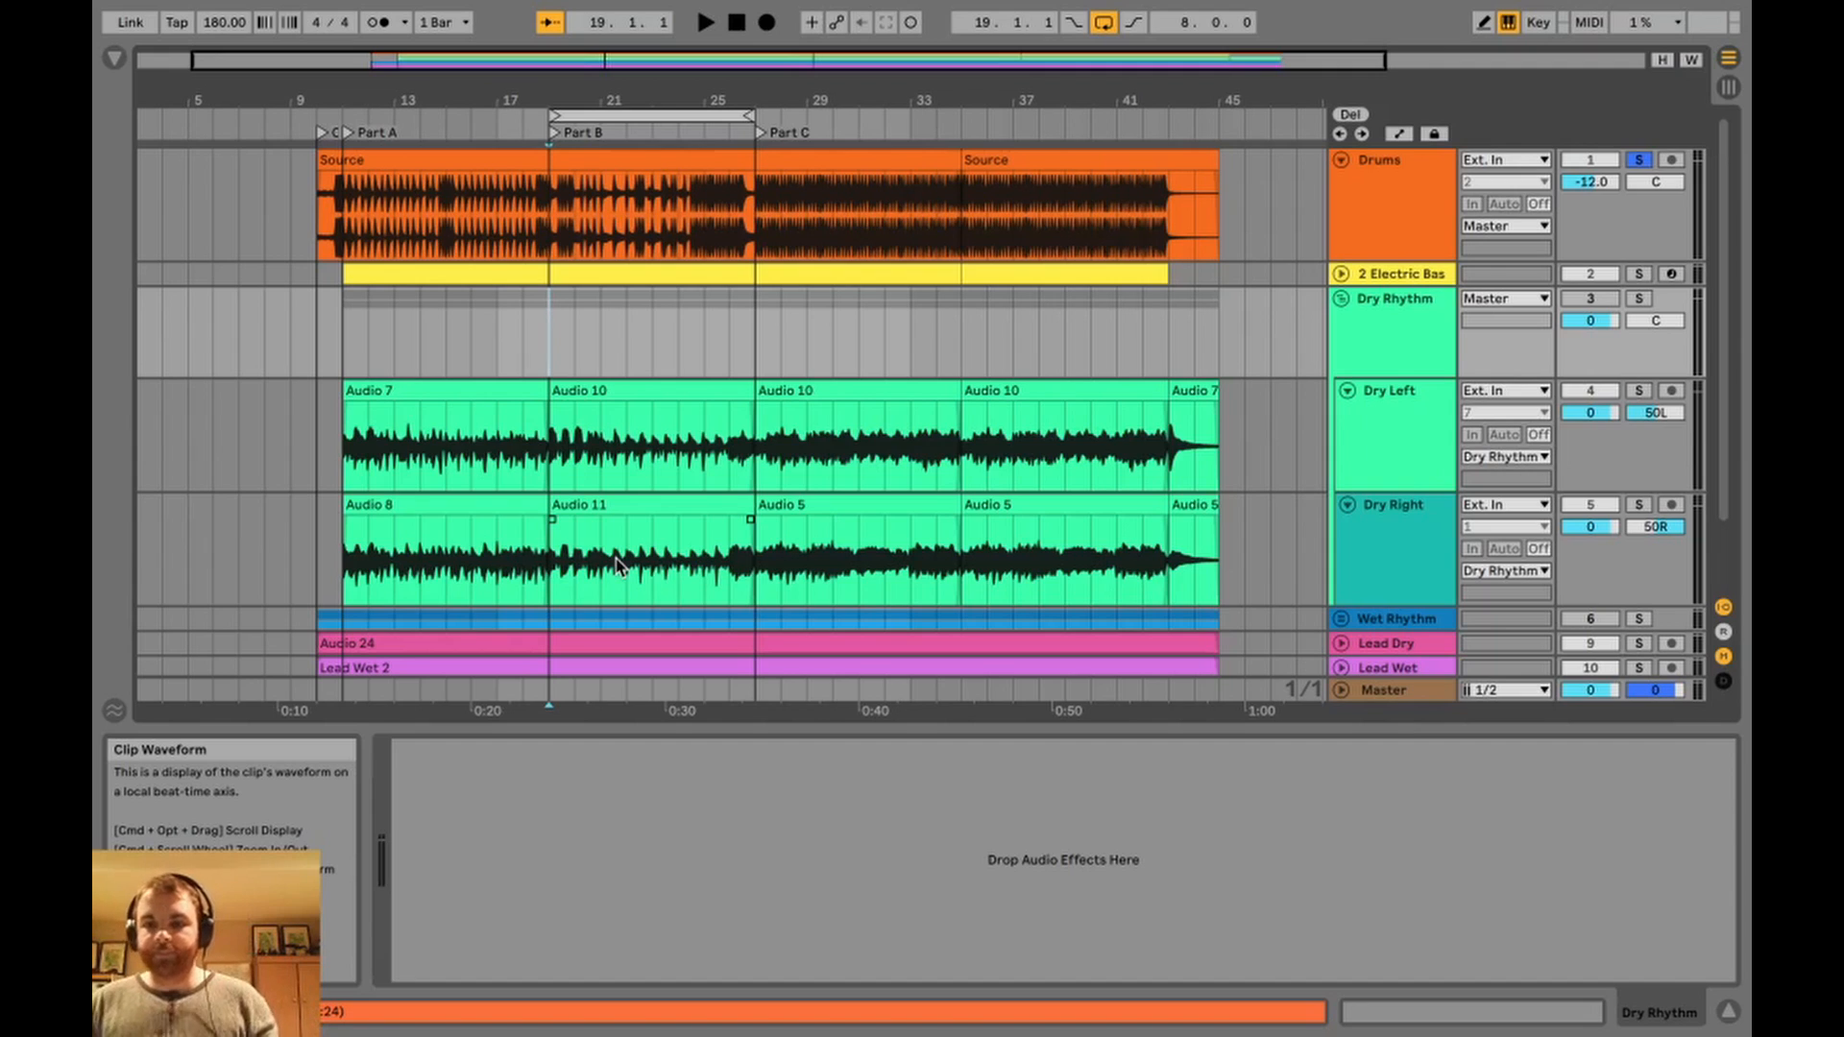
Copy the Part B clip Audio 10 from the Dry Left track over the Part B clip on Dry Right.
click(585, 390)
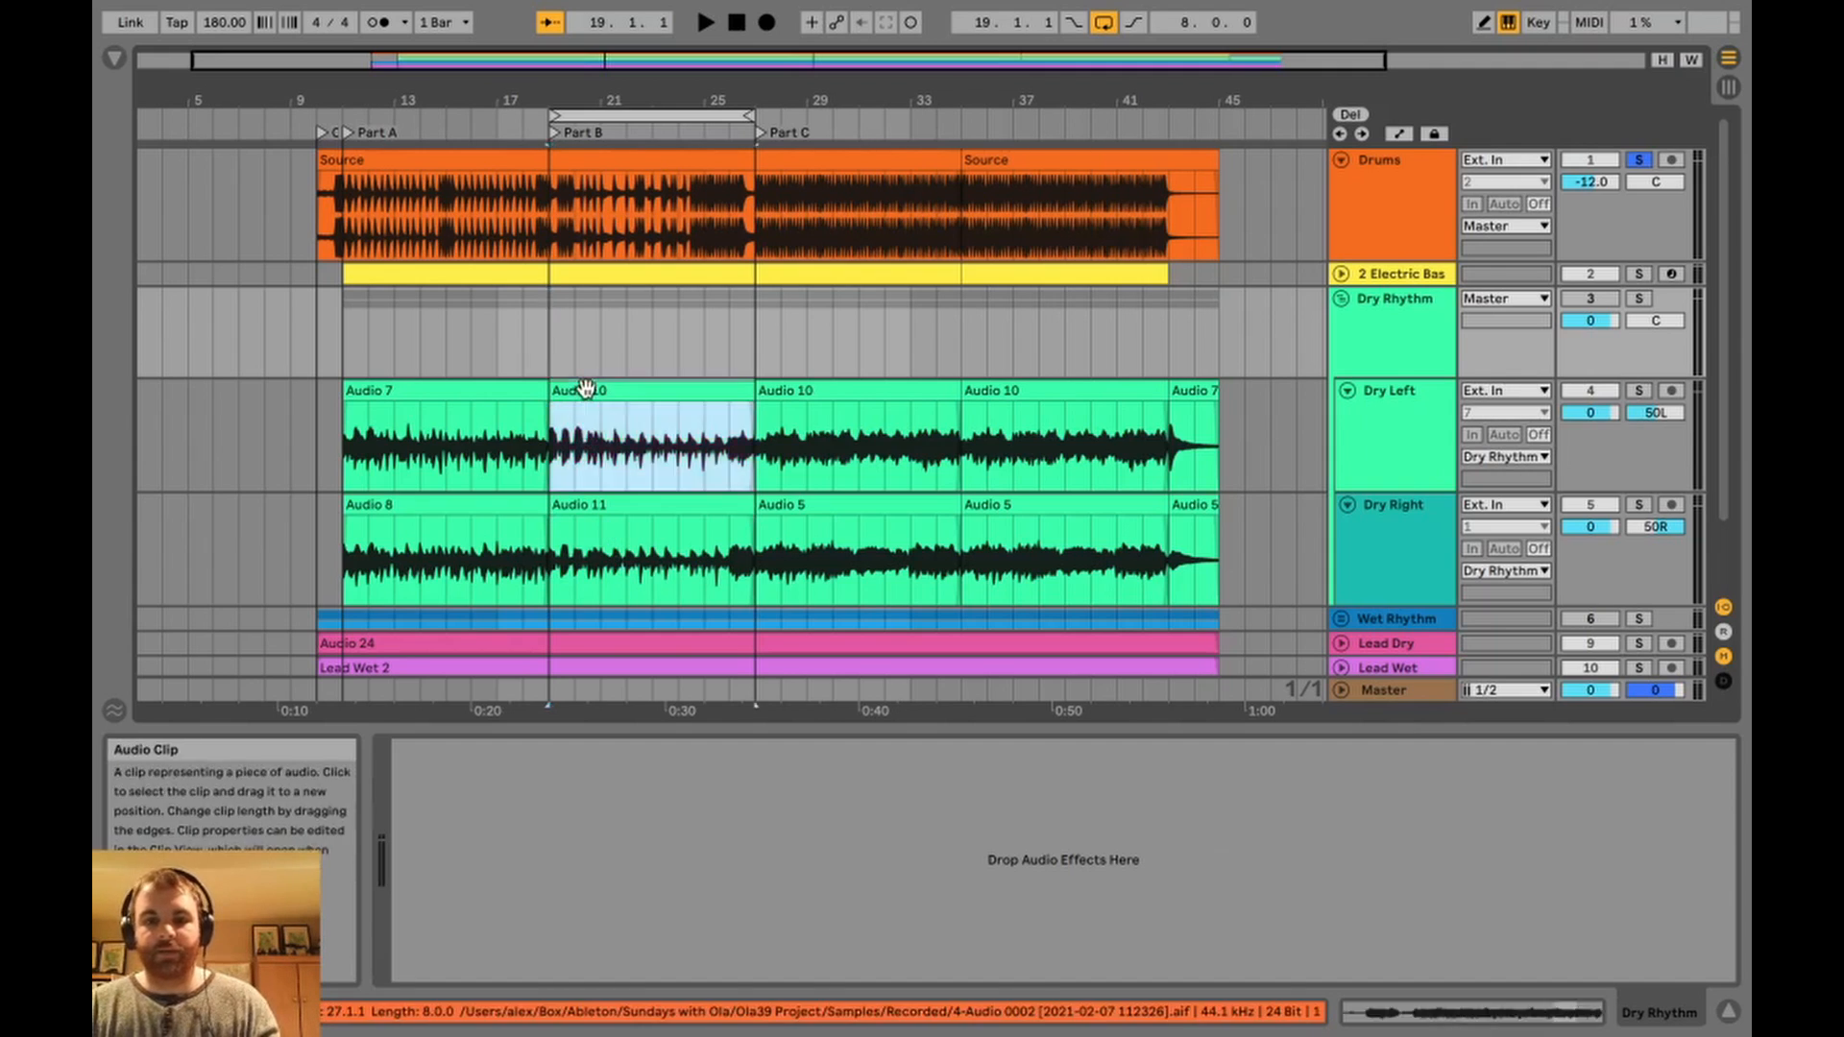
click(595, 497)
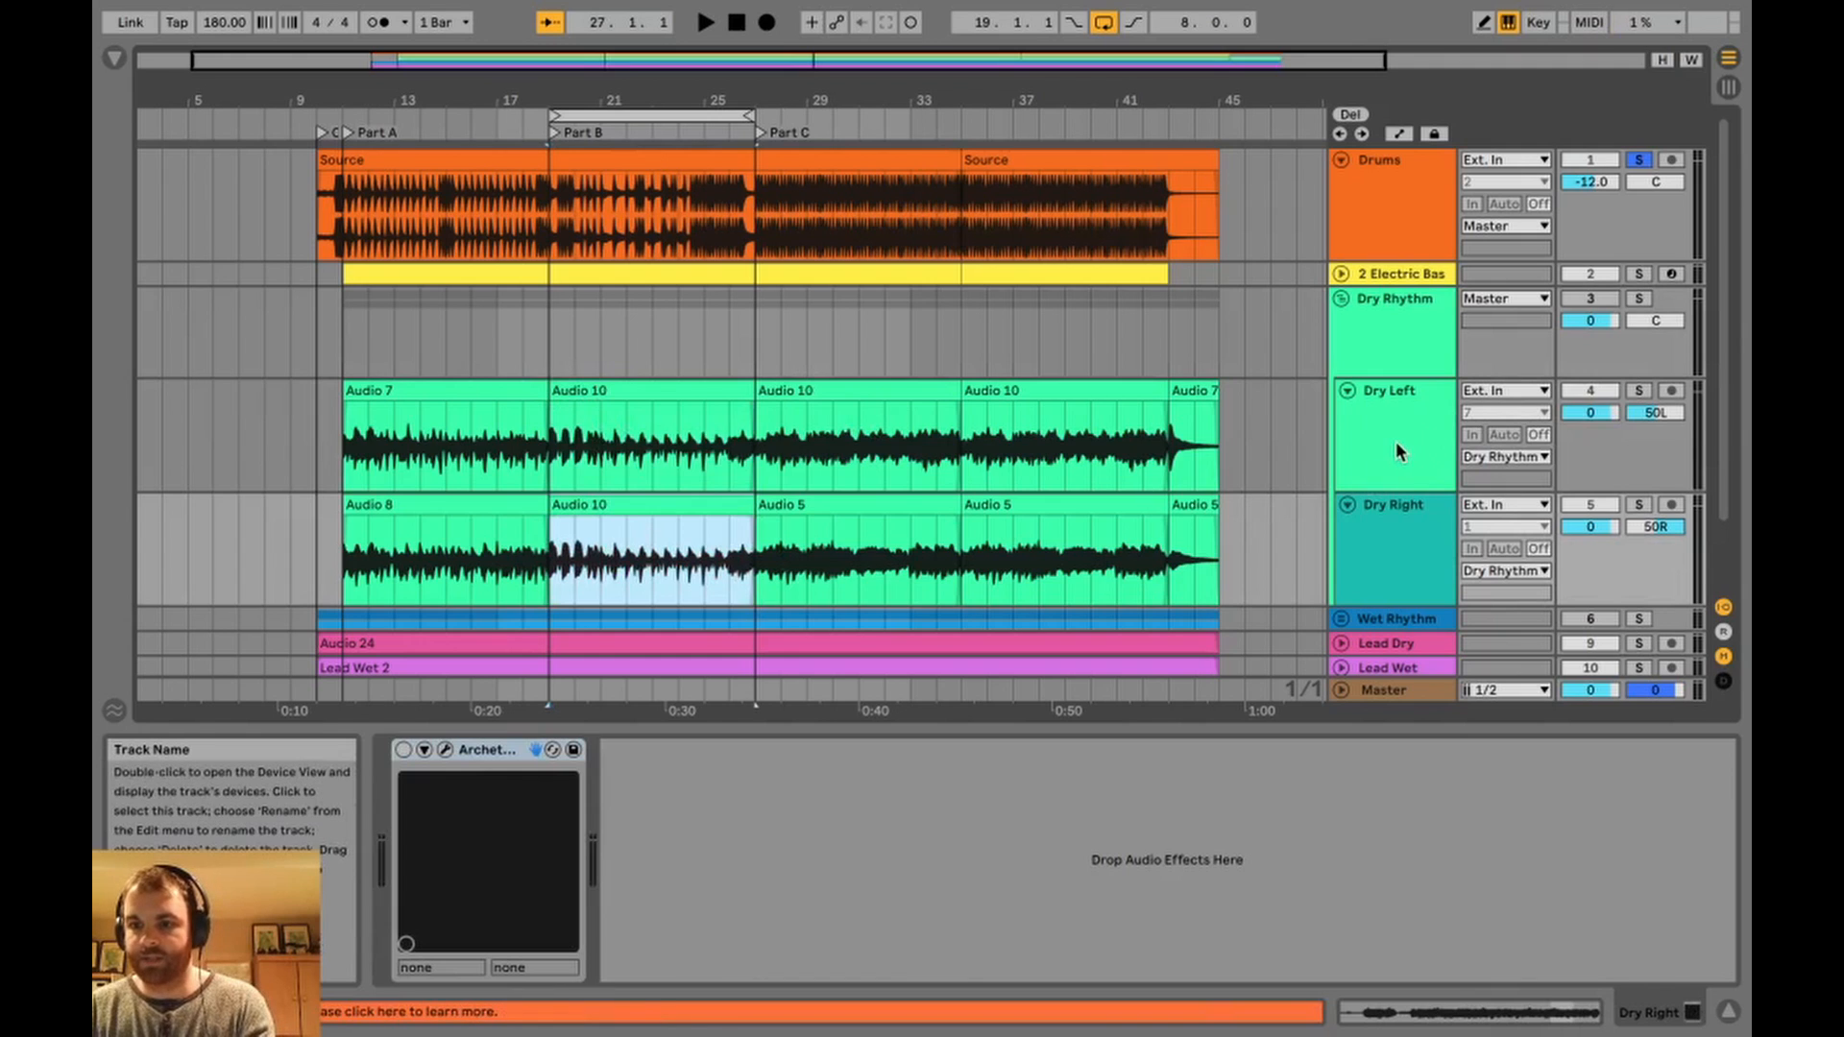
Activate the Dry Rhythm group, switch off its Dry Left and Dry Right tracks, and play the Part B loop.
scroll(811, 382, down, 2)
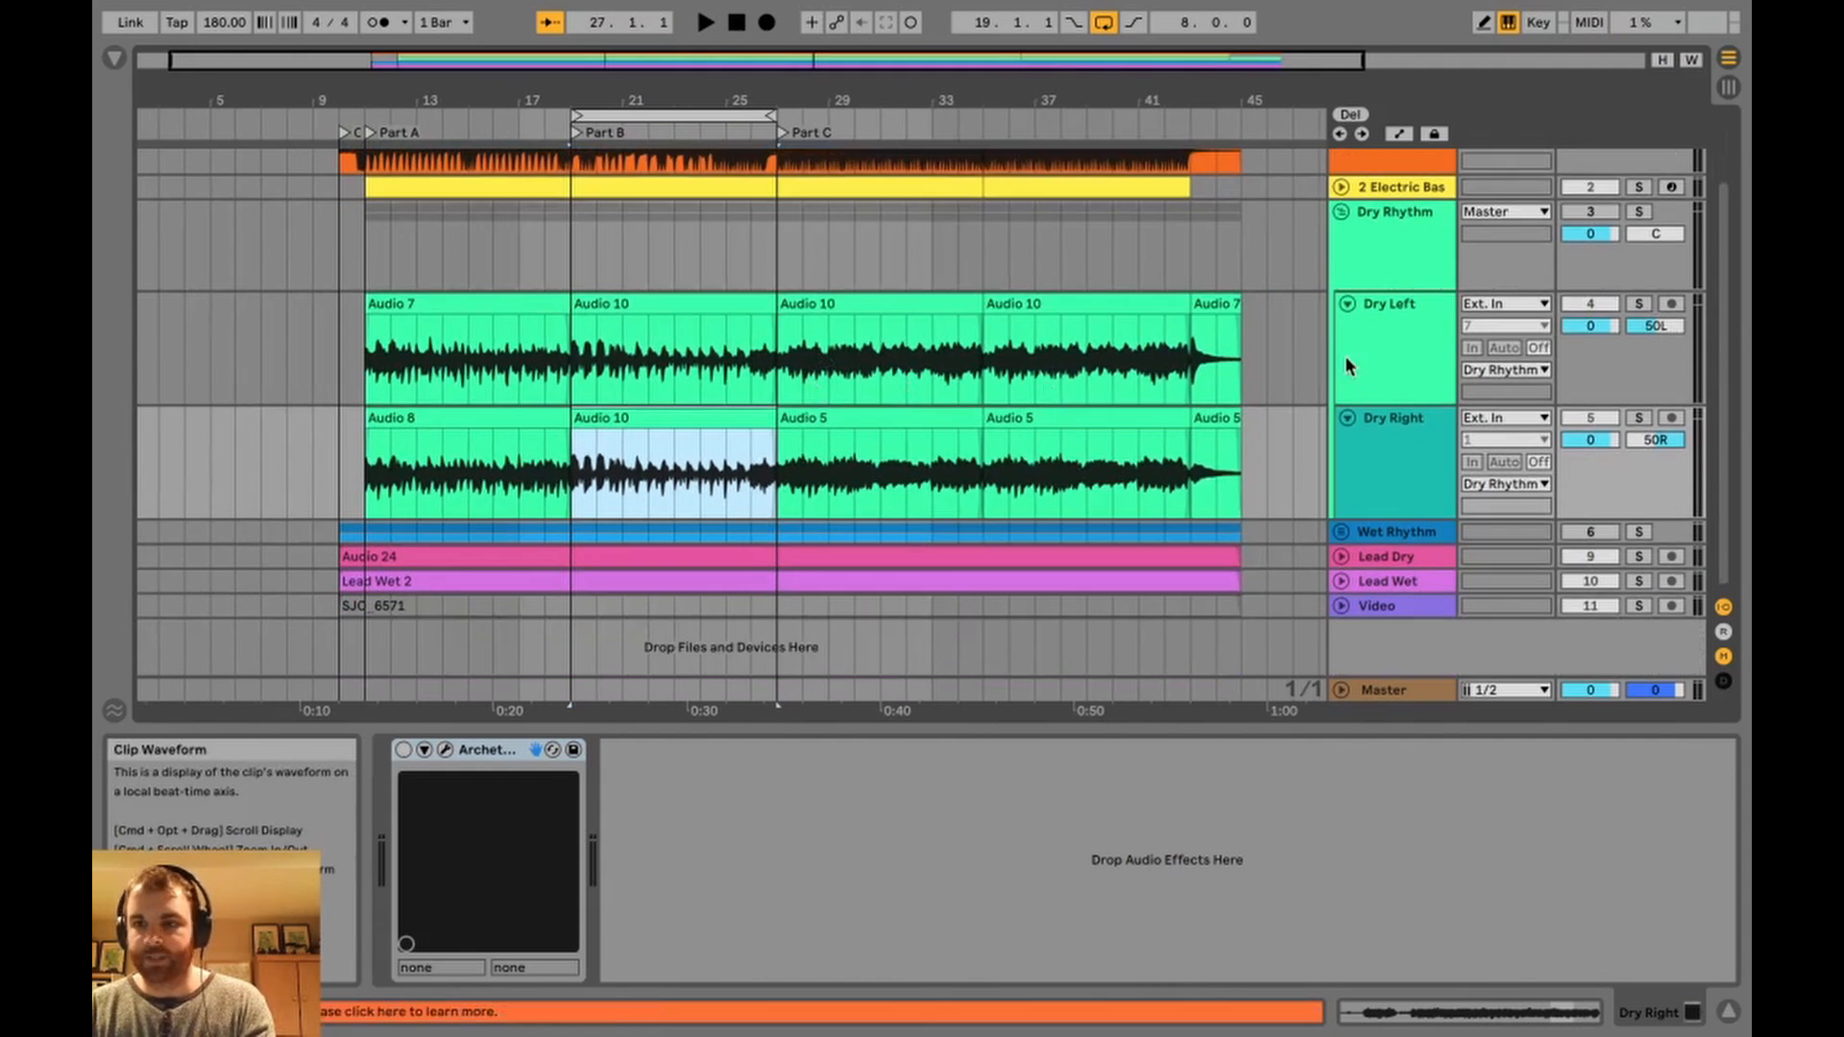
click(1585, 304)
click(1582, 419)
scroll(1381, 311, up, 2)
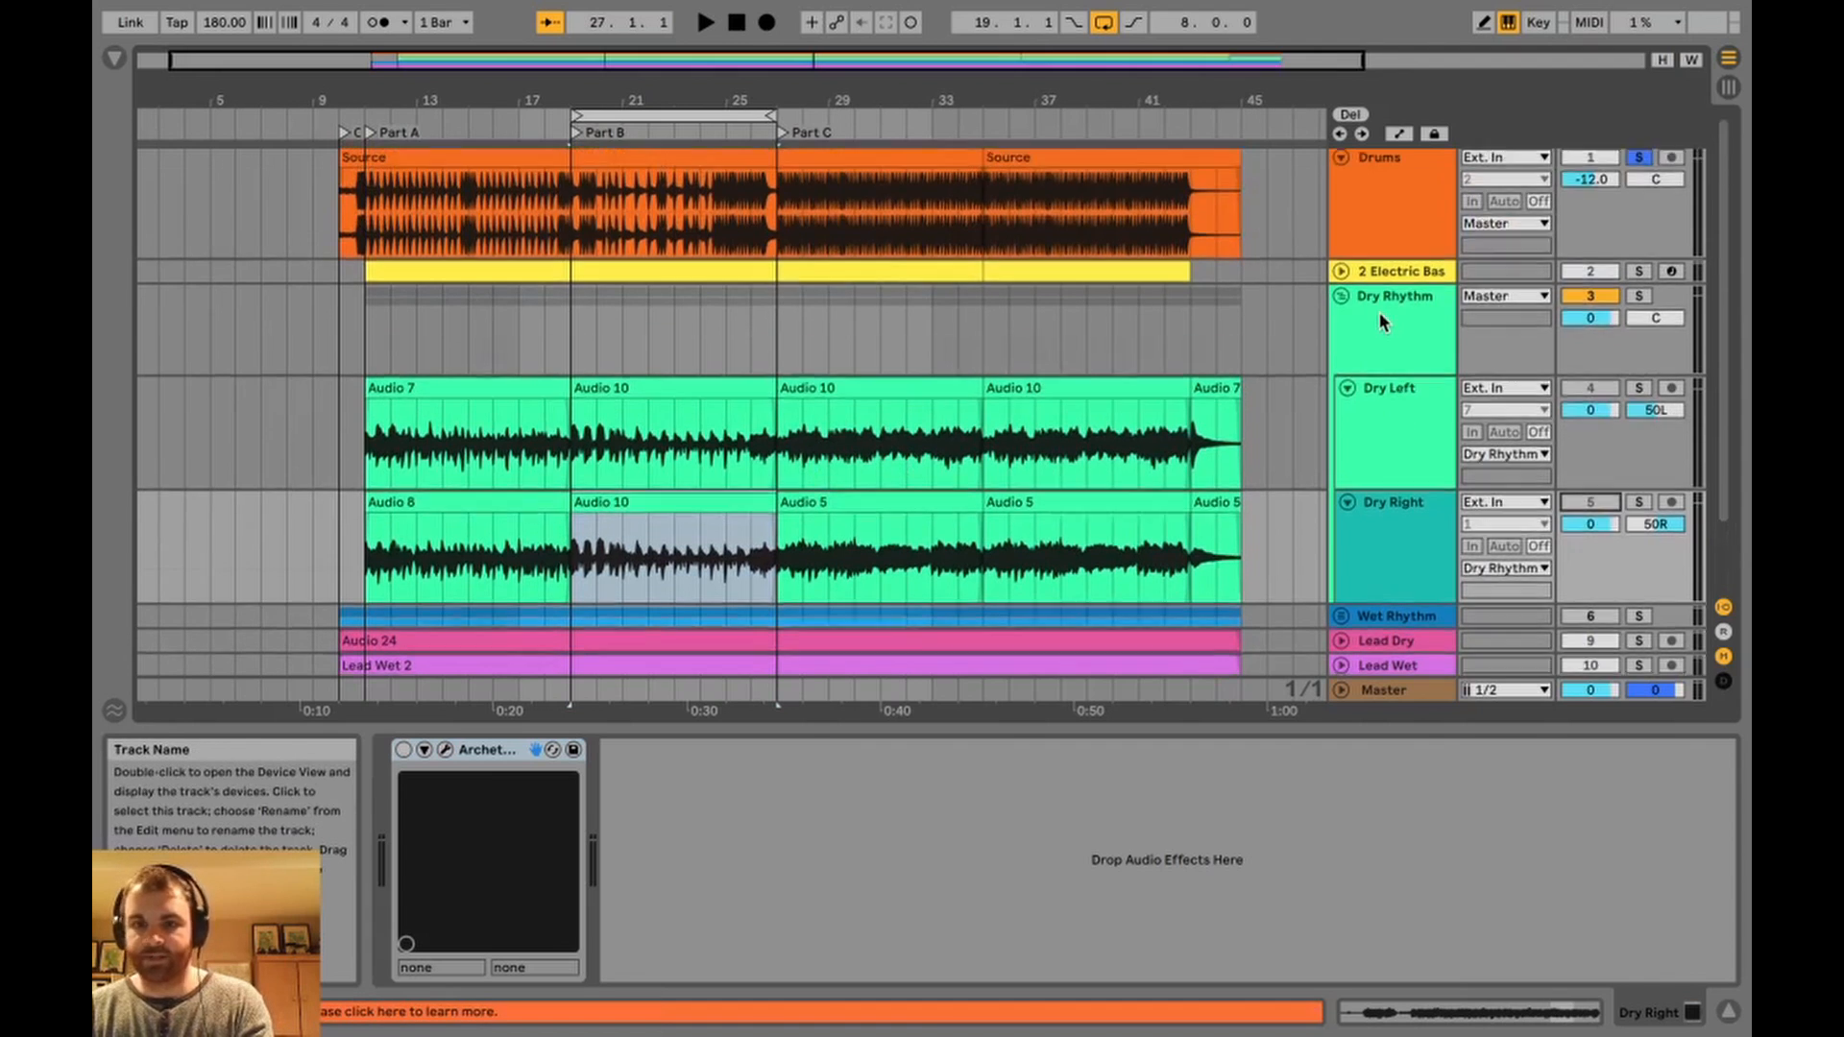
key(space)
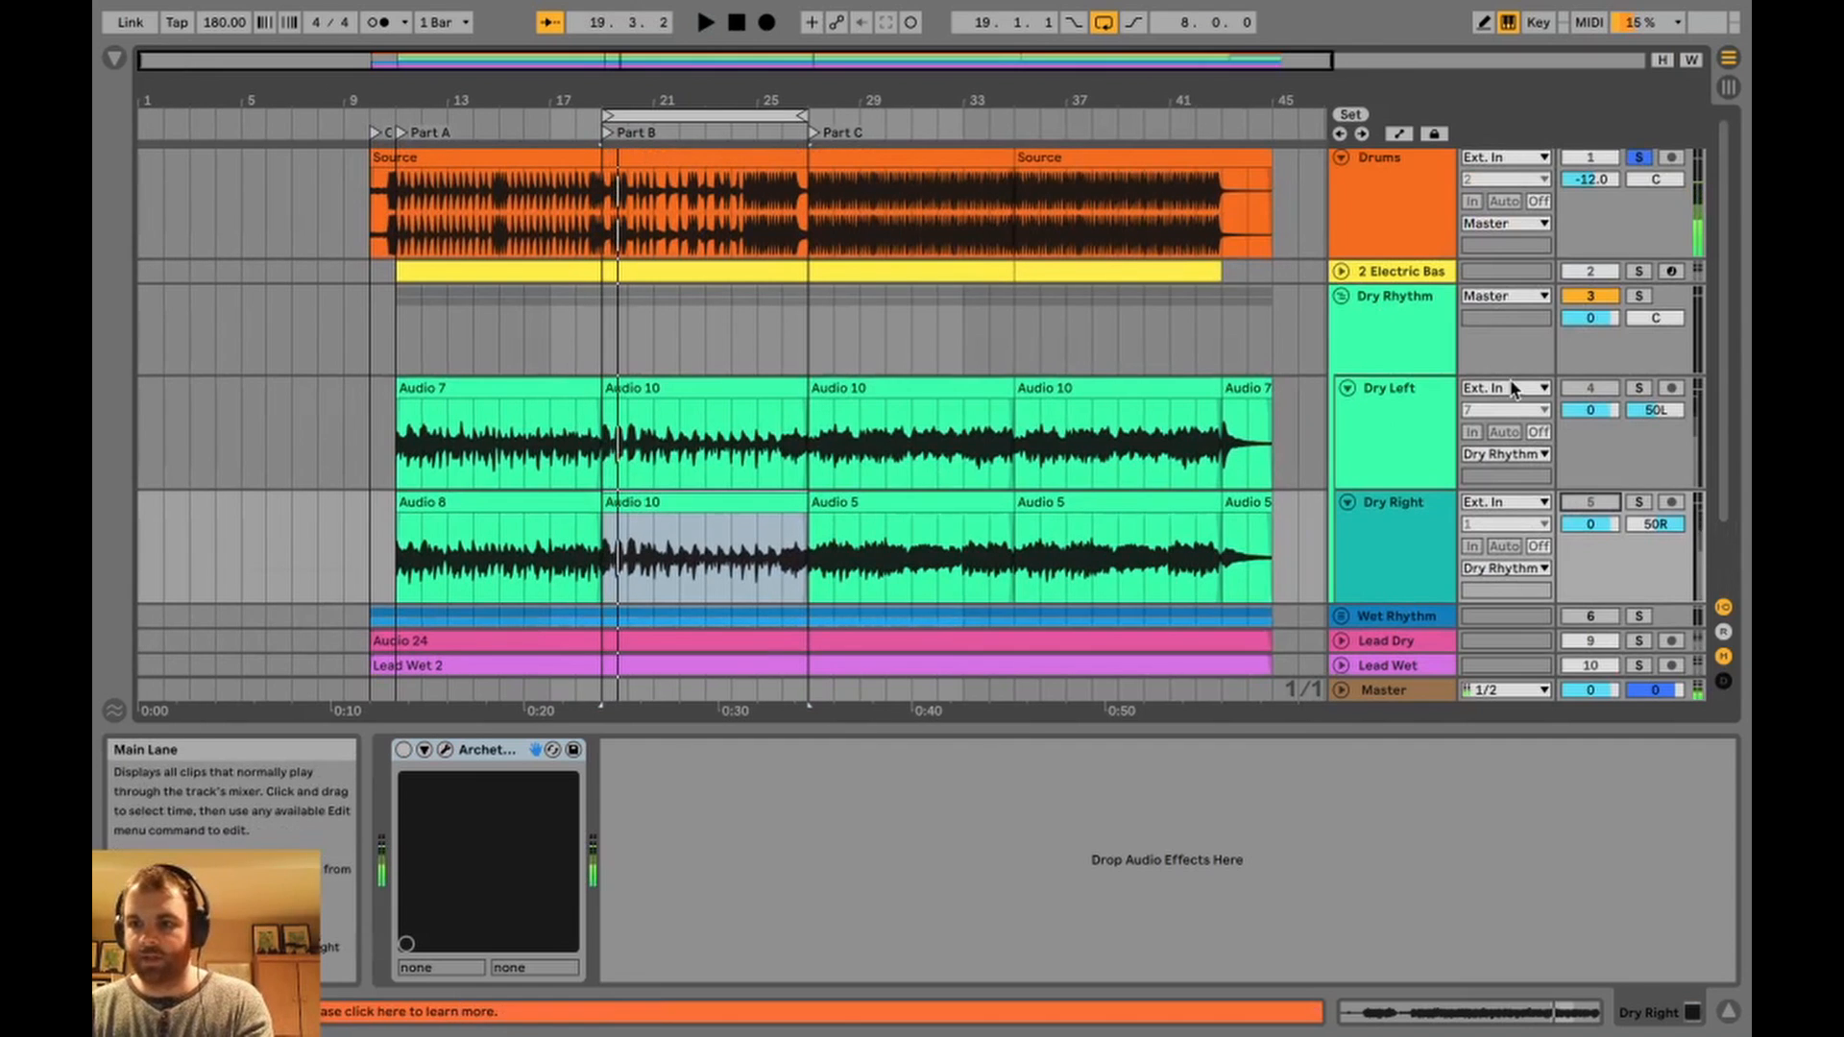
Switch the Dry Left and Dry Right tracks back on and play the Part B loop in Session View.
click(1590, 388)
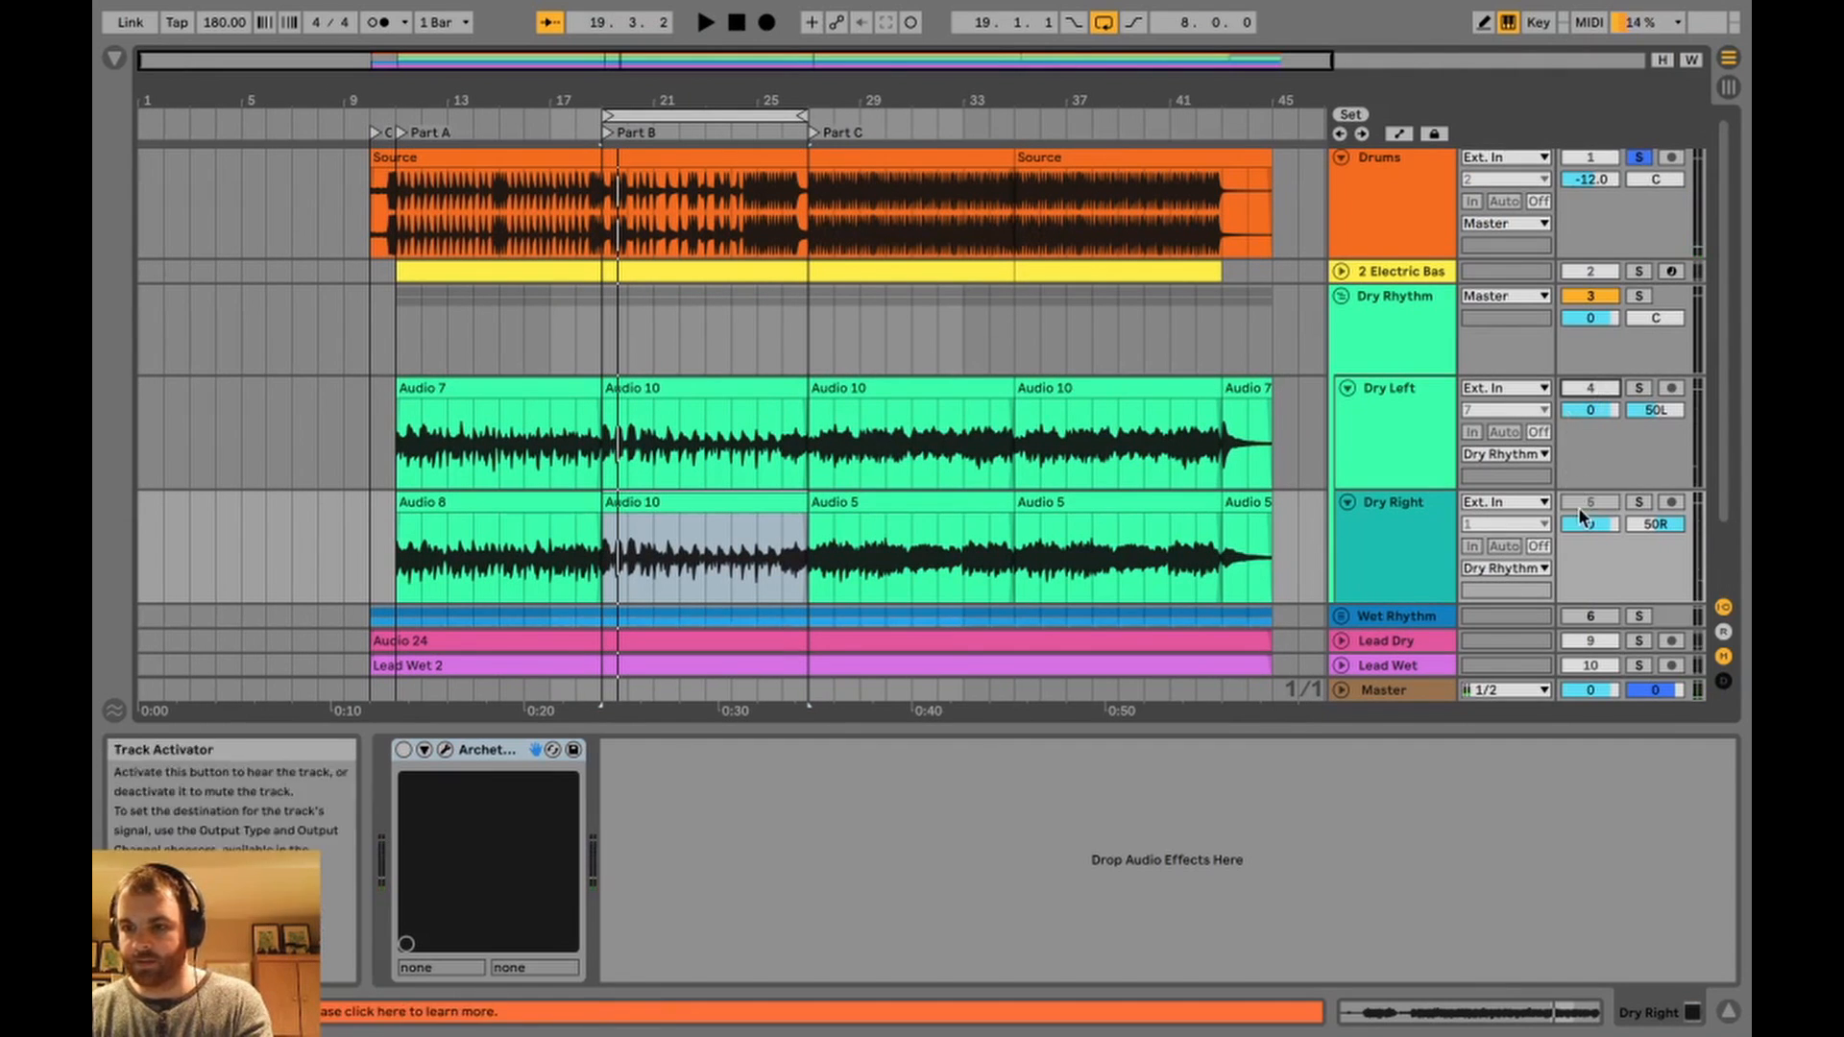
key(Tab)
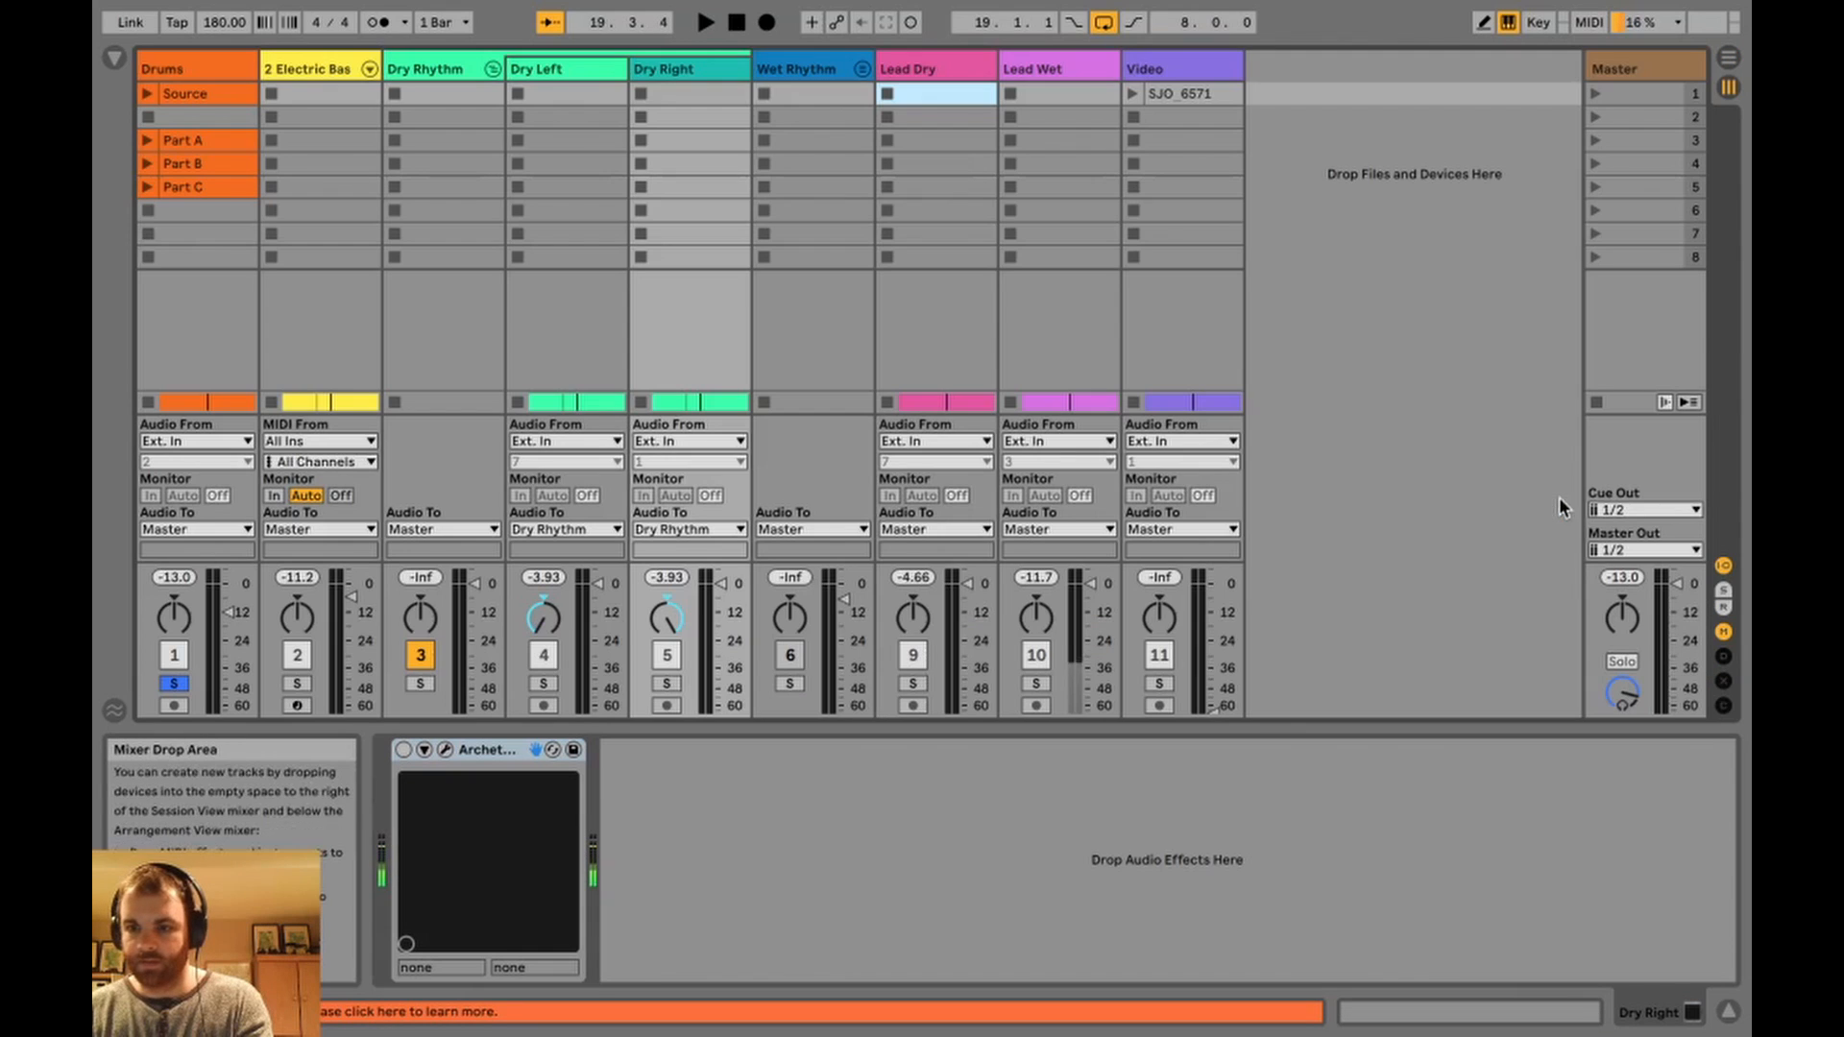
key(Tab)
key(Tab)
key(space)
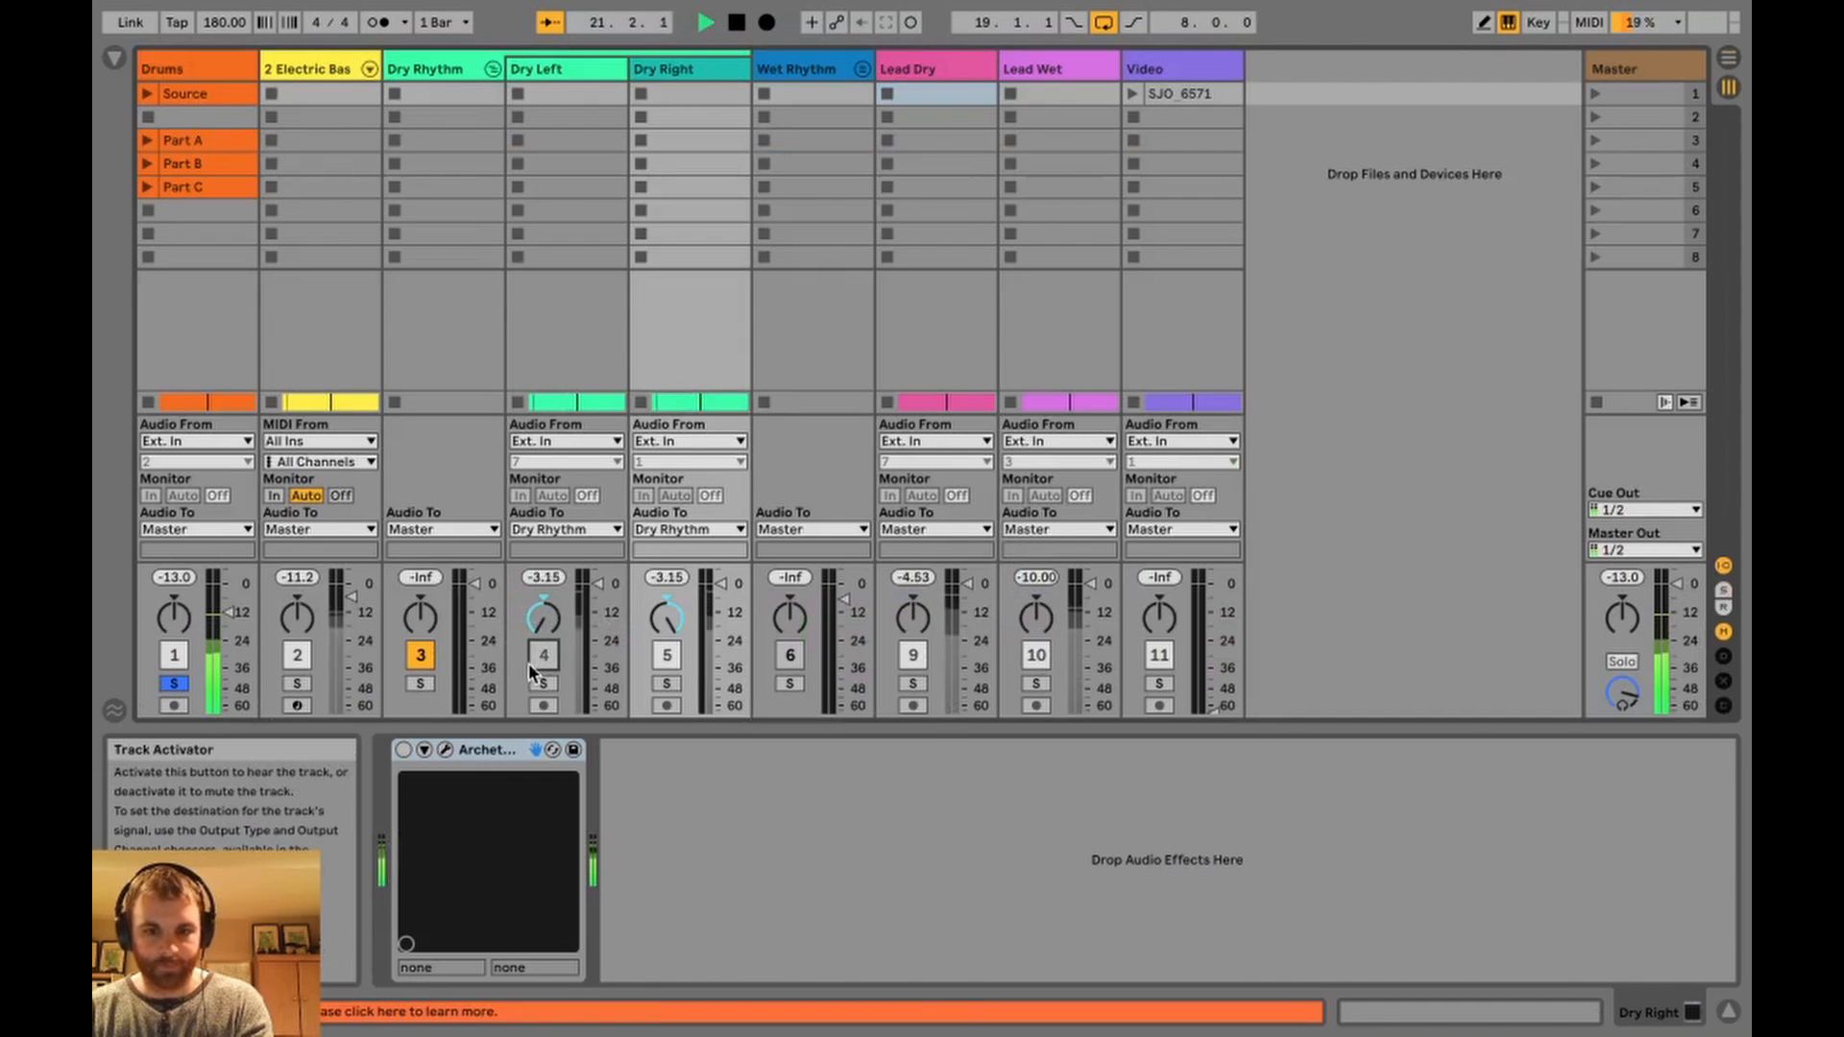
key(Tab)
key(Tab)
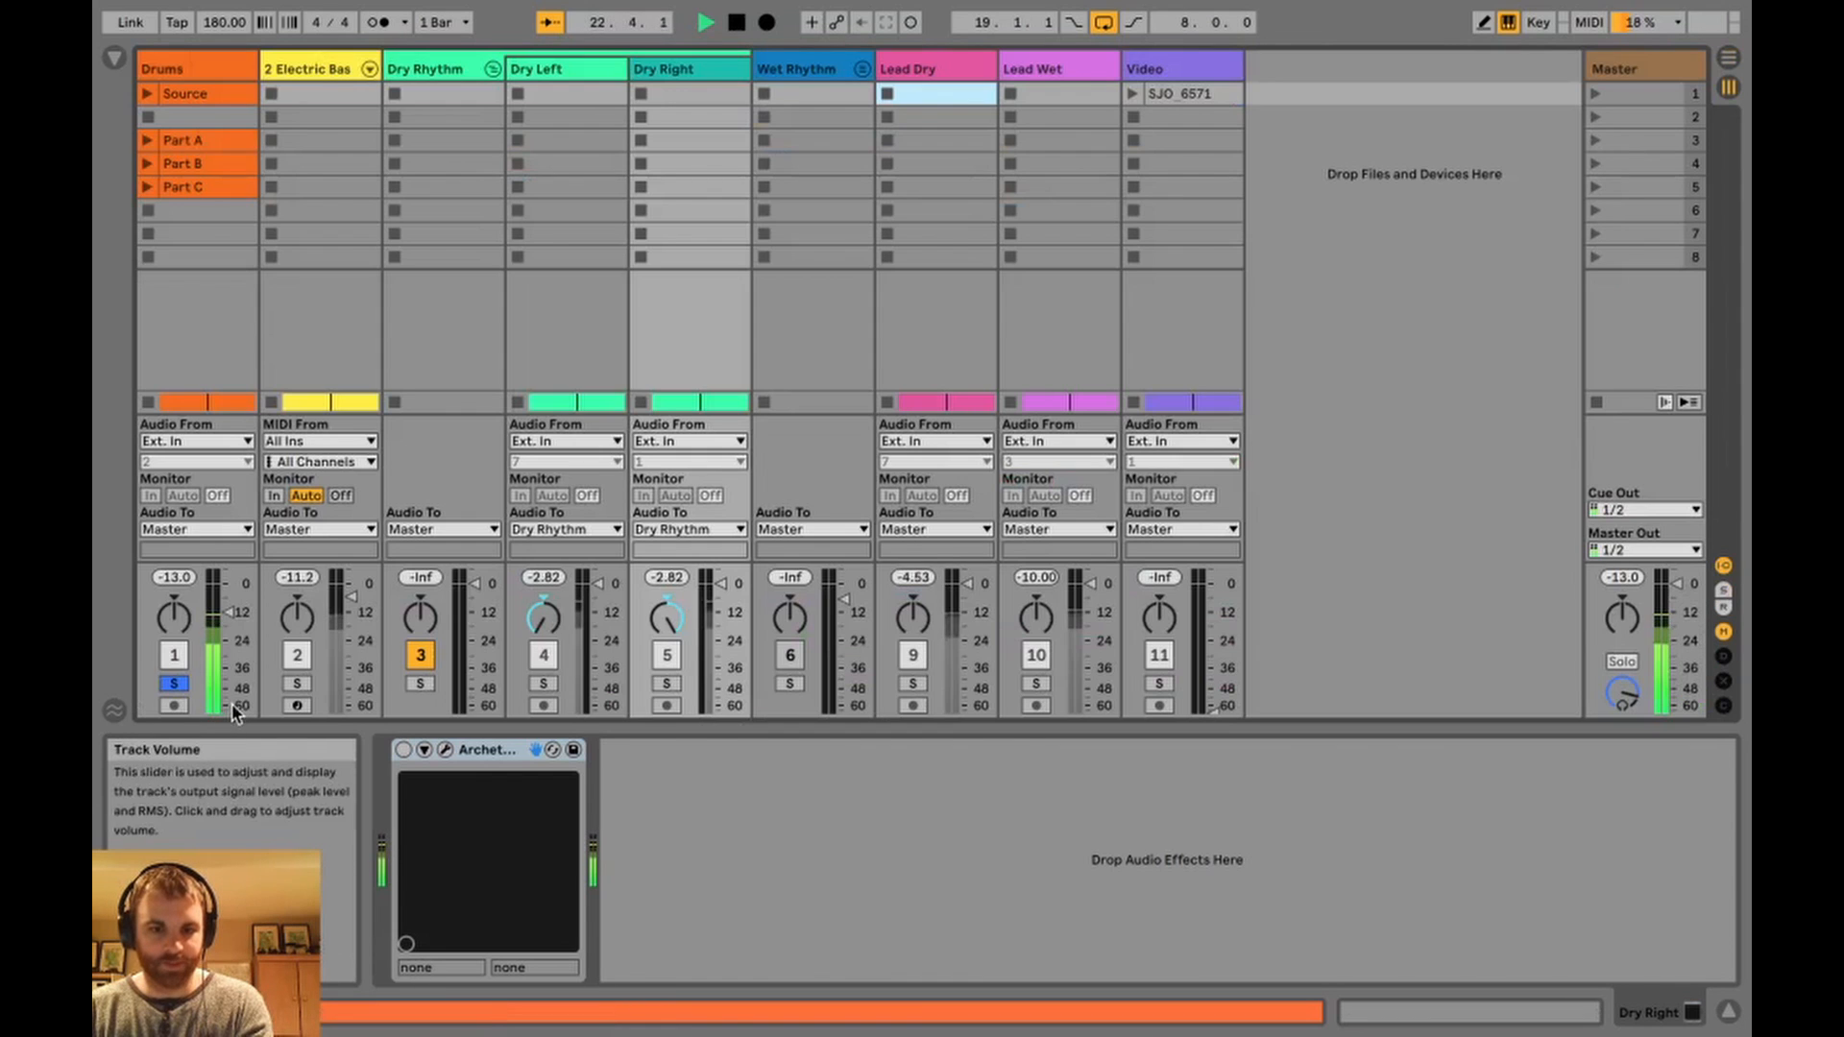
Unsolo the Drums track and mute Lead Dry and Lead Wet while the Part B loop keeps playing.
click(174, 682)
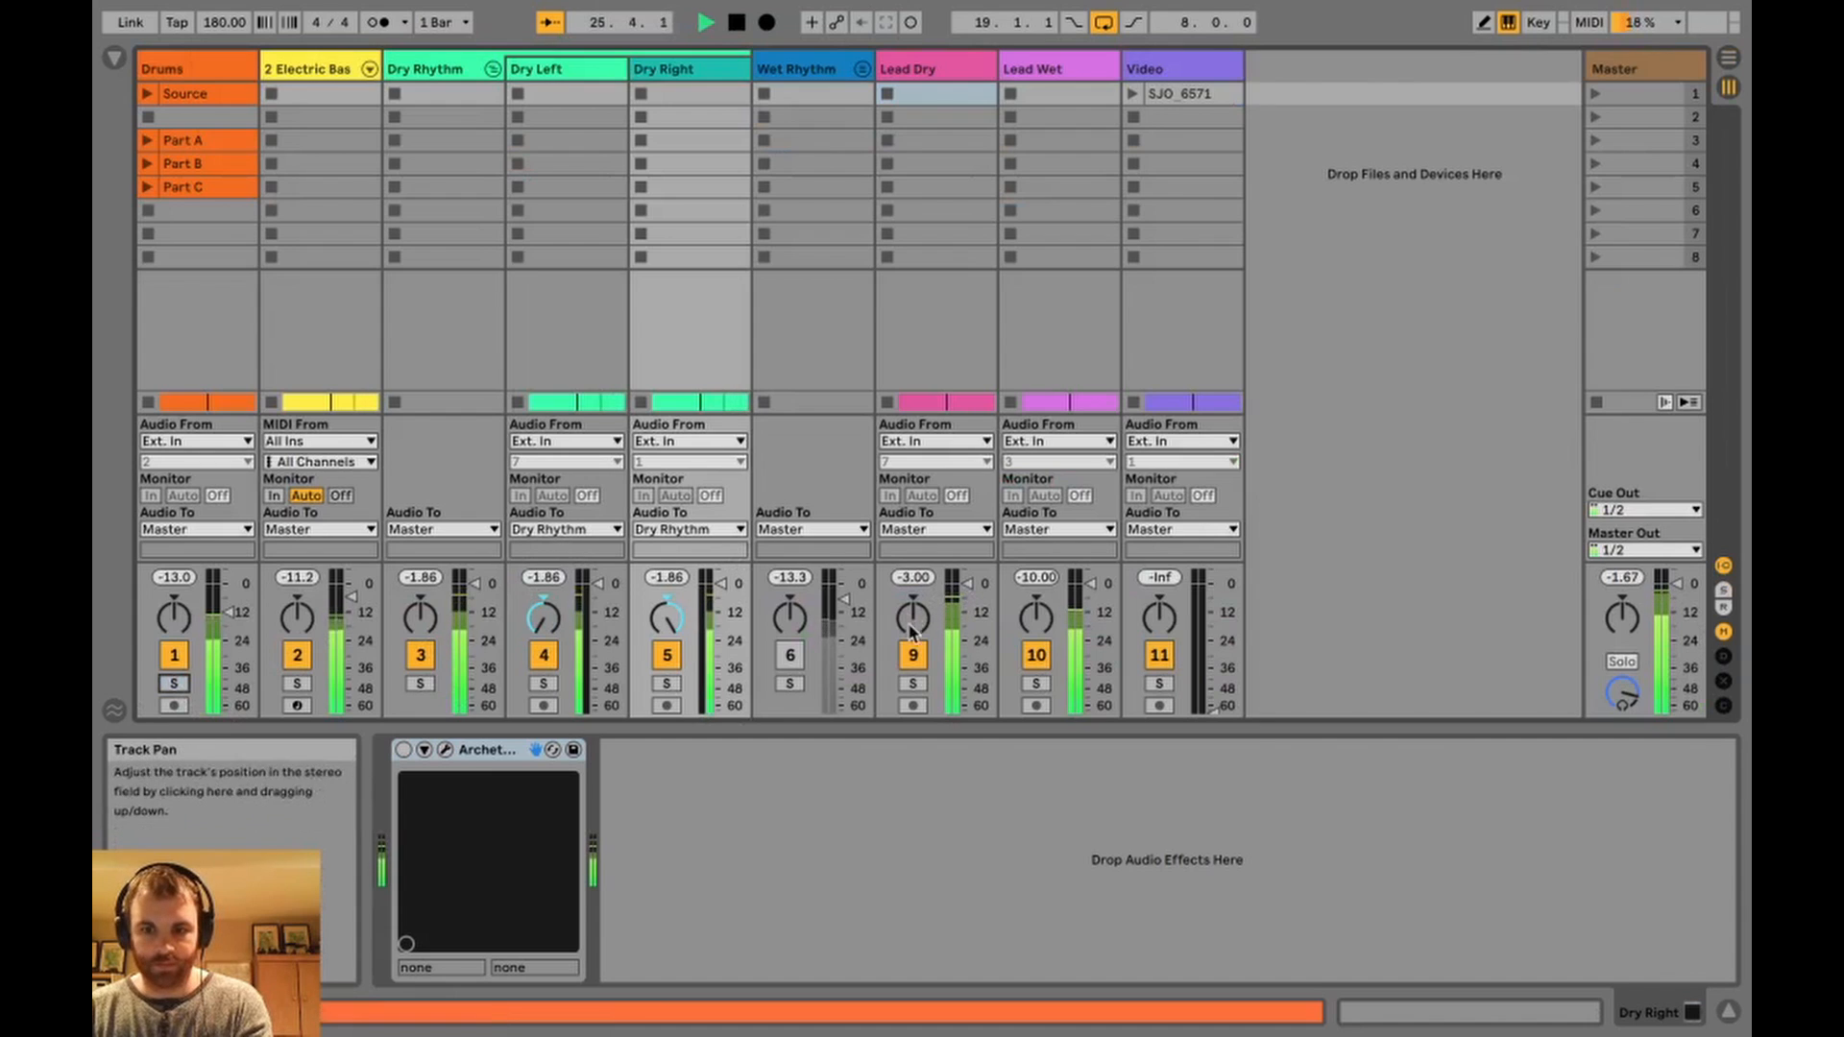
click(912, 655)
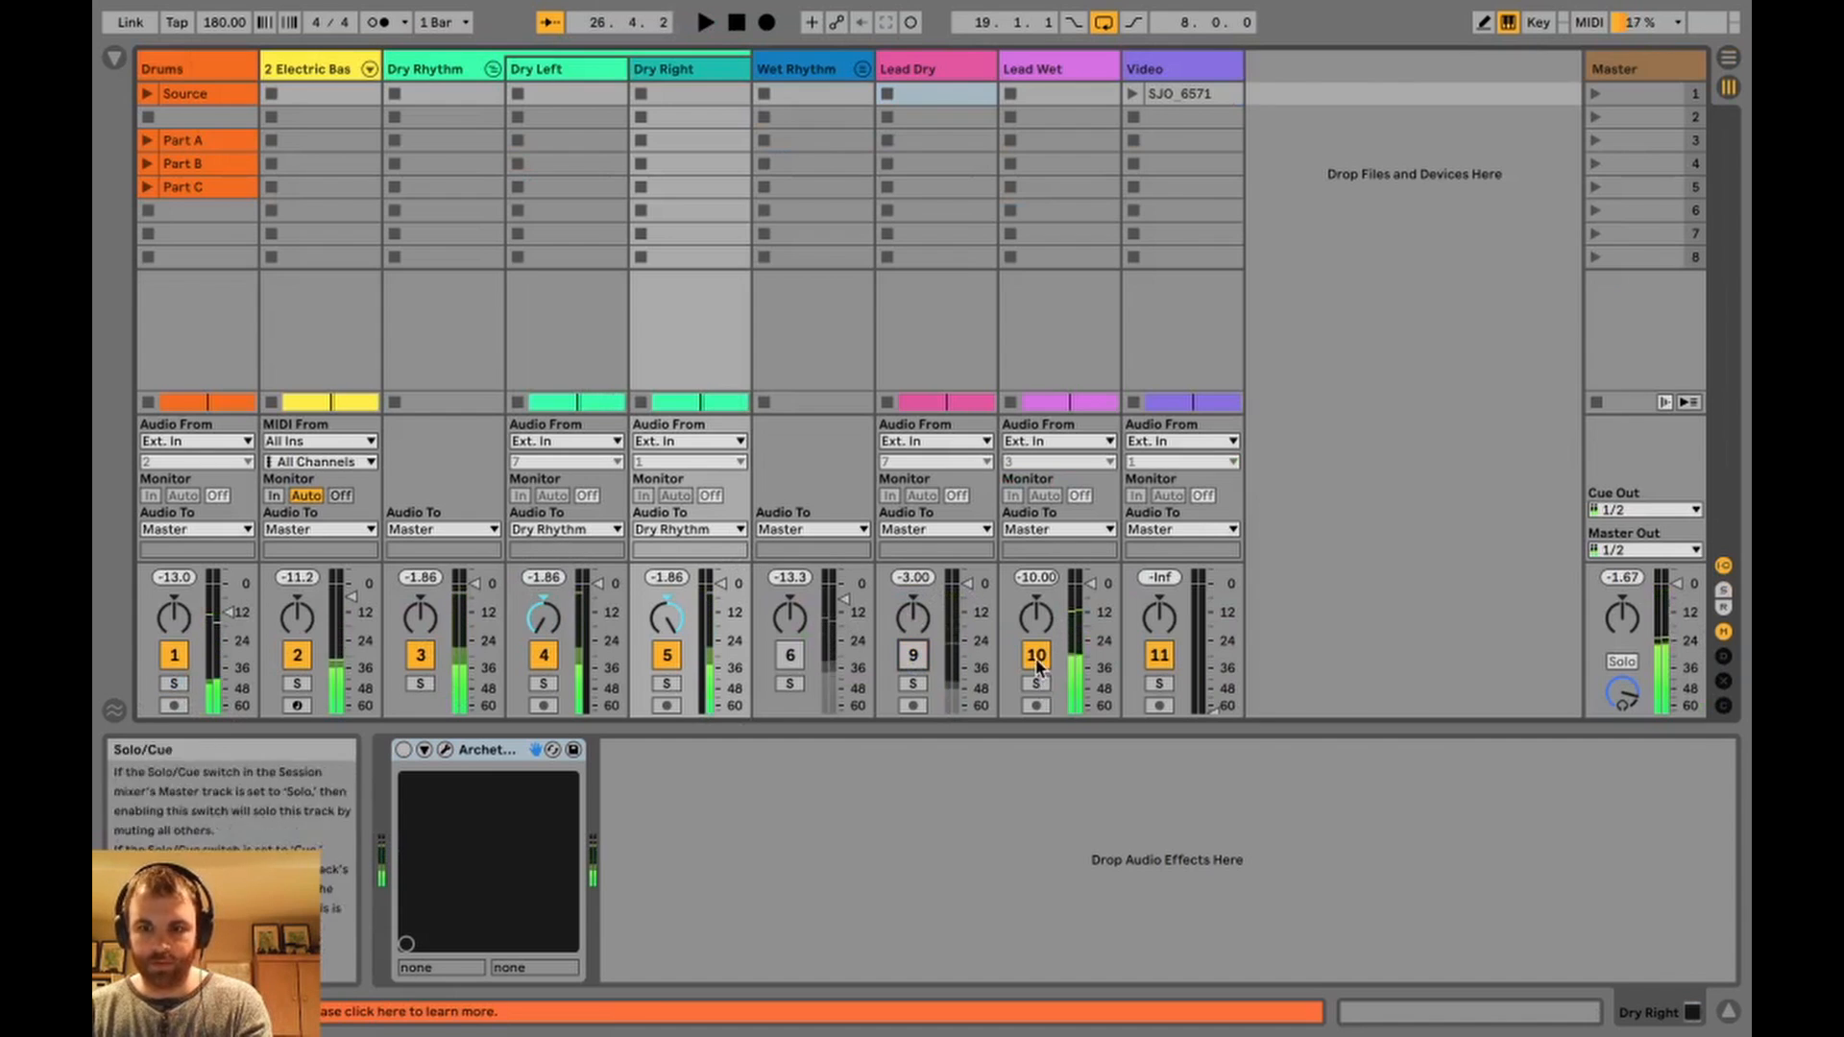
click(1037, 662)
key(Tab)
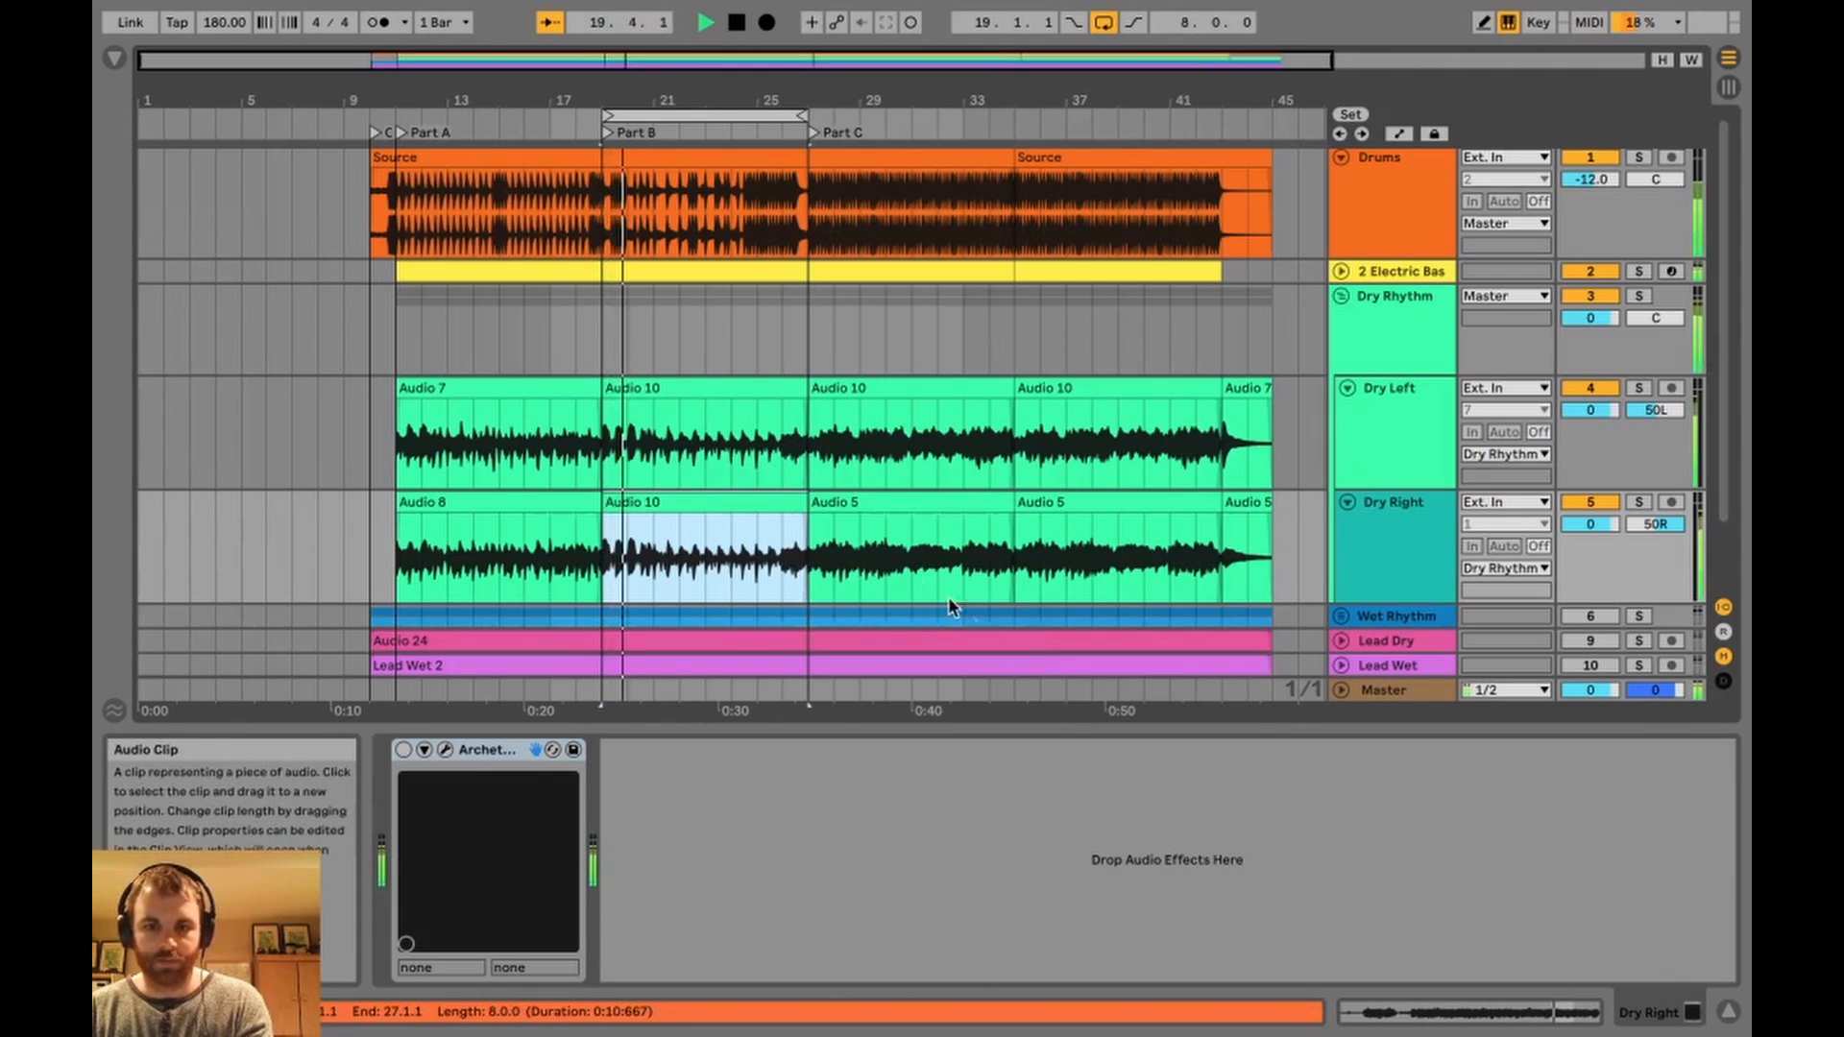
key(Tab)
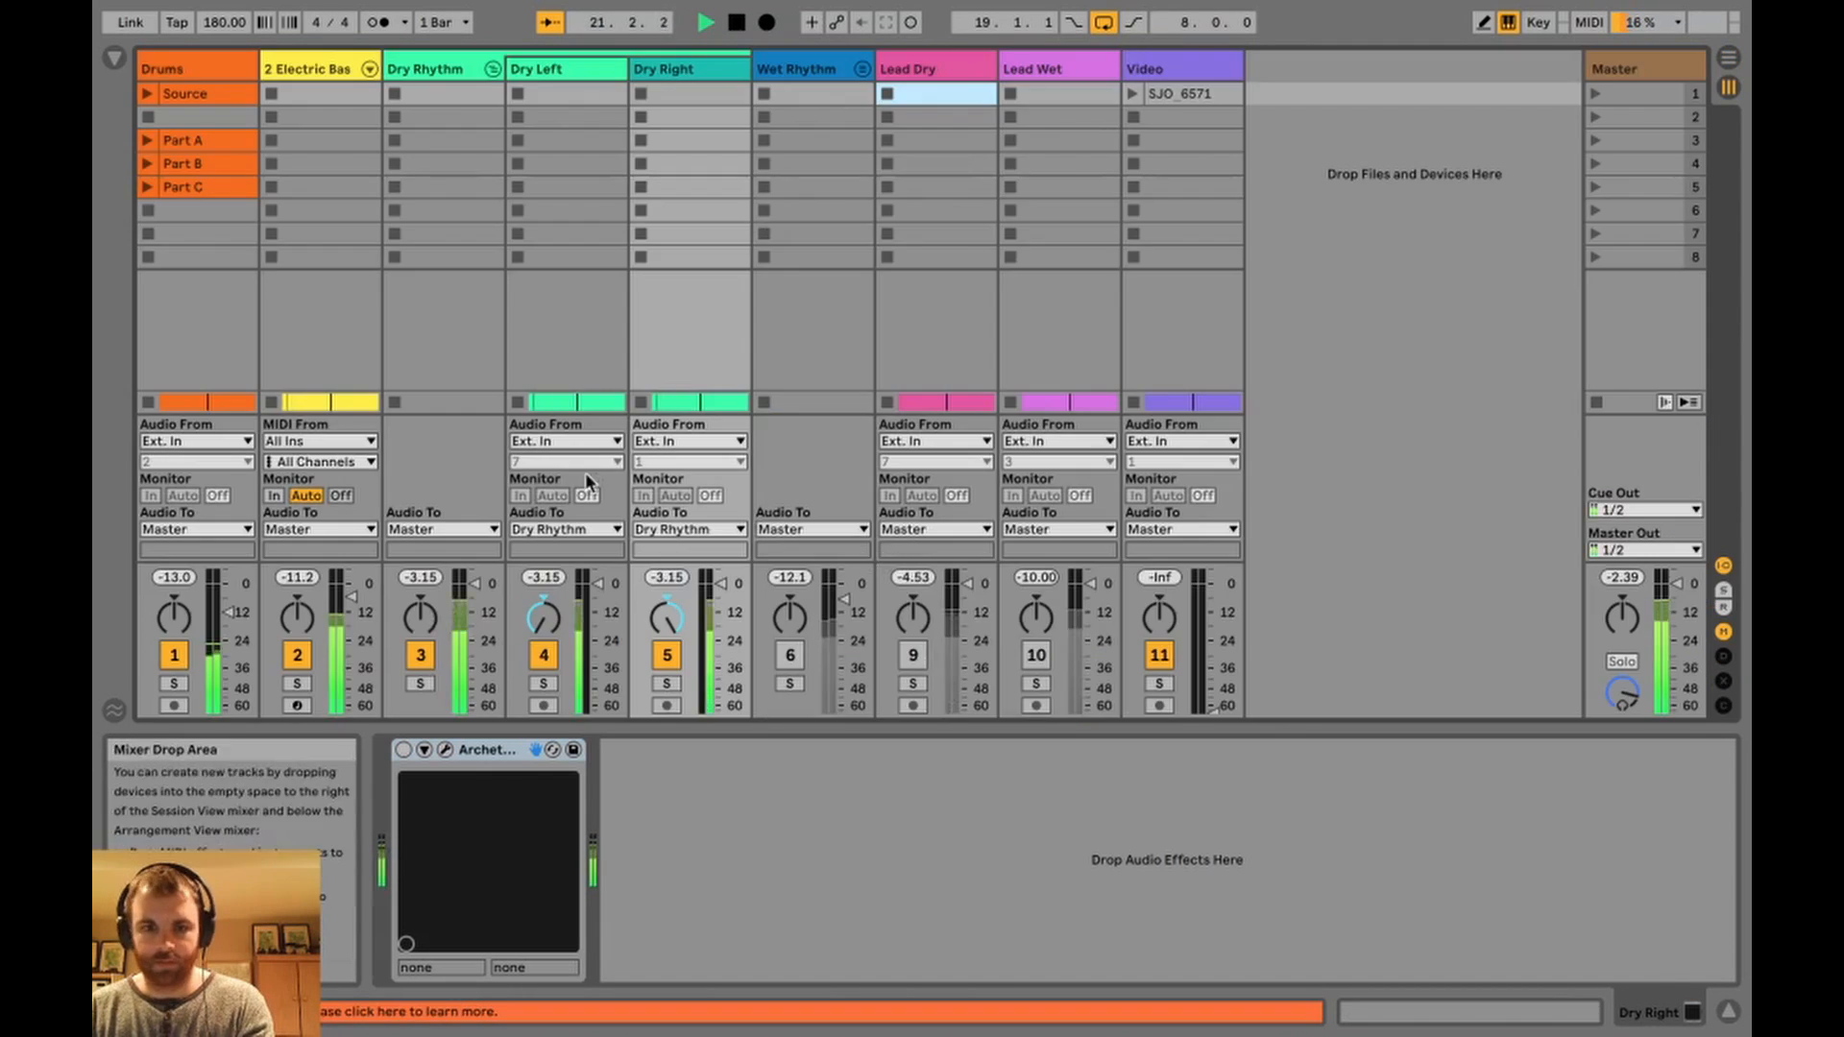
Mute the 2 Electric Bass track during the Part B loop, return to Arrangement View and stop playback.
click(296, 655)
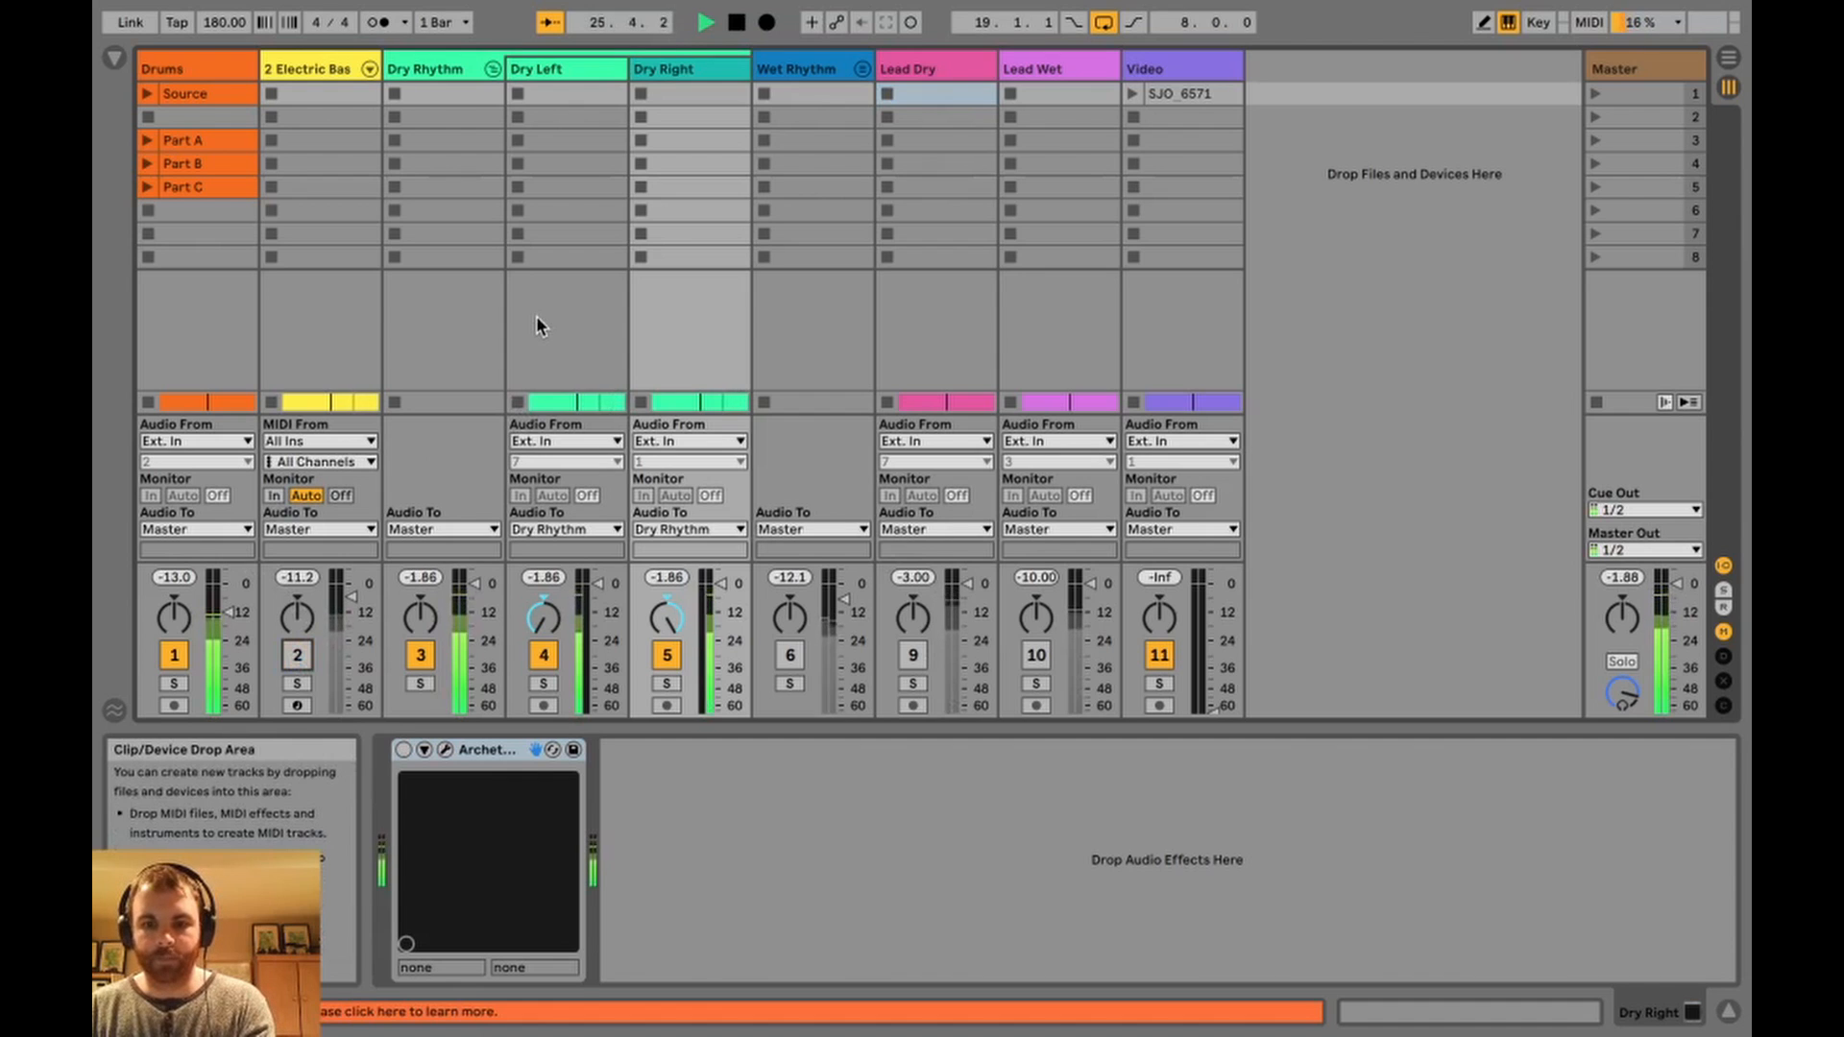
key(Tab)
key(space)
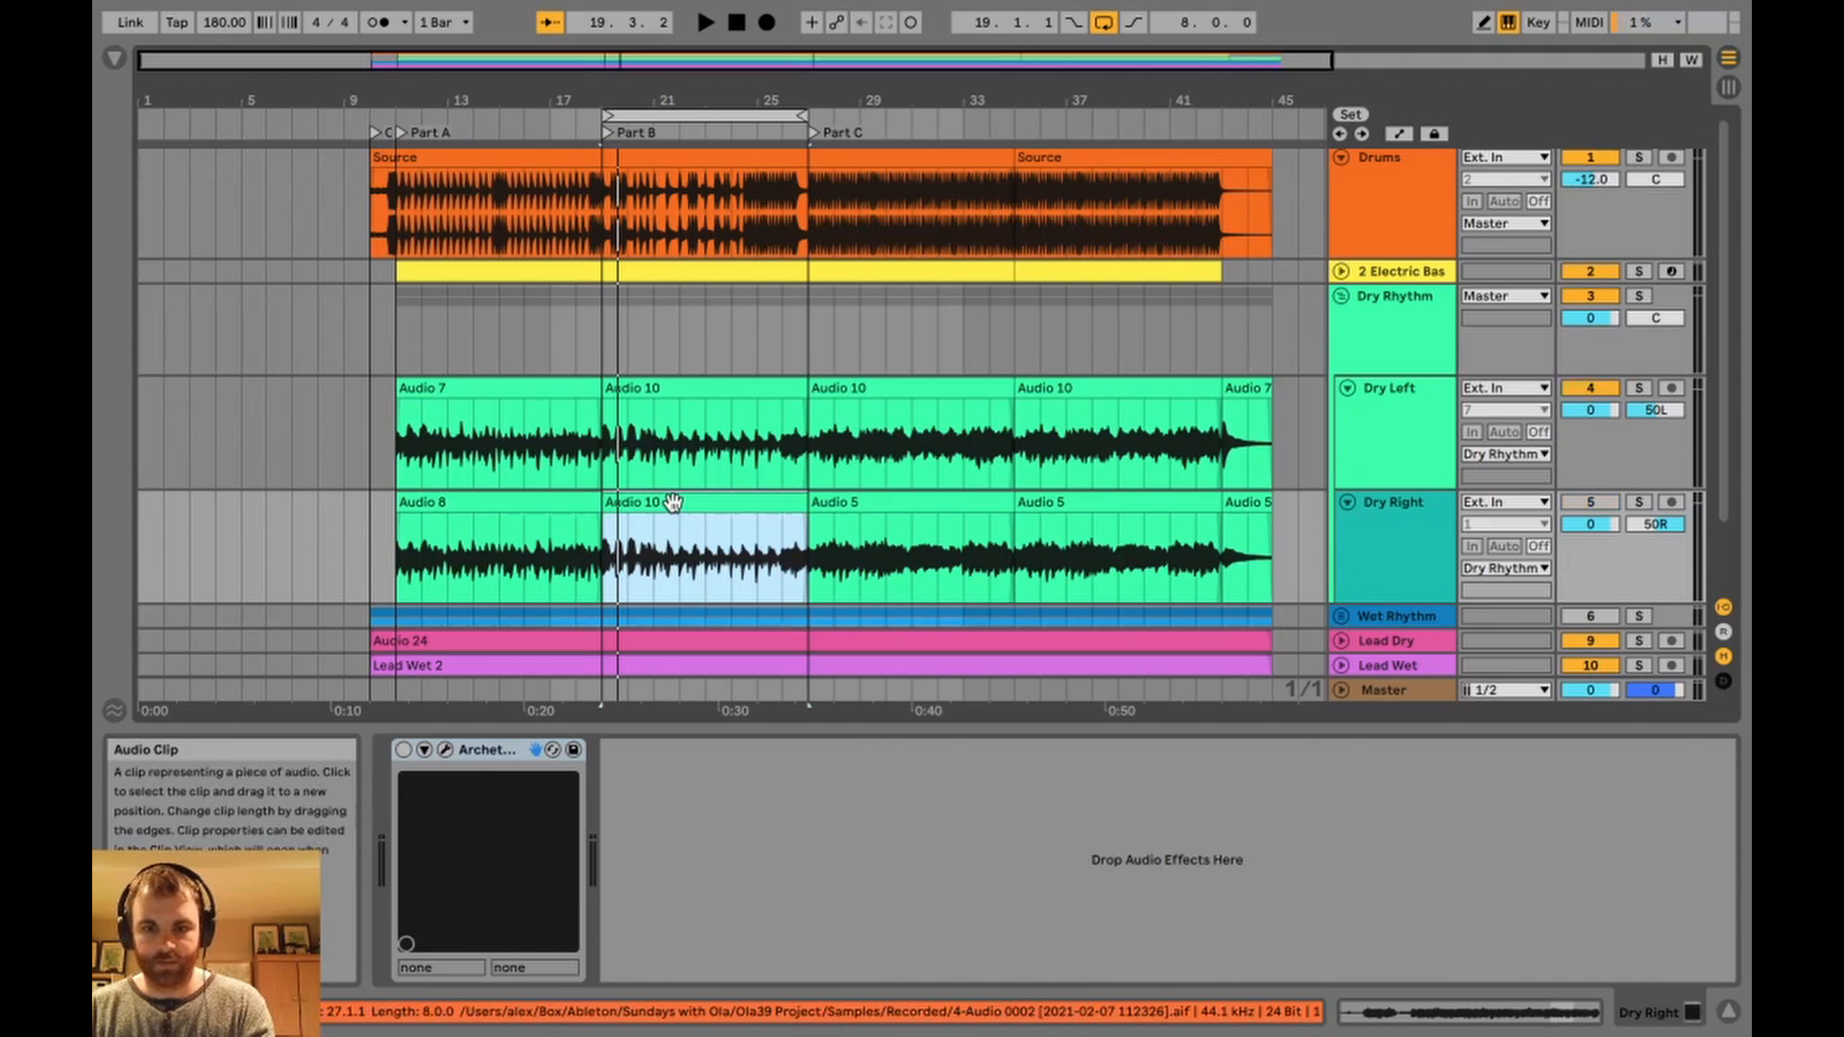
Undo back past the clip copy so that Audio 11 is restored in Part B of Dry Right, and select that clip.
key(super+z)
key(super+z)
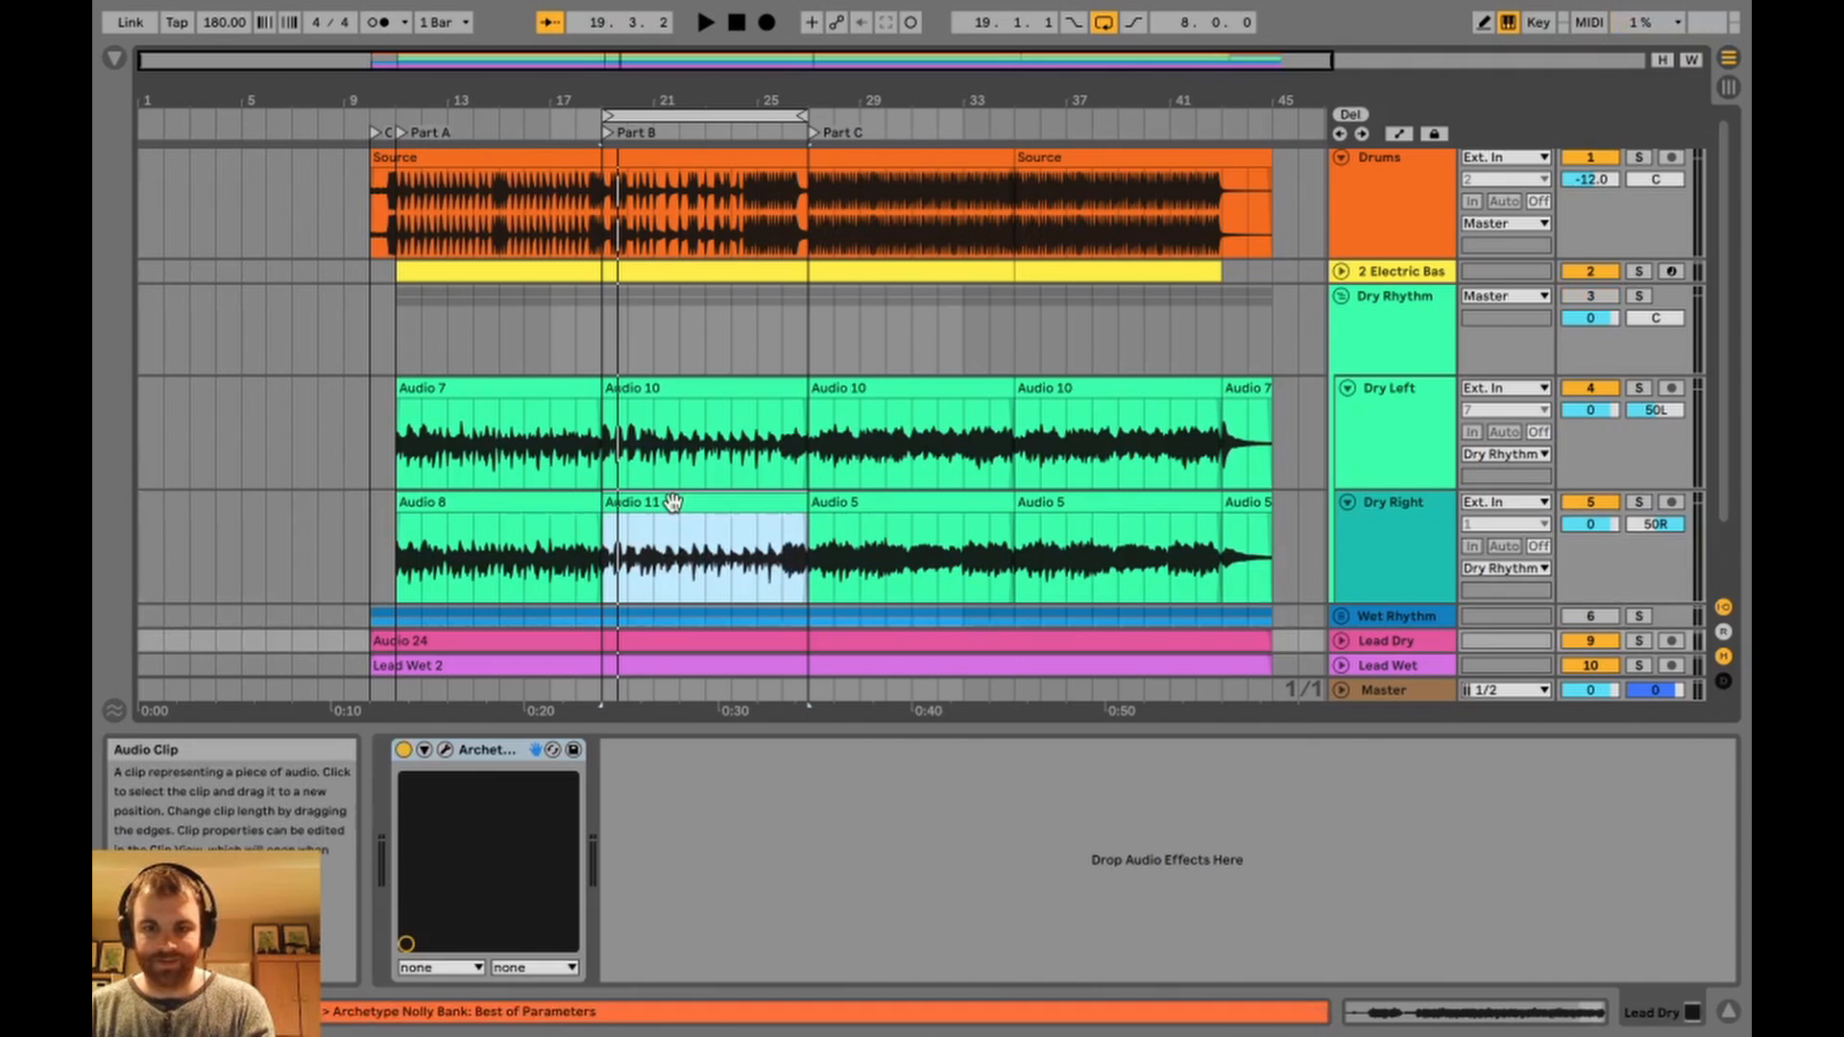
click(670, 509)
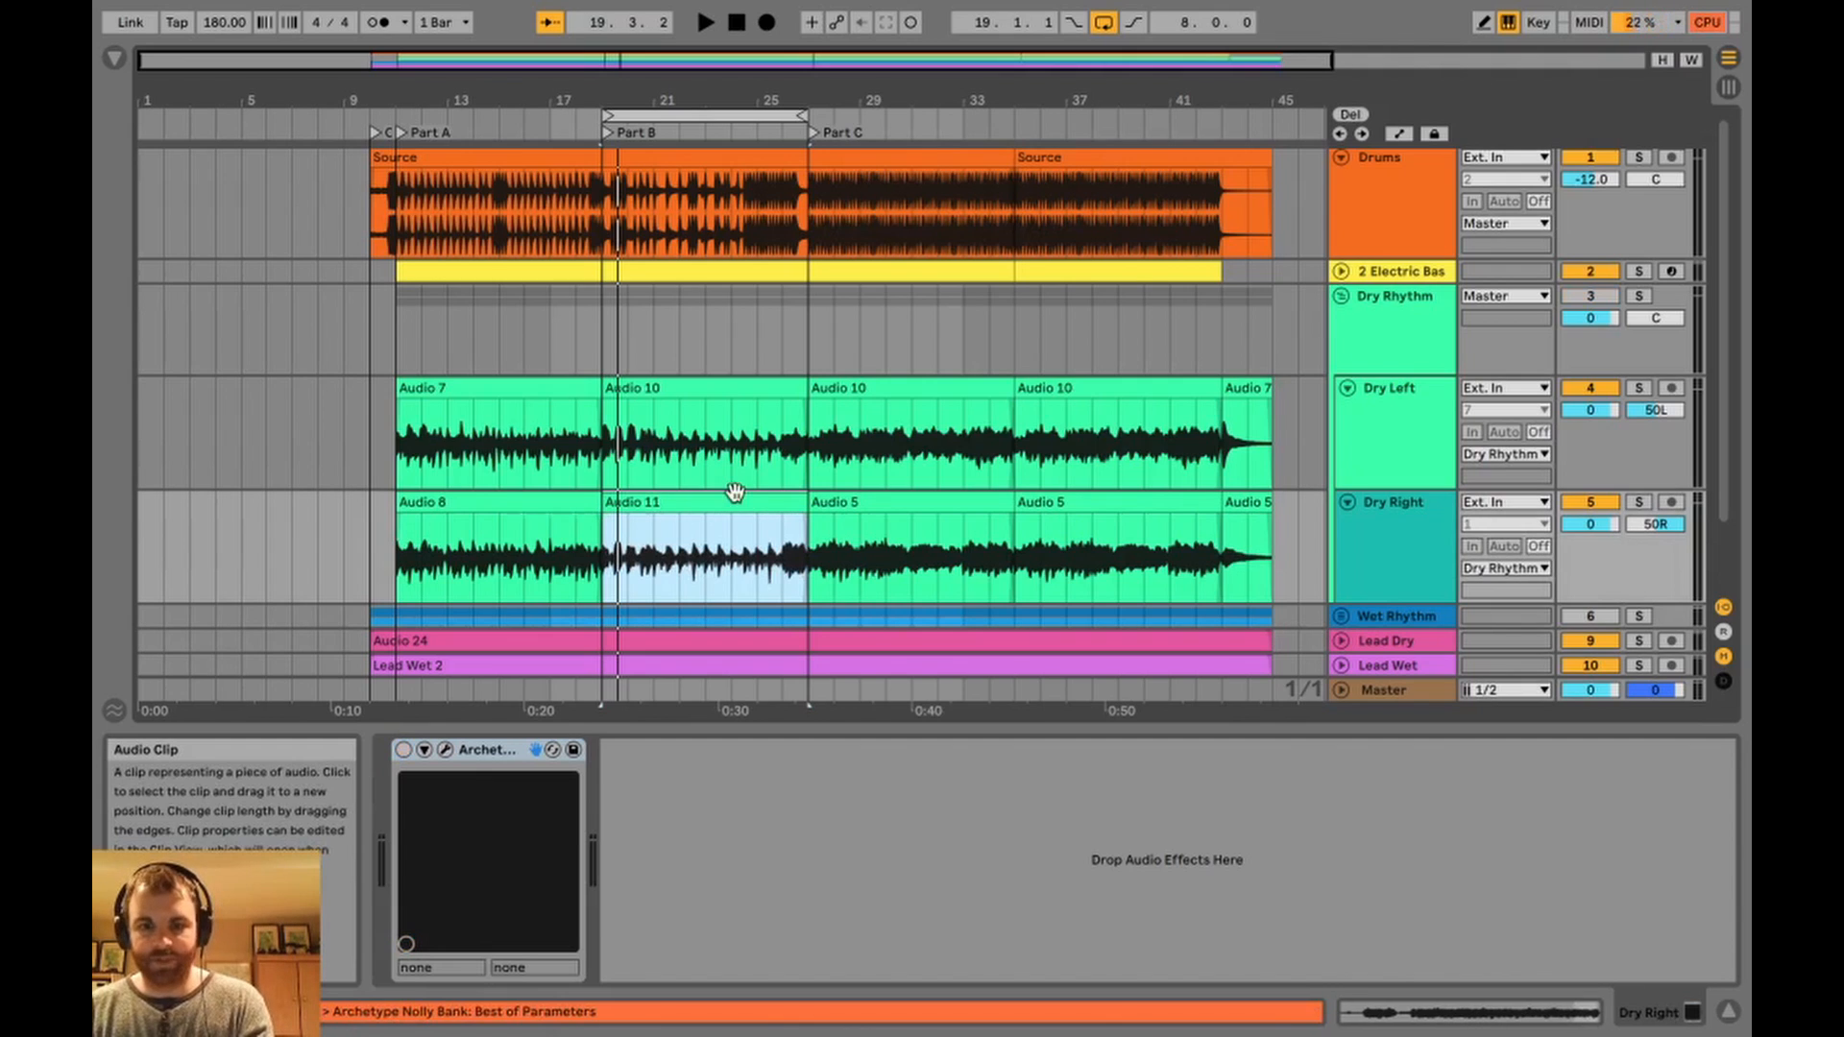
Mute the 2 Electric Bass, Lead Dry and Lead Wet tracks and activate the Dry Rhythm group.
click(1577, 275)
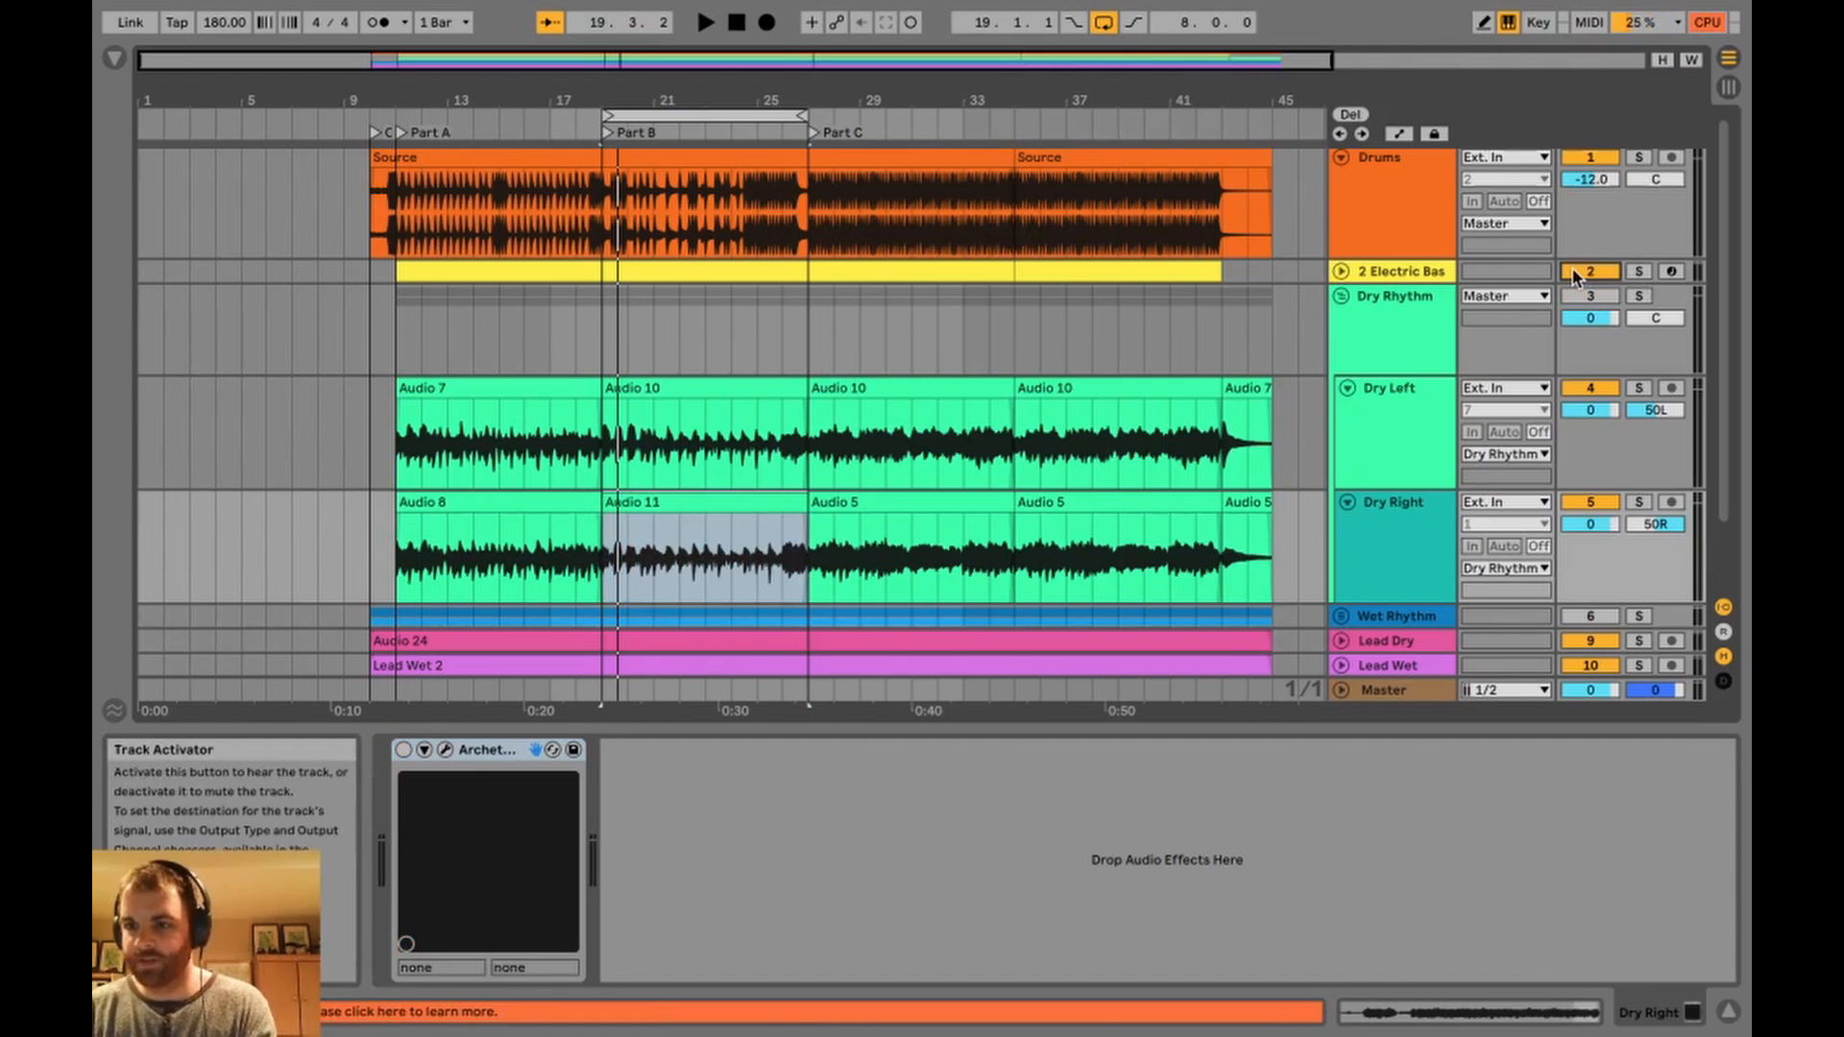
click(1589, 641)
click(1589, 664)
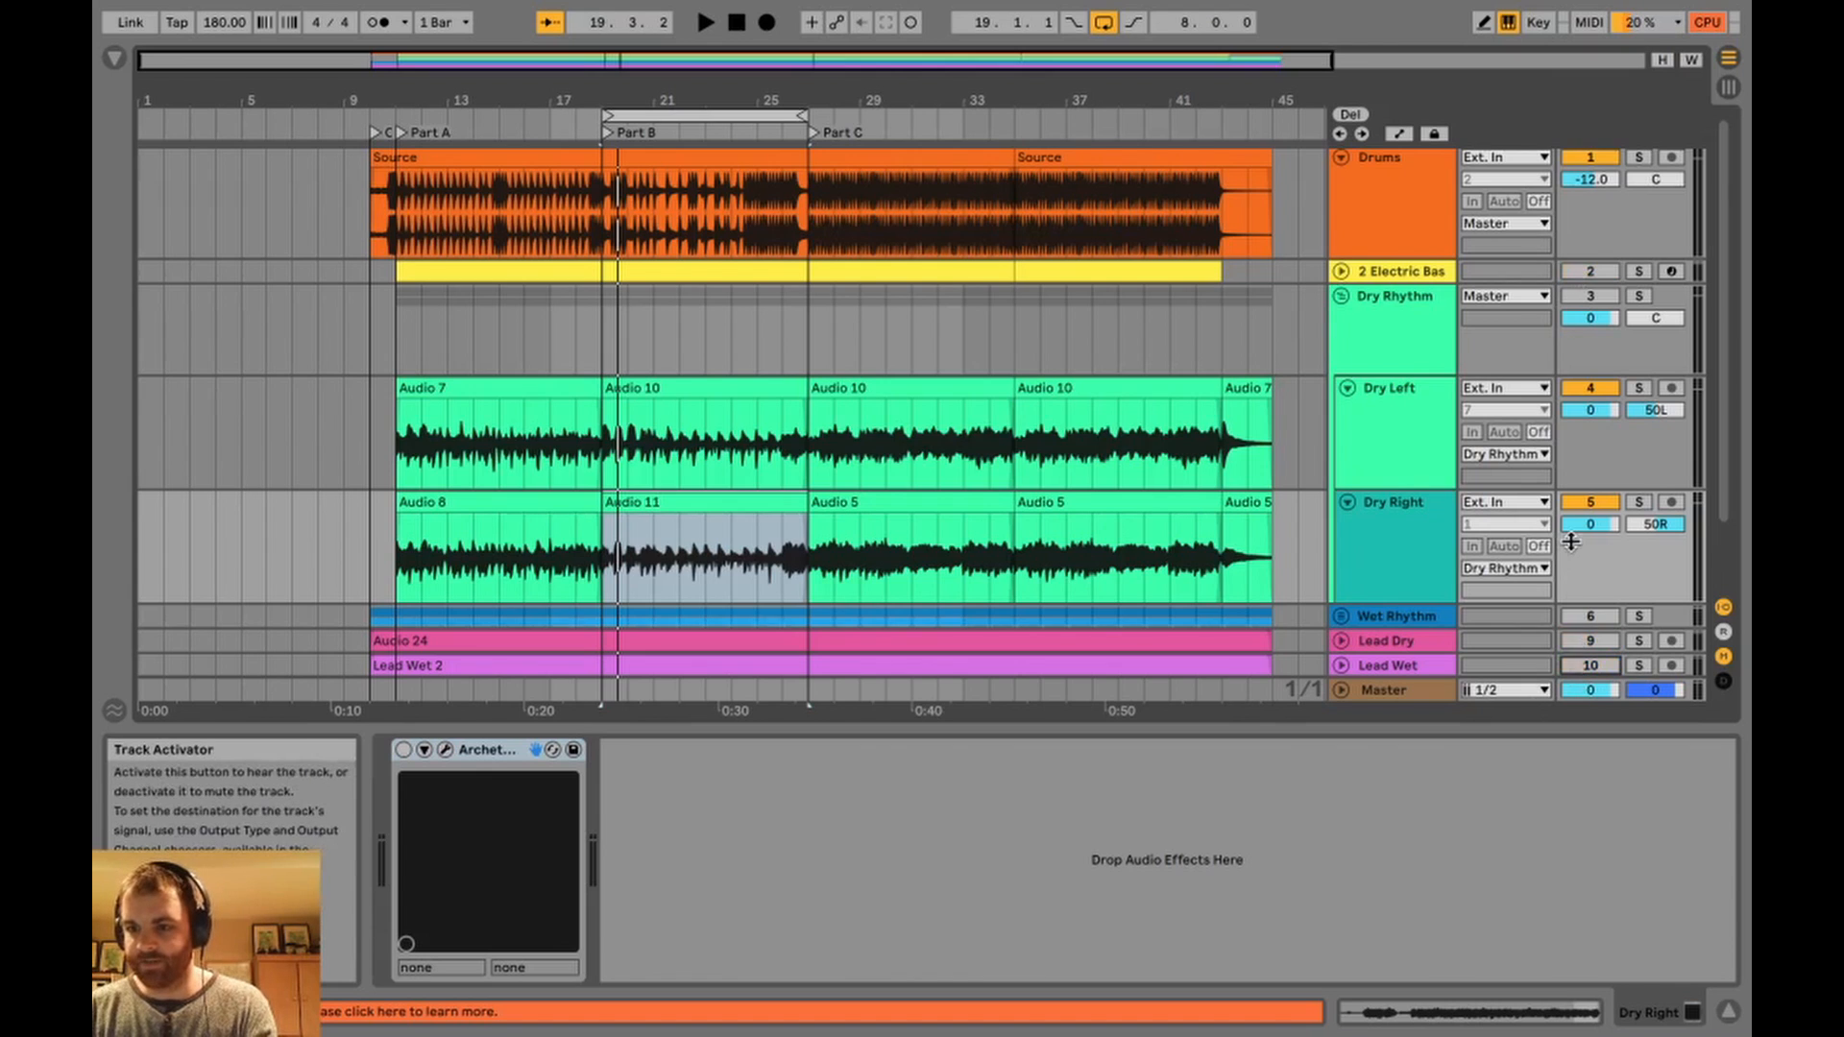
scroll(1558, 532, down, 2)
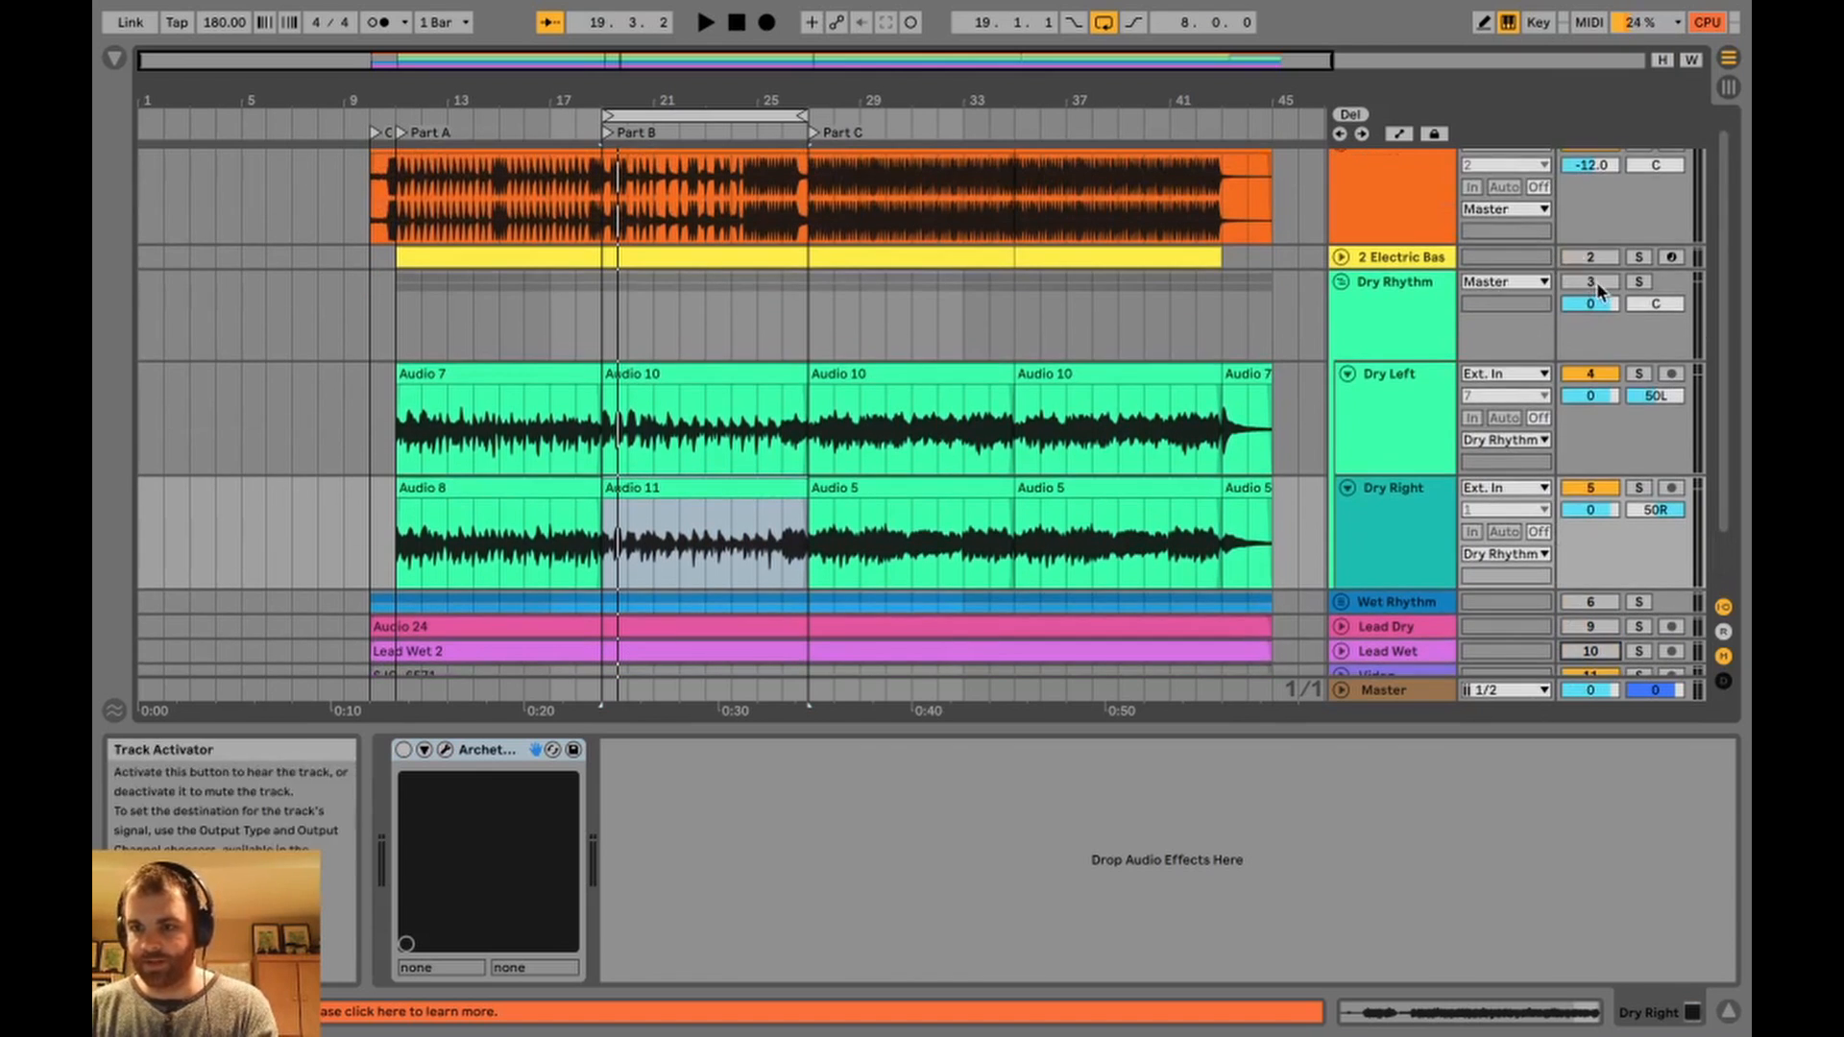
click(1589, 282)
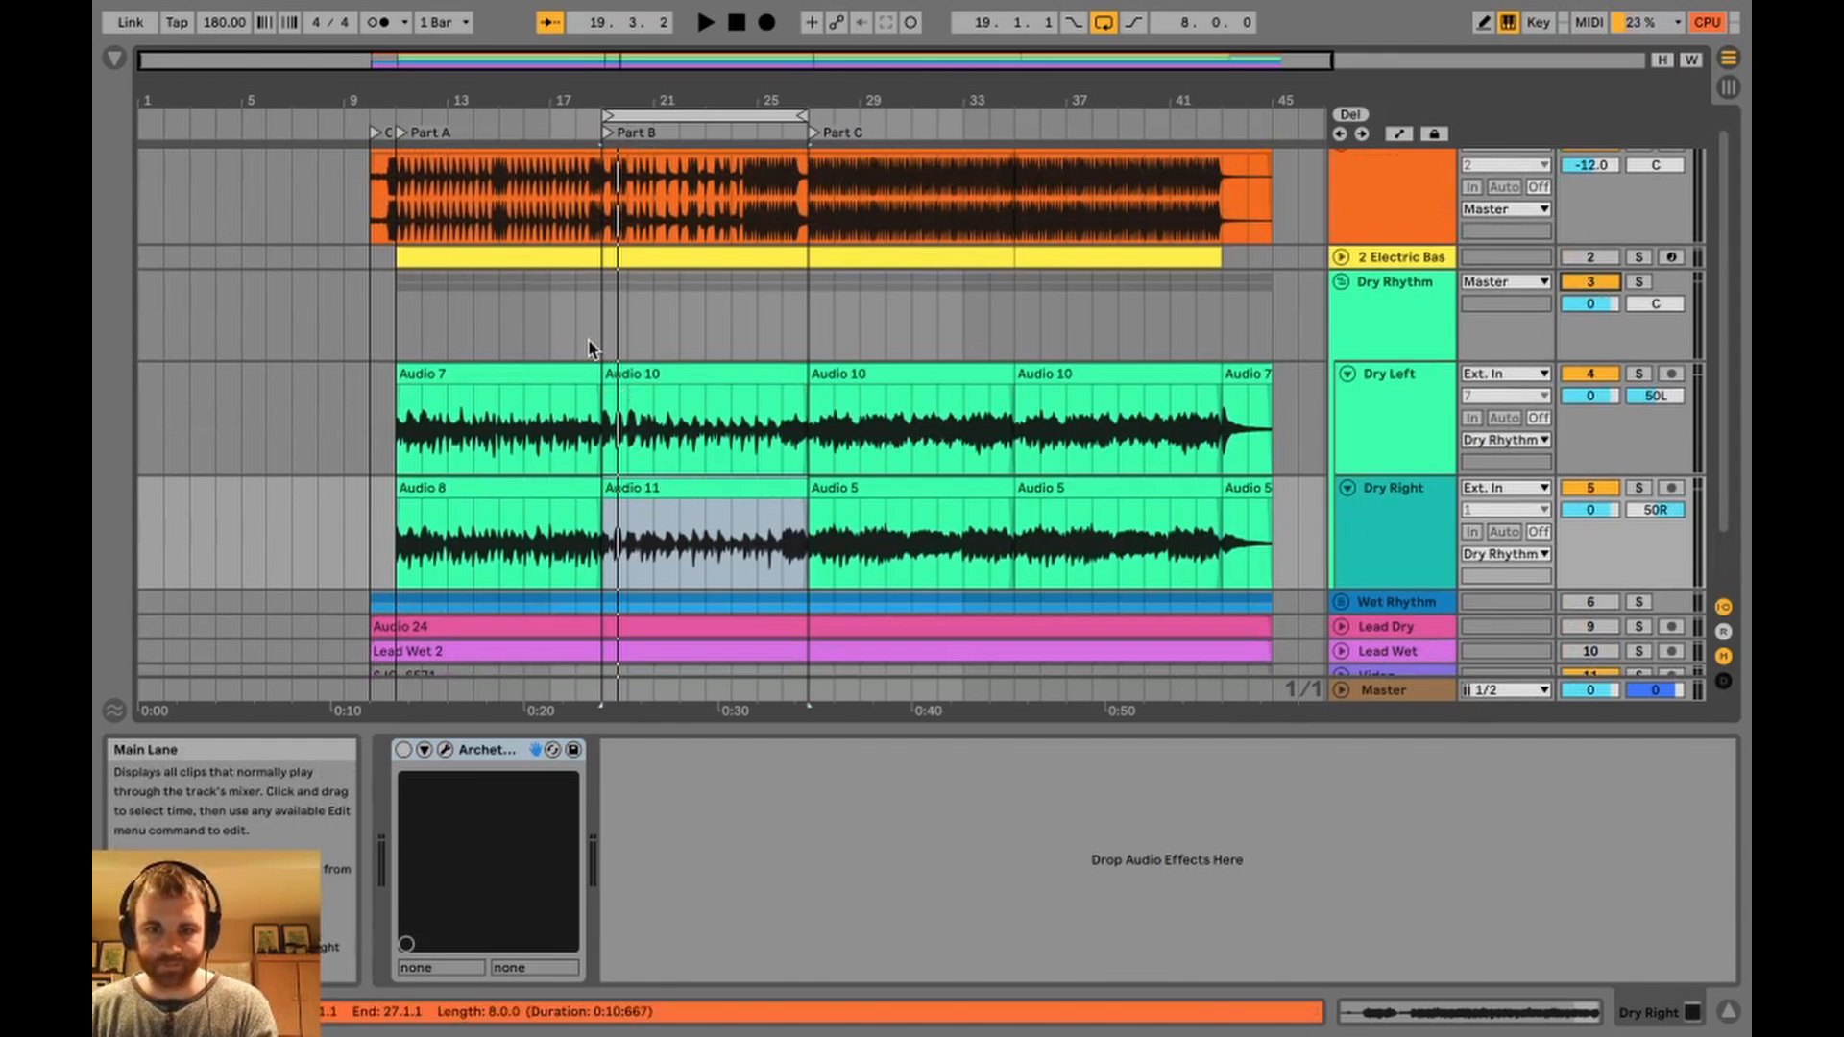
Play Part B from bar 19 to hear the two different dry rhythm takes together.
click(602, 342)
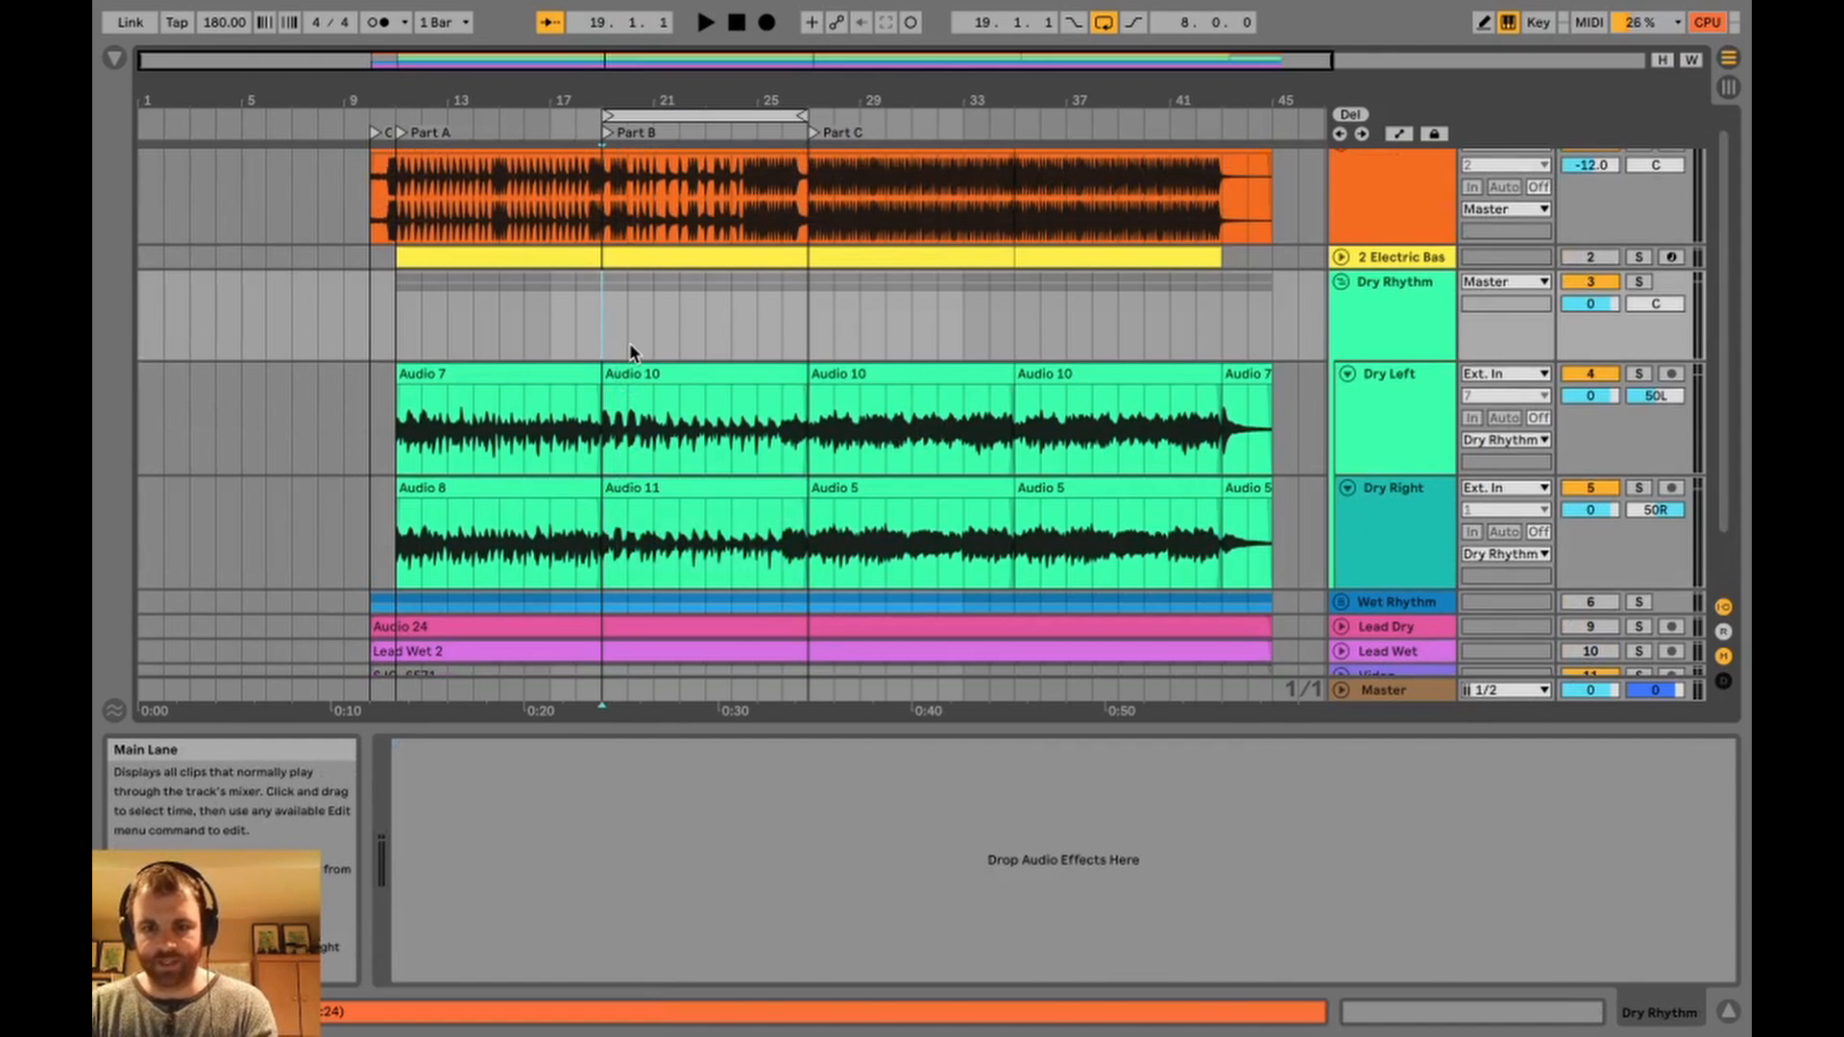
key(space)
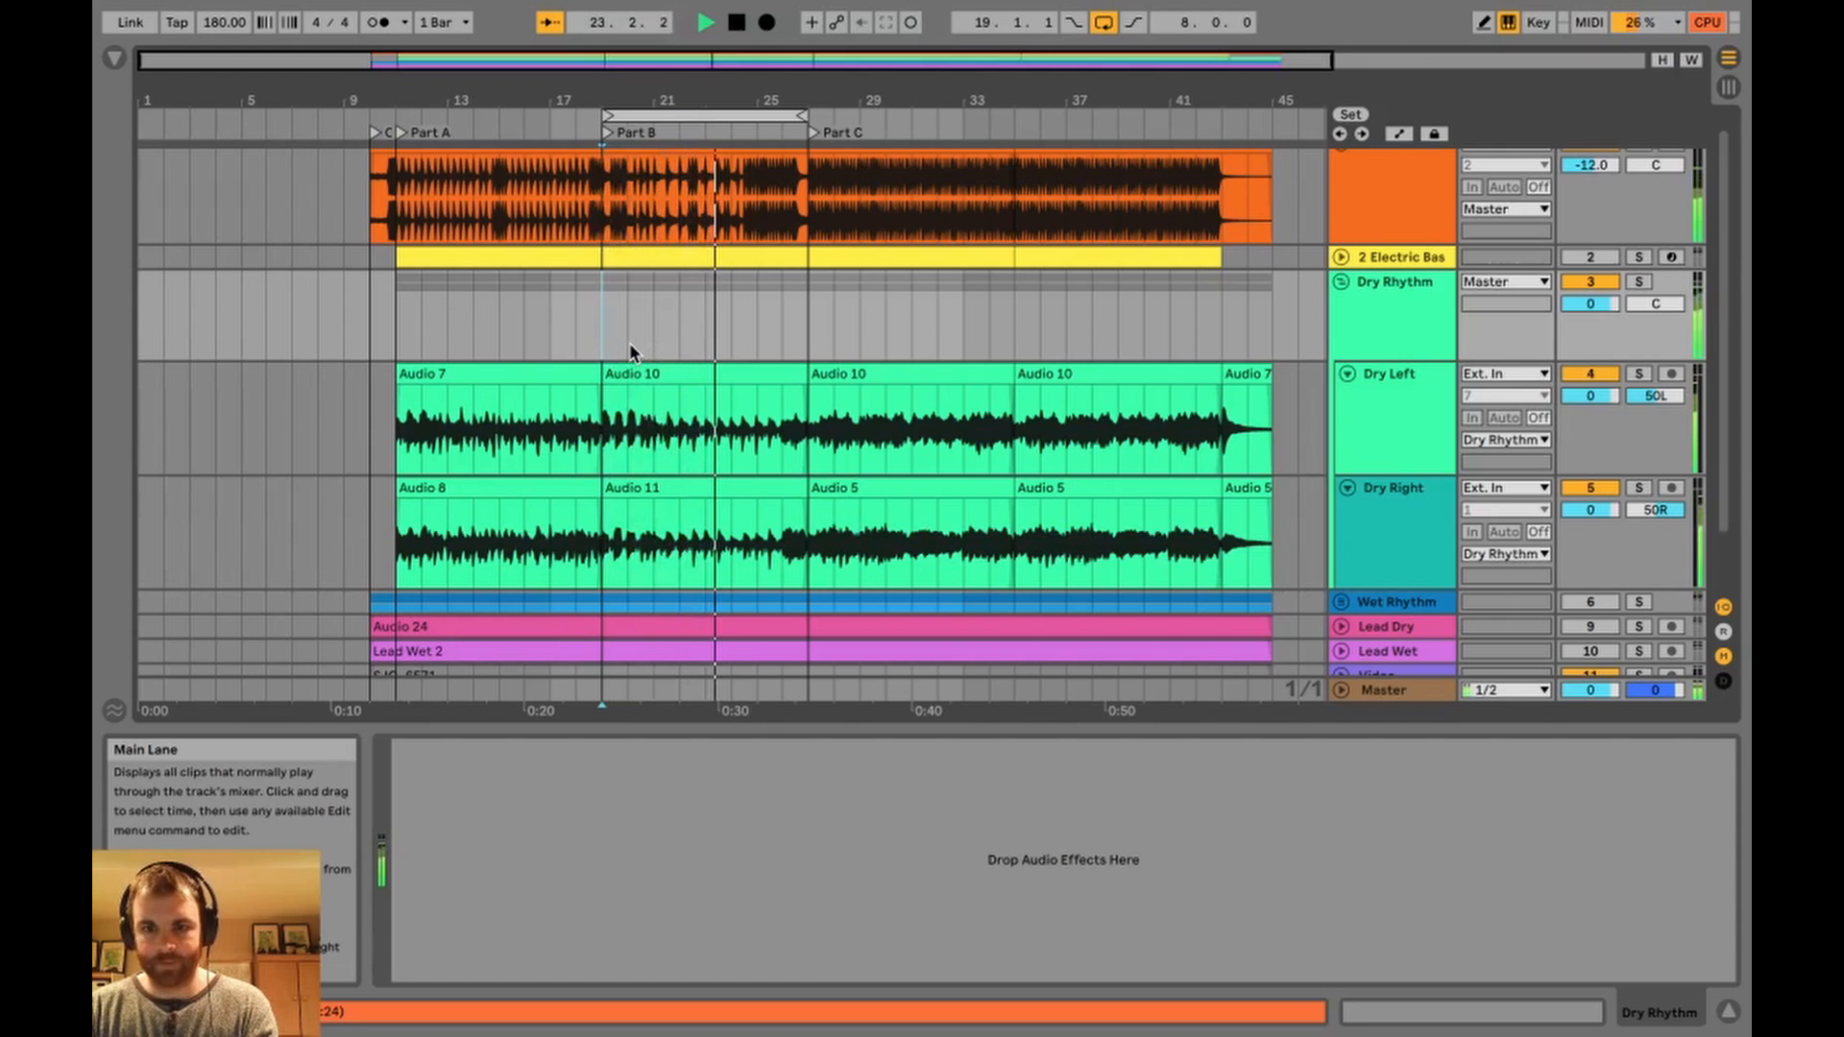
key(space)
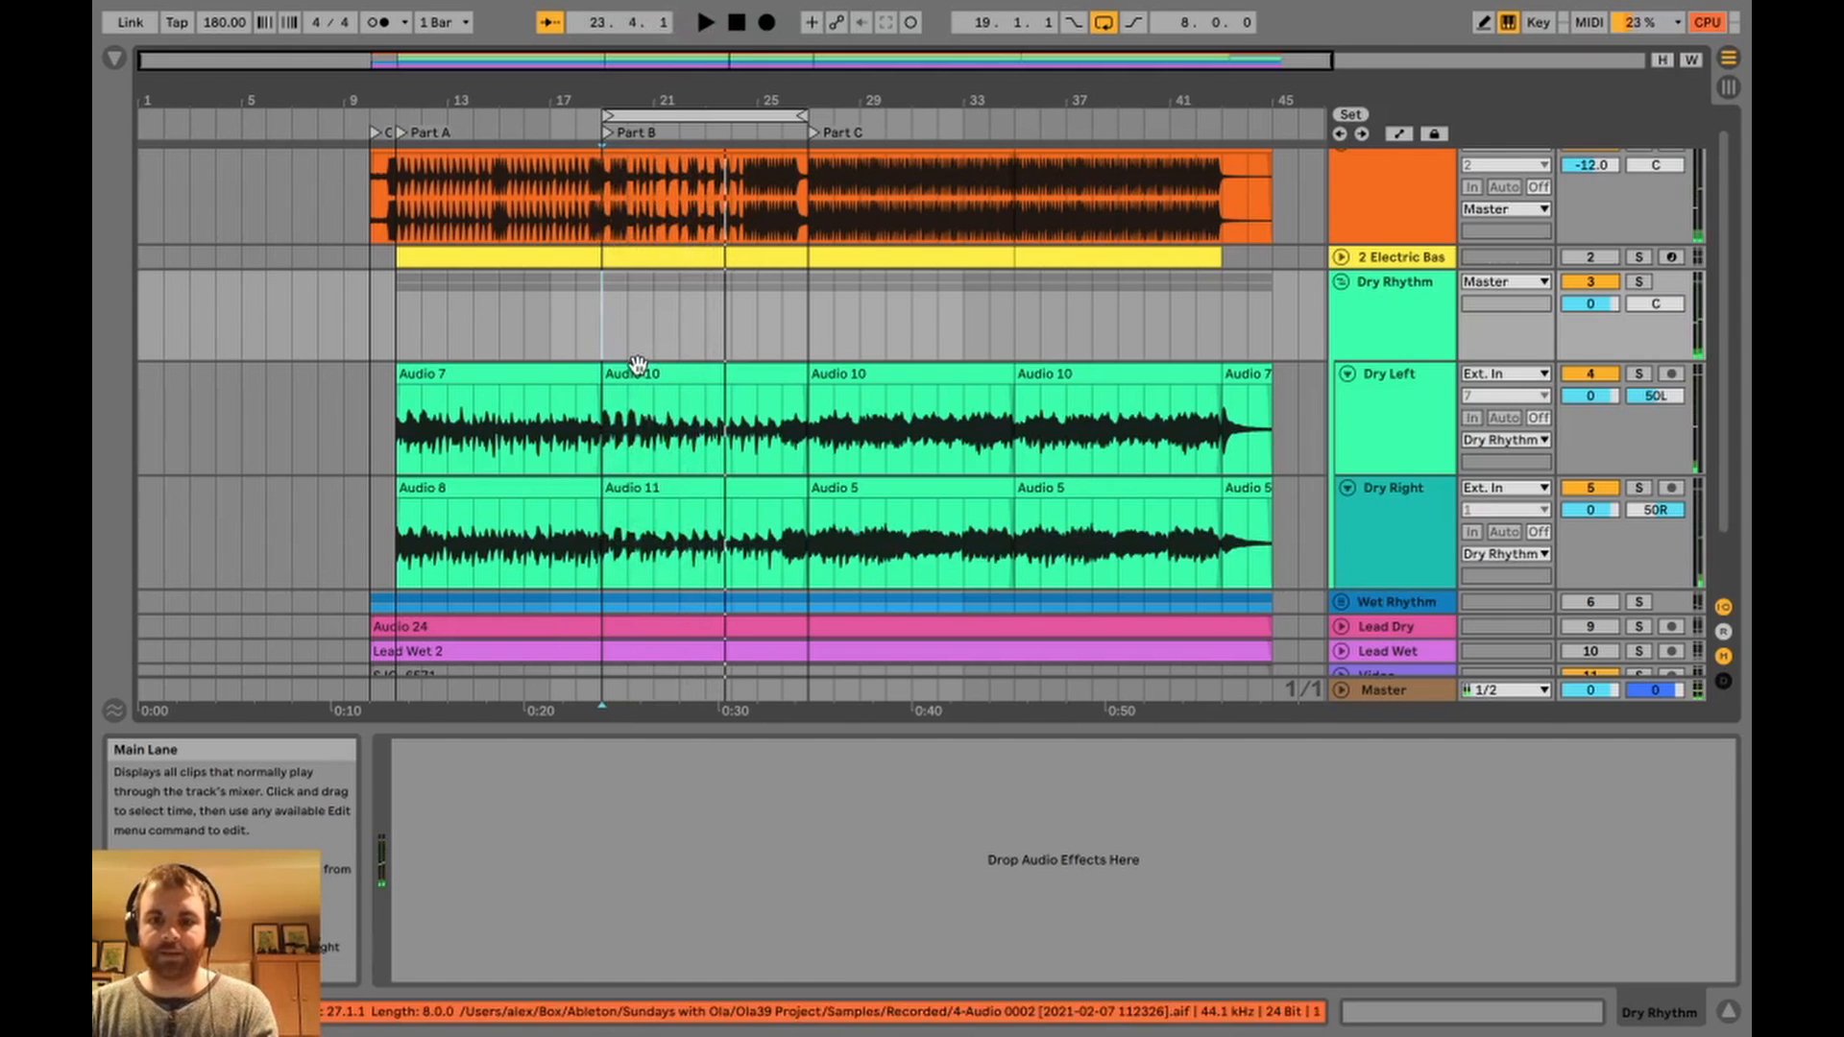
Copy the Part B clip Audio 10 from Dry Left onto Dry Right and audition the loop with identical takes.
click(636, 370)
drag(638, 364, 627, 486)
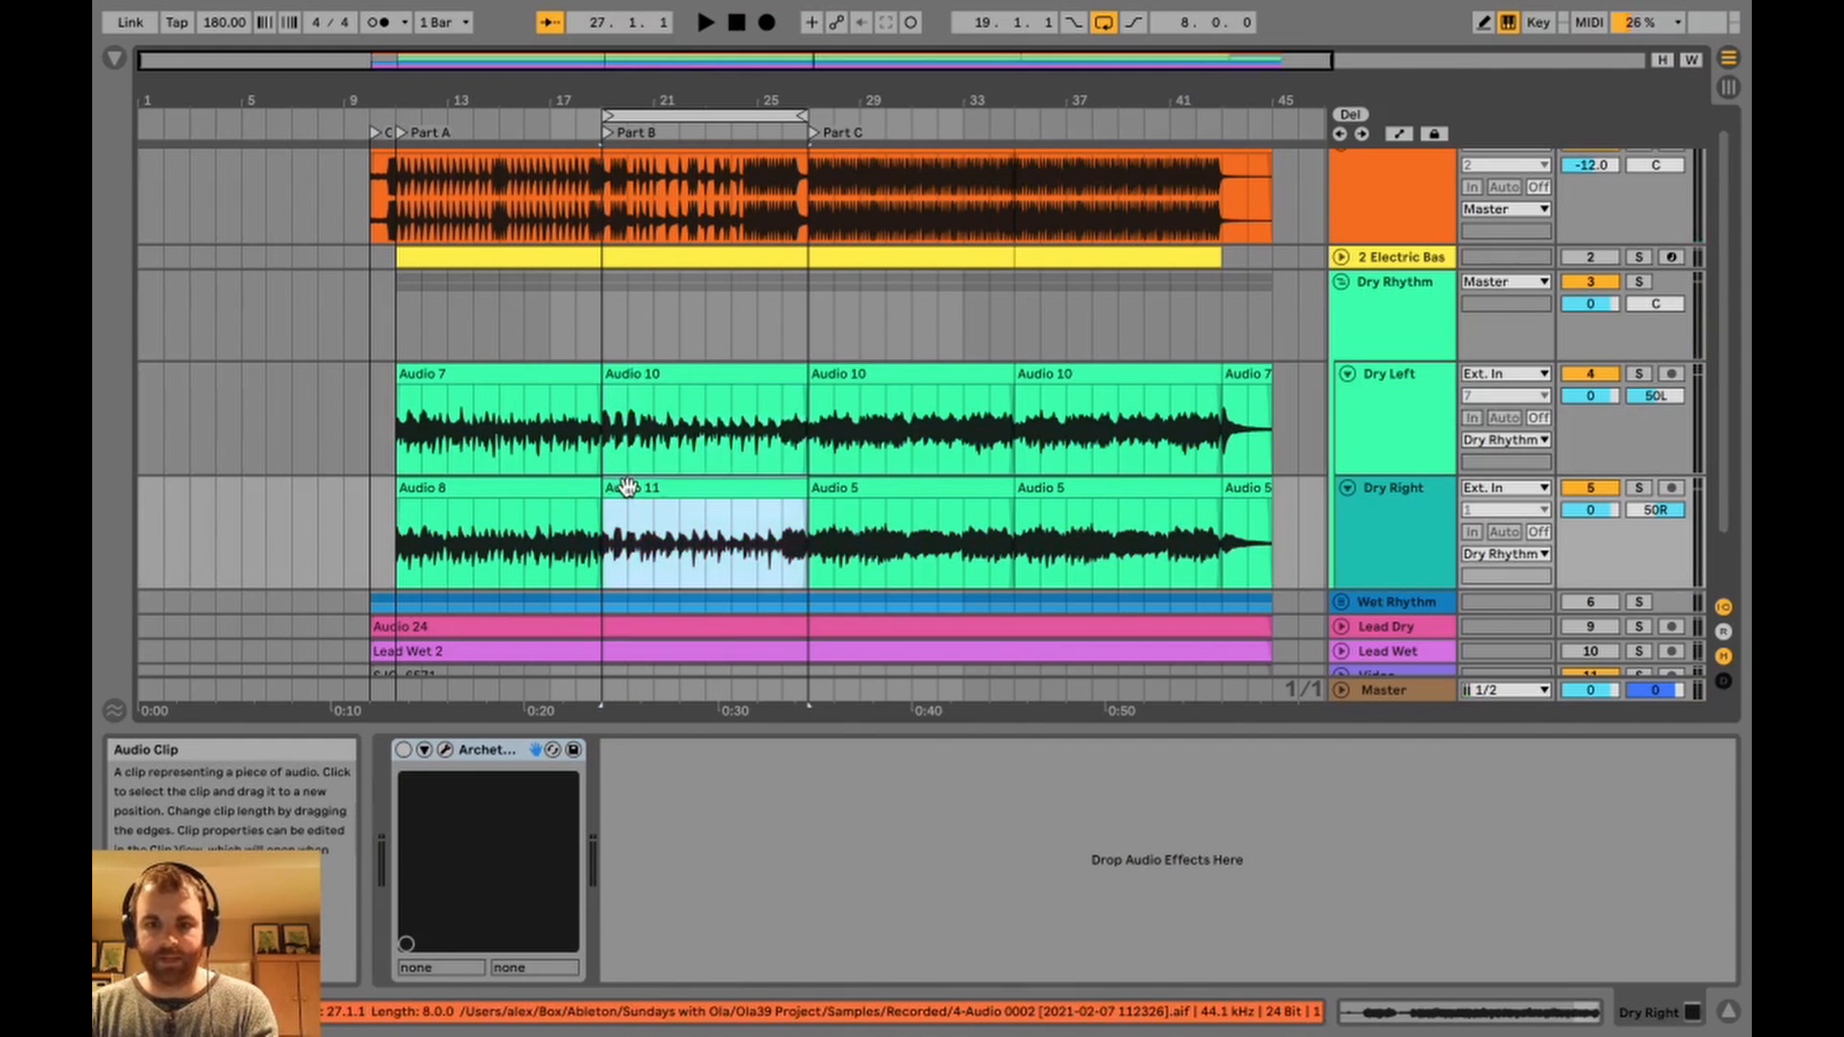
key(space)
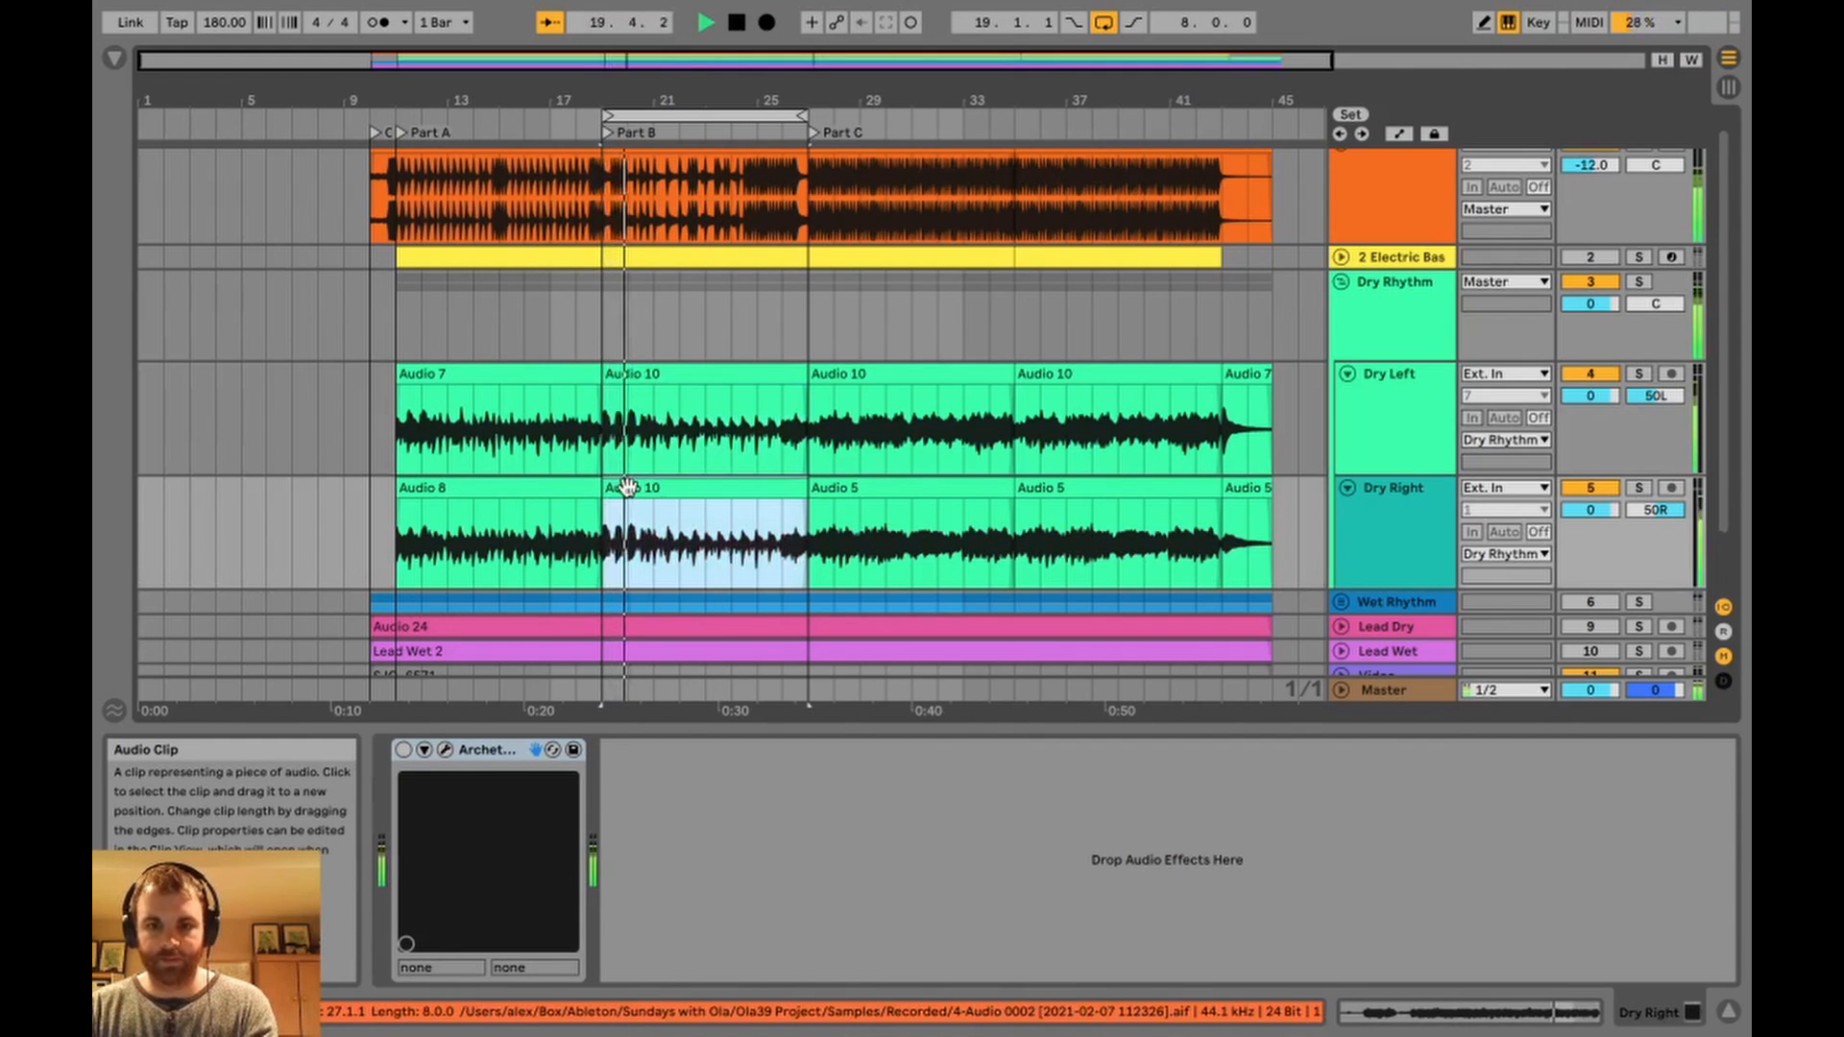
key(space)
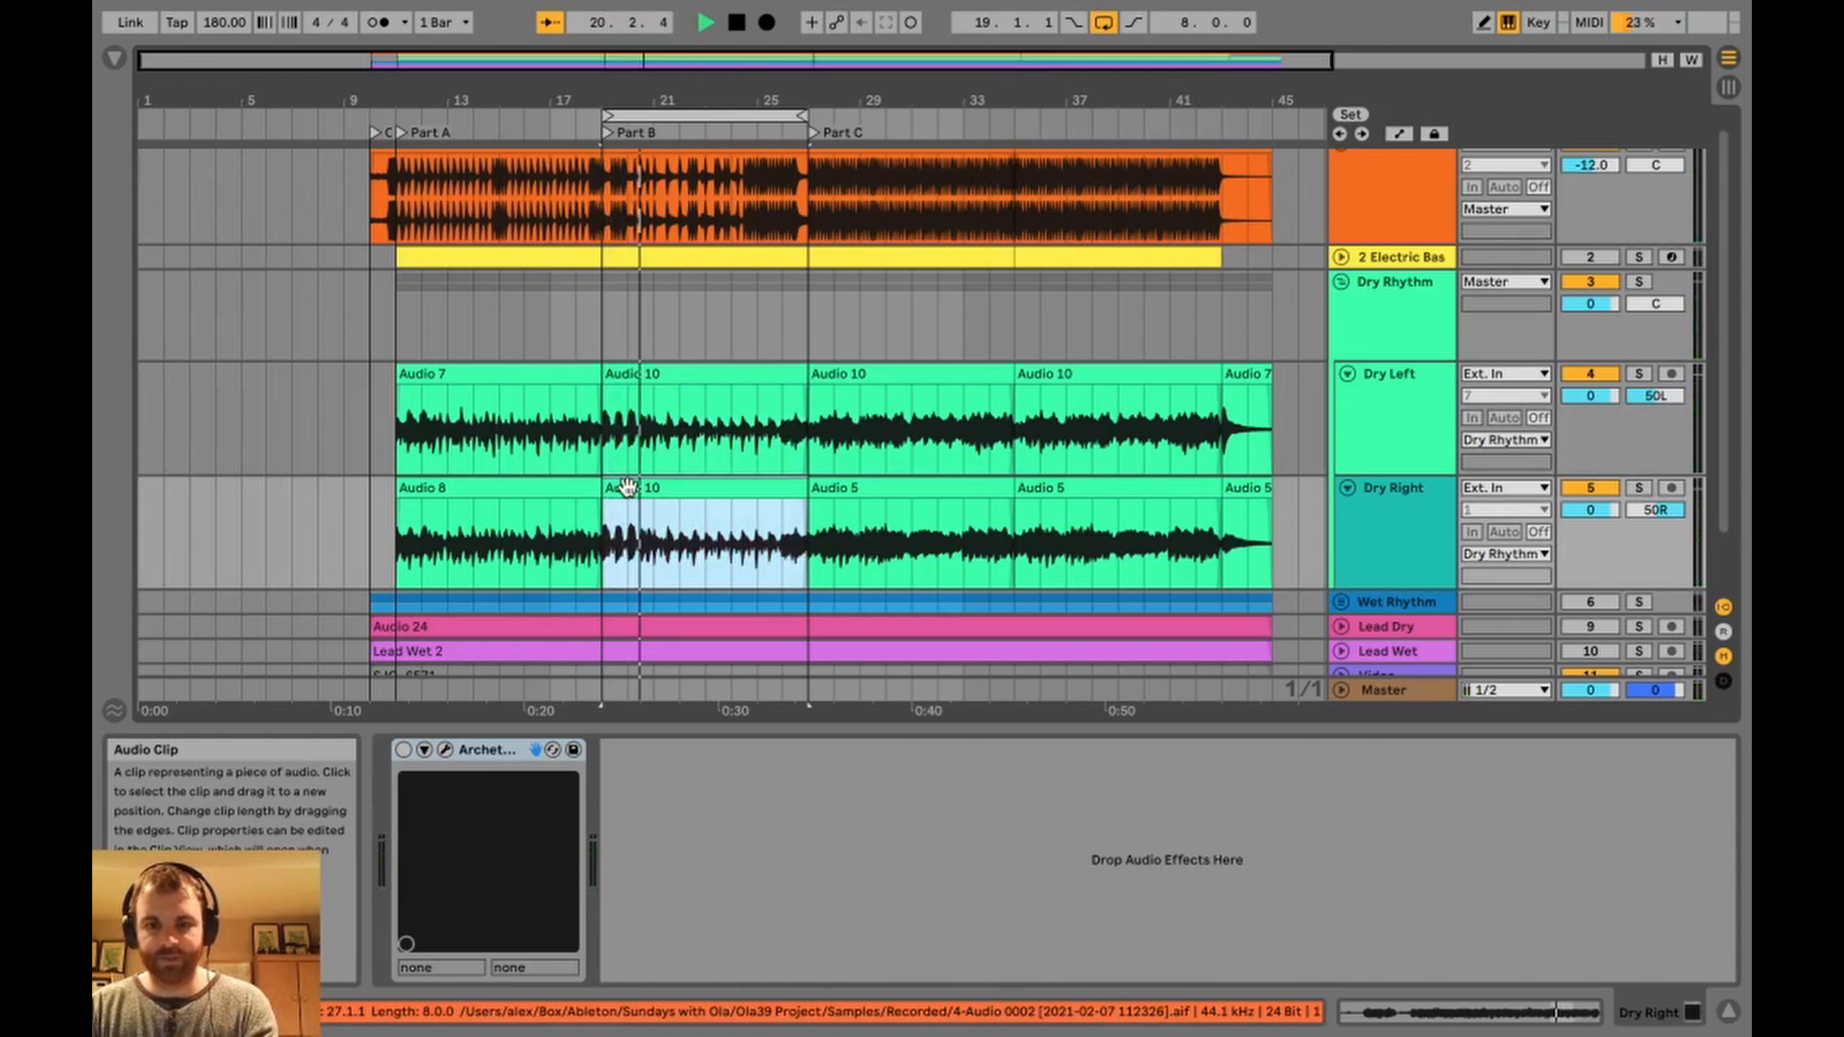
key(space)
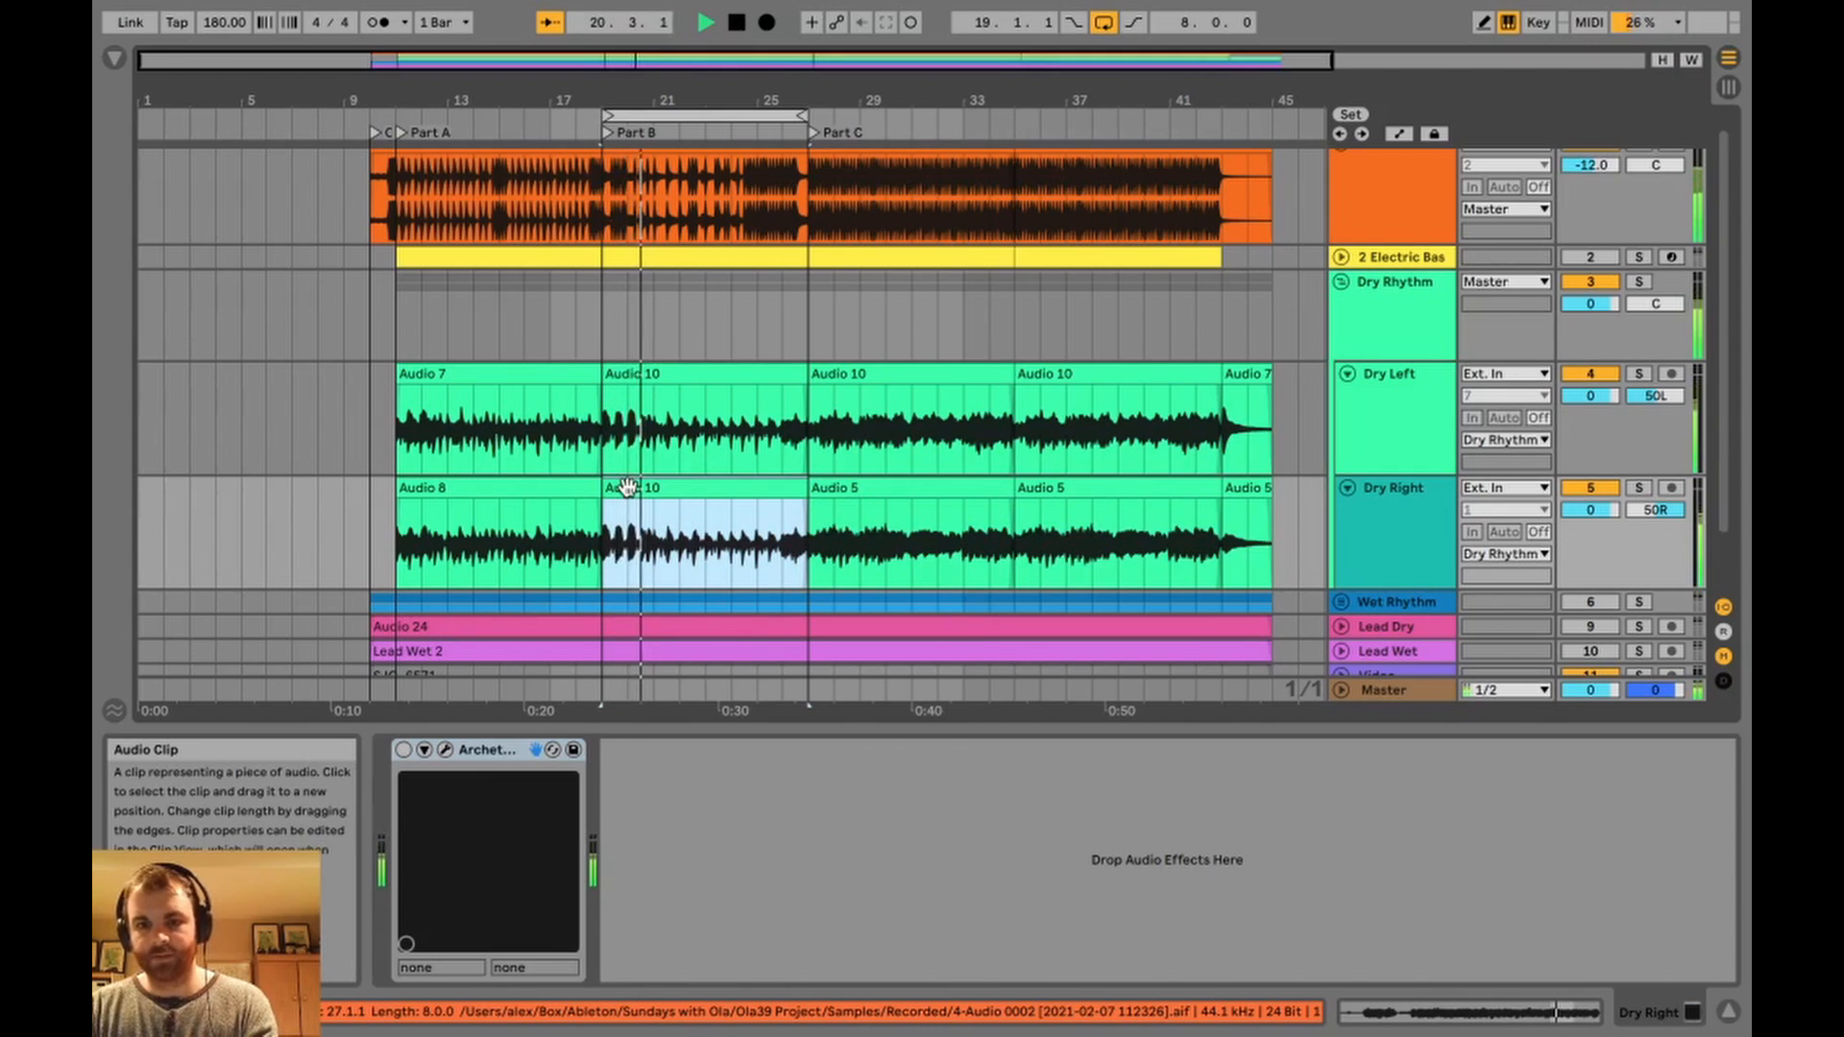
Undo the clip copy on Dry Right and play the Part B loop with the separate Audio 11 take.
key(space)
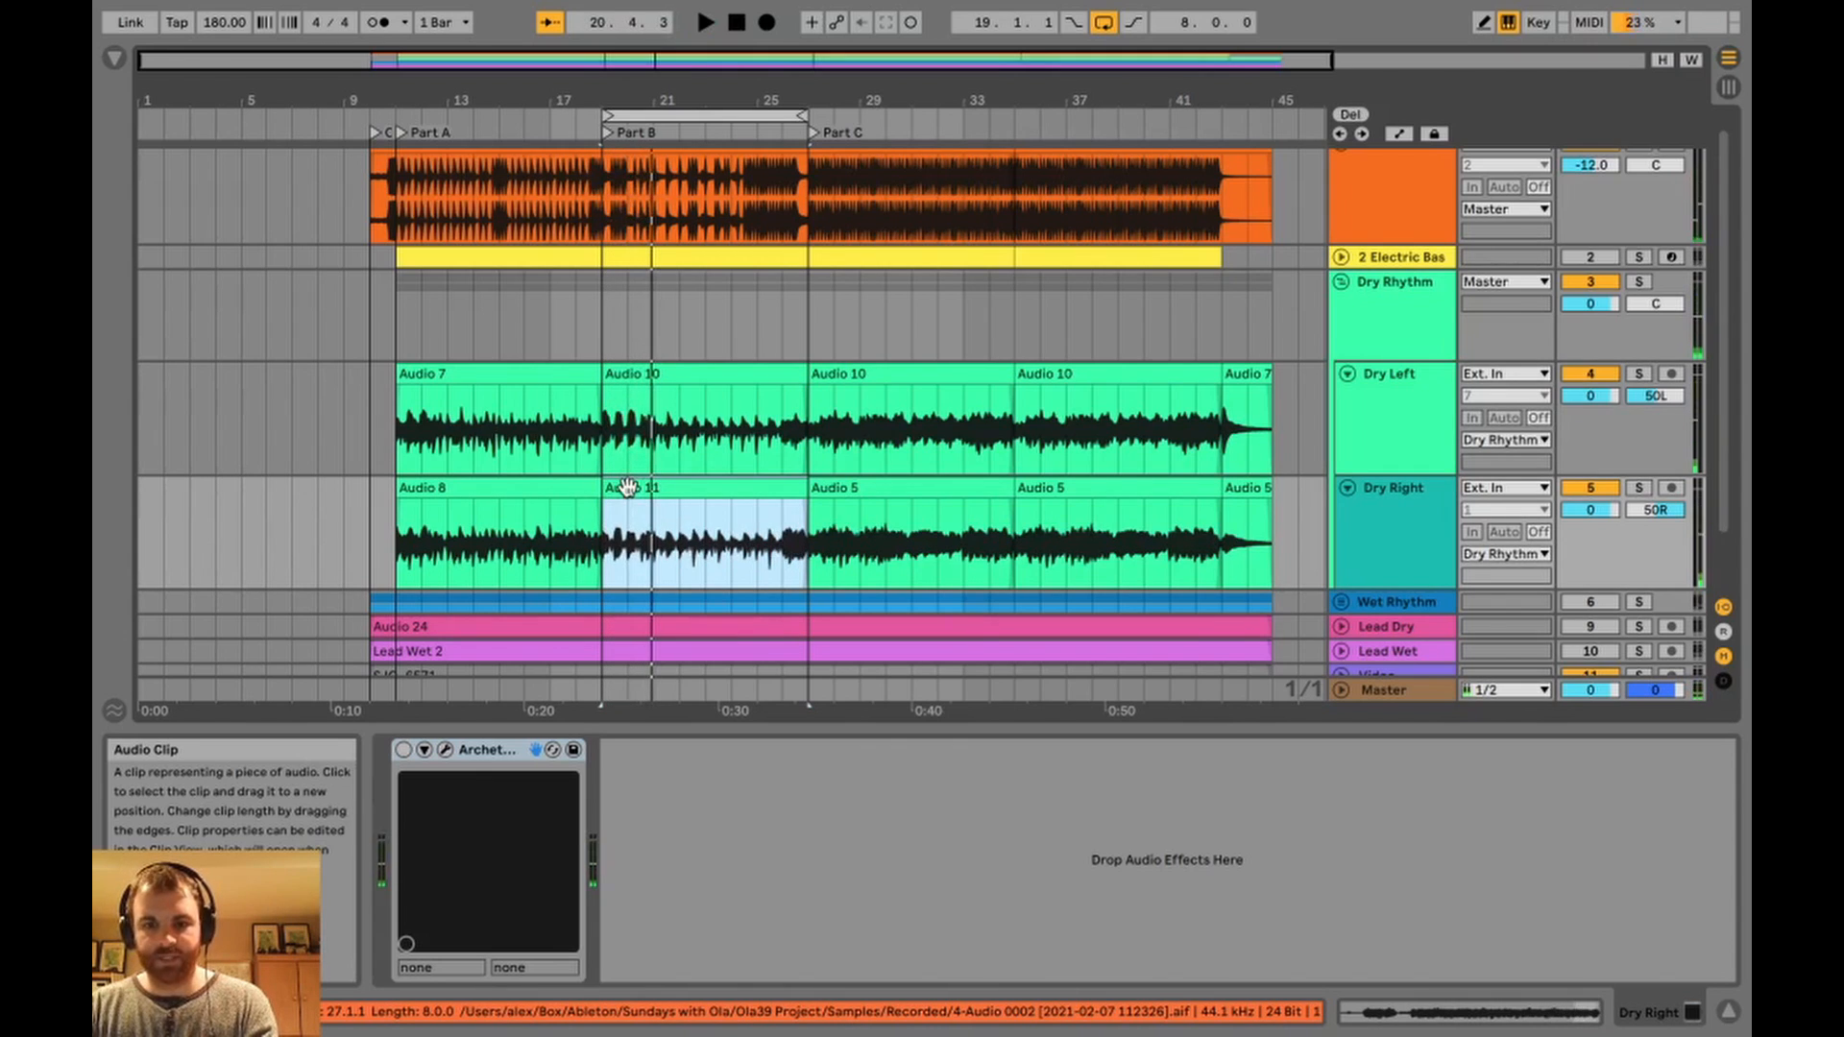
key(space)
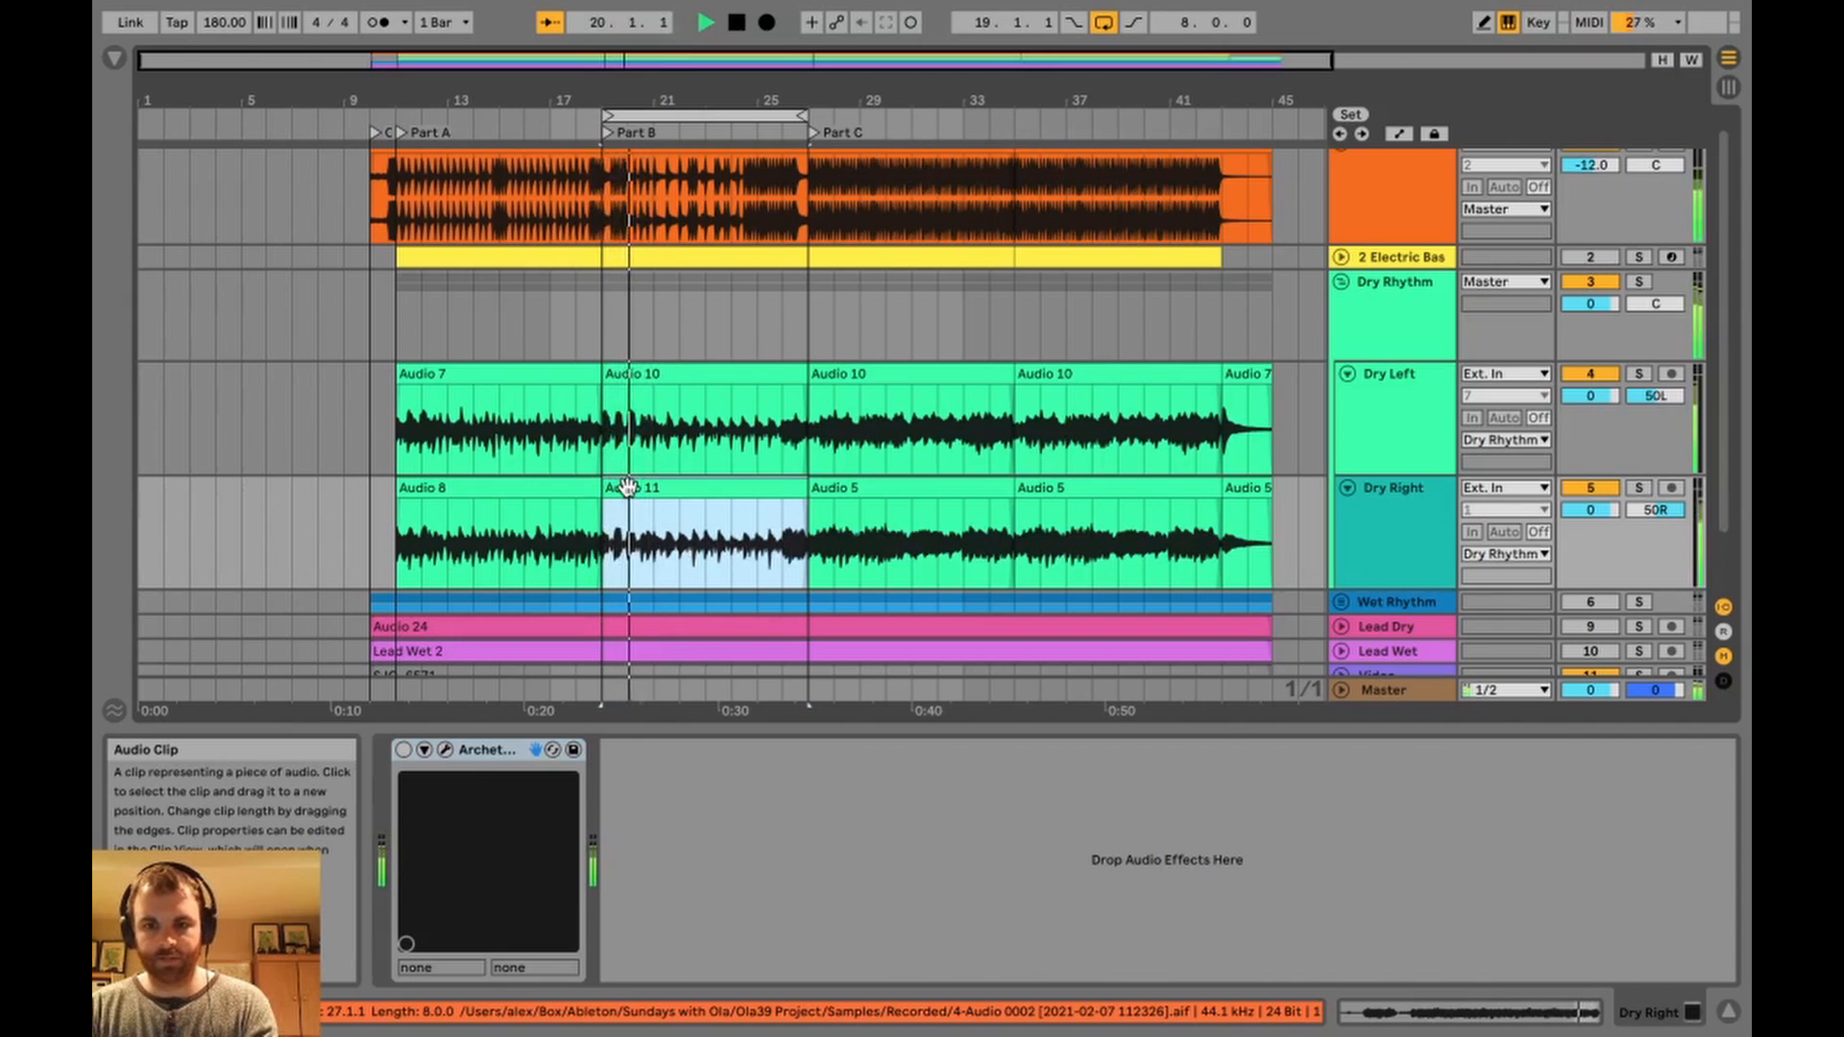
key(space)
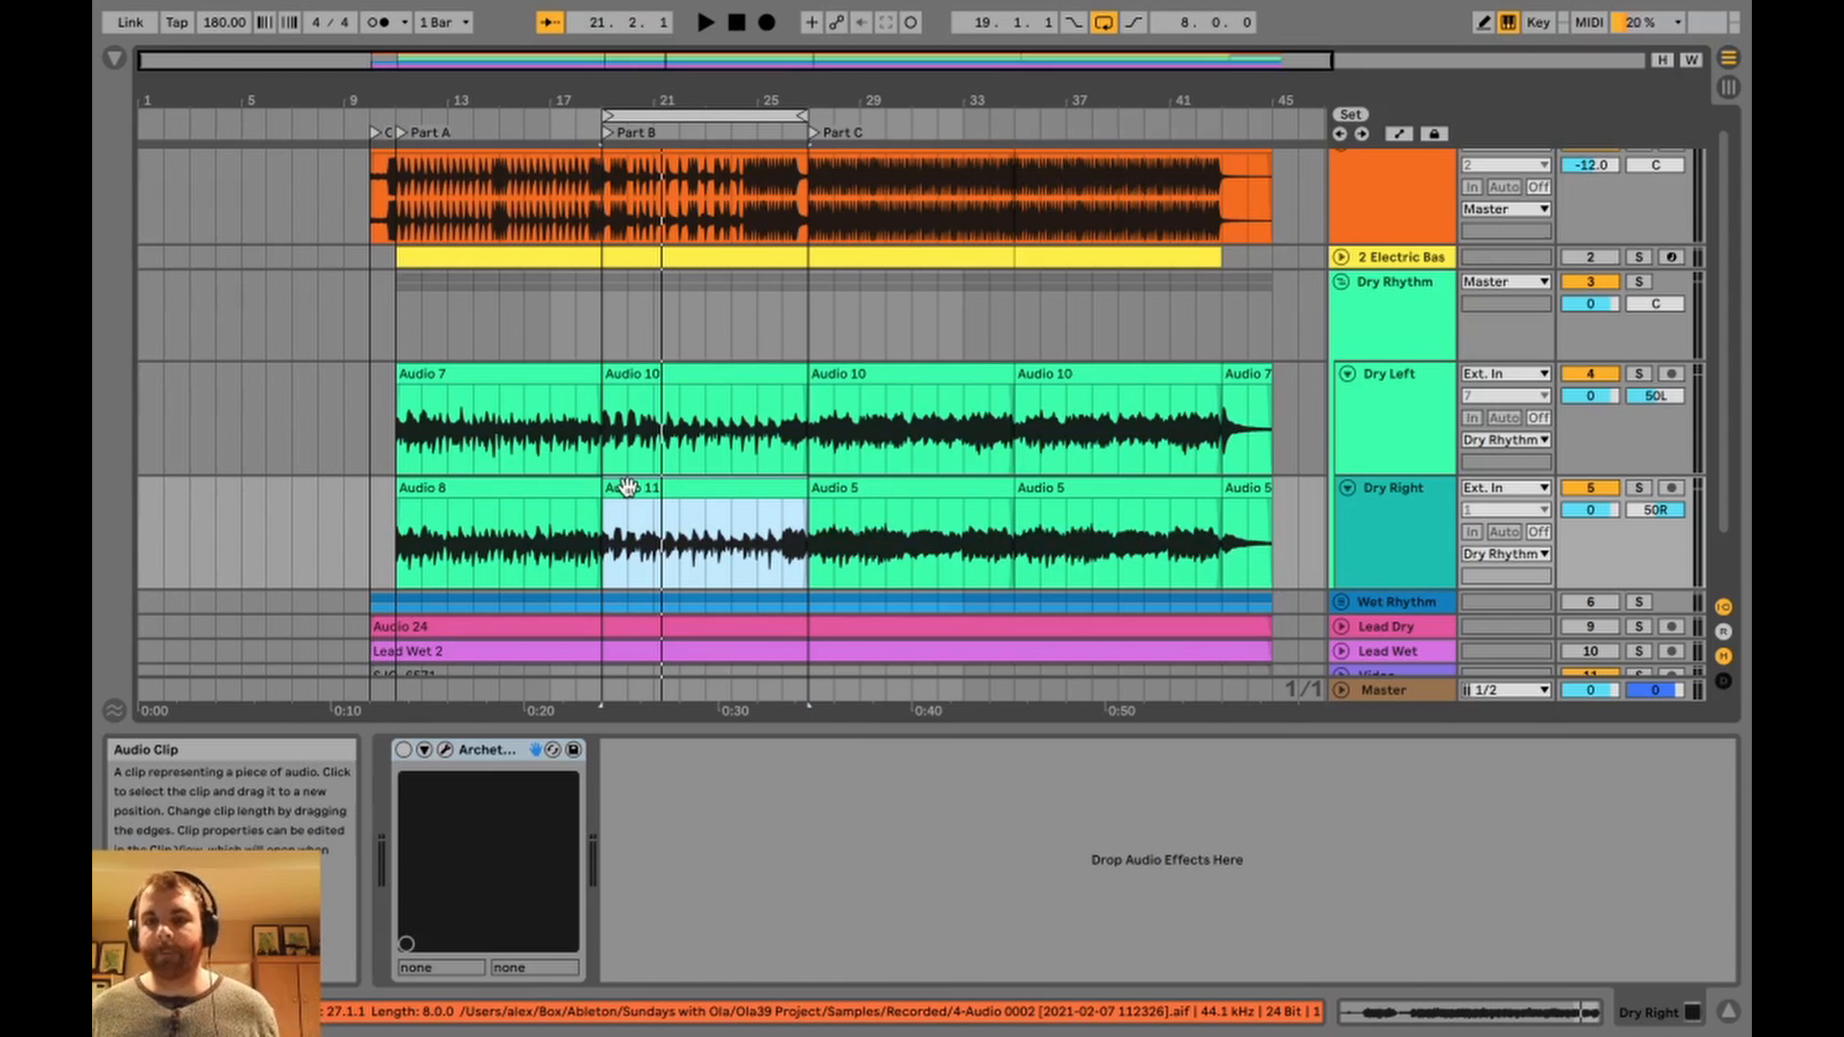
scroll(627, 487, down, 2)
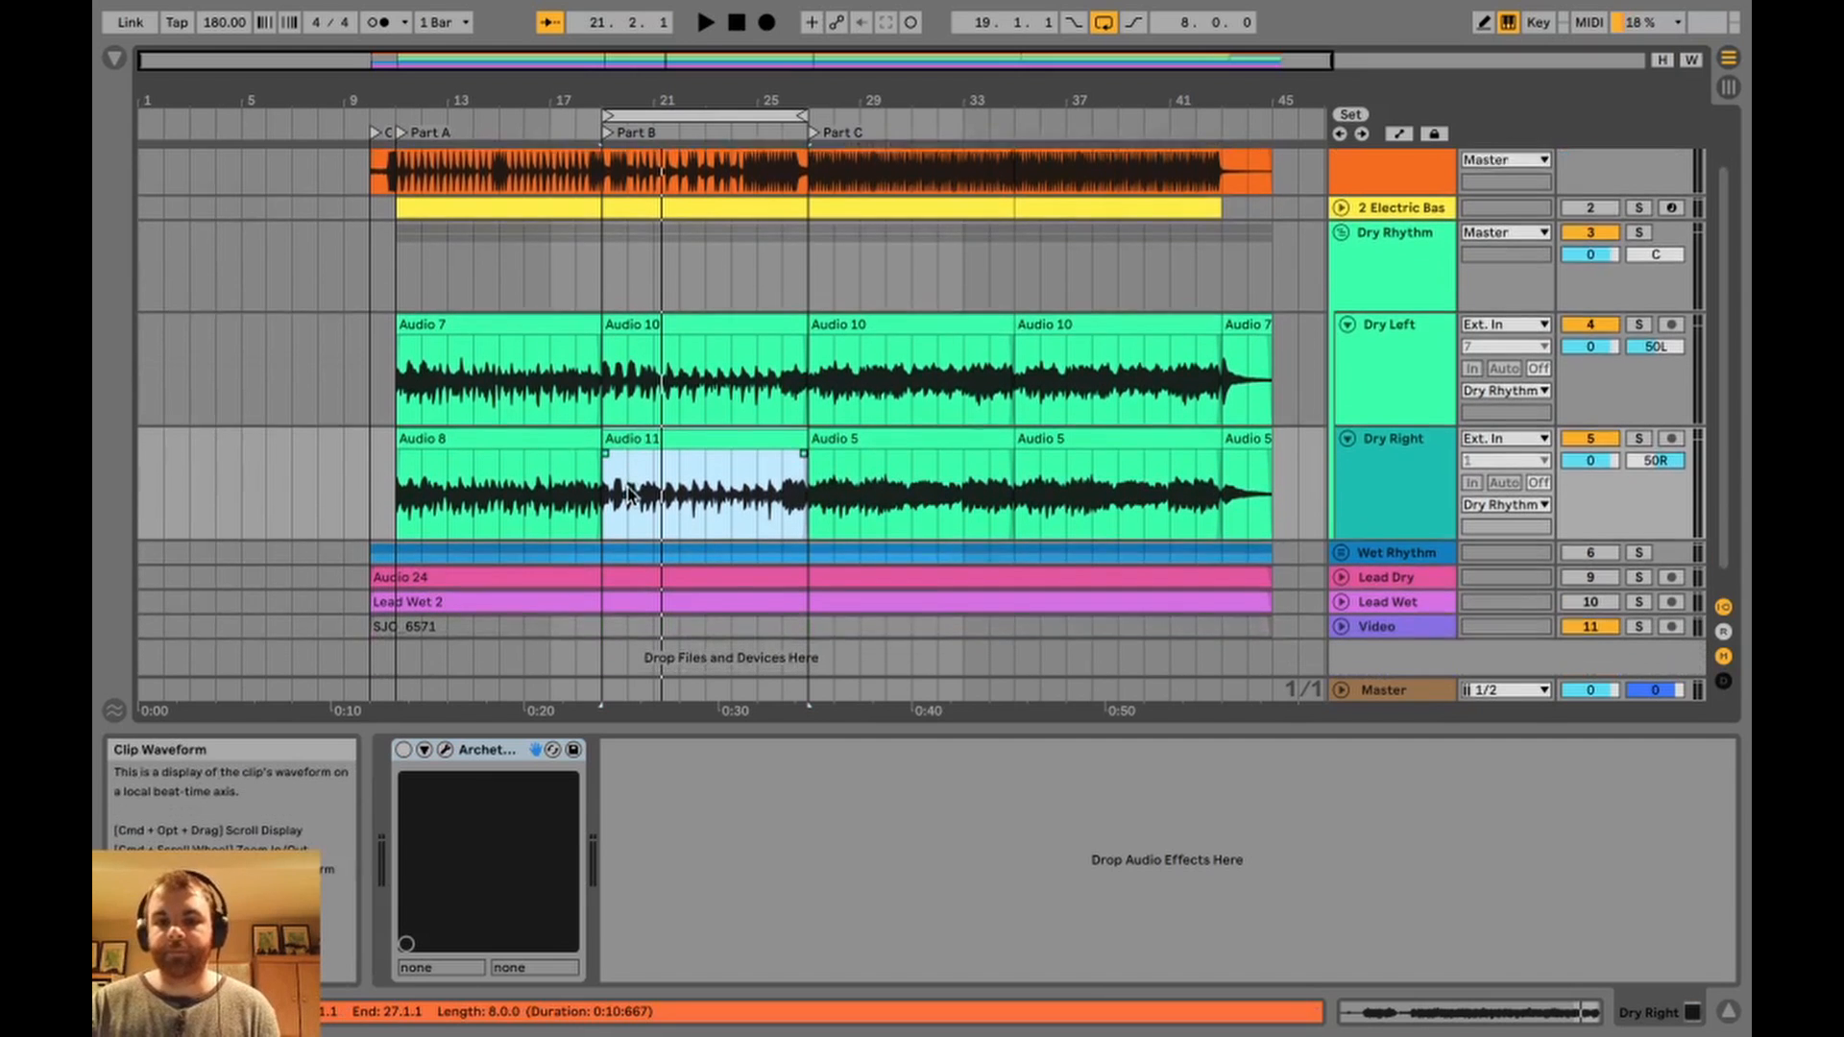
key(space)
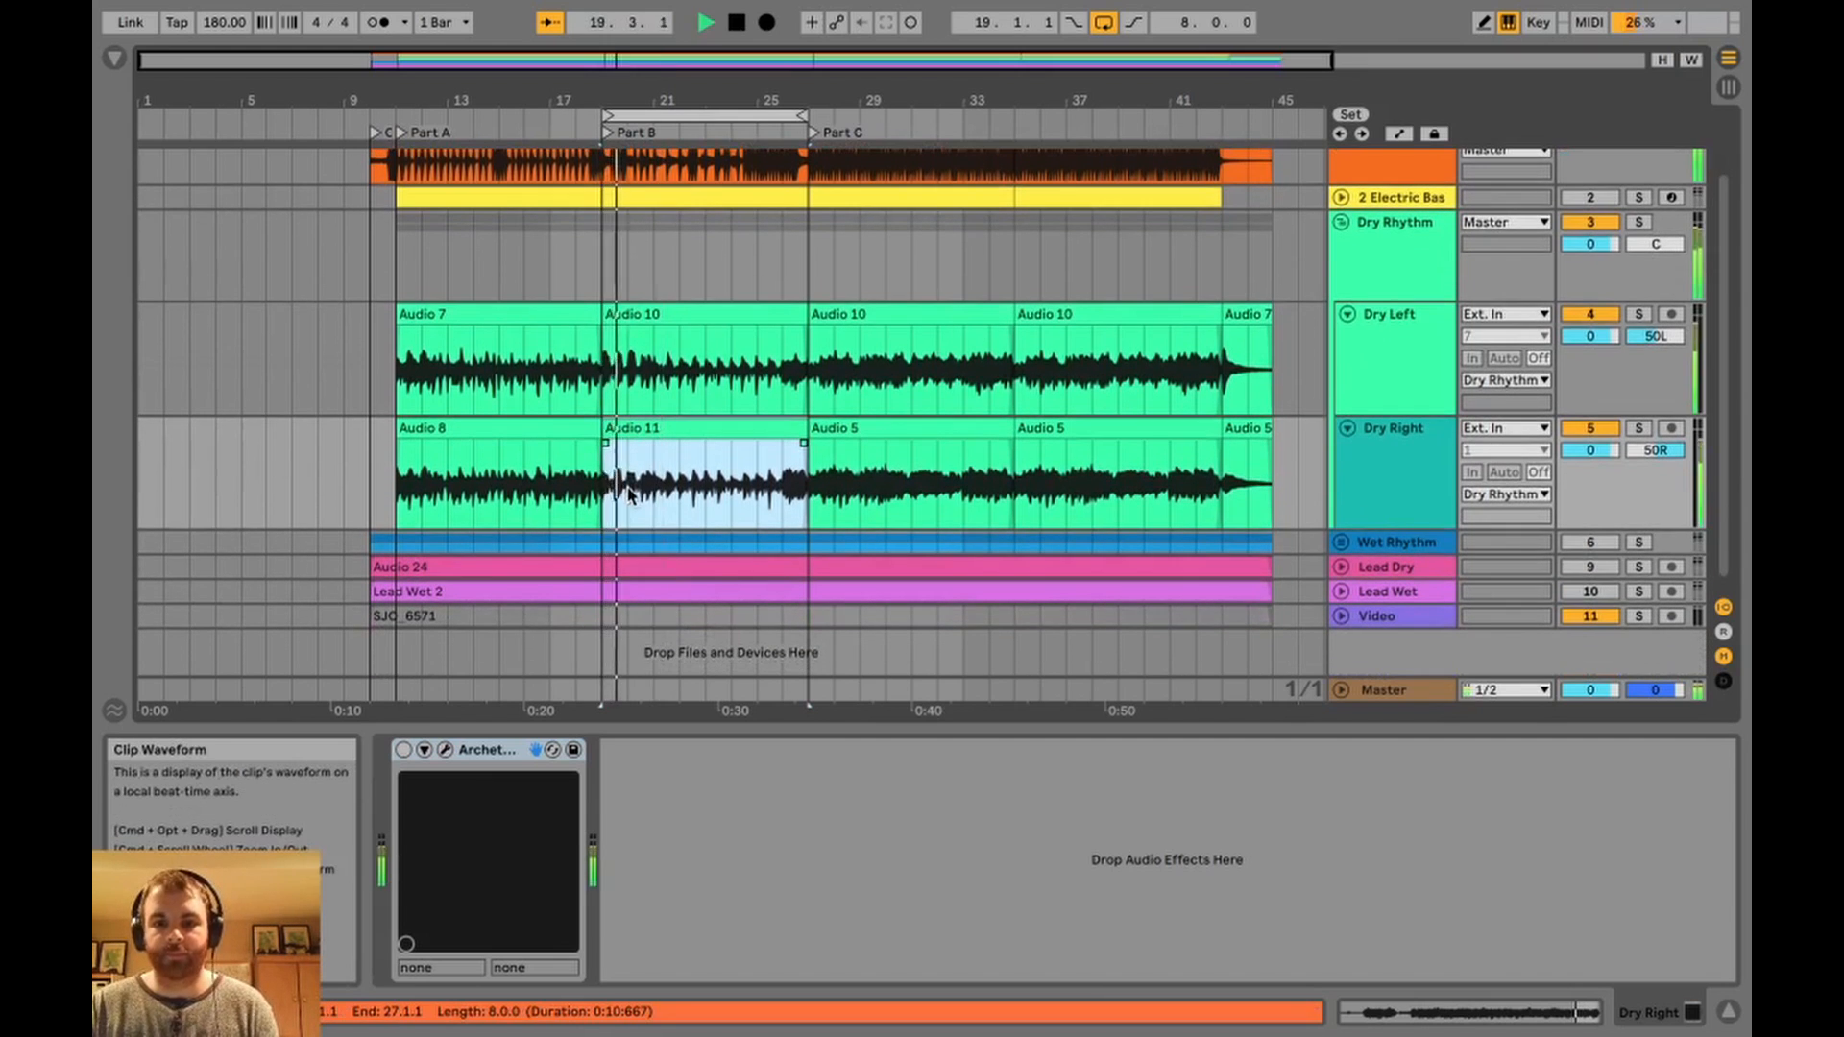
key(space)
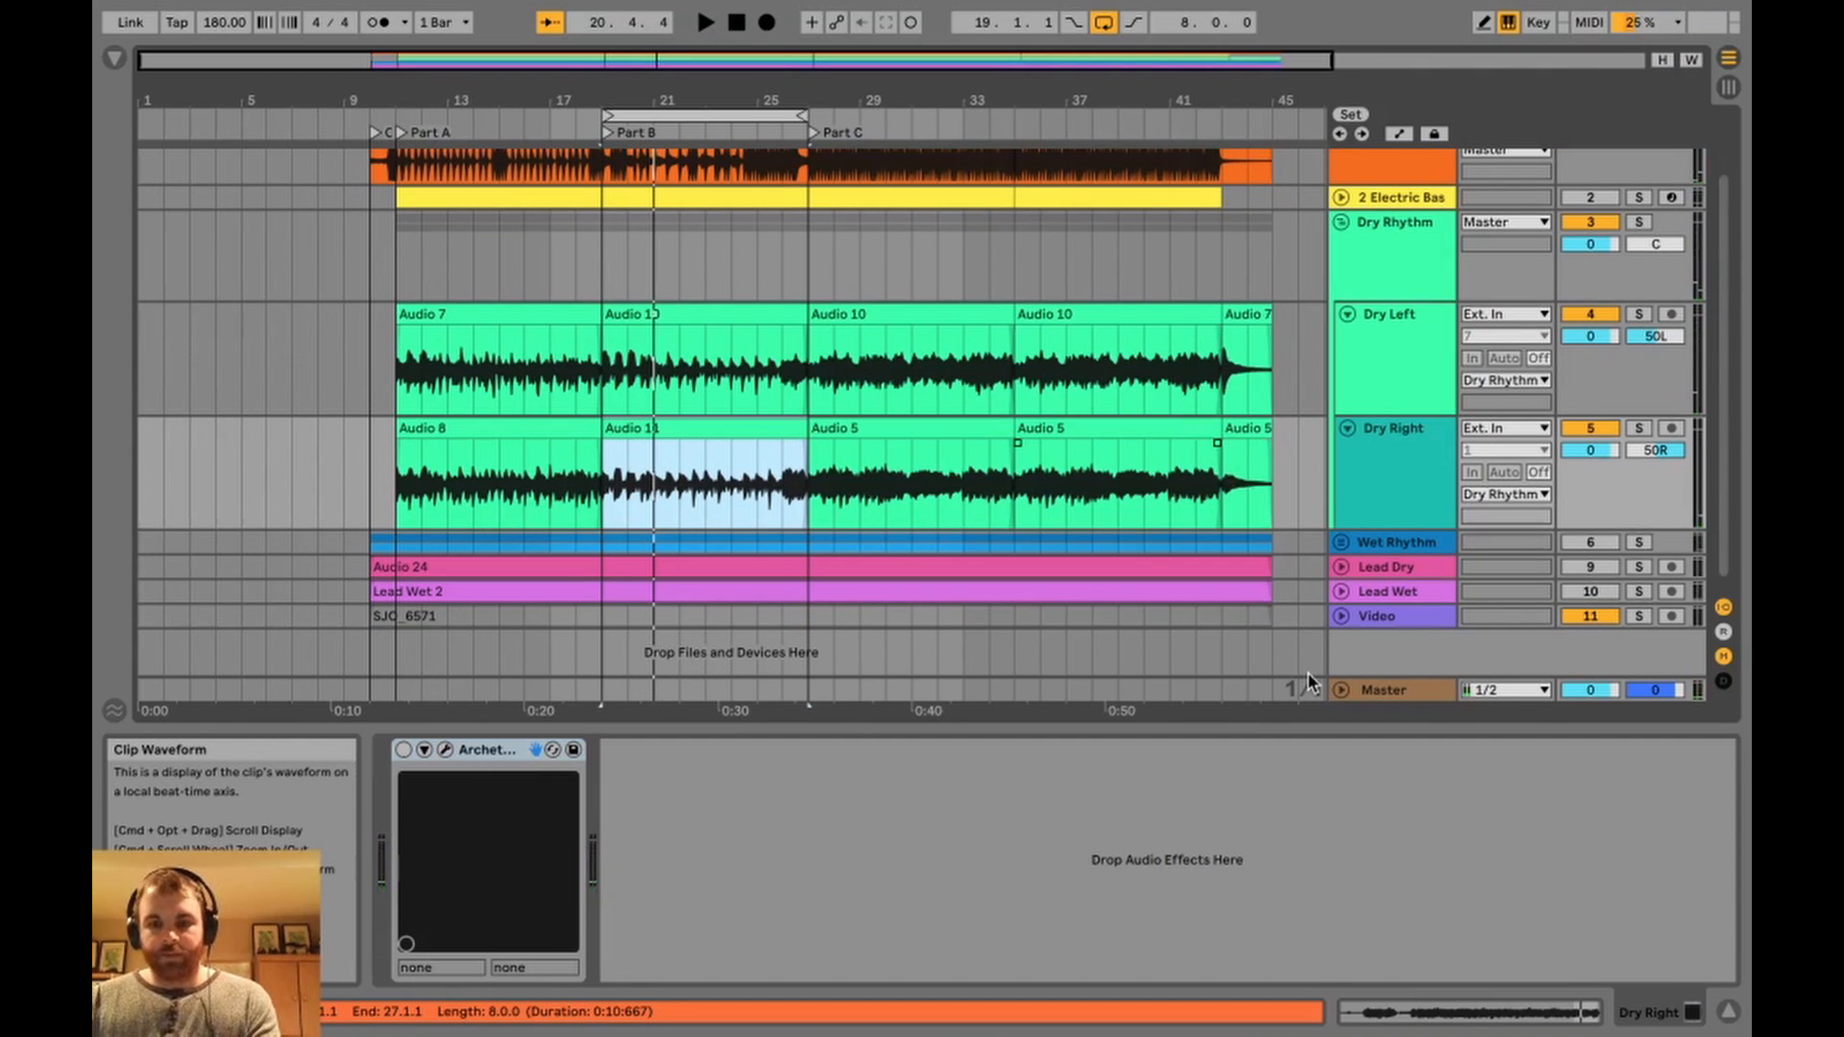
Mute the Dry Rhythm group with its Dry Left and Dry Right tracks, then activate and unfold the Wet Rhythm group.
click(1590, 221)
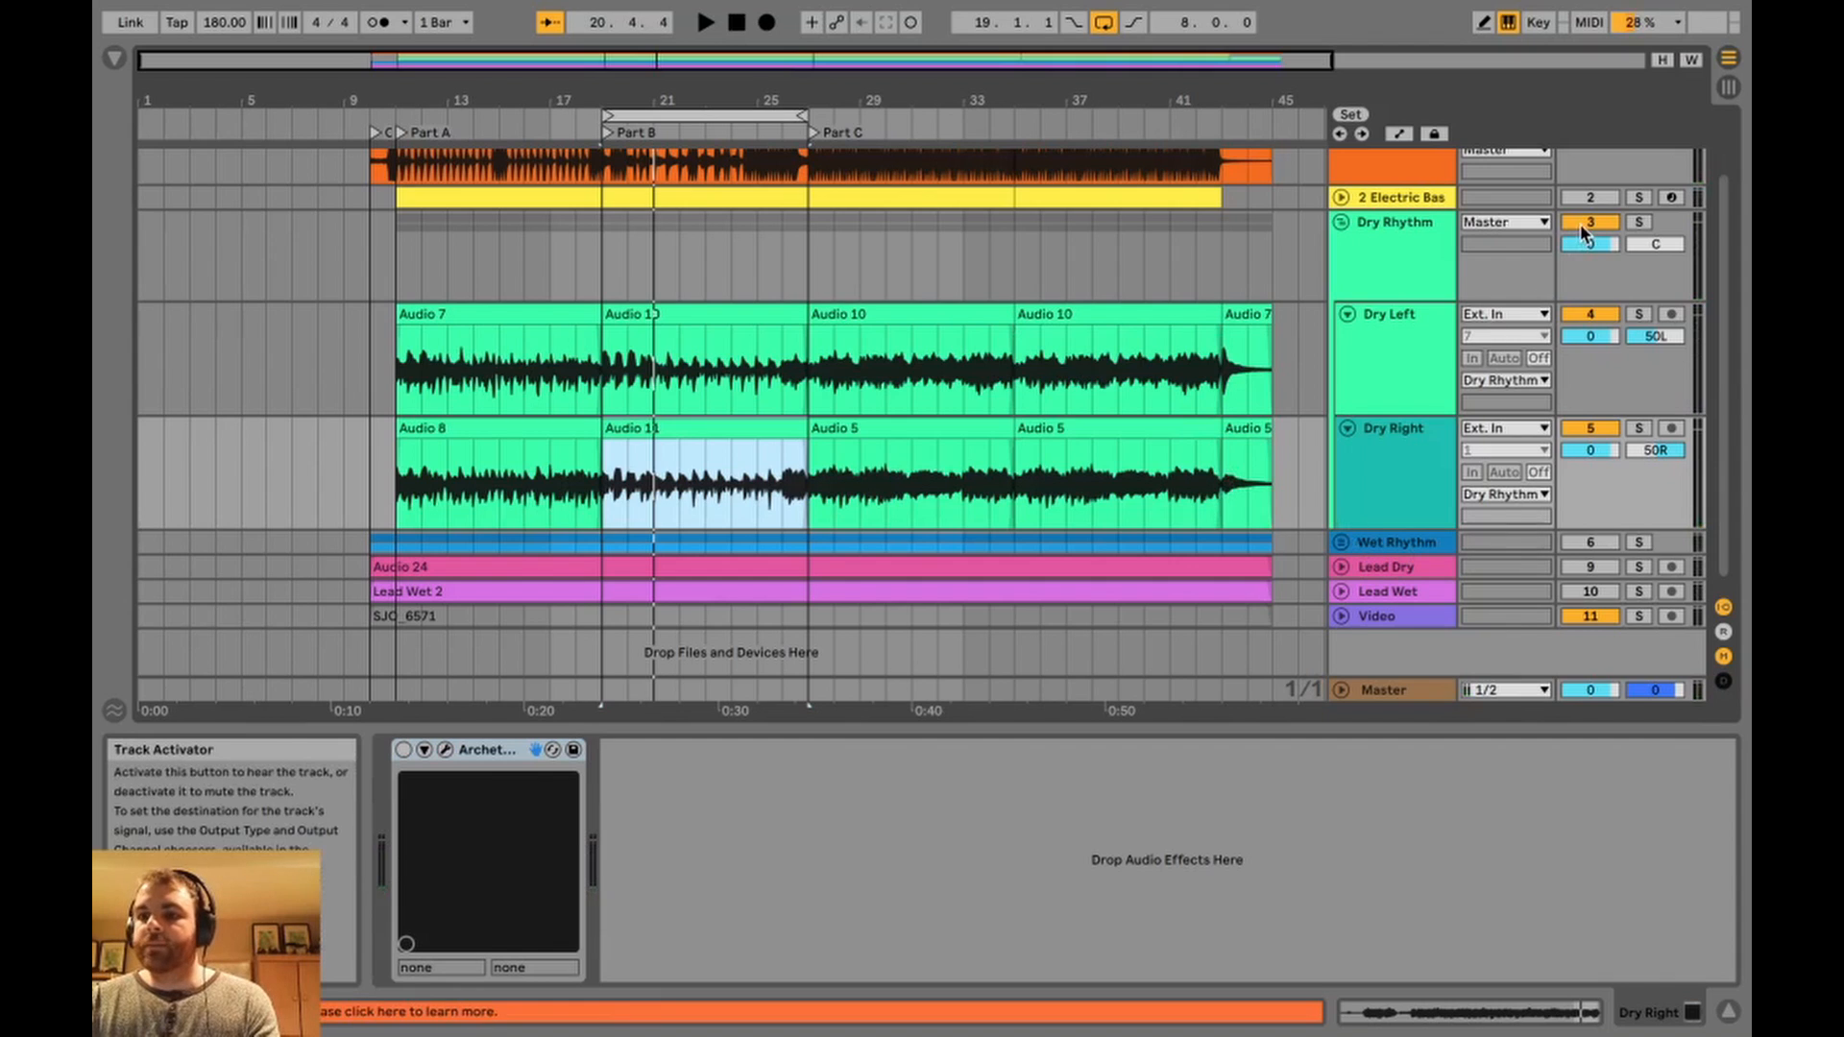
click(1576, 317)
click(1580, 428)
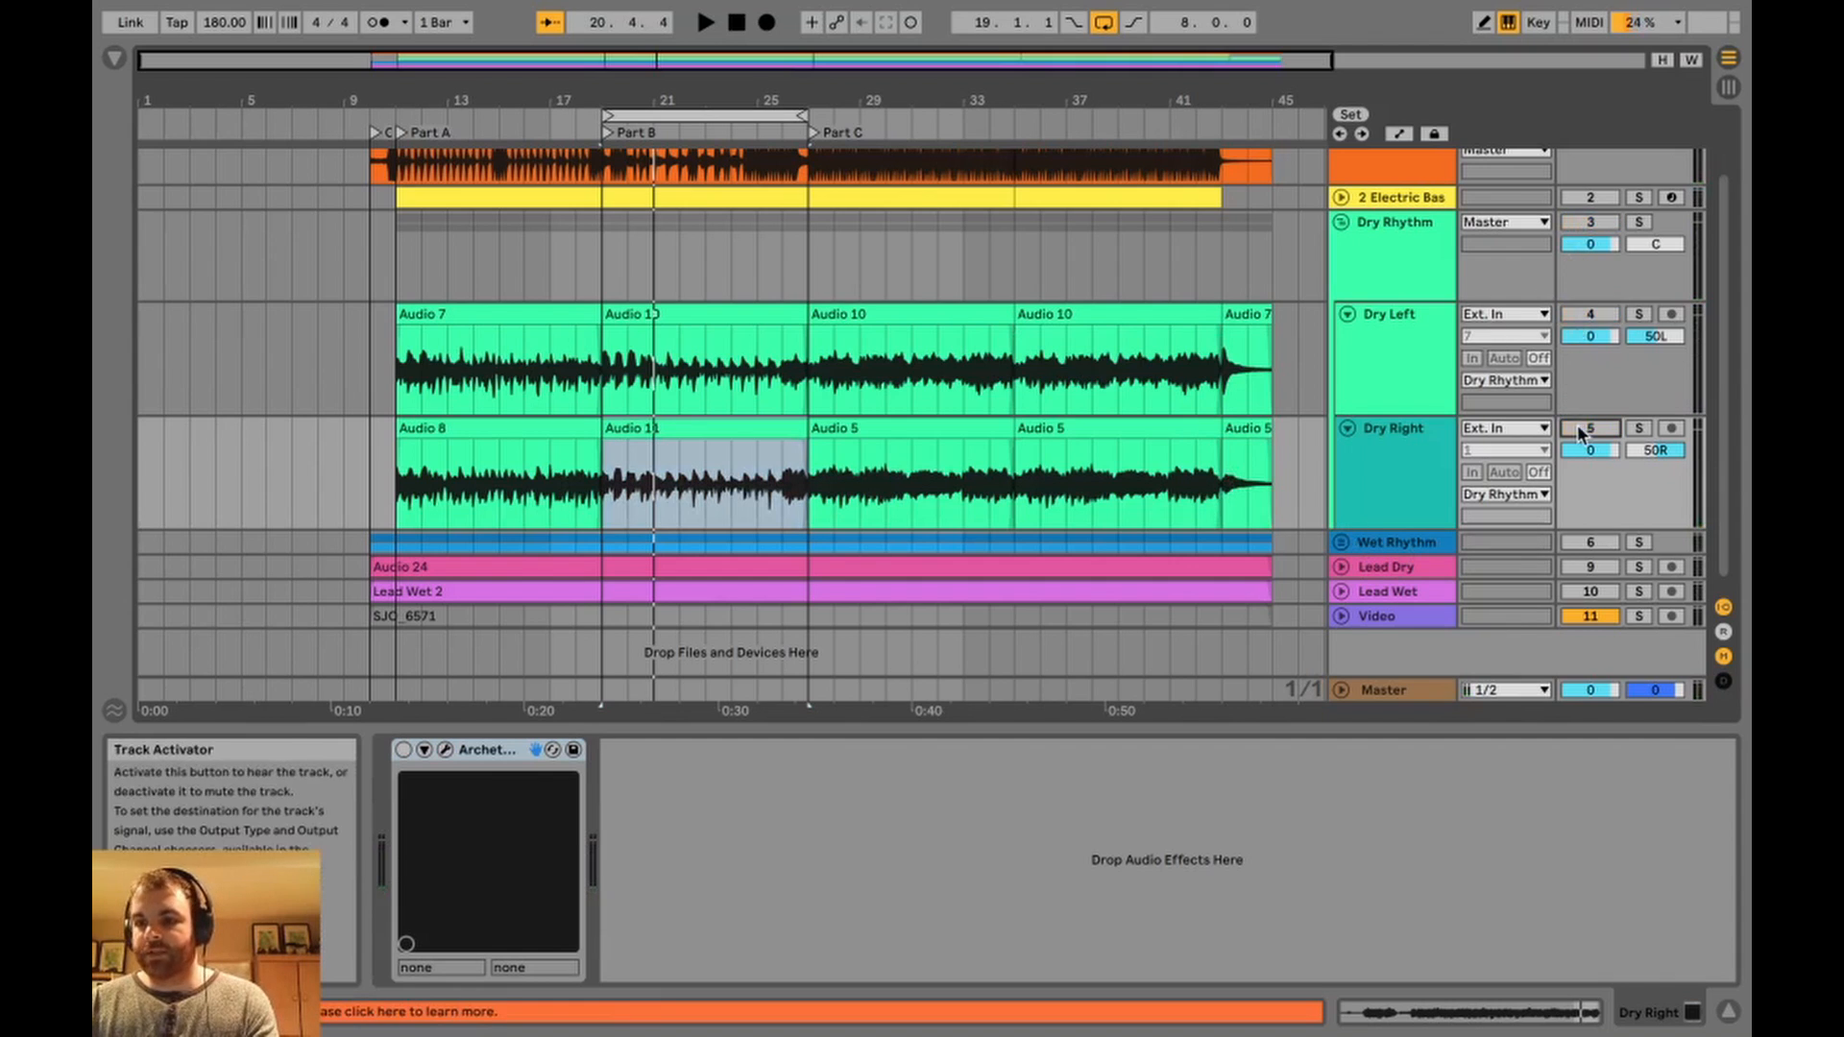
click(1588, 543)
click(1340, 543)
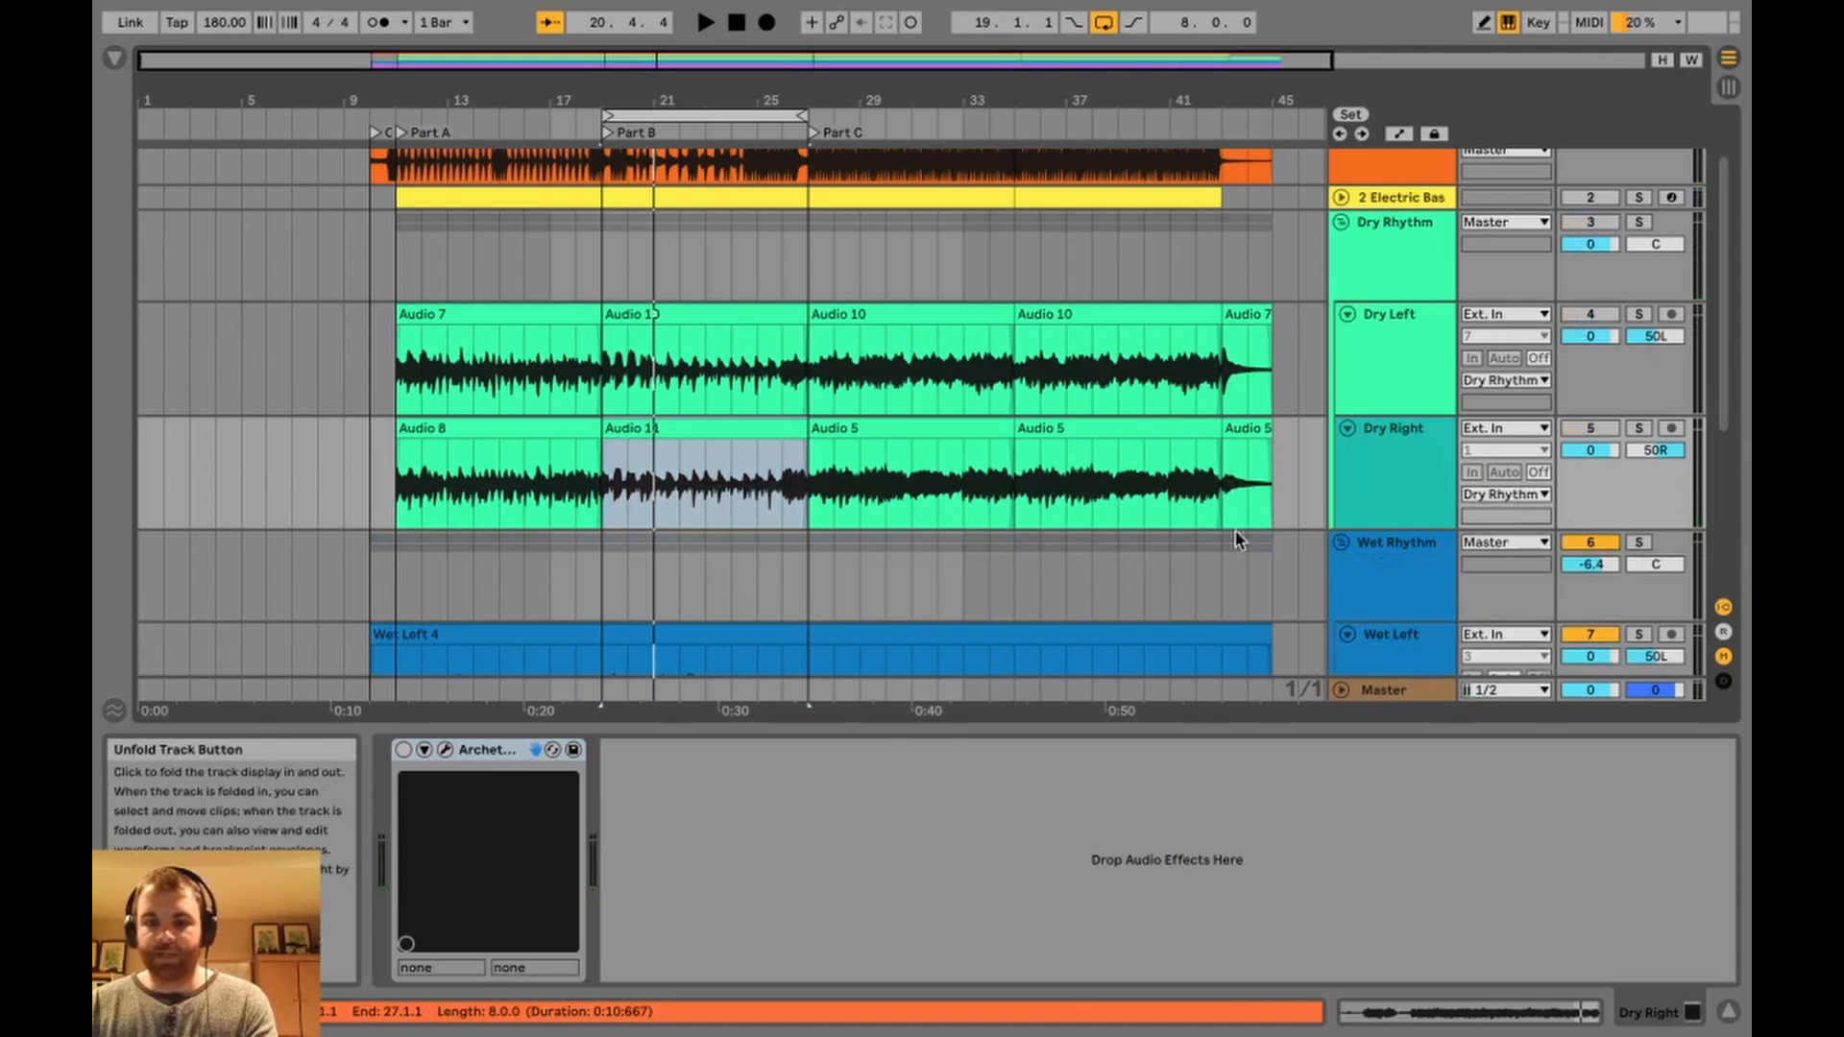
Play Part B from bar 19 to audition the Wet Left and Wet Right rhythm guitars with the drums.
scroll(826, 530, down, 4)
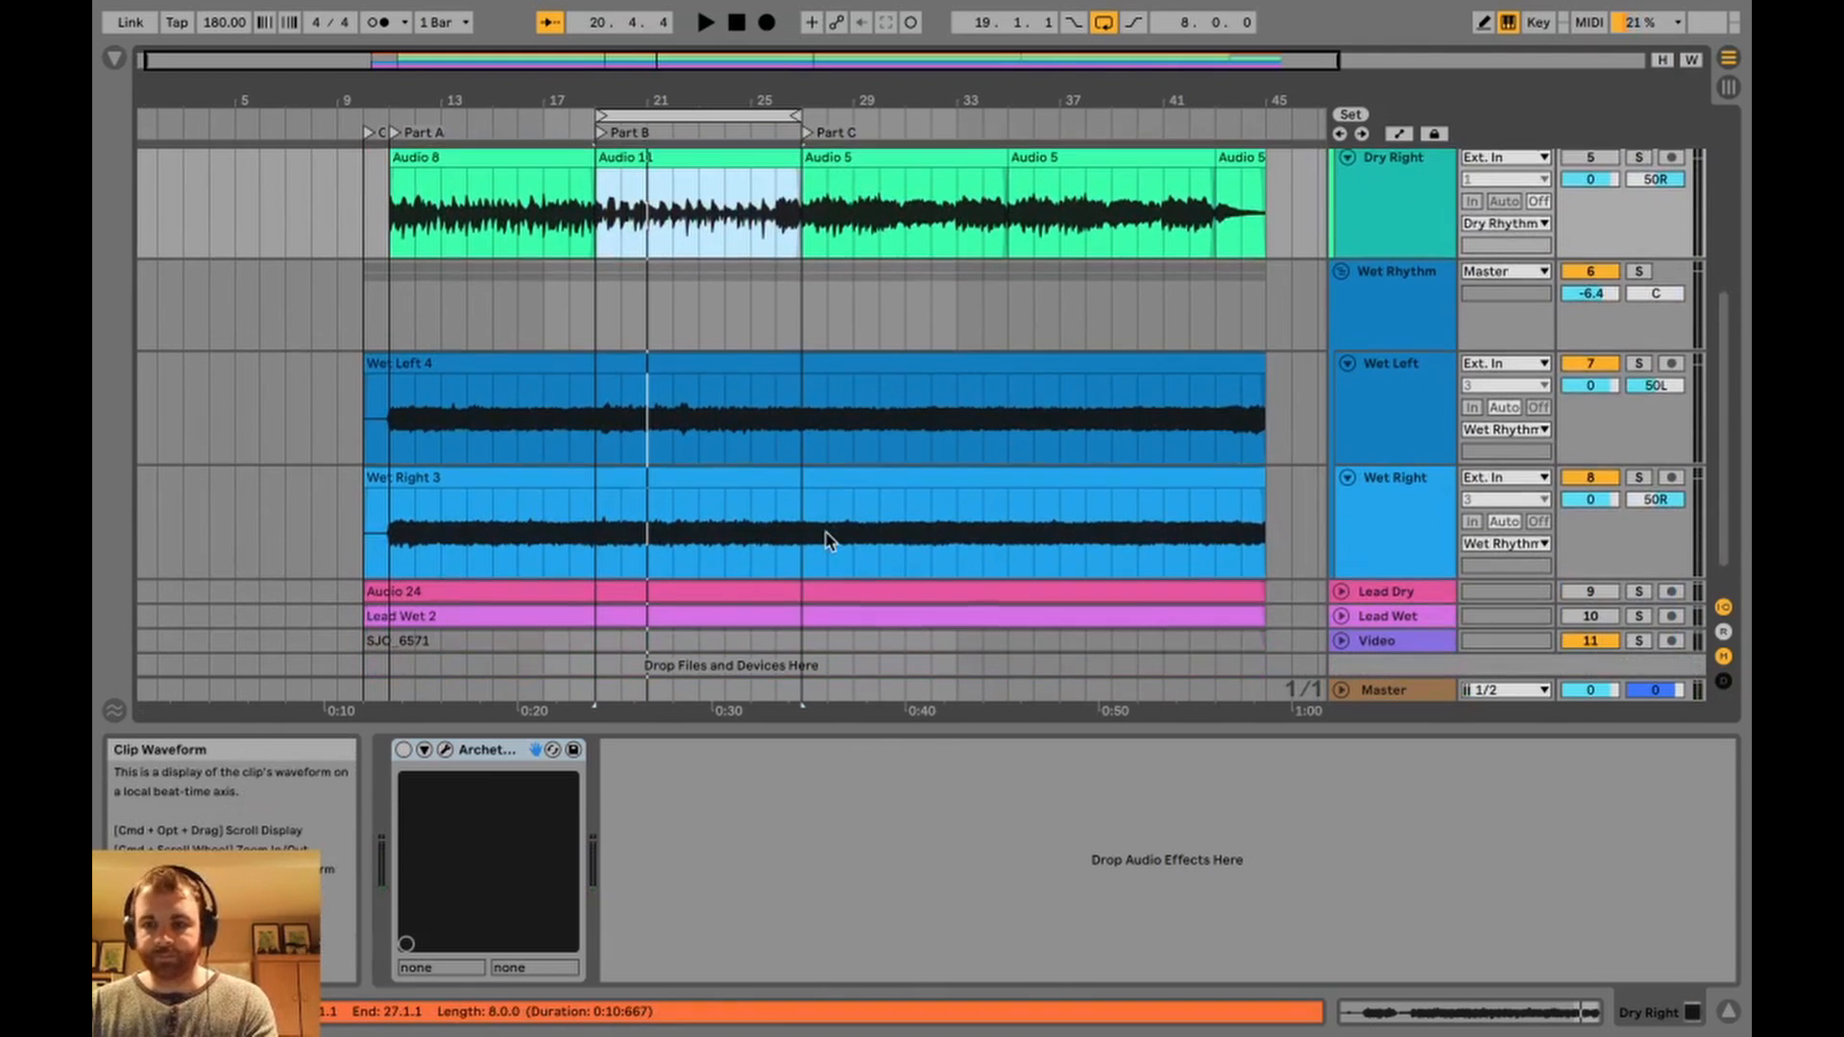
click(607, 297)
key(space)
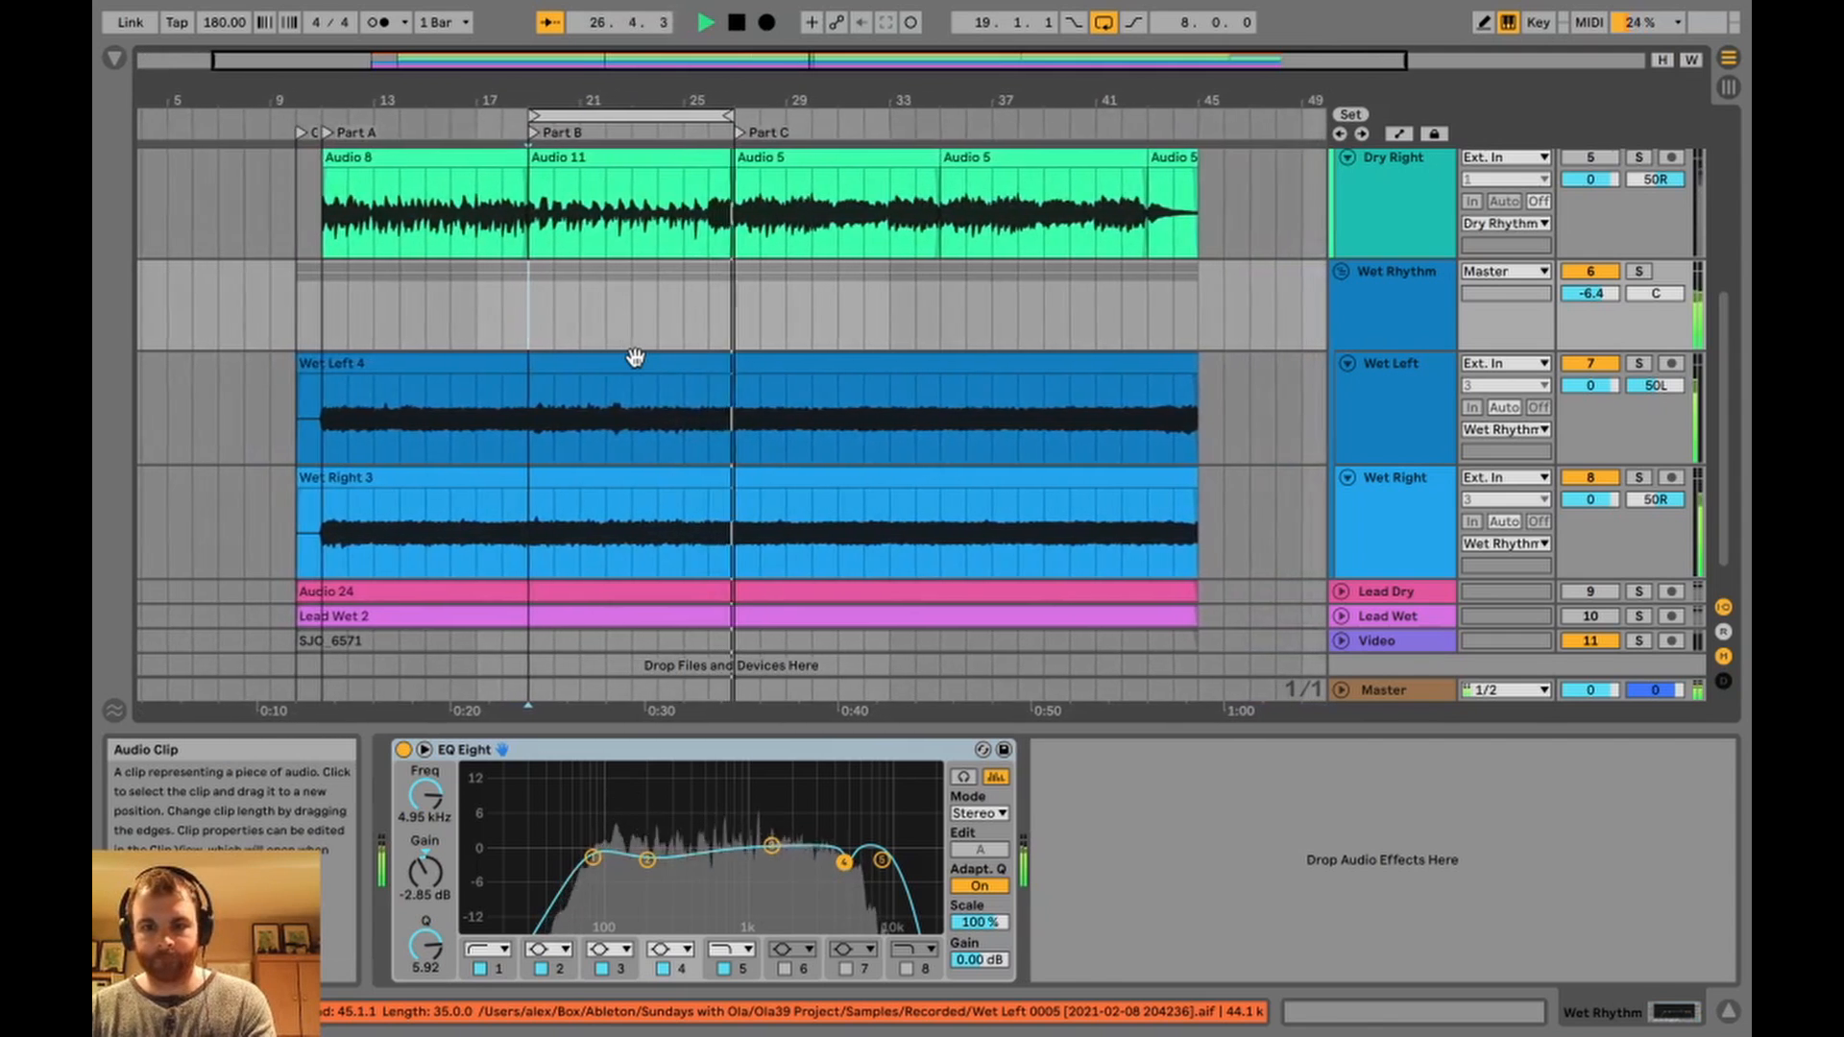
key(space)
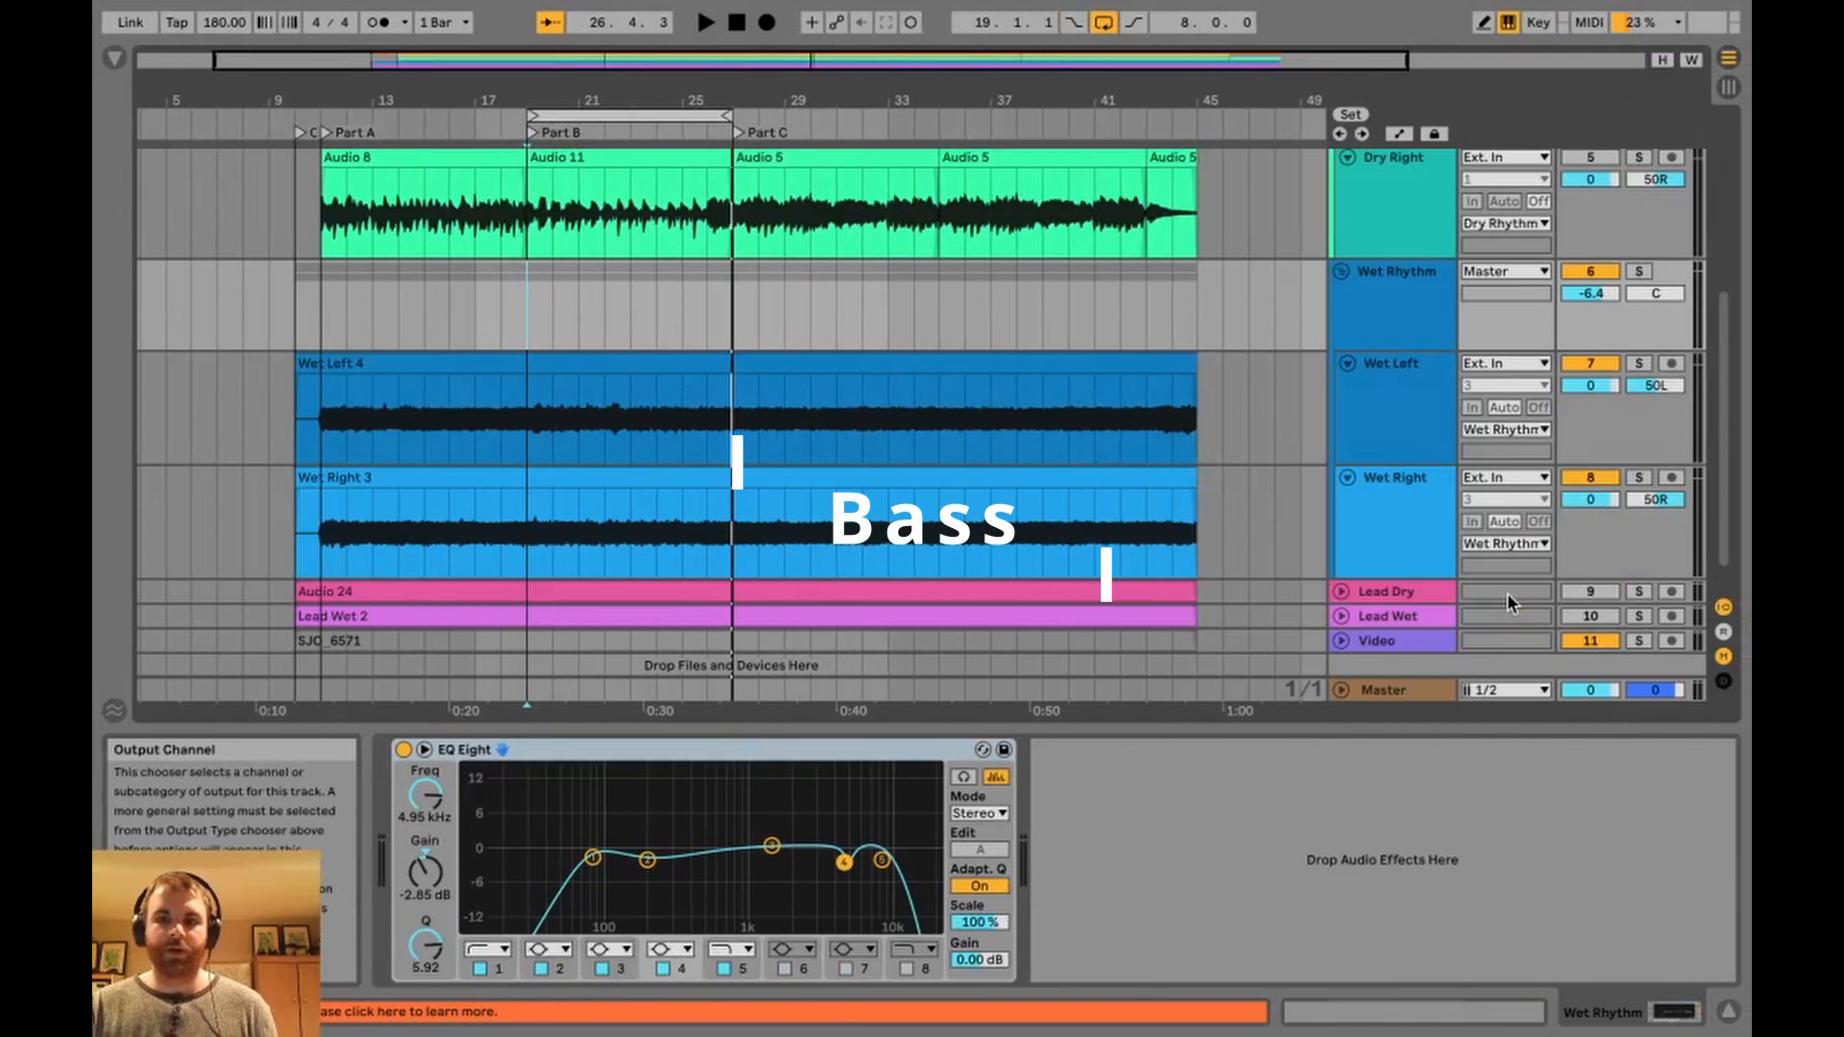
Unfold and solo the 2 Electric Bass track, and place the insert marker on it at bar 10.
scroll(1339, 614, up, 5)
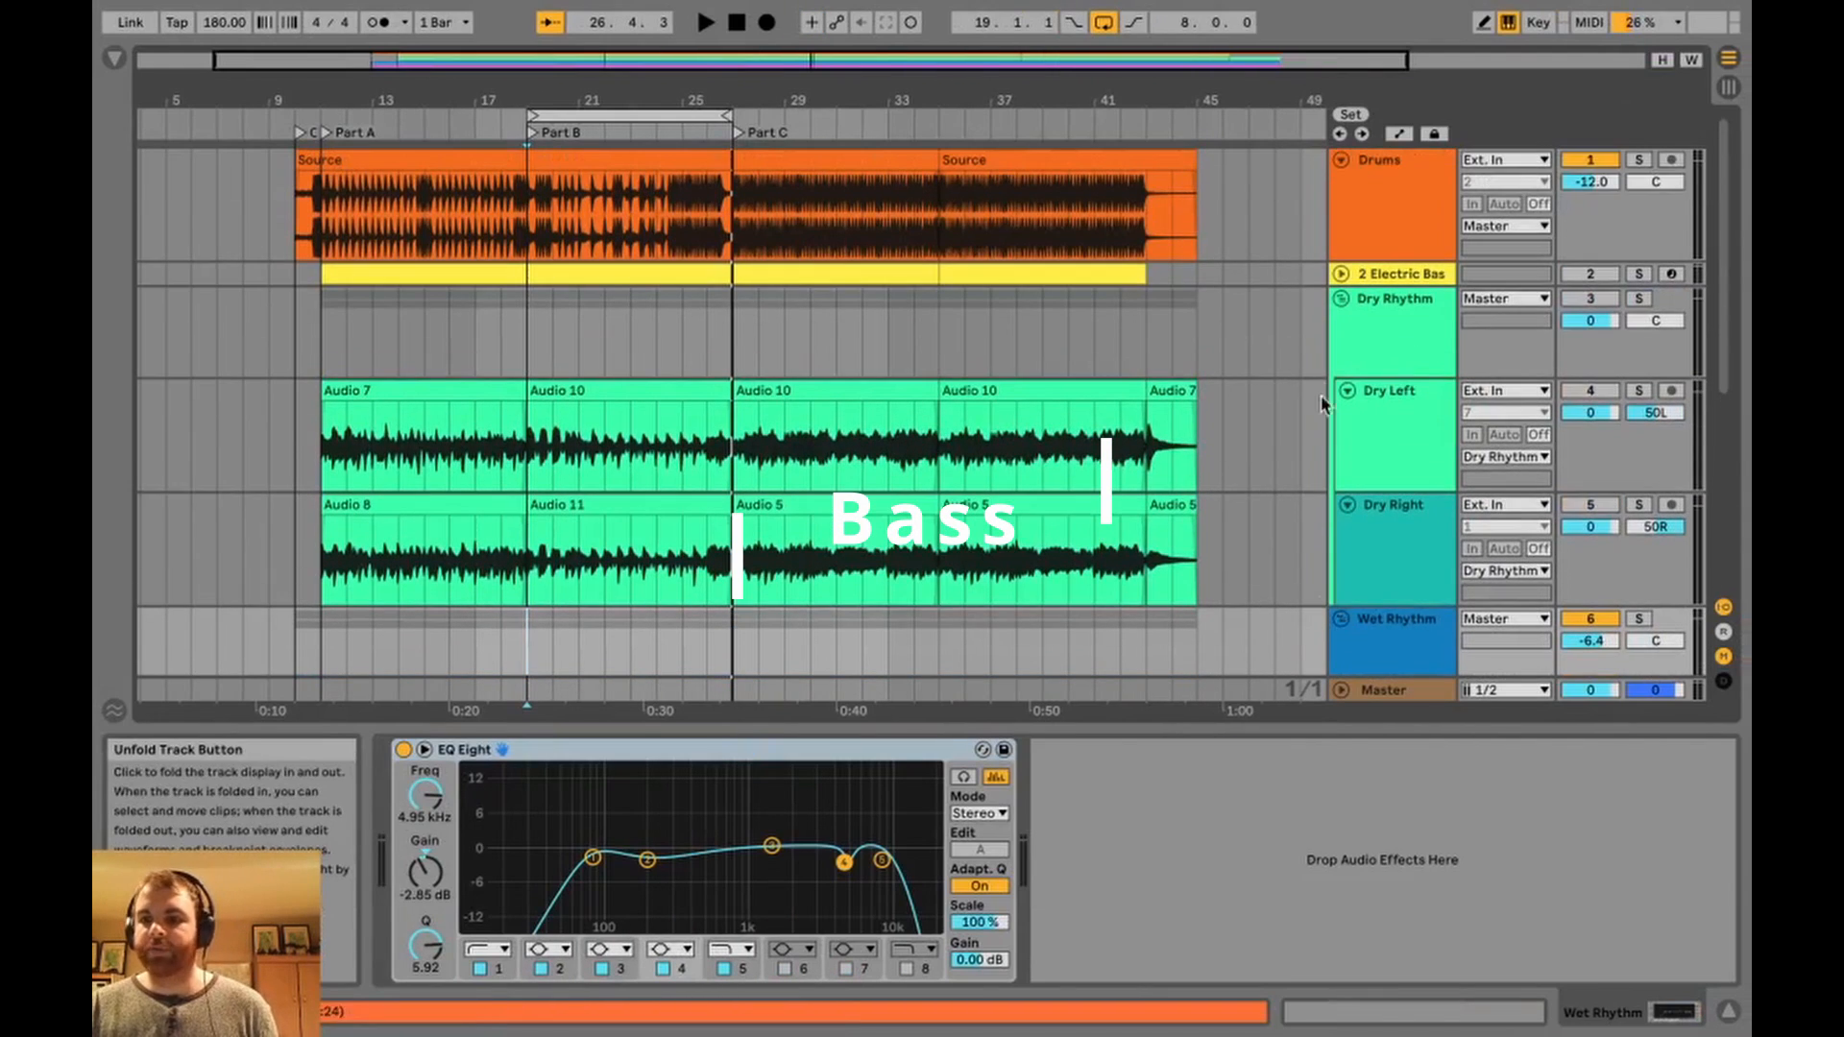
click(1341, 275)
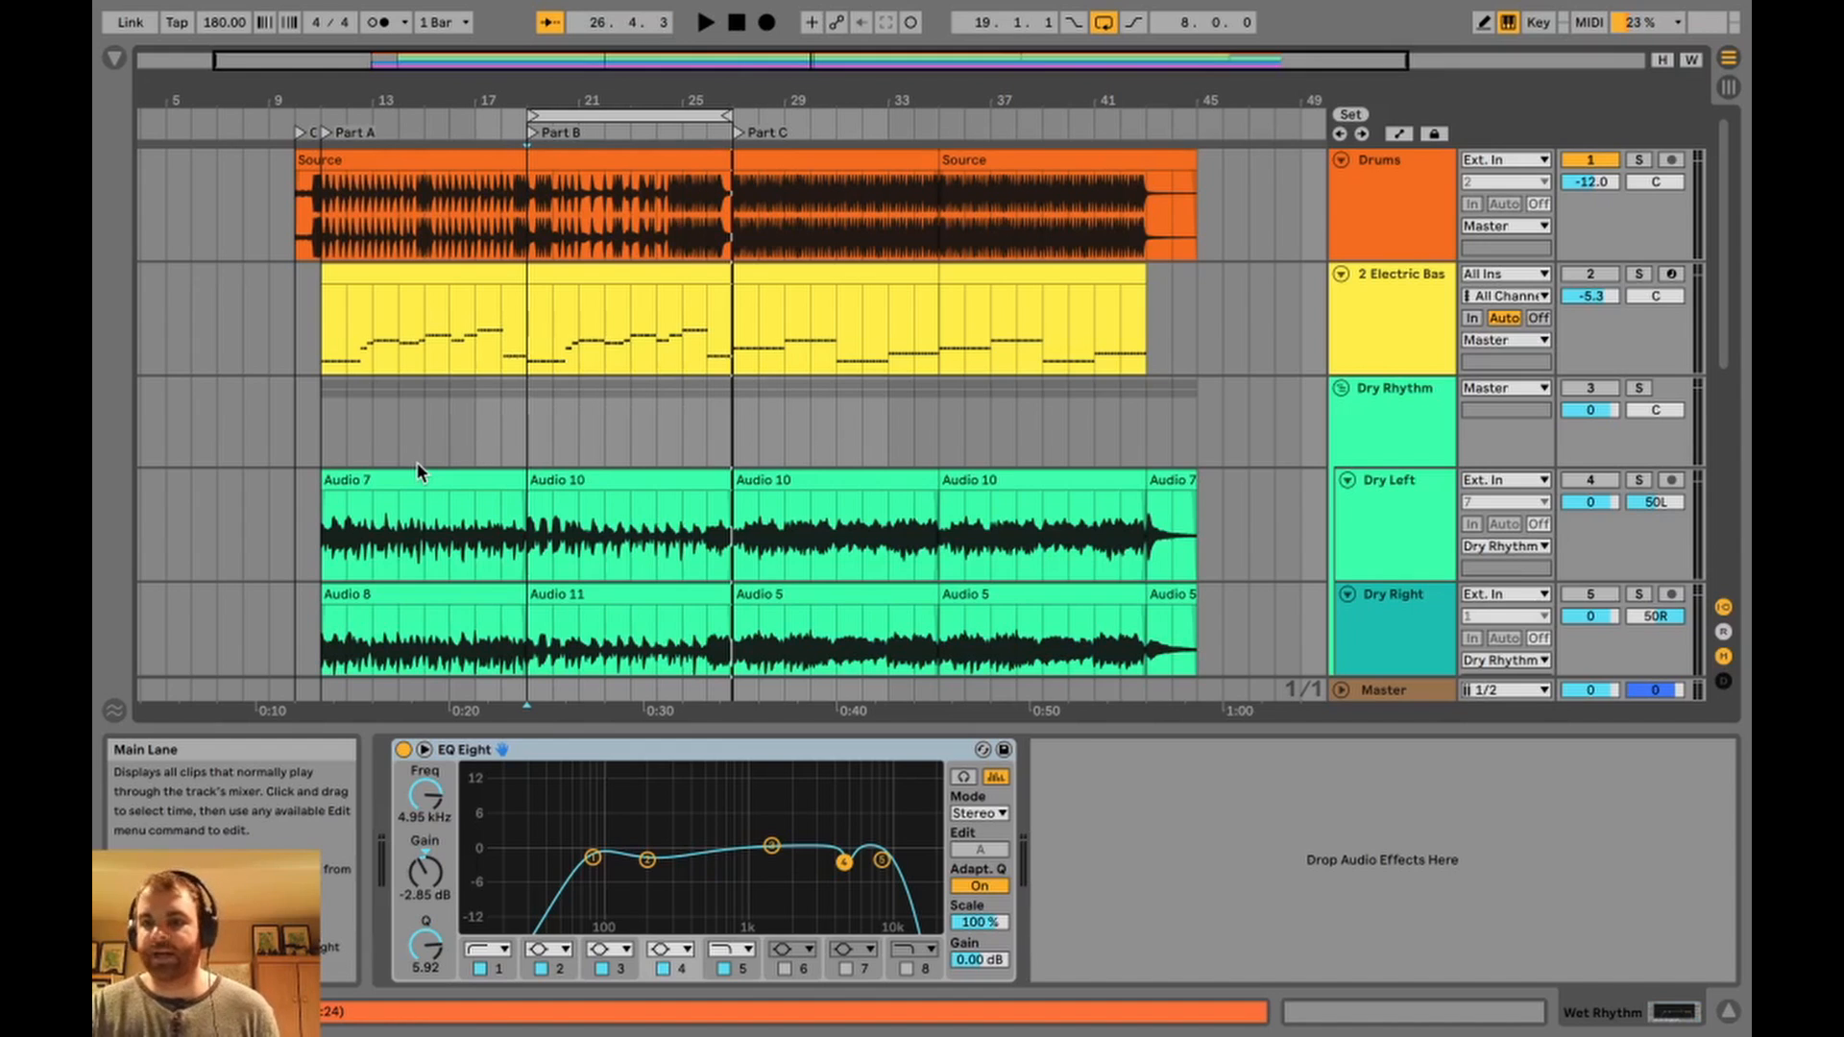
click(1640, 277)
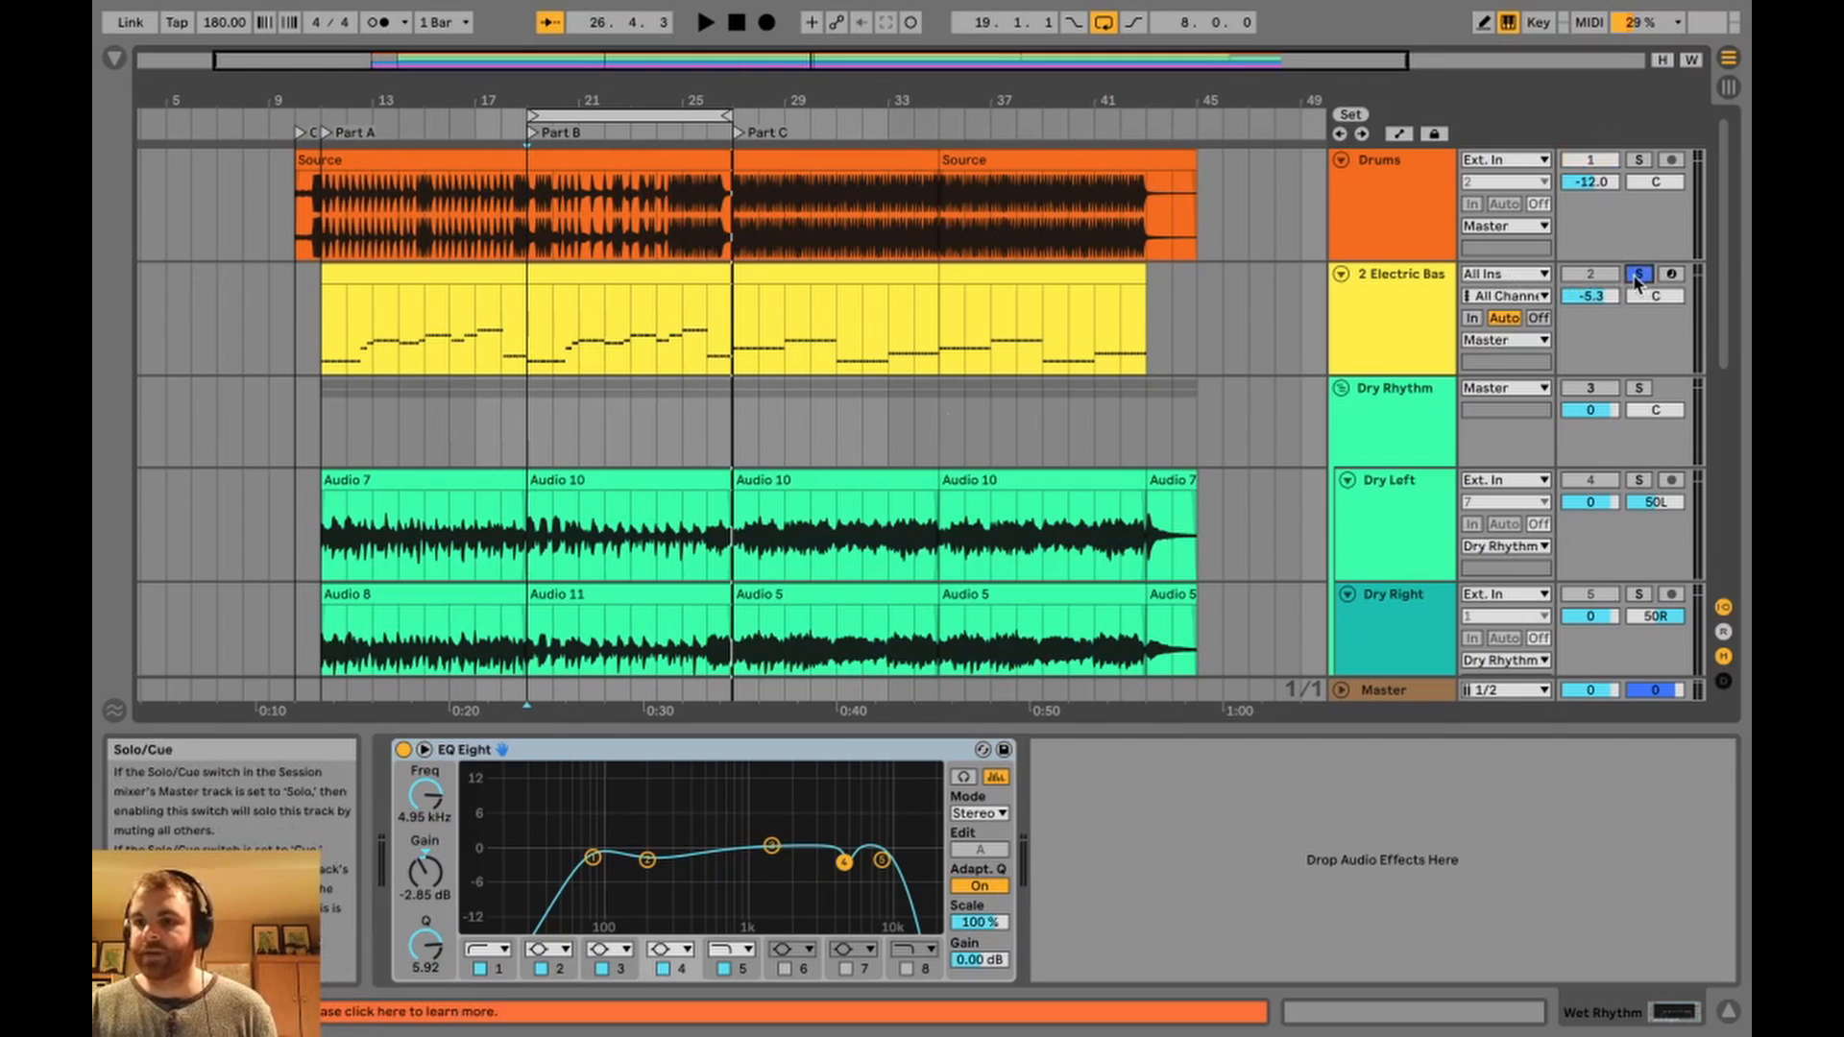
click(297, 349)
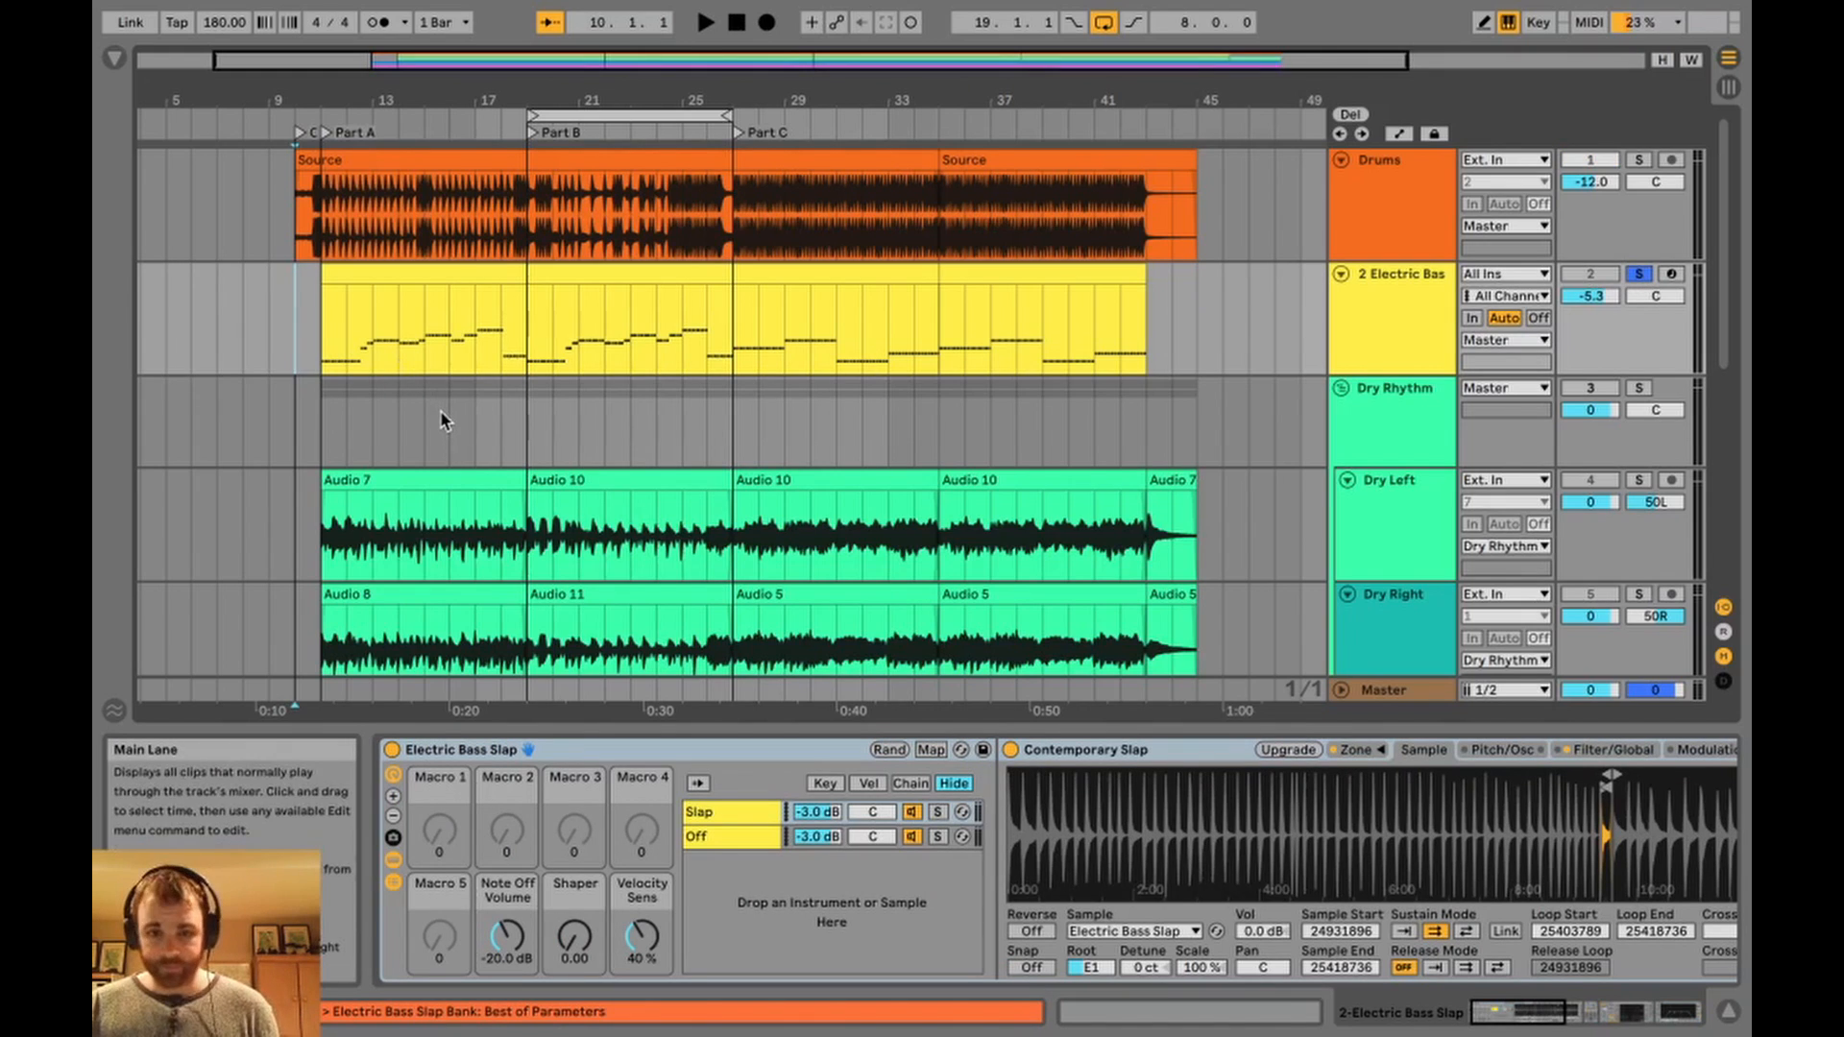
Open the Part A bass MIDI clip in the note editor and examine its note pattern.
click(420, 278)
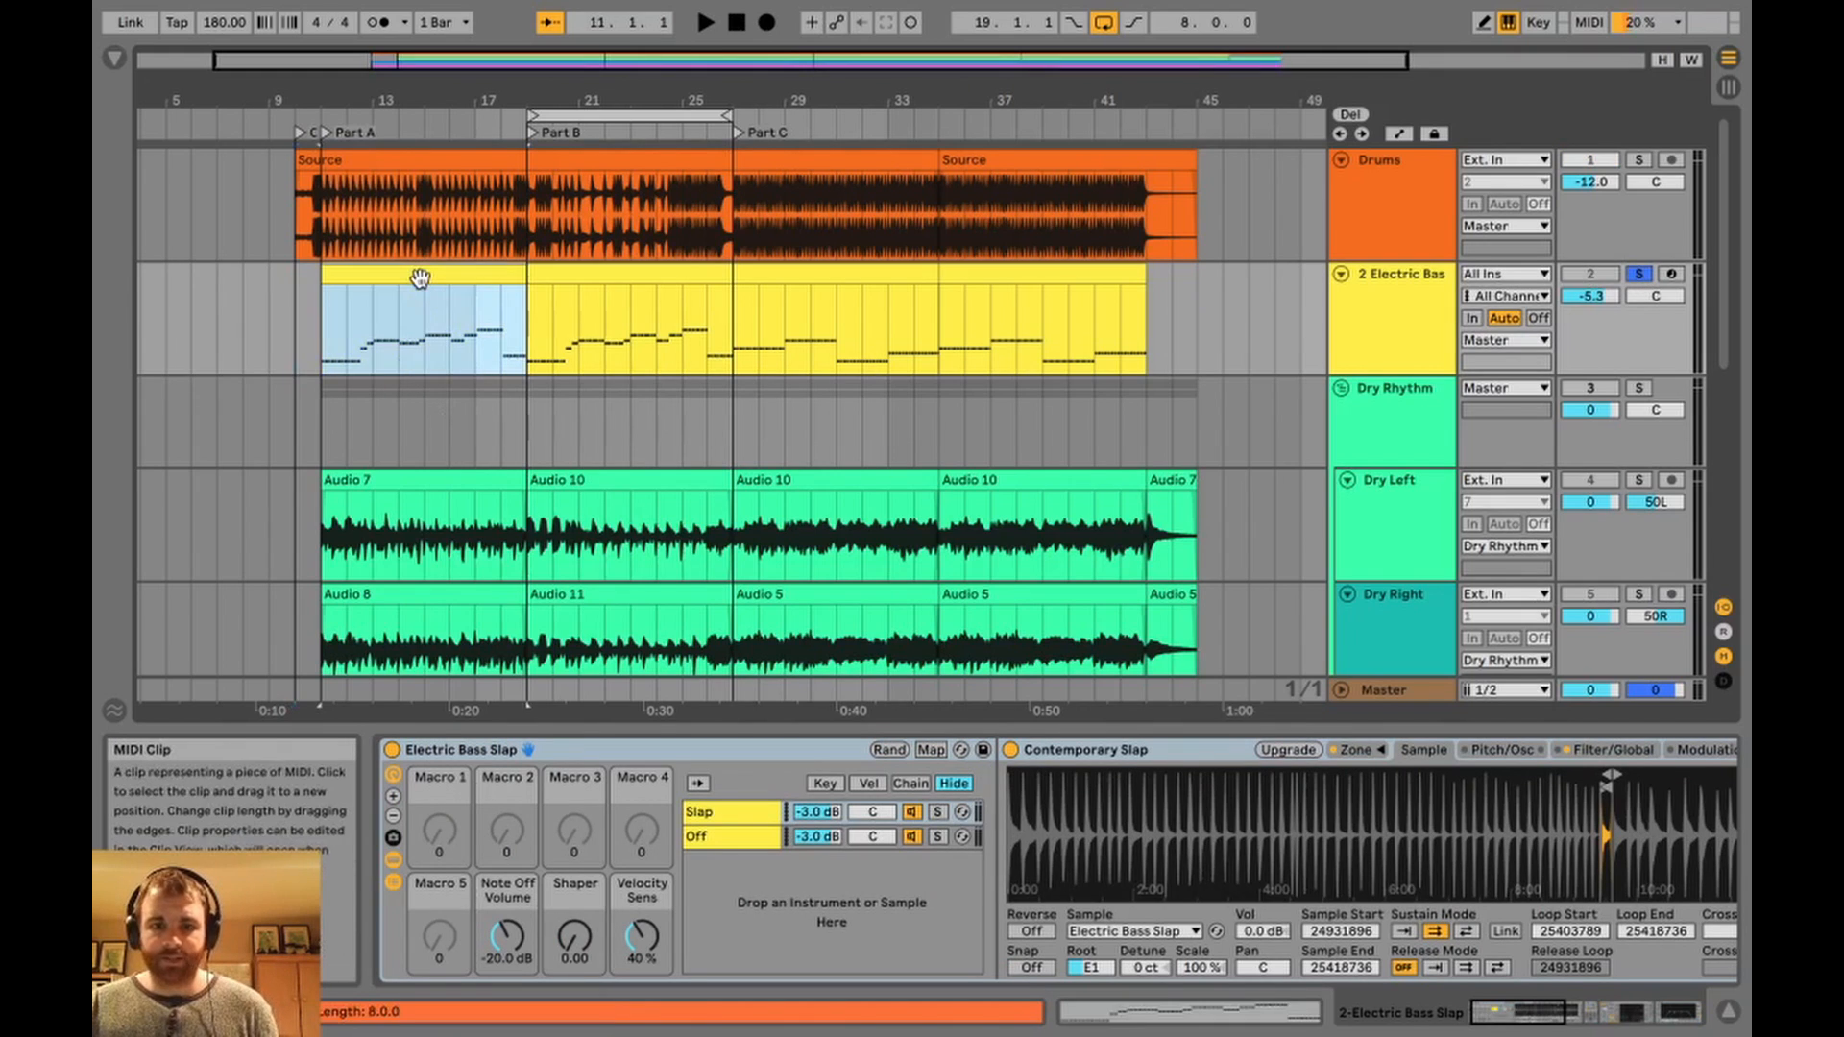
double_click(419, 278)
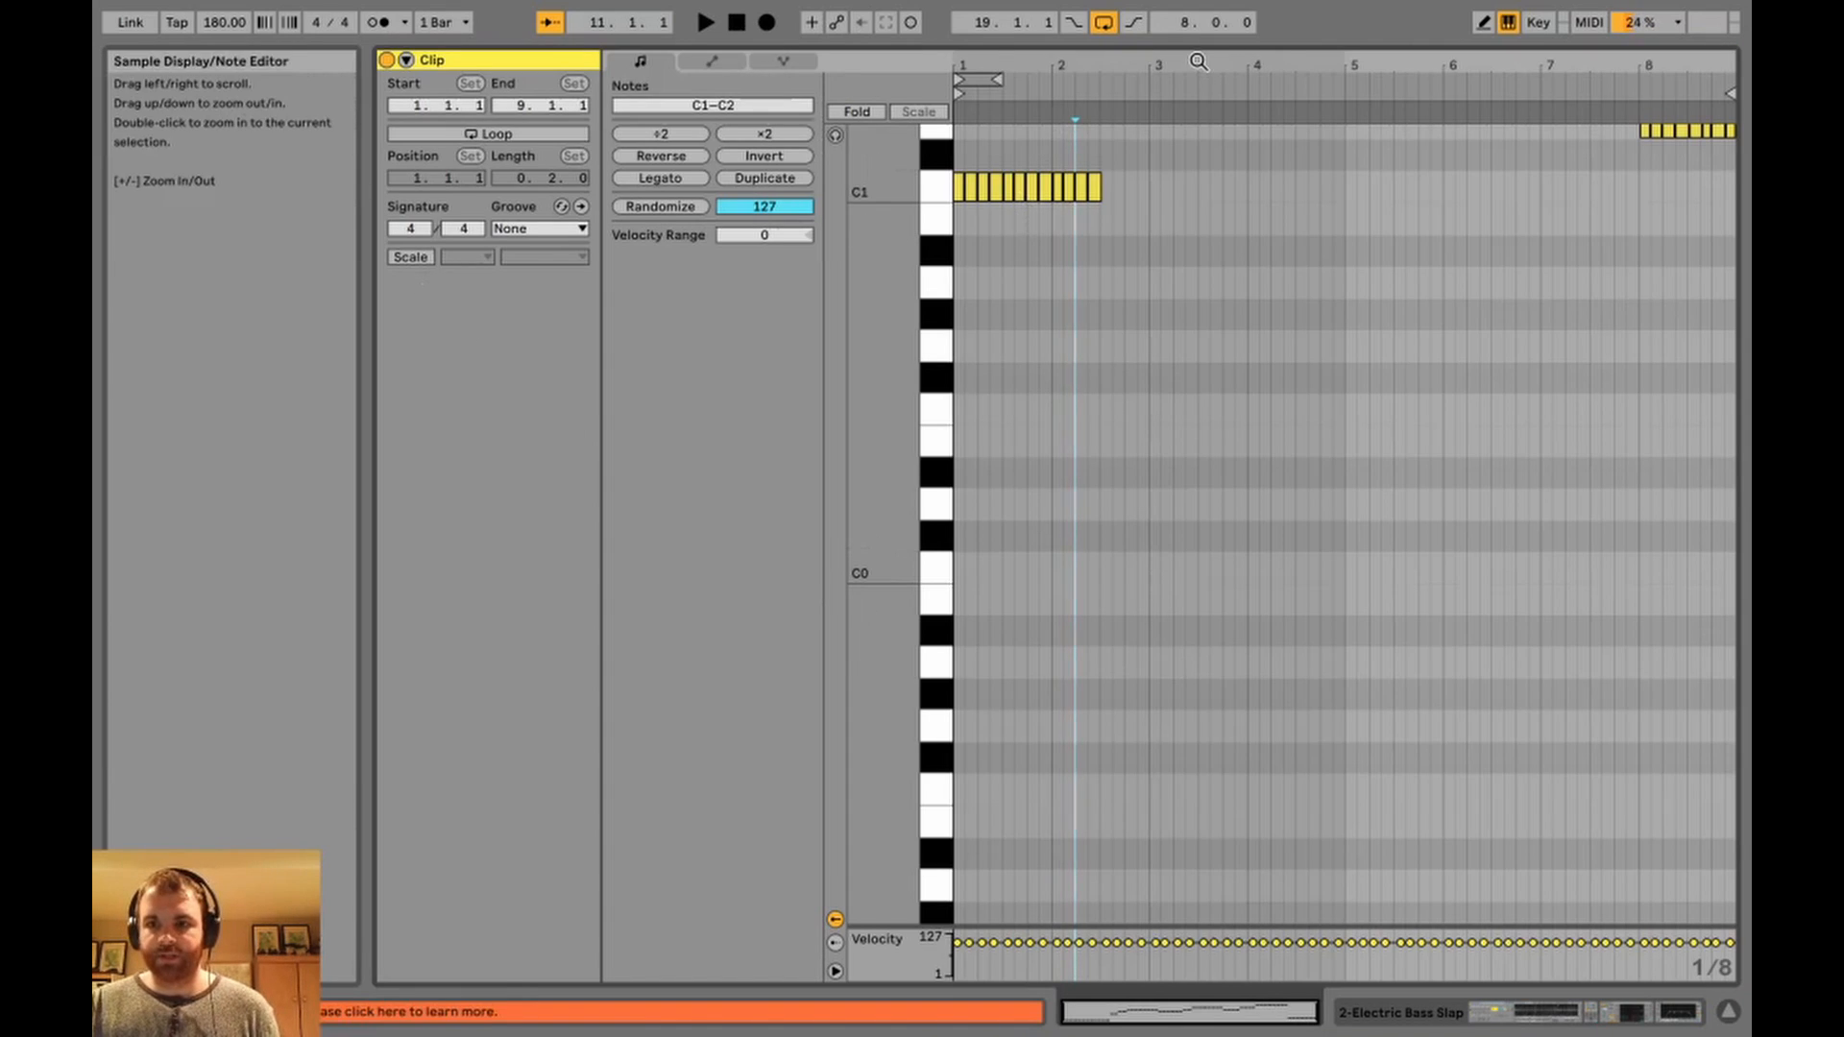
scroll(1317, 332, up, 5)
scroll(1319, 331, up, 3)
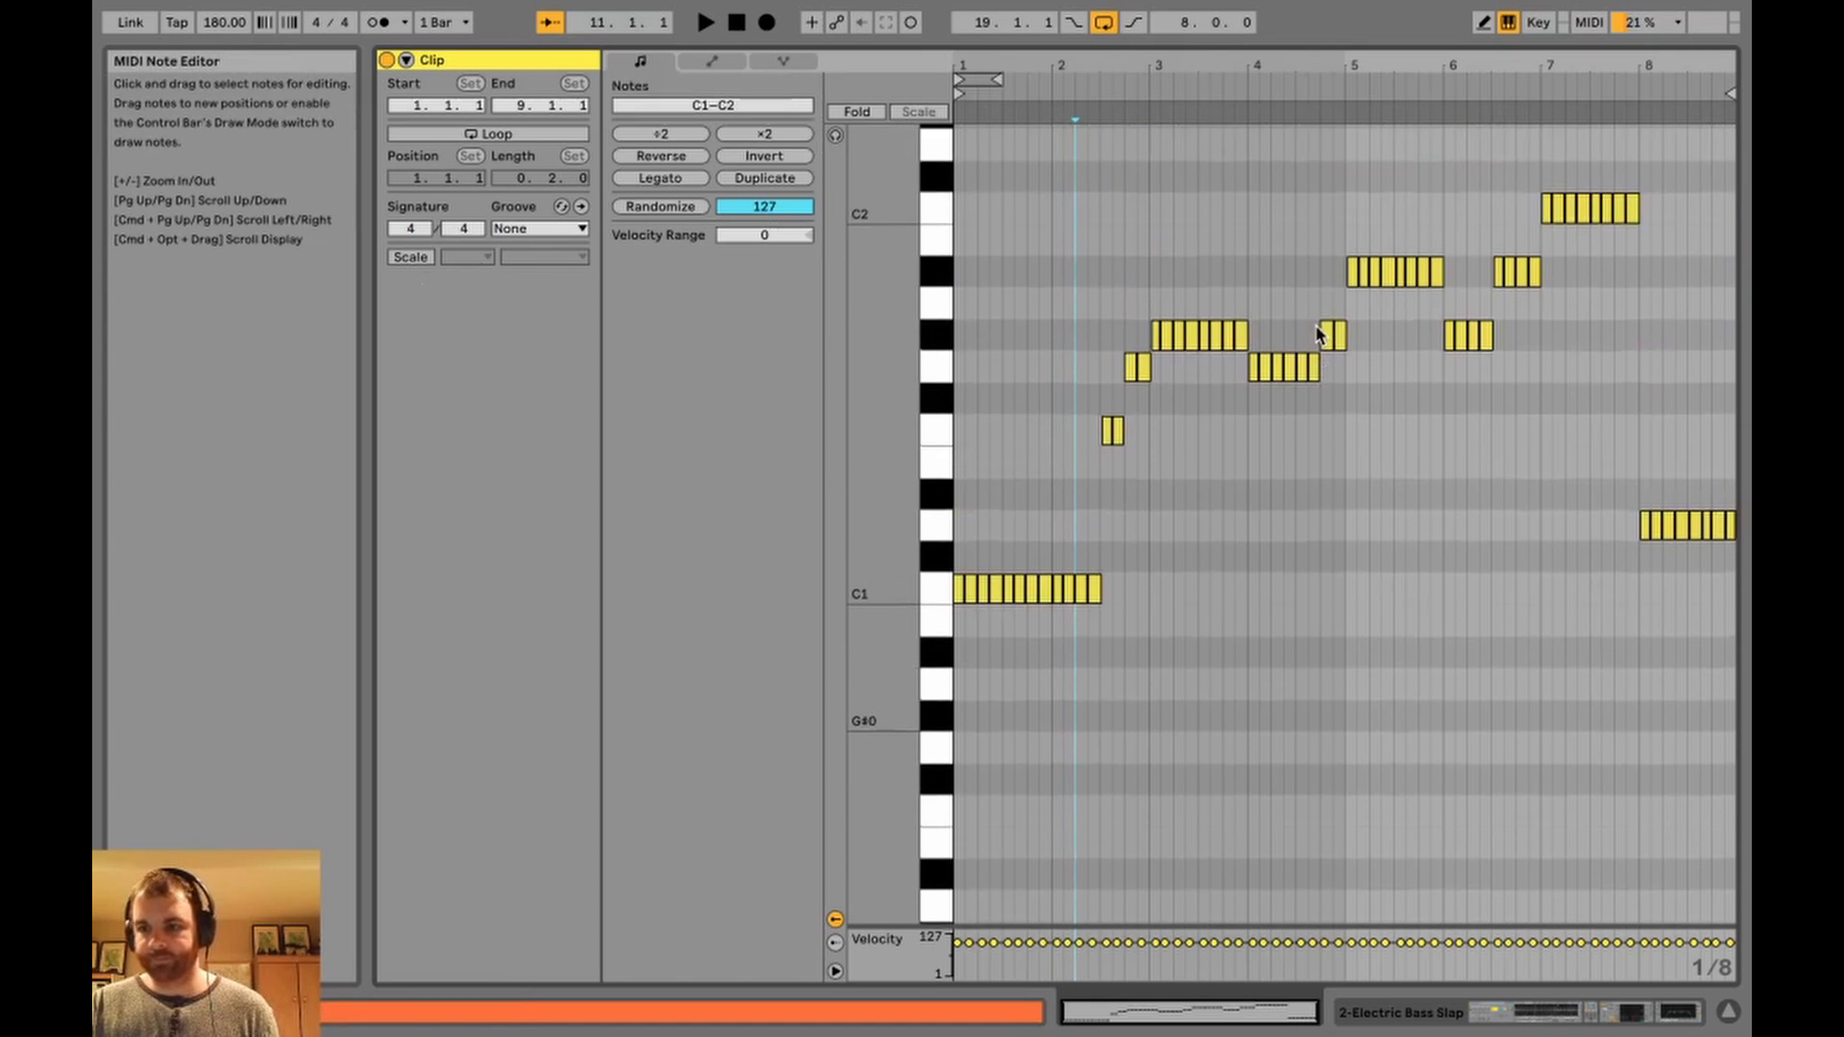
click(910, 113)
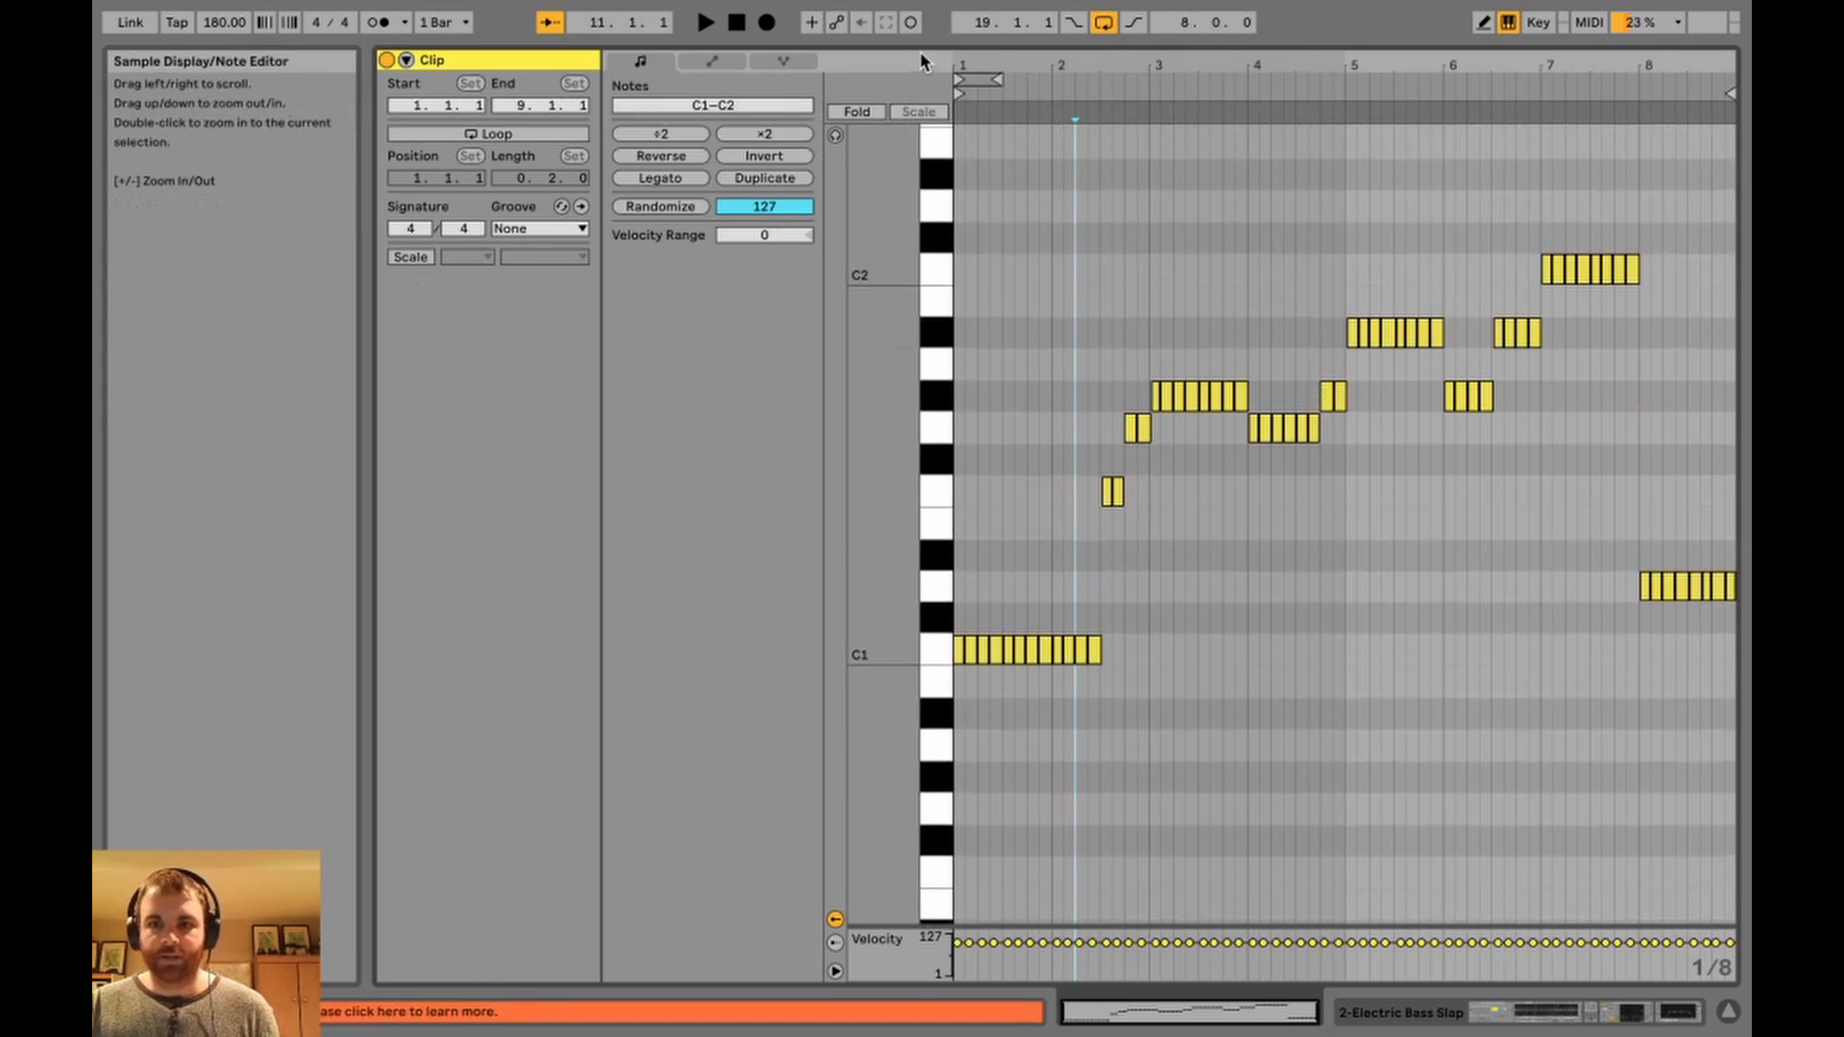
Reduce the note editor's height to reveal the arrangement tracks, and look over the Part A bass clip's notes.
drag(913, 45, 867, 413)
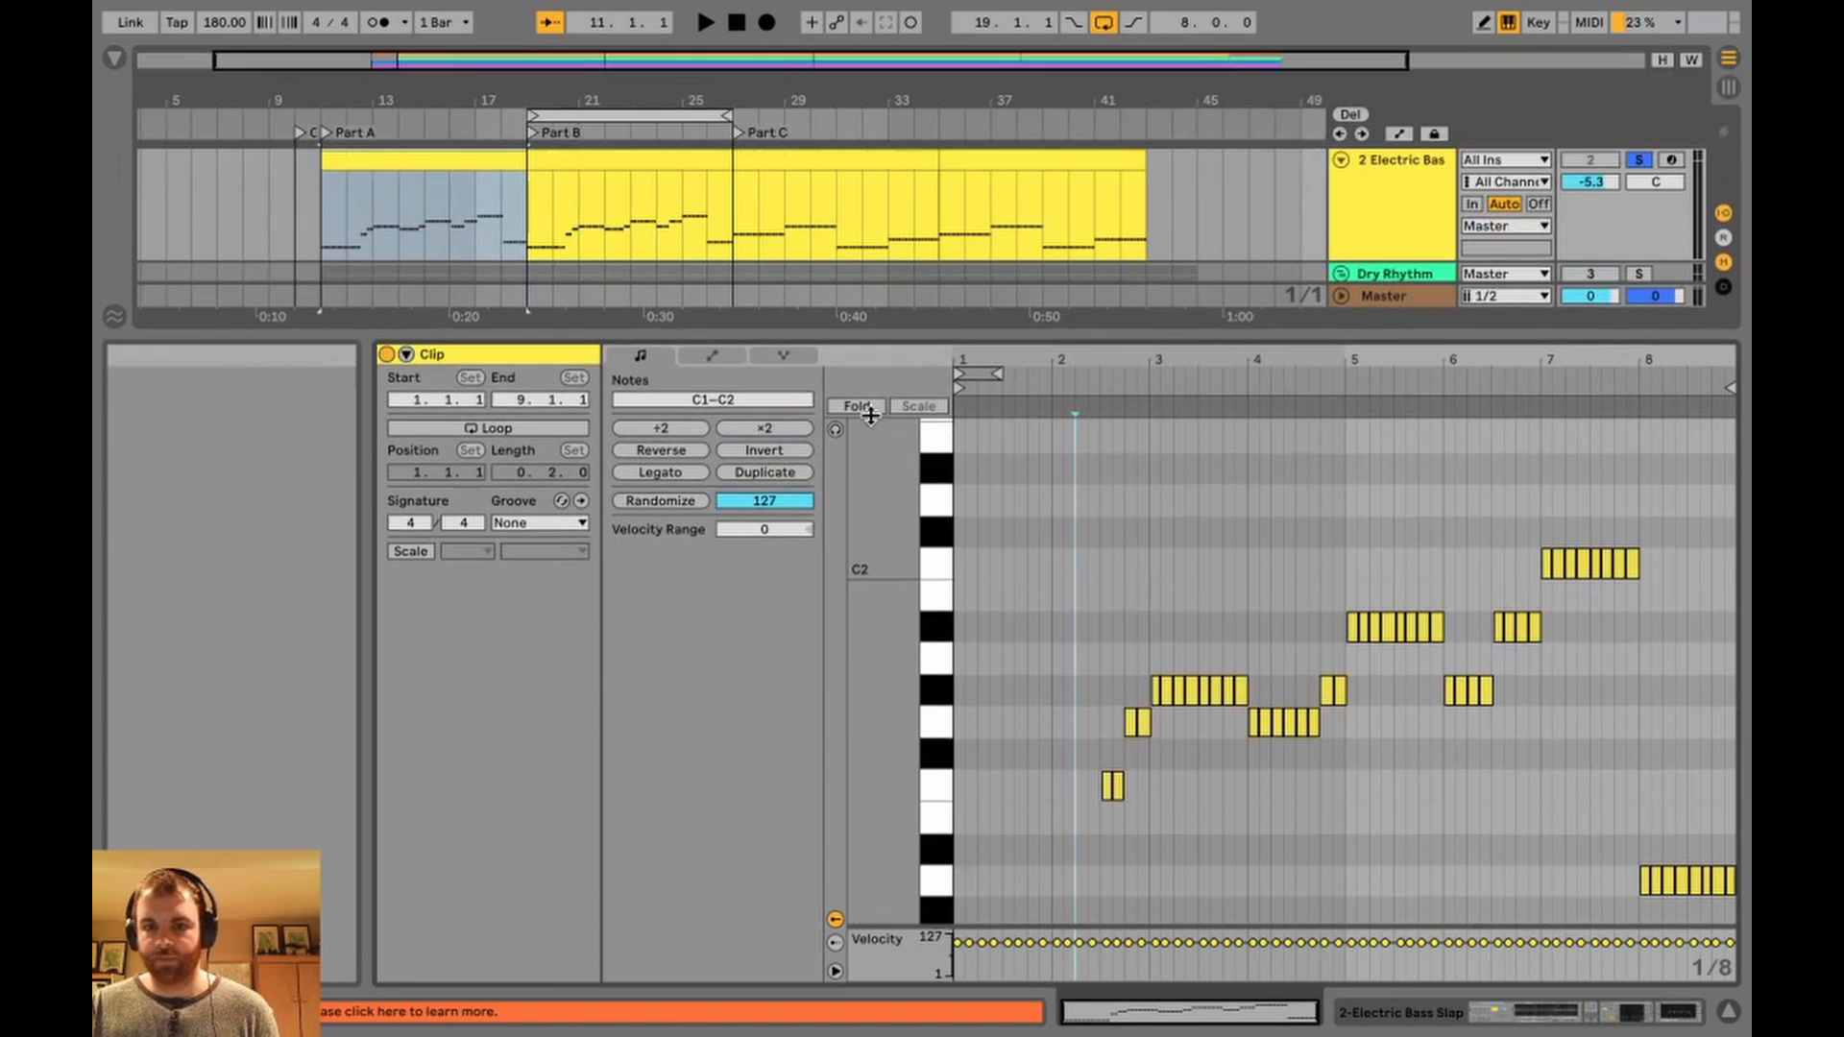
scroll(1031, 562, down, 2)
scroll(1030, 562, up, 1)
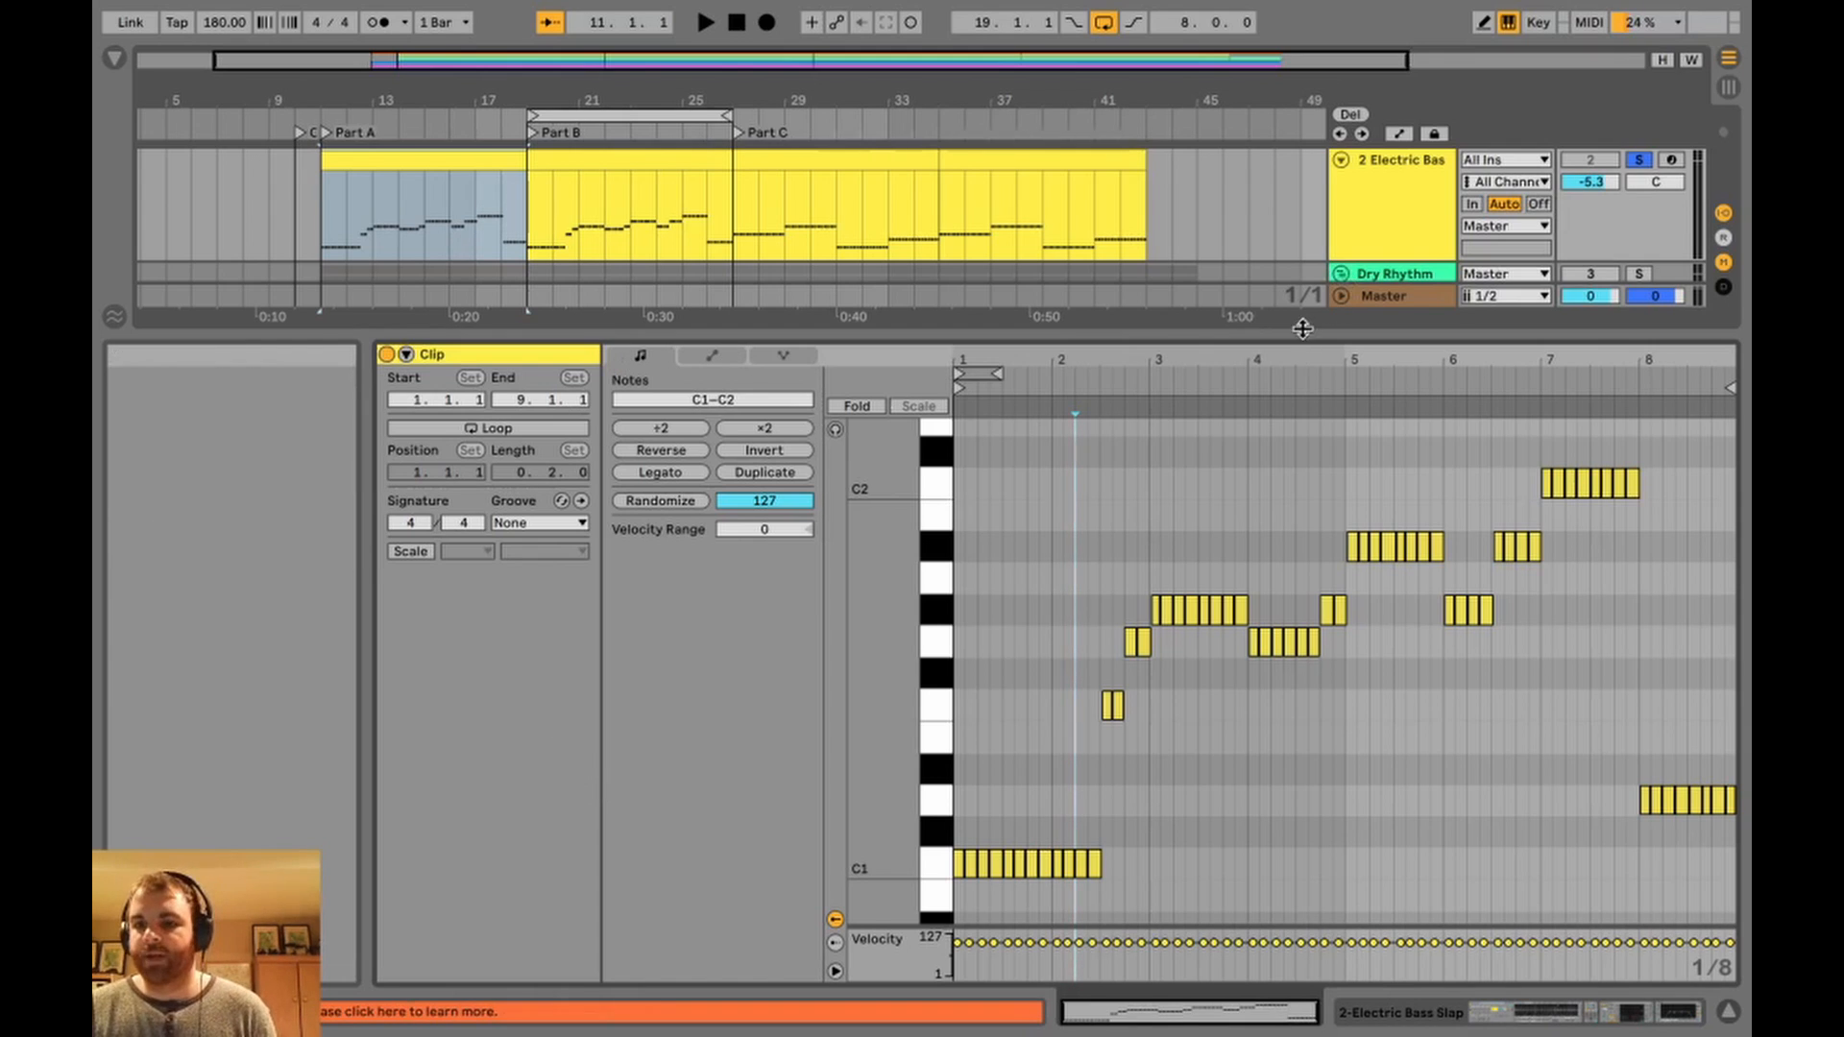
drag(1248, 355, 1248, 625)
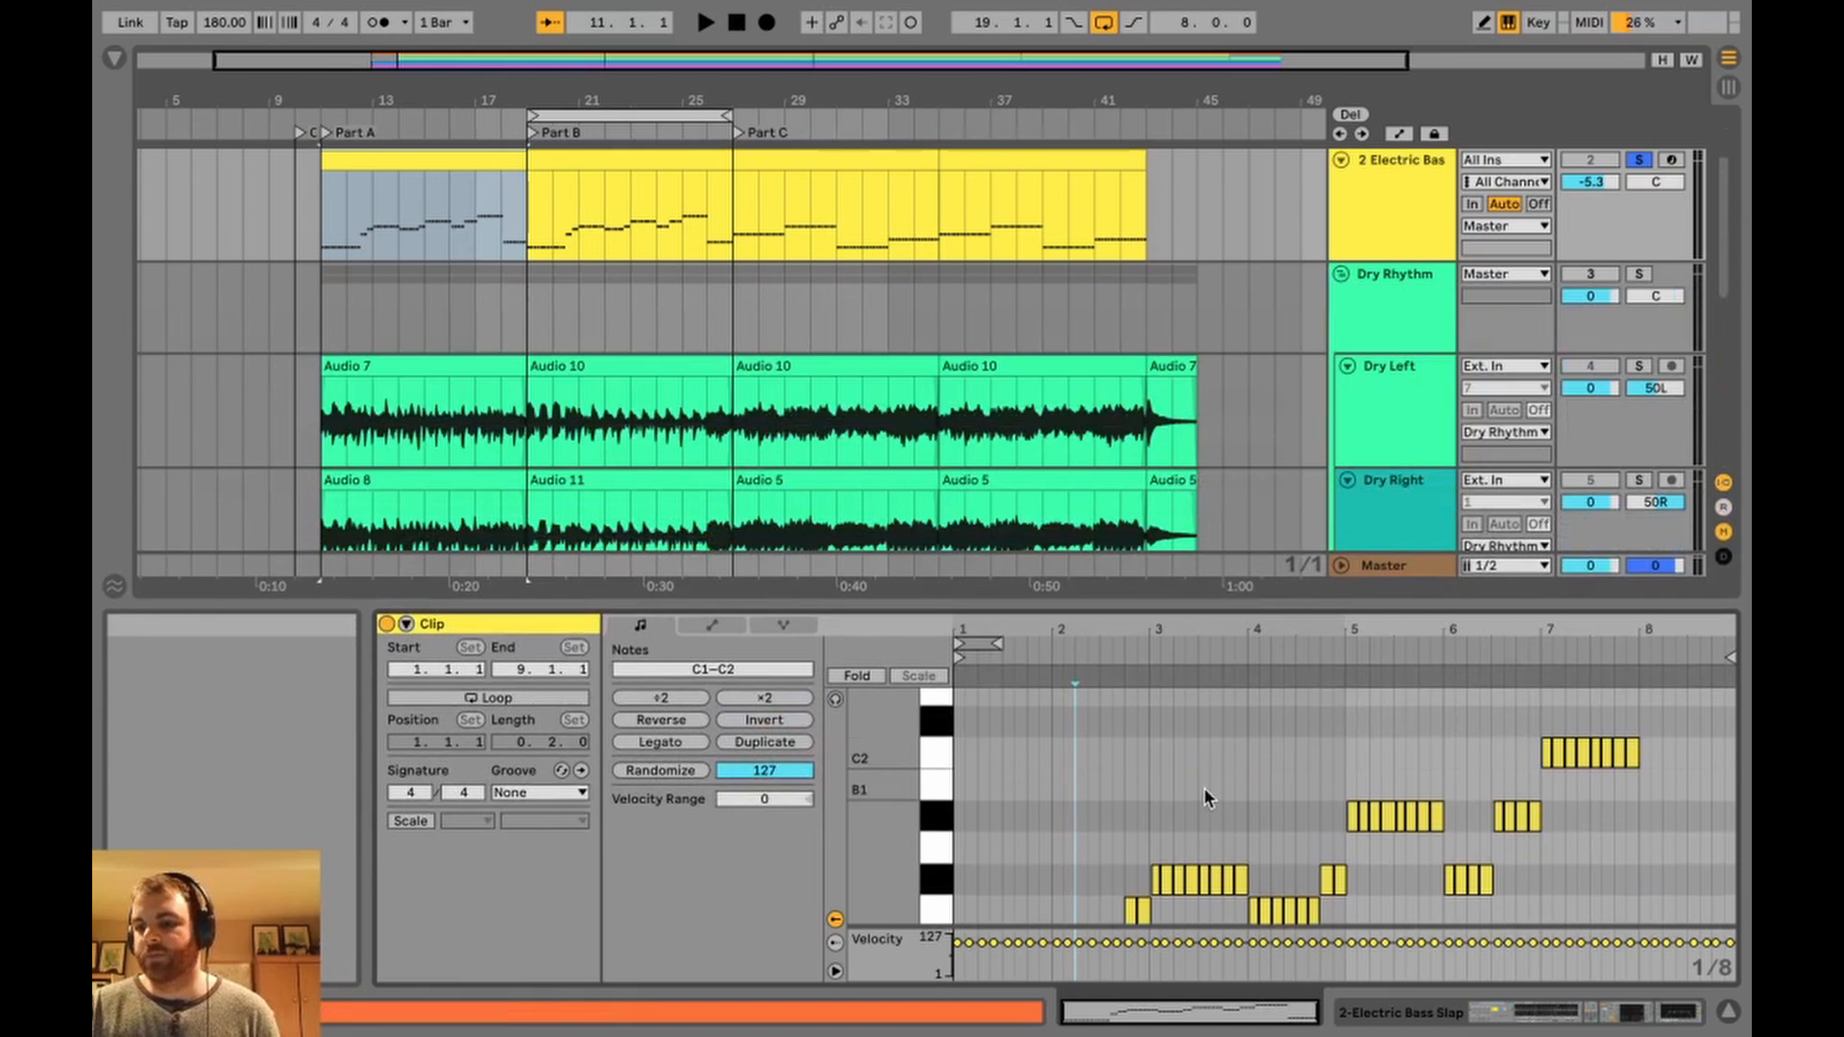
scroll(1202, 787, down, 5)
scroll(1202, 787, down, 3)
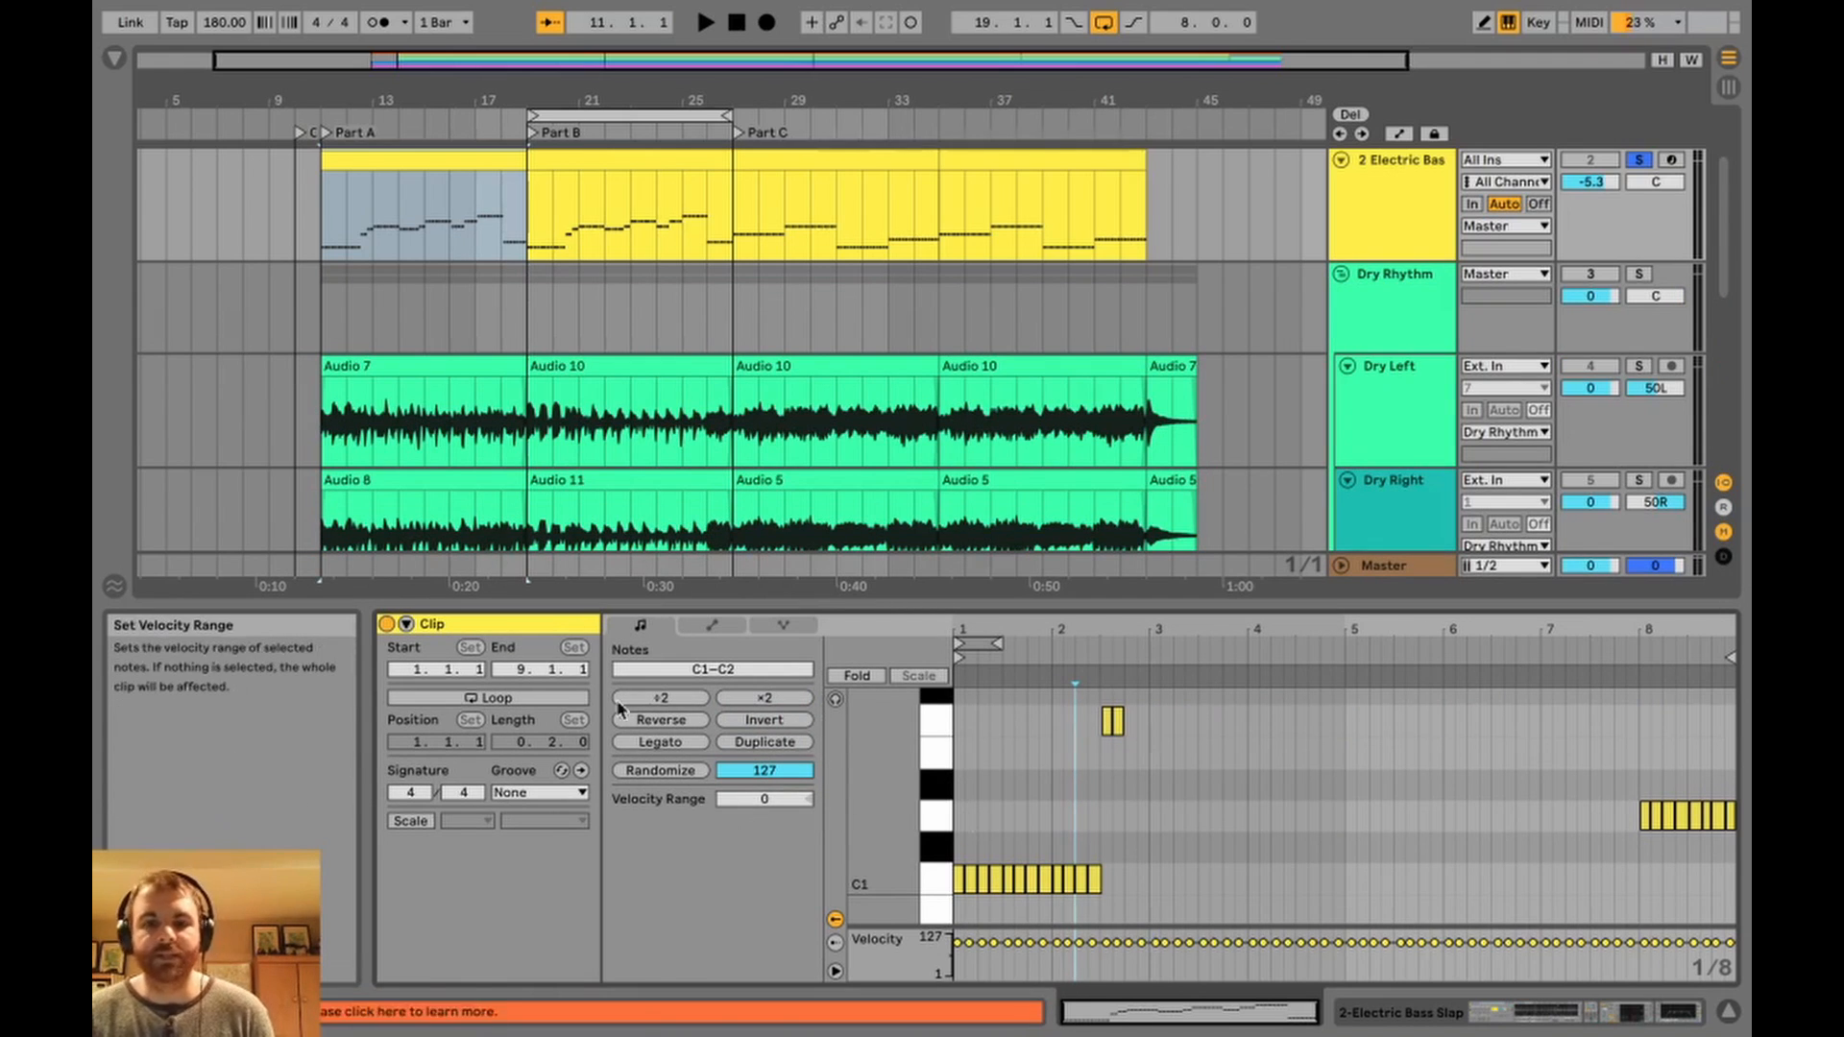
scroll(348, 252, up, 3)
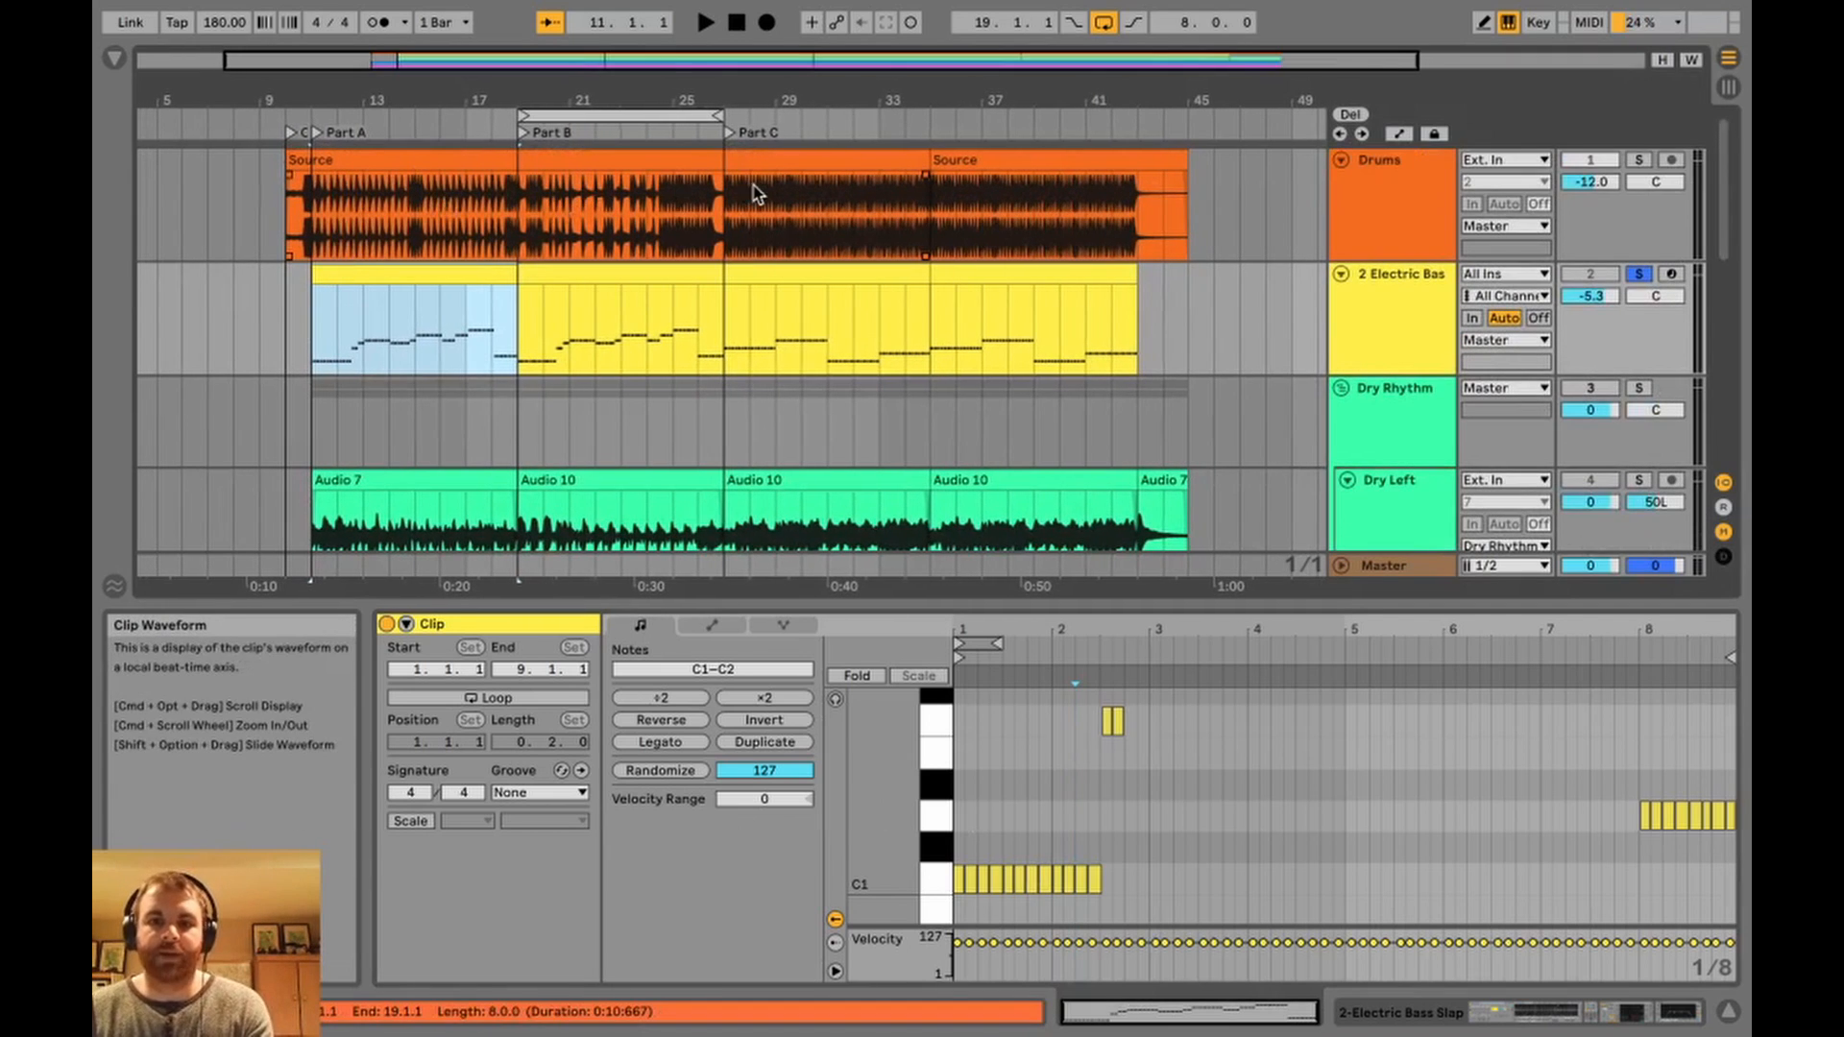
Look at the Drums track's Source, Part A, Part B and Part C clips in Session View and return to the arrangement.
key(Tab)
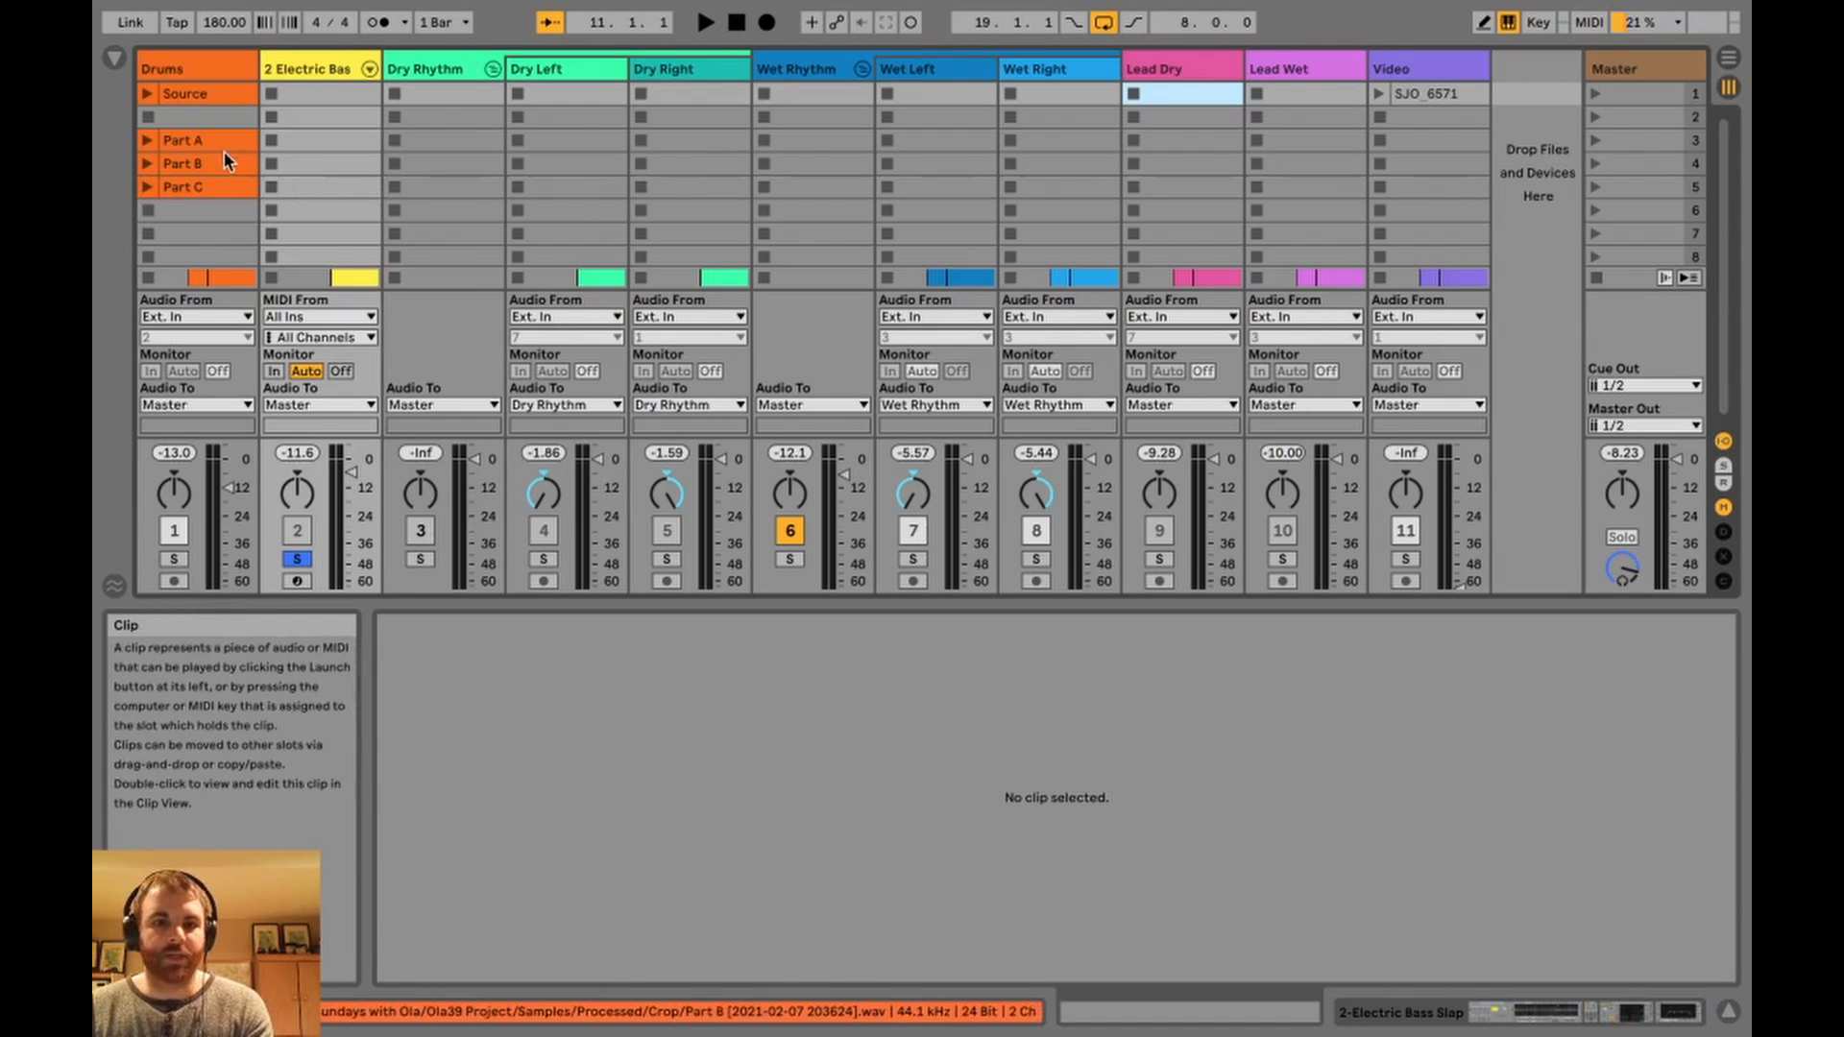
click(114, 58)
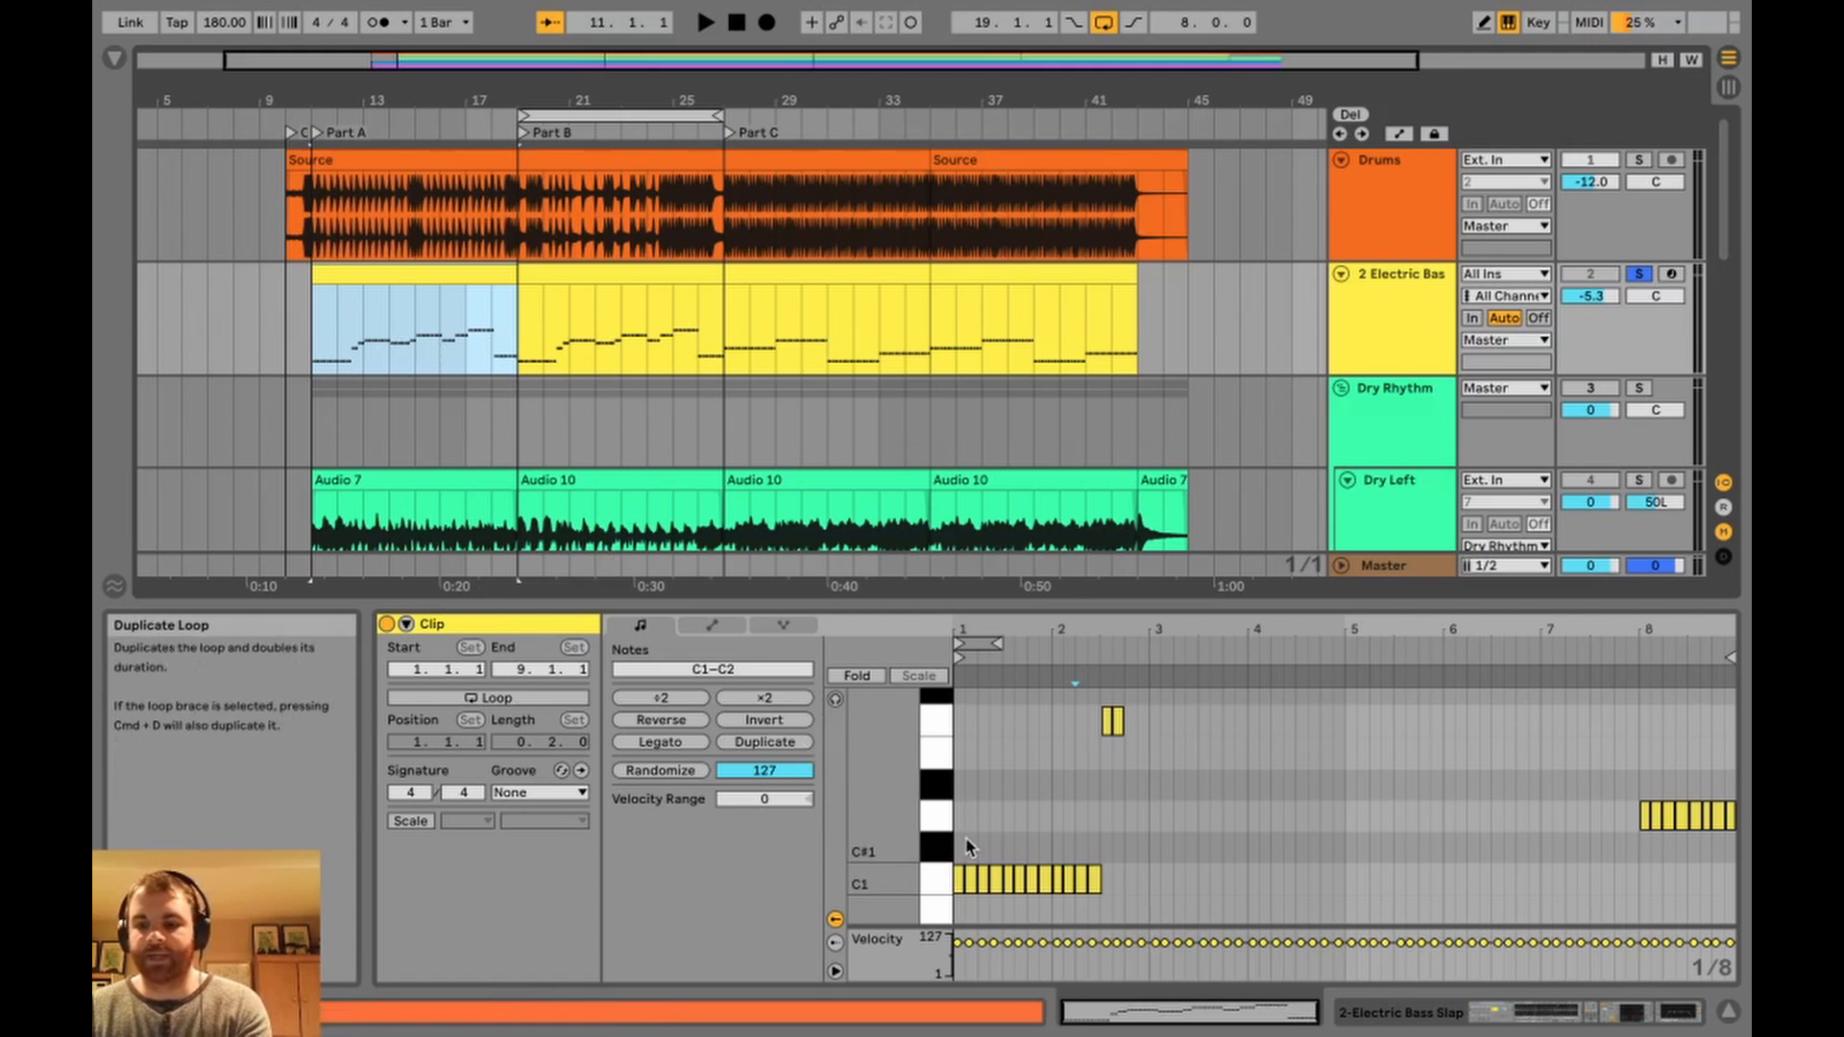
Examine the note patterns of the Part B bass clip and the two Part C bass clips.
click(655, 343)
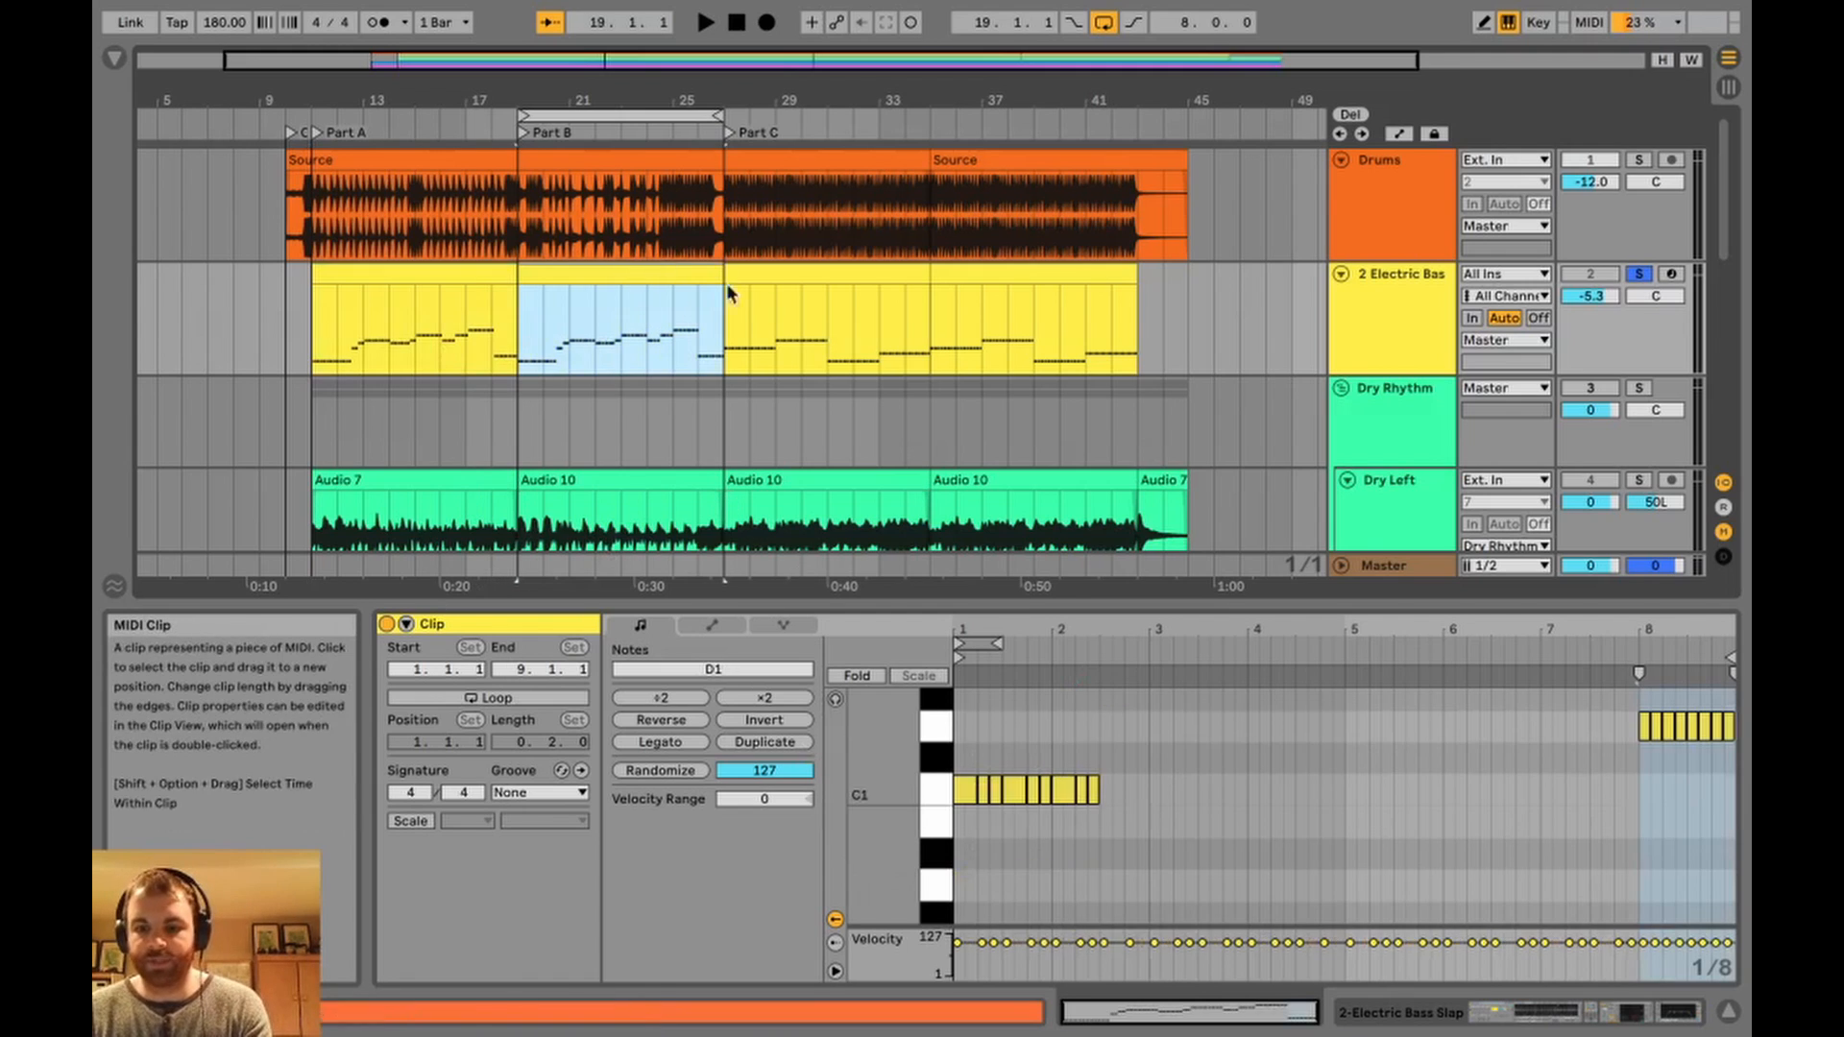
click(833, 274)
click(1018, 271)
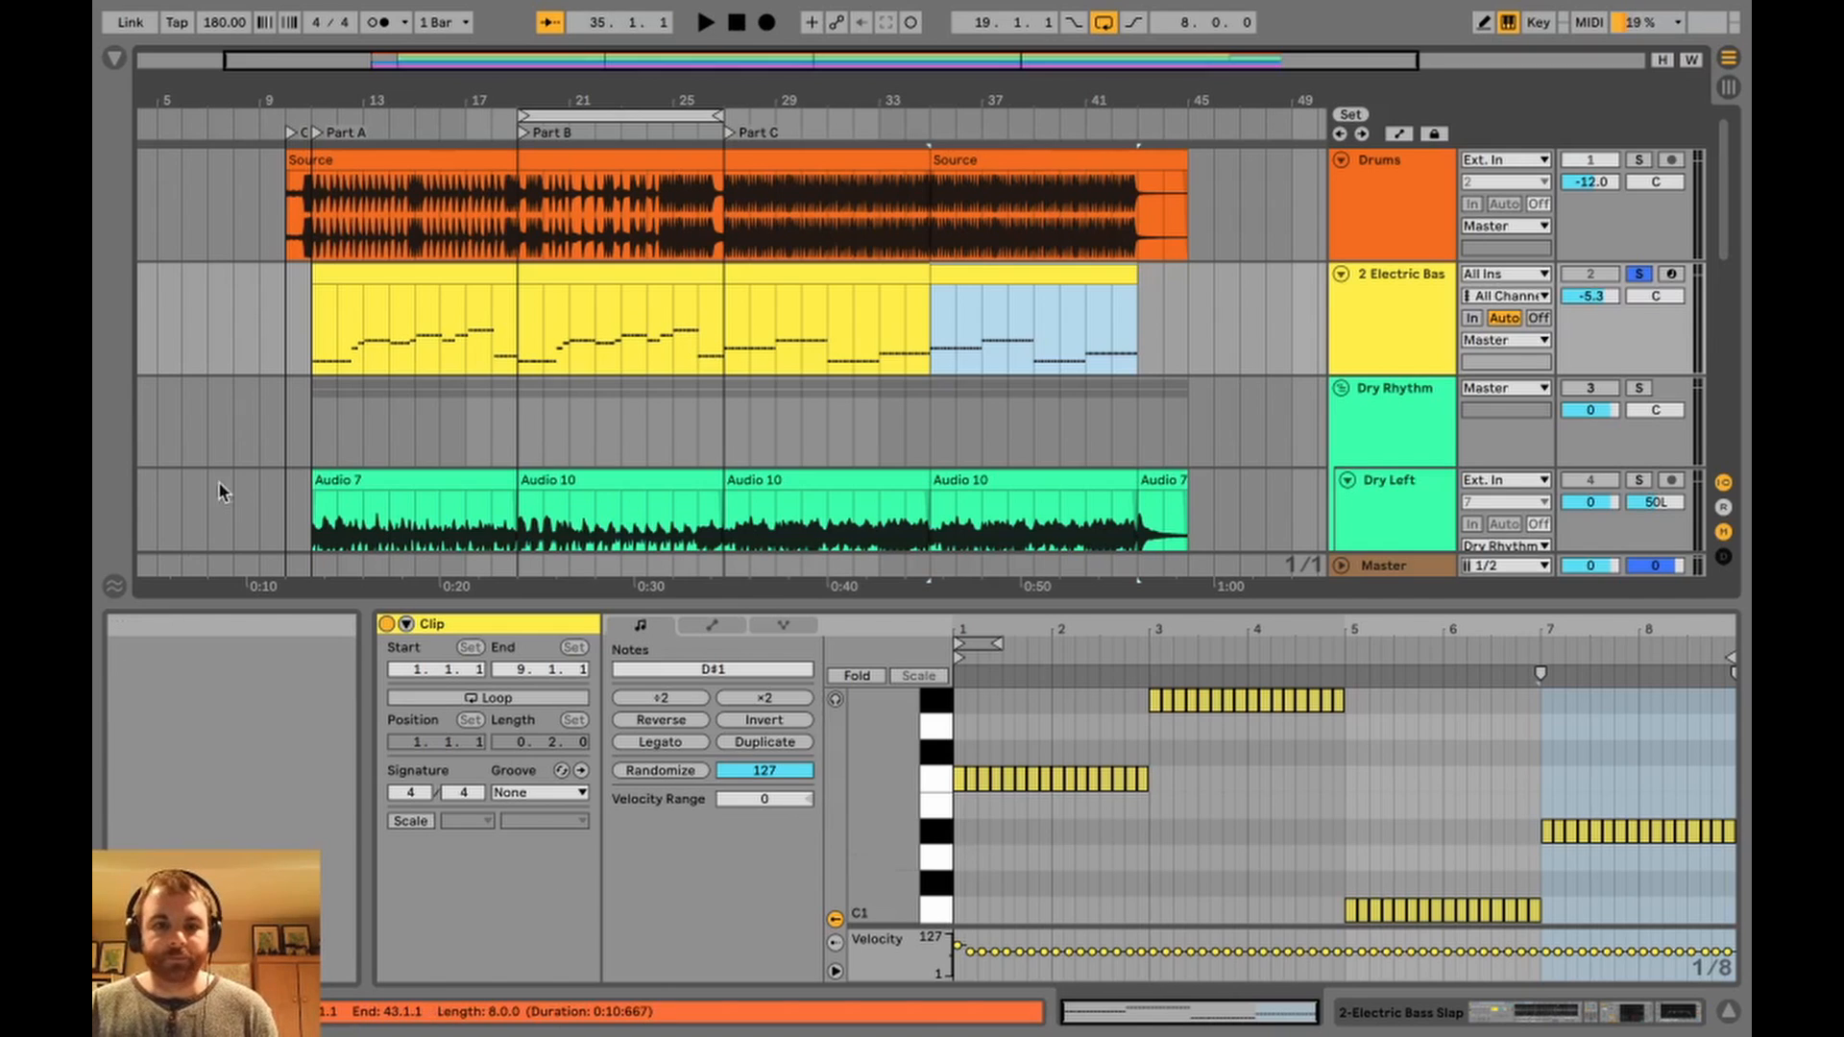
click(281, 350)
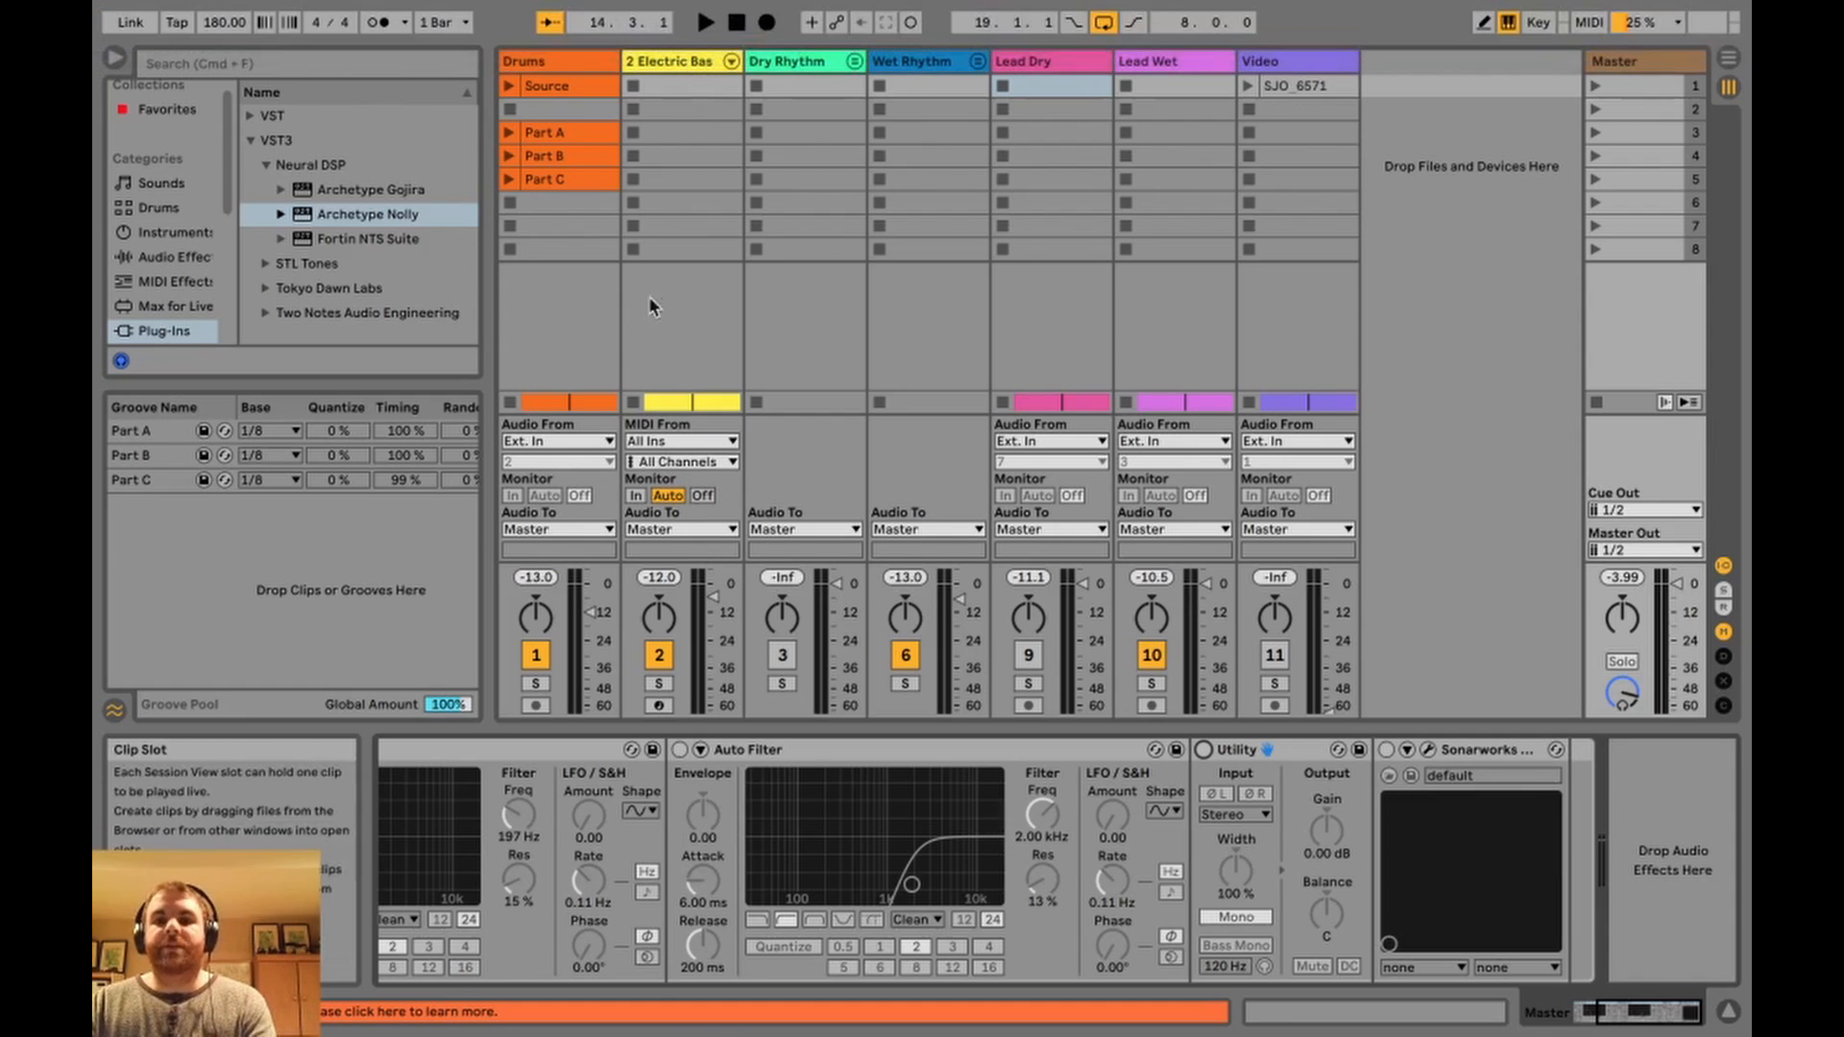
Show the bass track's devices and examine Electric Bass Slap, Pedal, the sidechained Multiband Dynamics and EQ Eight.
click(660, 54)
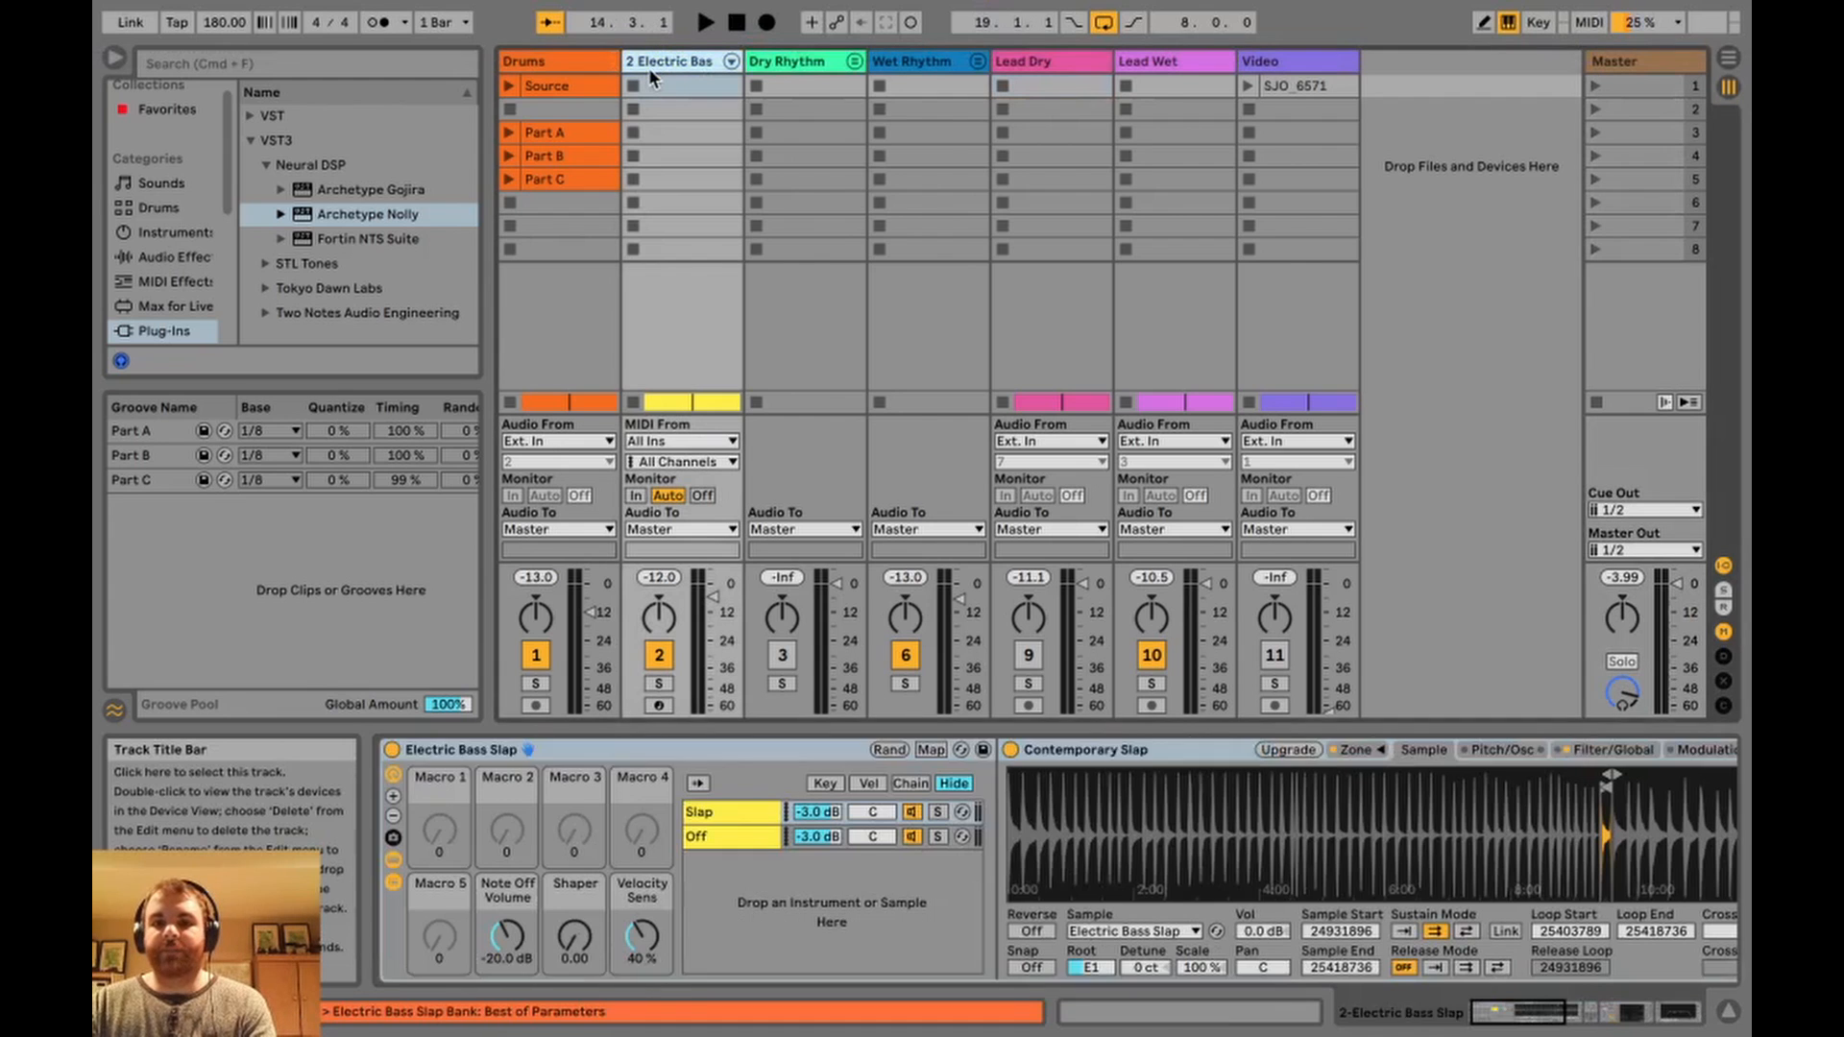
scroll(922, 859, right, 5)
scroll(921, 859, right, 8)
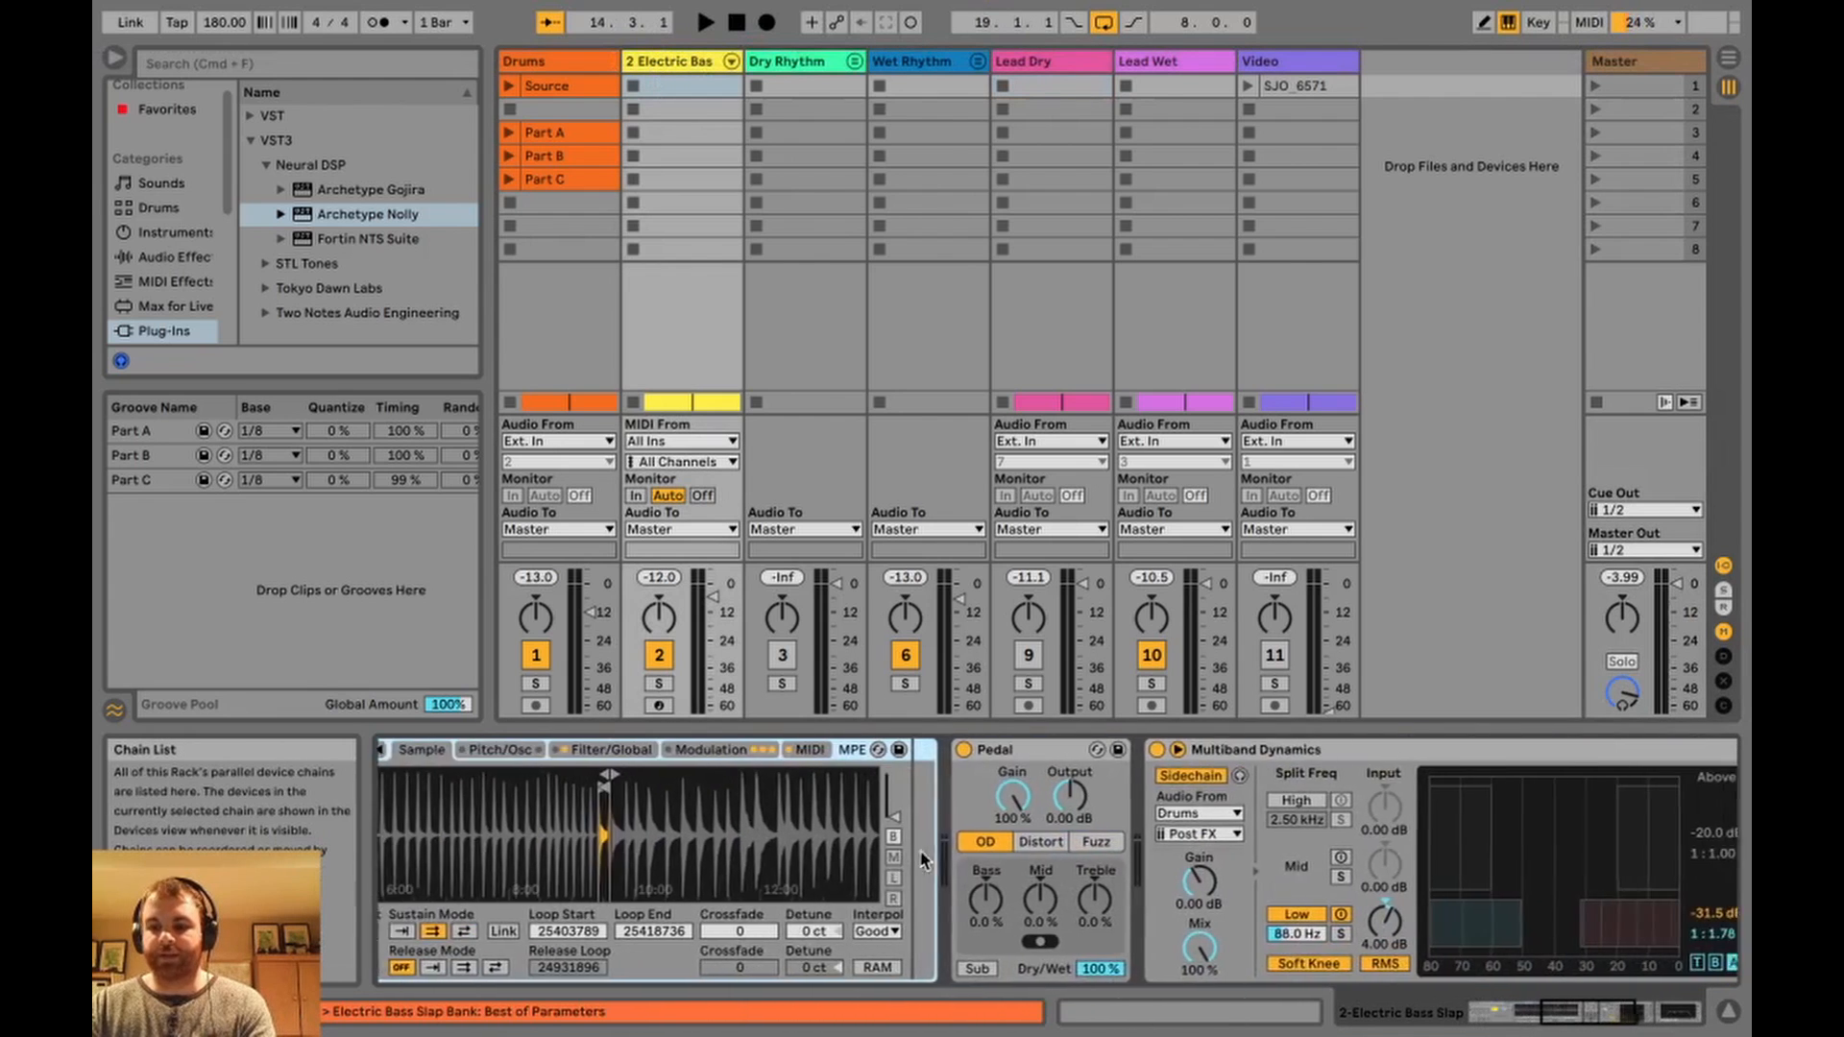
scroll(924, 857, left, 1)
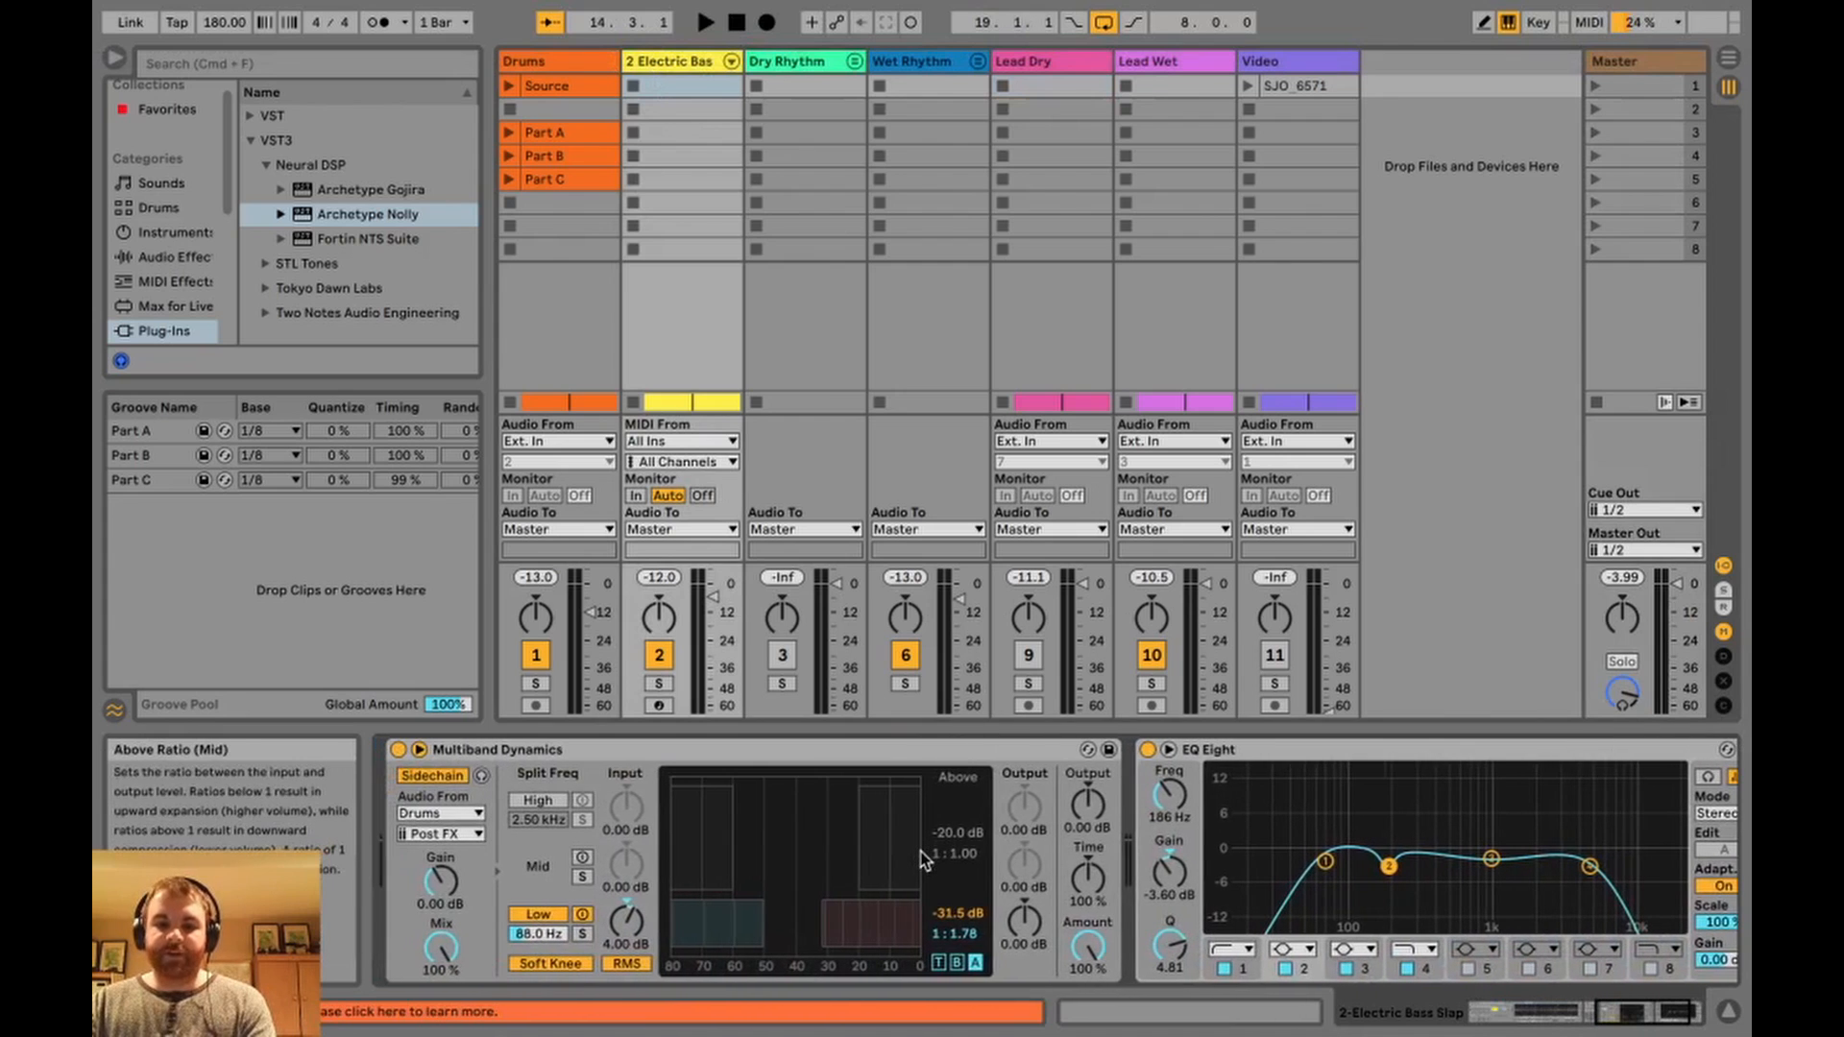
scroll(924, 858, right, 1)
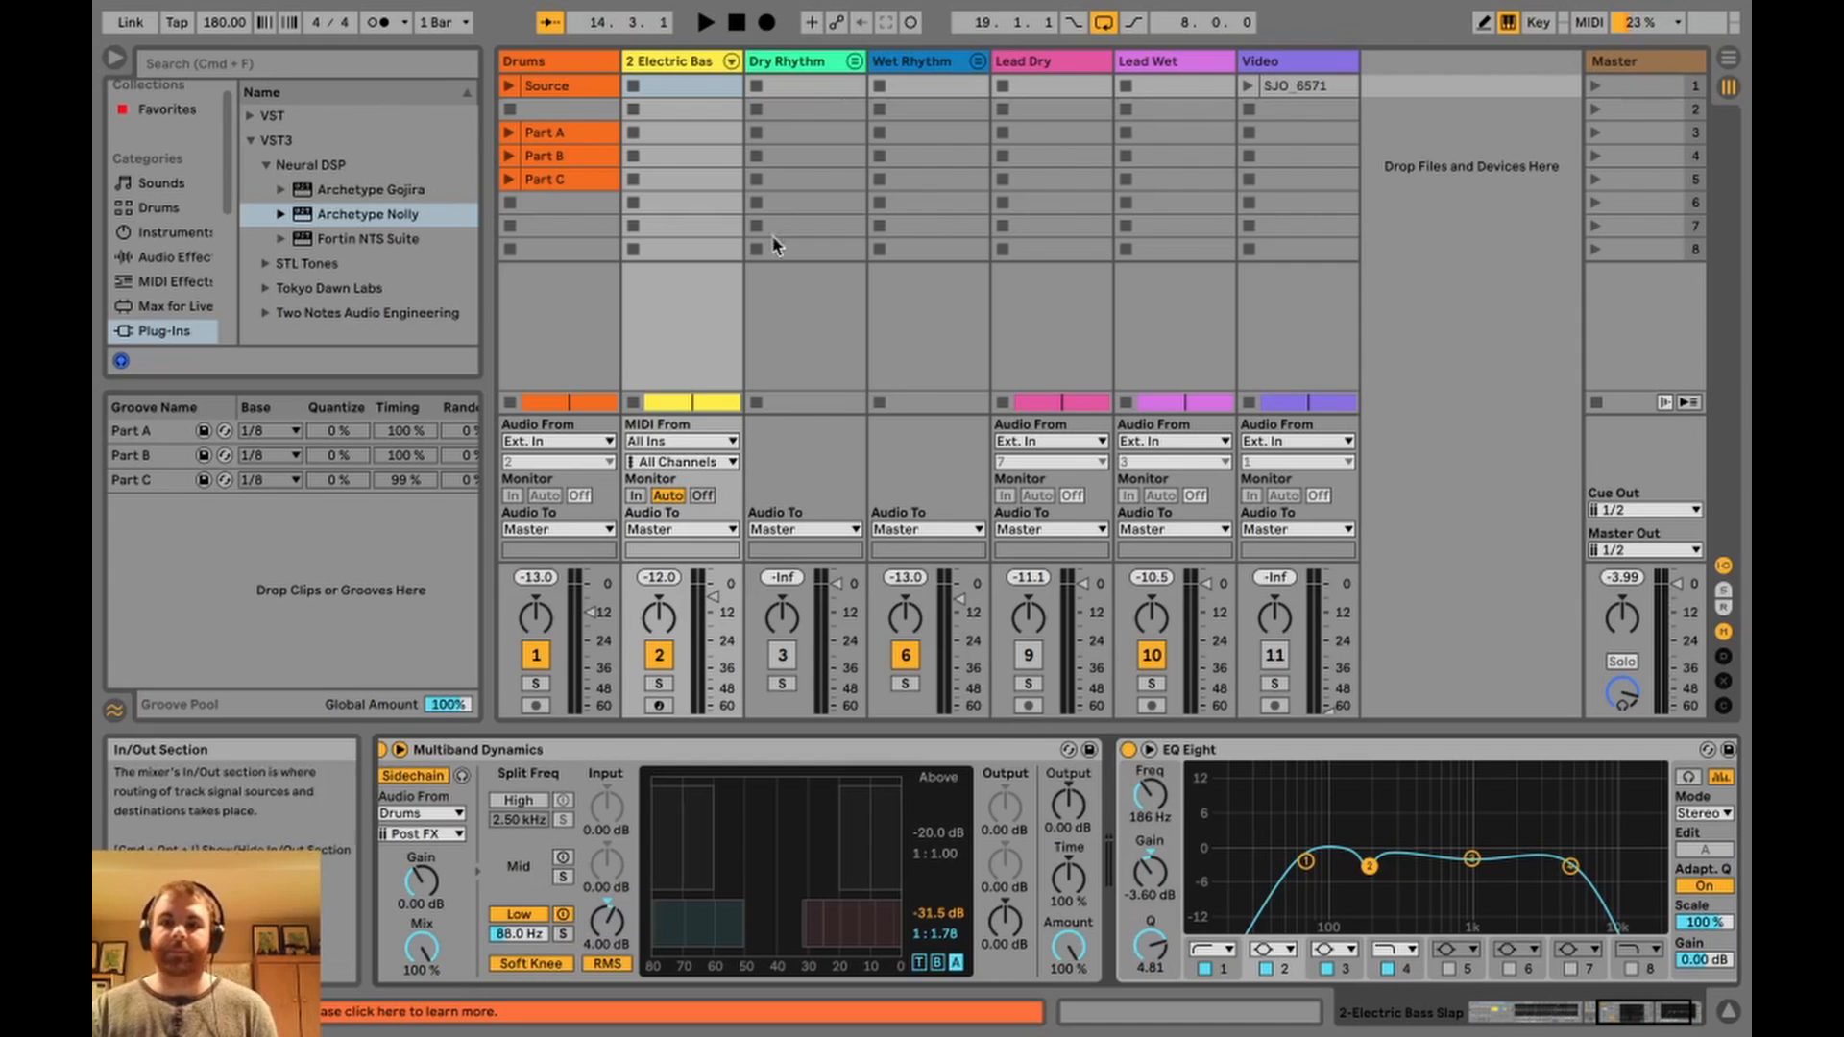
Show the Wet Rhythm group's device chain to examine its EQ Eight curve.
mouse_move(914, 61)
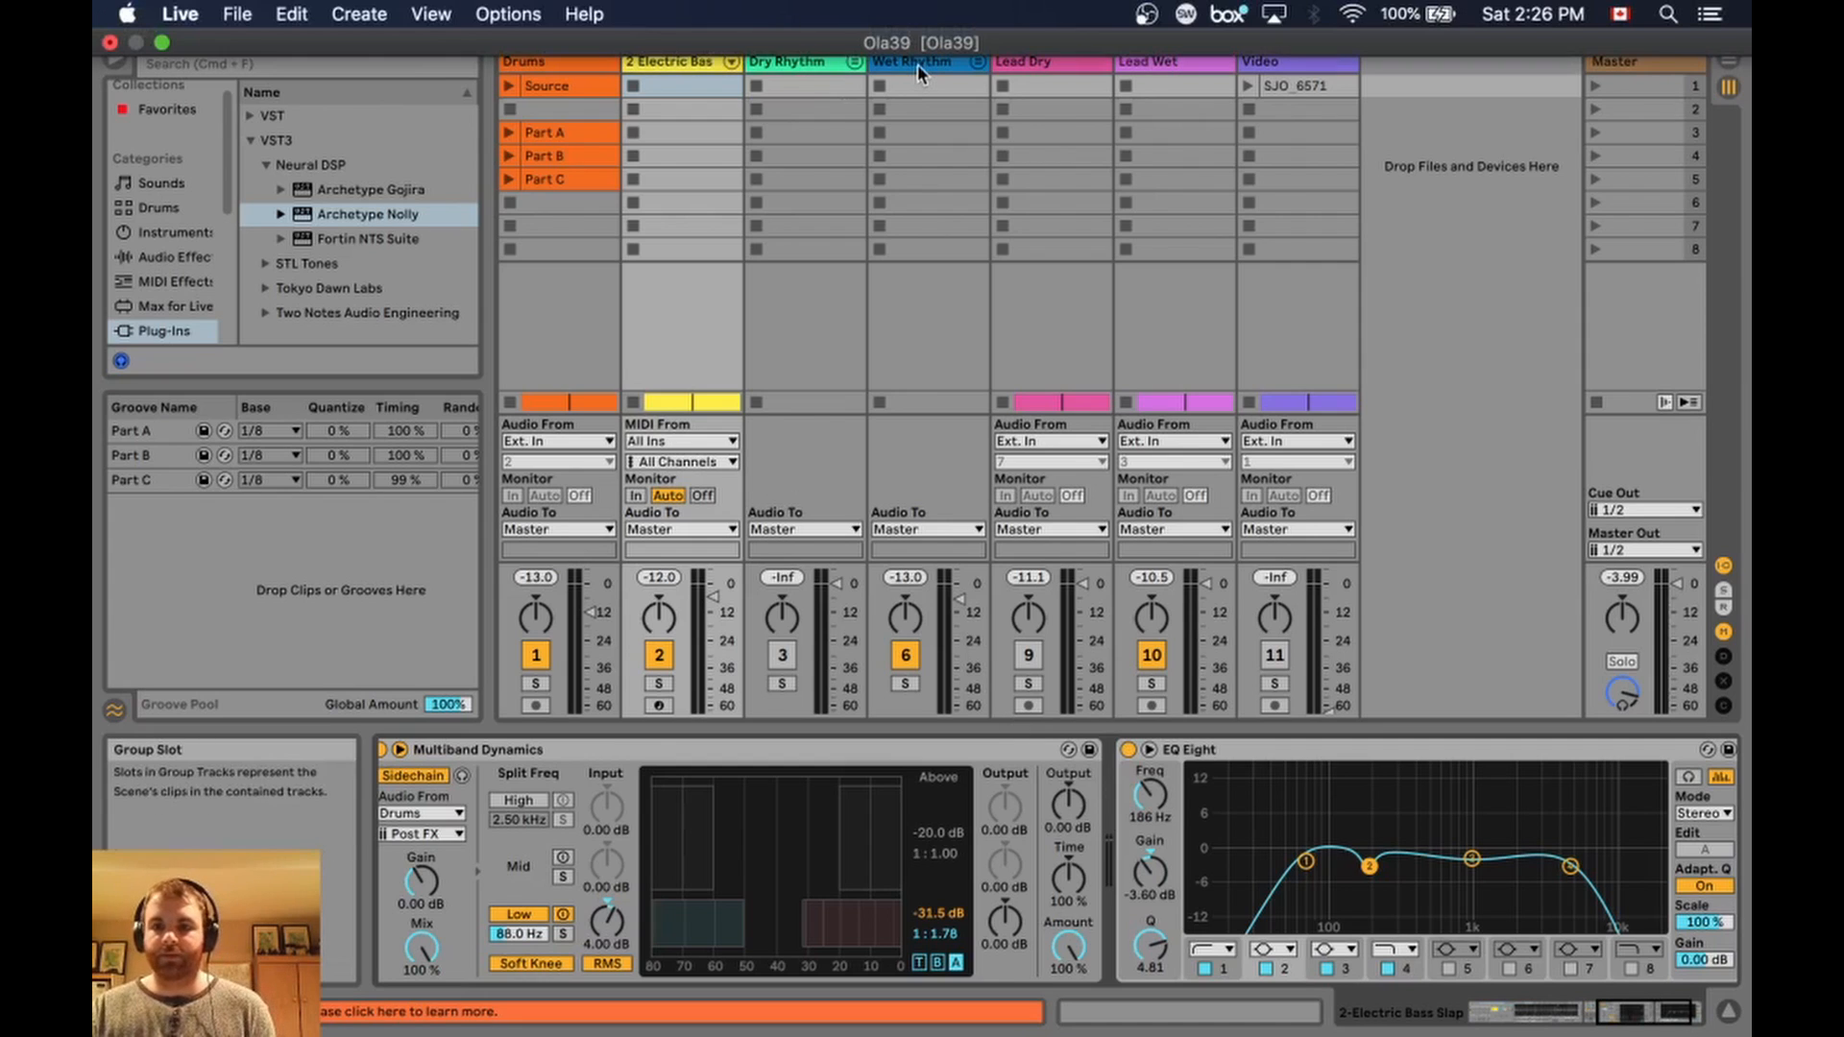
click(924, 61)
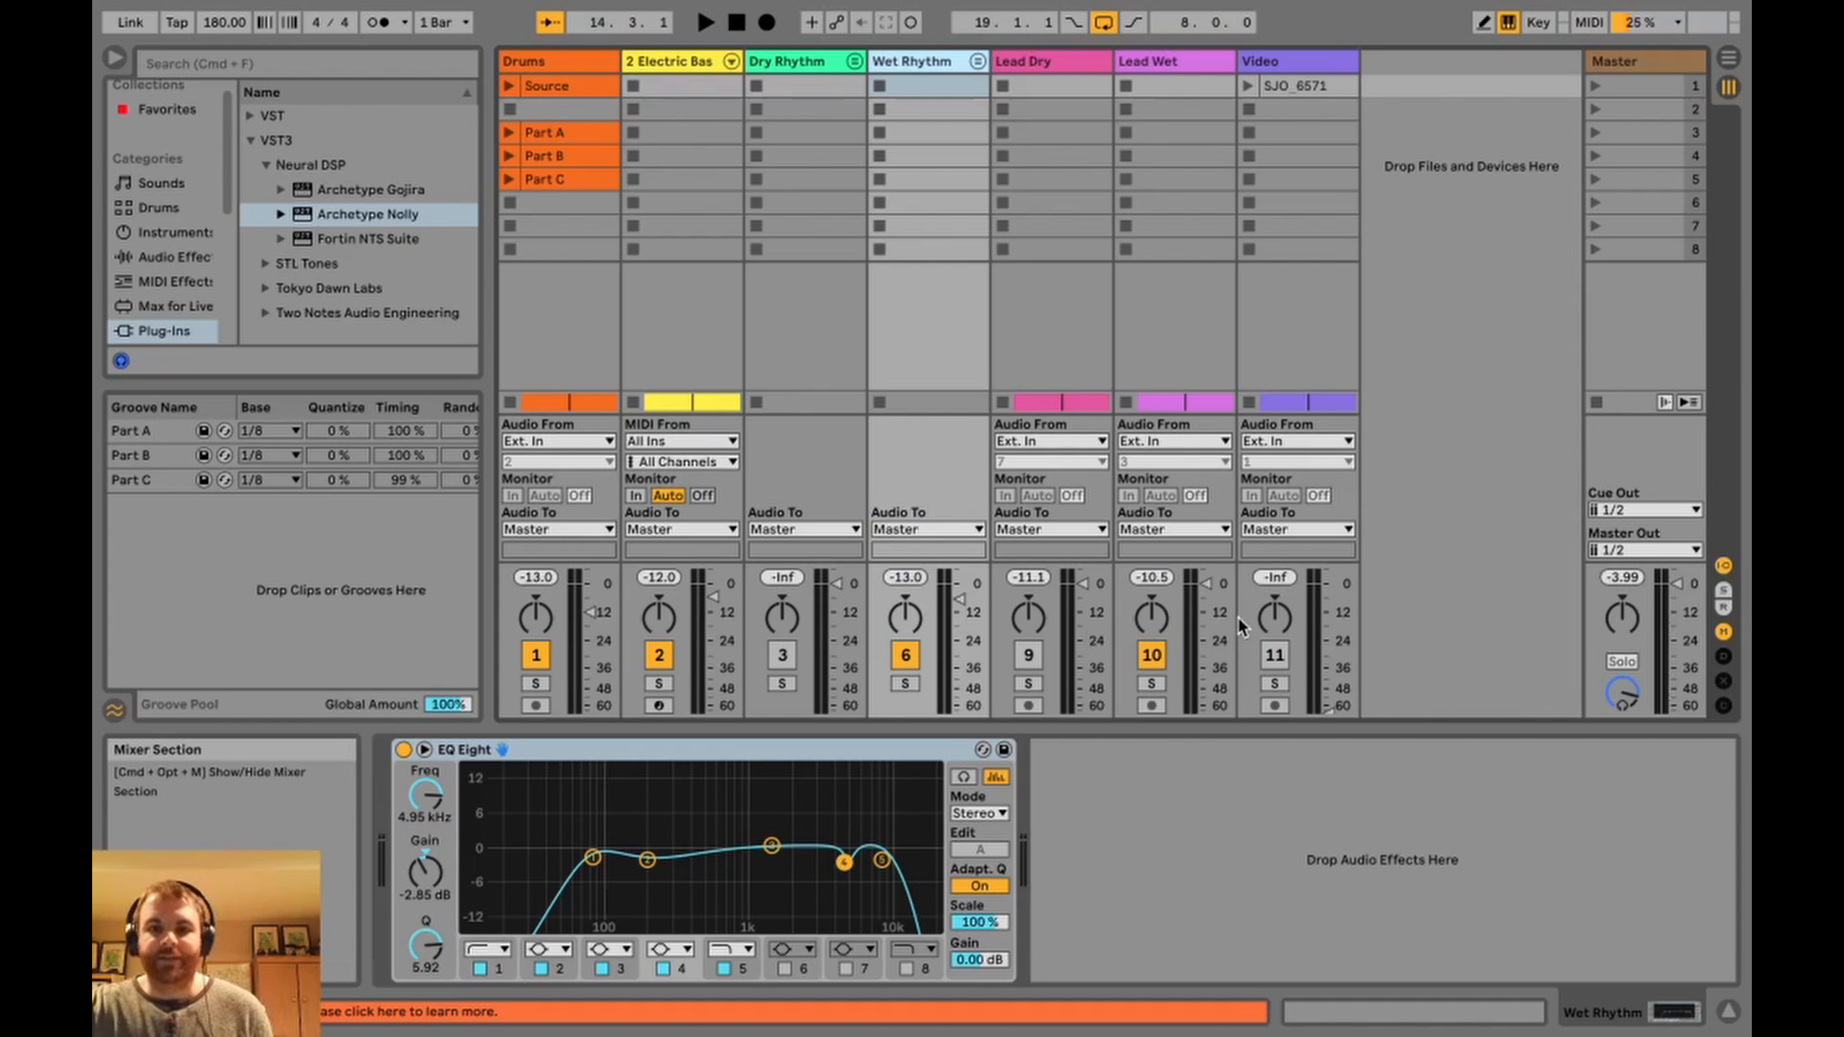
Switch on EQ Eight on the Drums track and move its band 3 peak to 4.74 kHz.
click(547, 57)
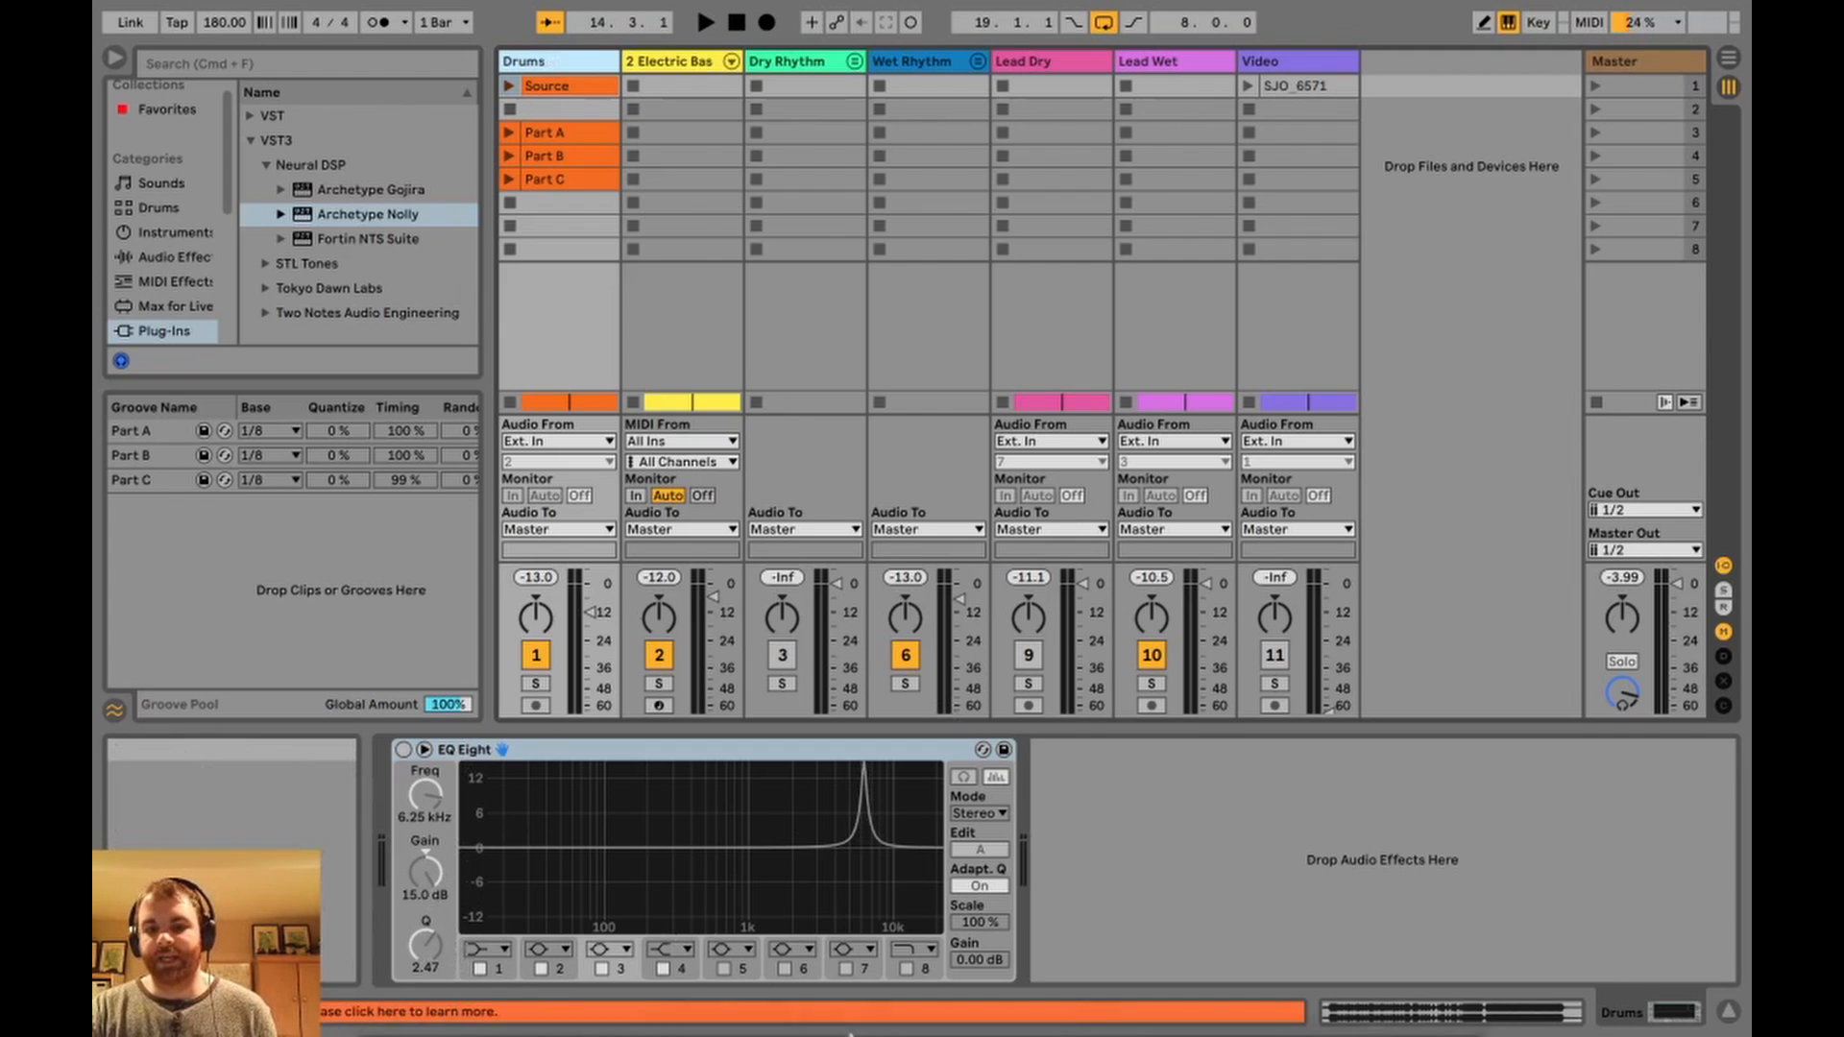
click(403, 749)
mouse_move(858, 770)
mouse_down()
mouse_move(527, 769)
mouse_move(882, 769)
mouse_move(842, 770)
mouse_up()
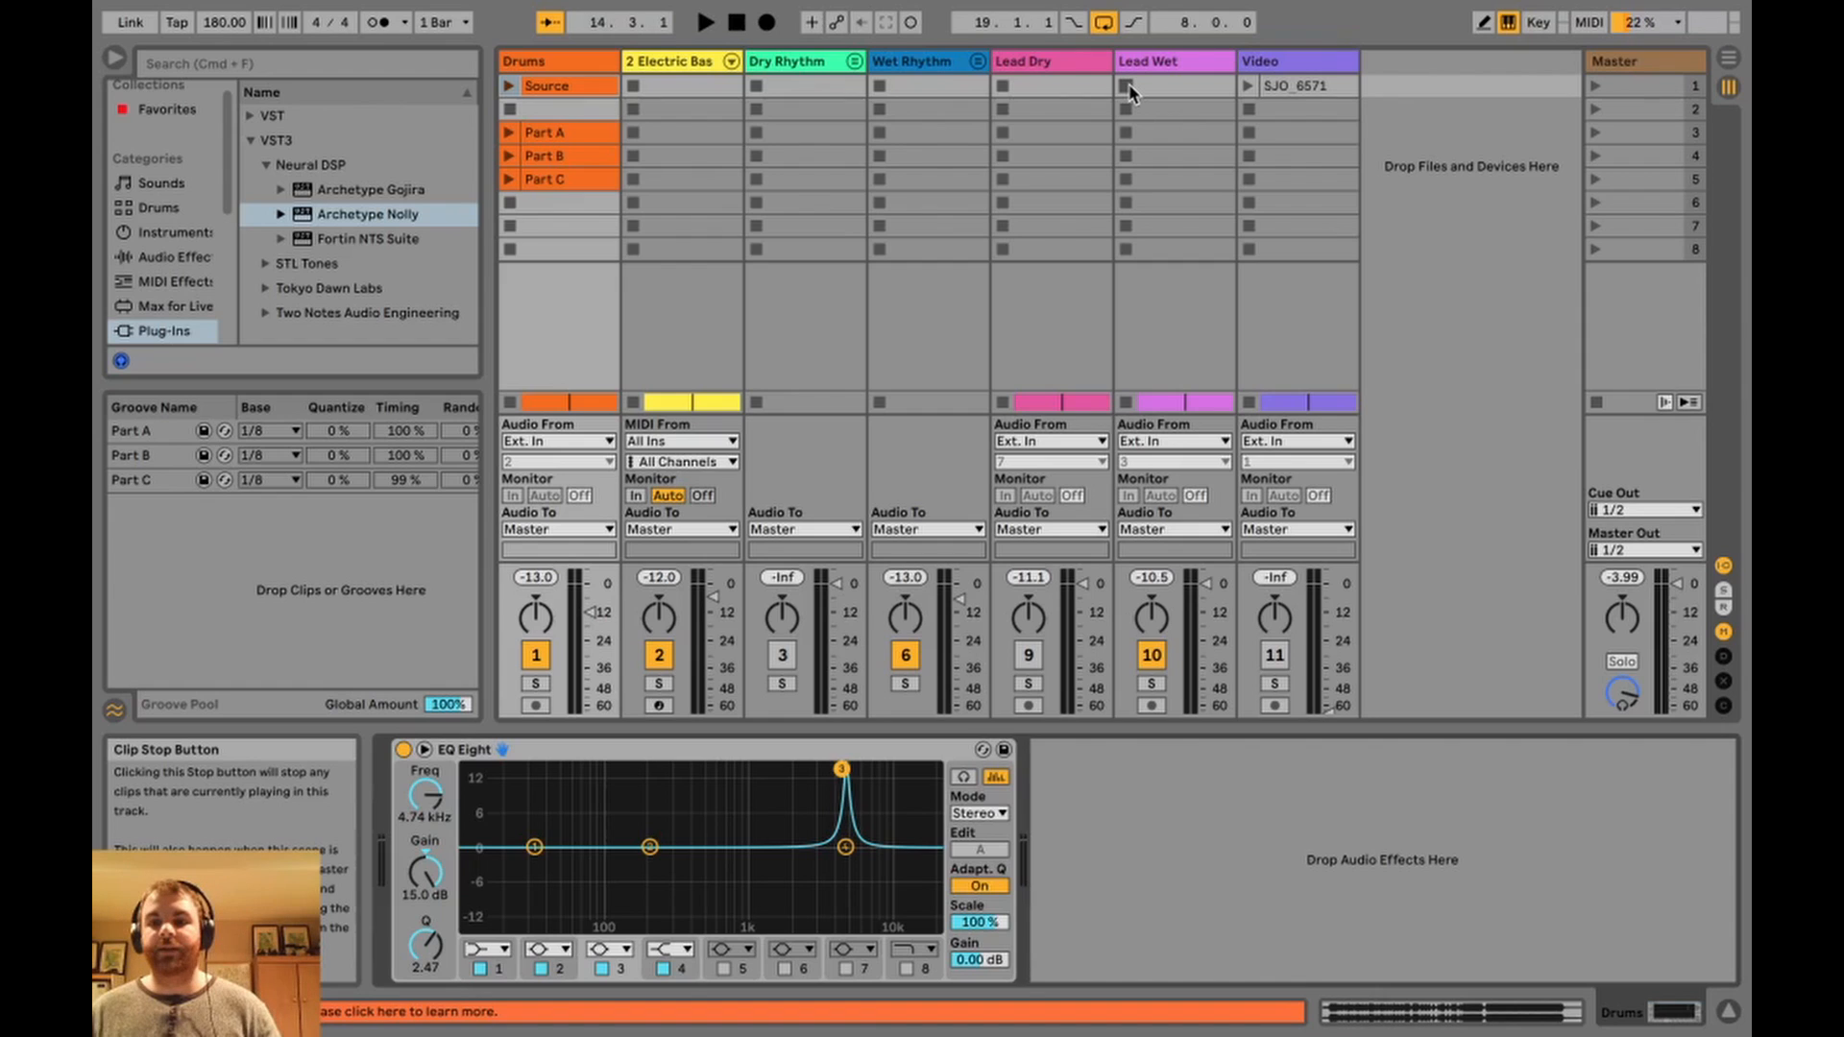
Switch off the Archetype Nolly plug-in on the Lead Dry track.
click(1043, 63)
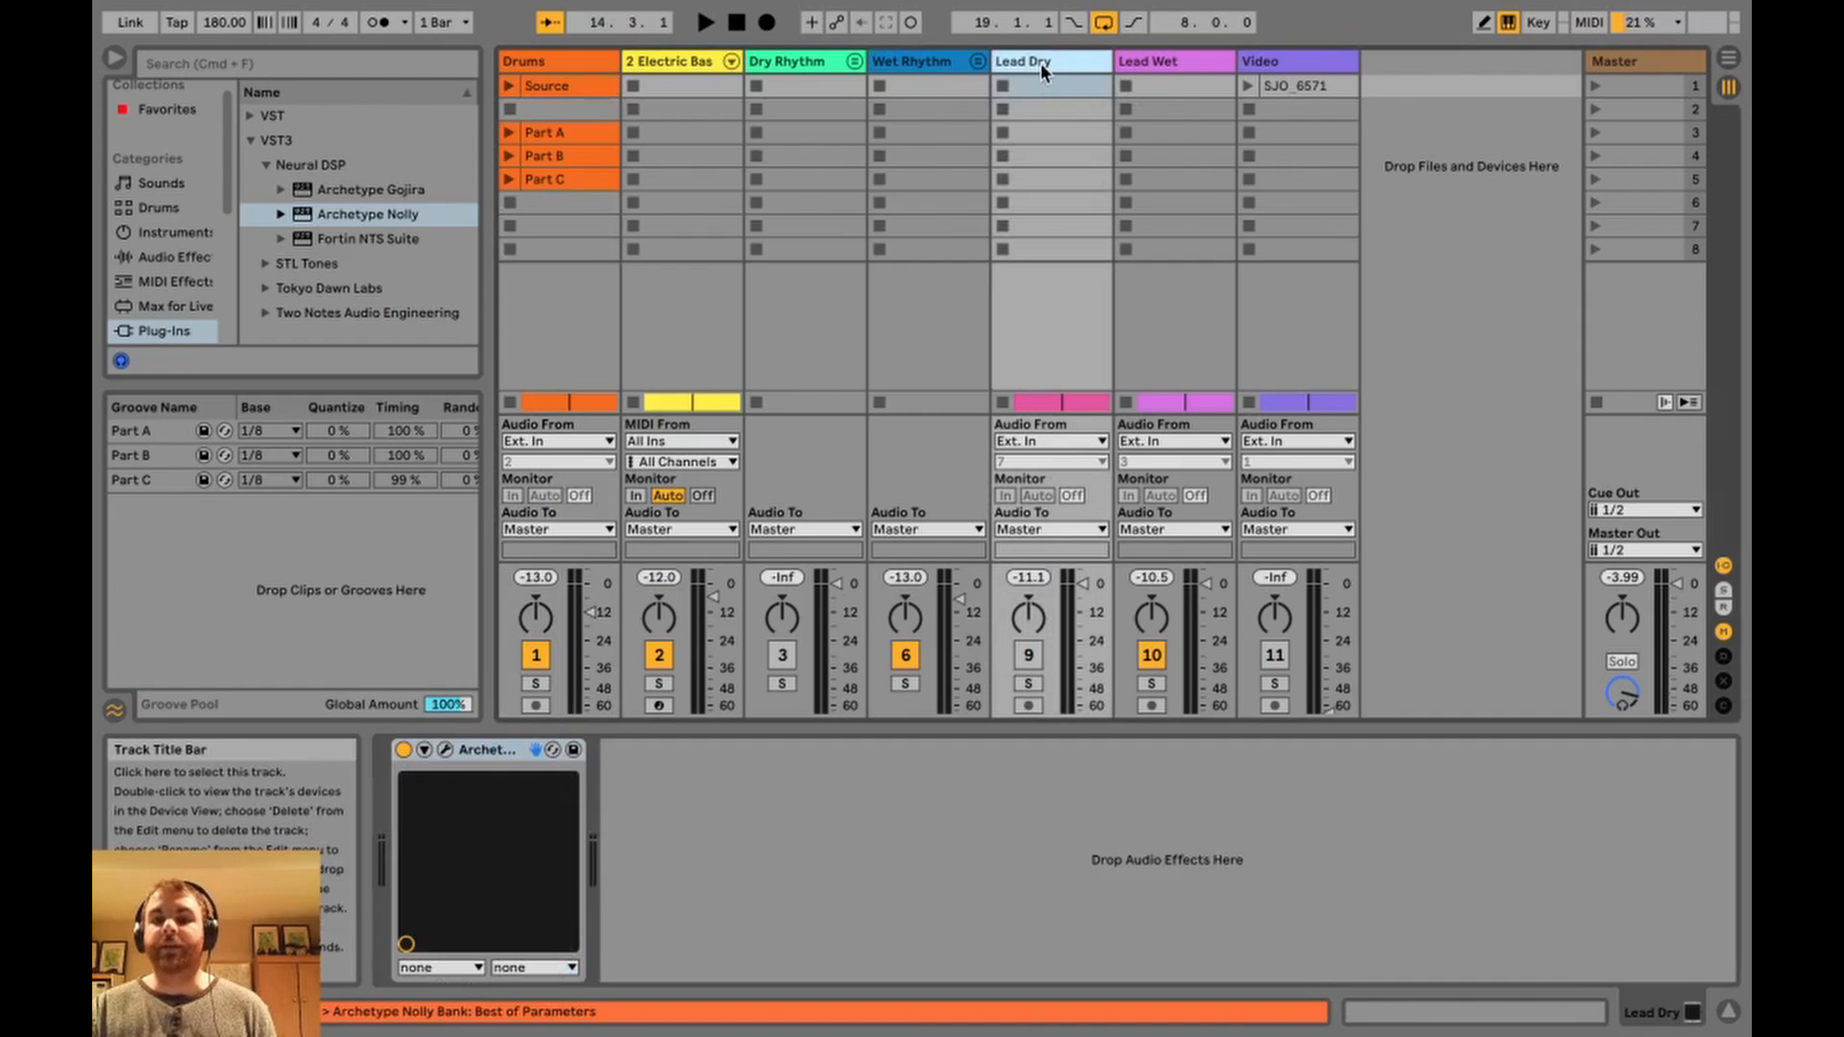
click(404, 750)
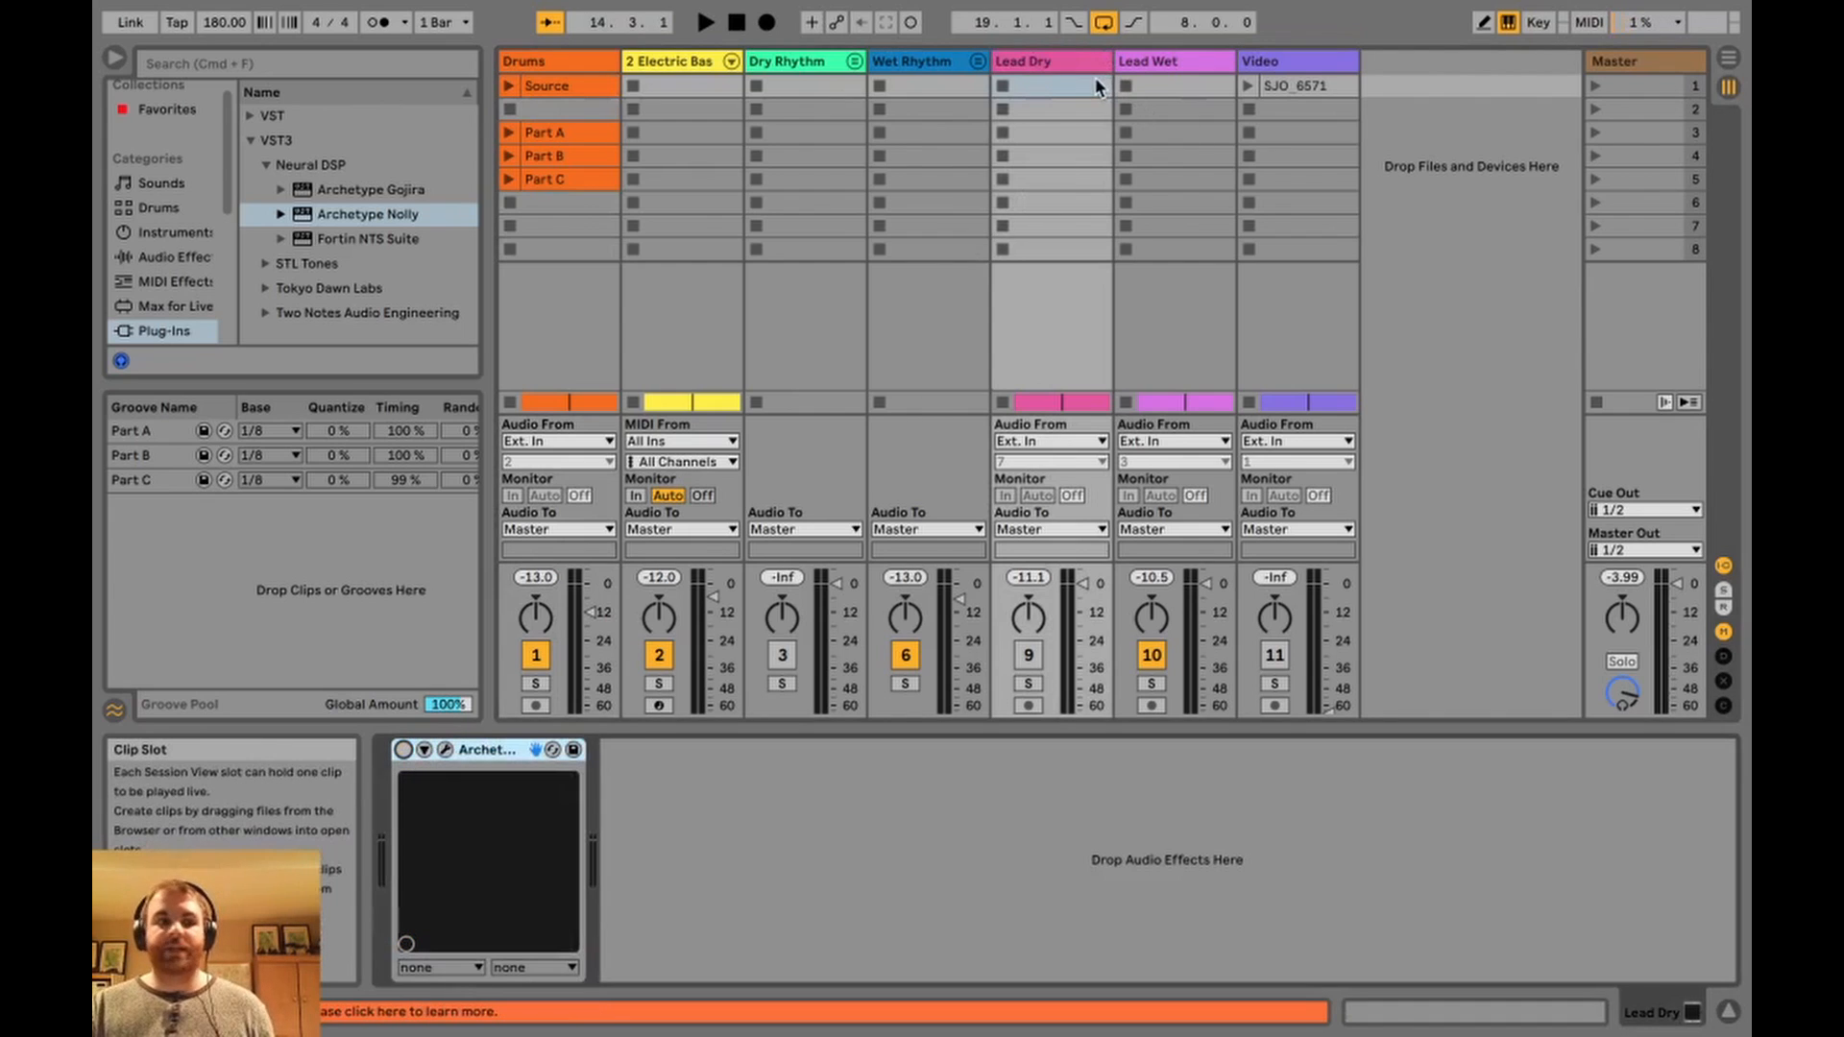
Show the Lead Wet track's devices and examine its Hybrid Reverb and EQ Eight.
click(1169, 61)
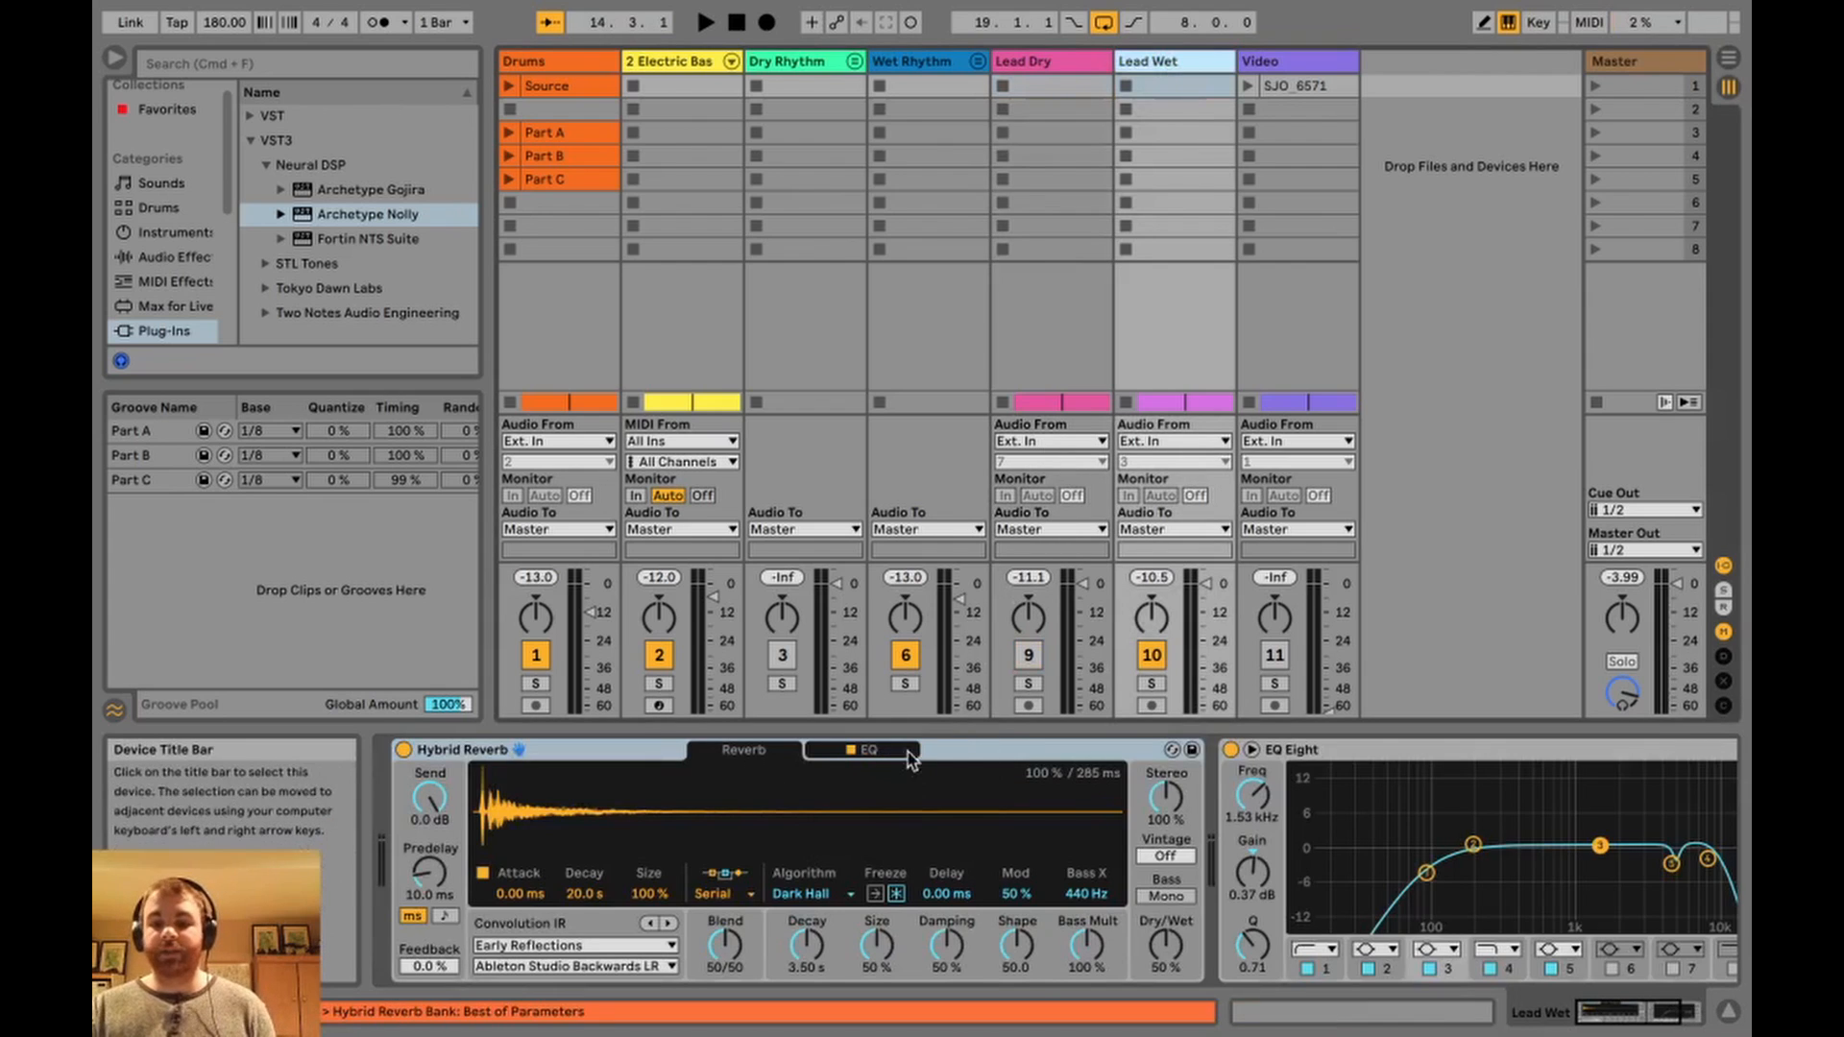
click(961, 756)
scroll(961, 755, right, 2)
scroll(961, 756, left, 2)
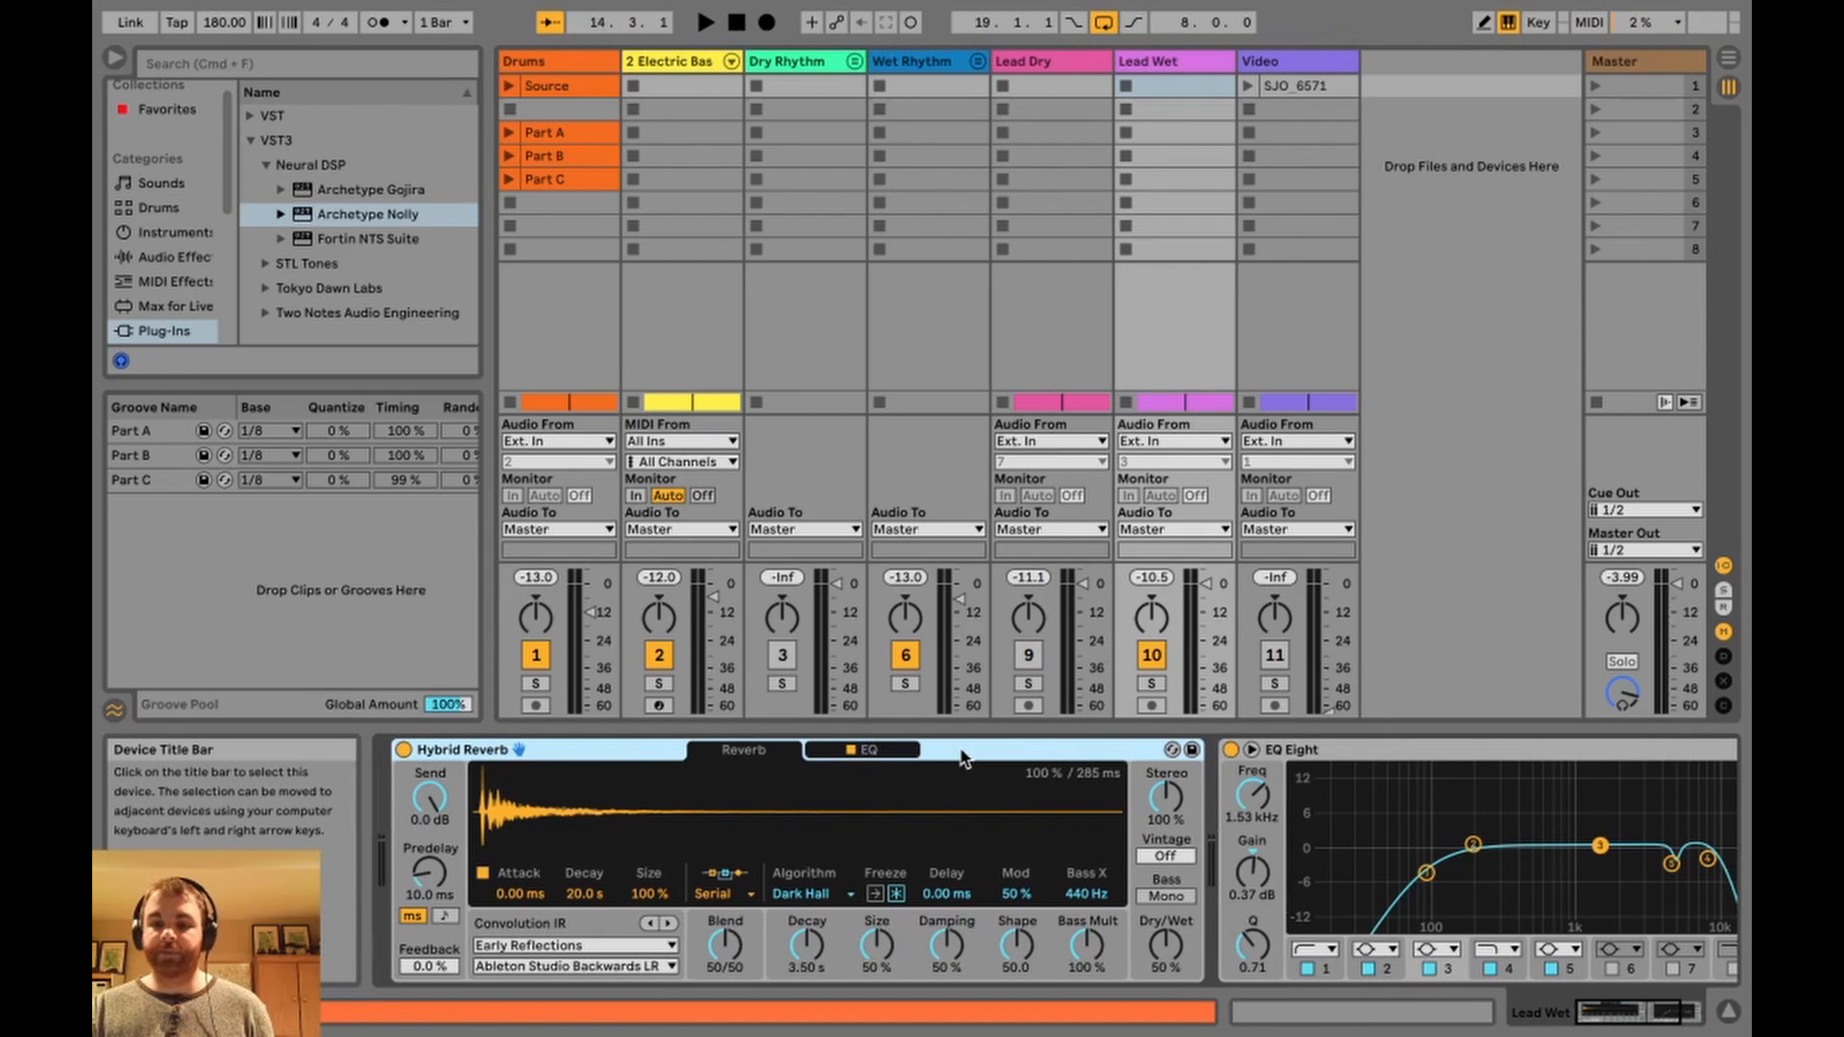